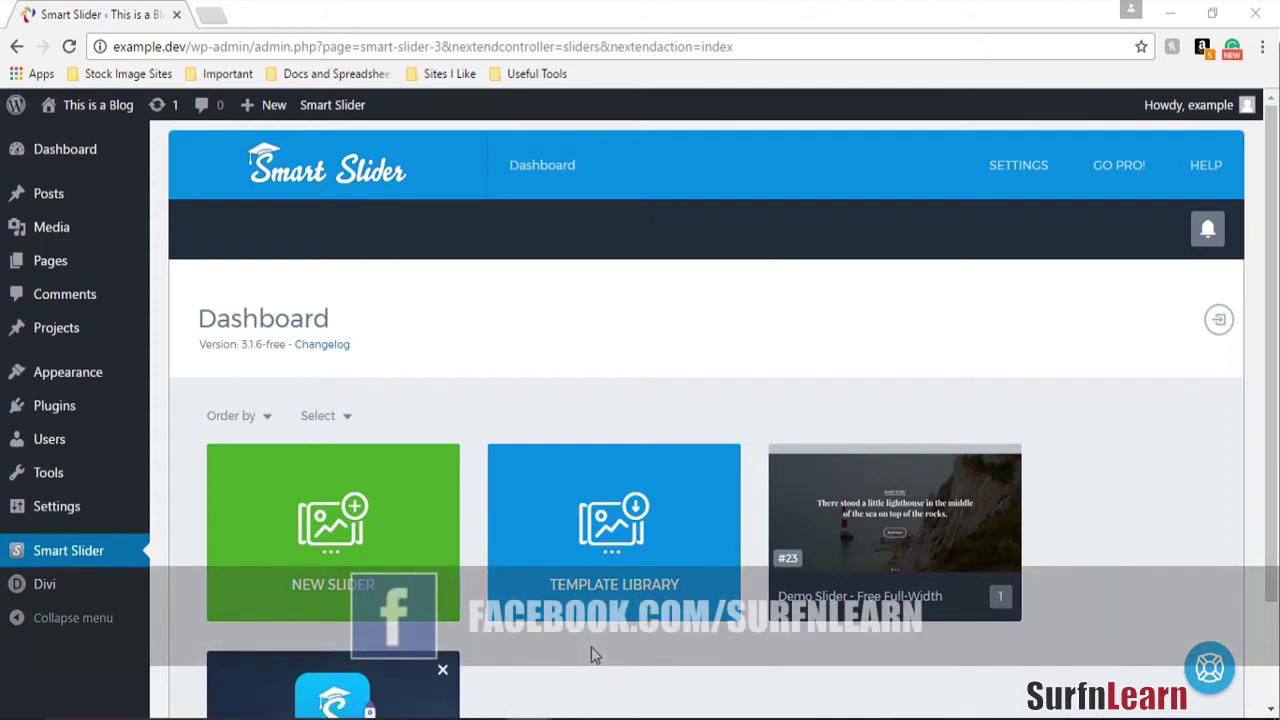
Look over the free example sliders in the template library, including Free full width, and close the library.
click(605, 548)
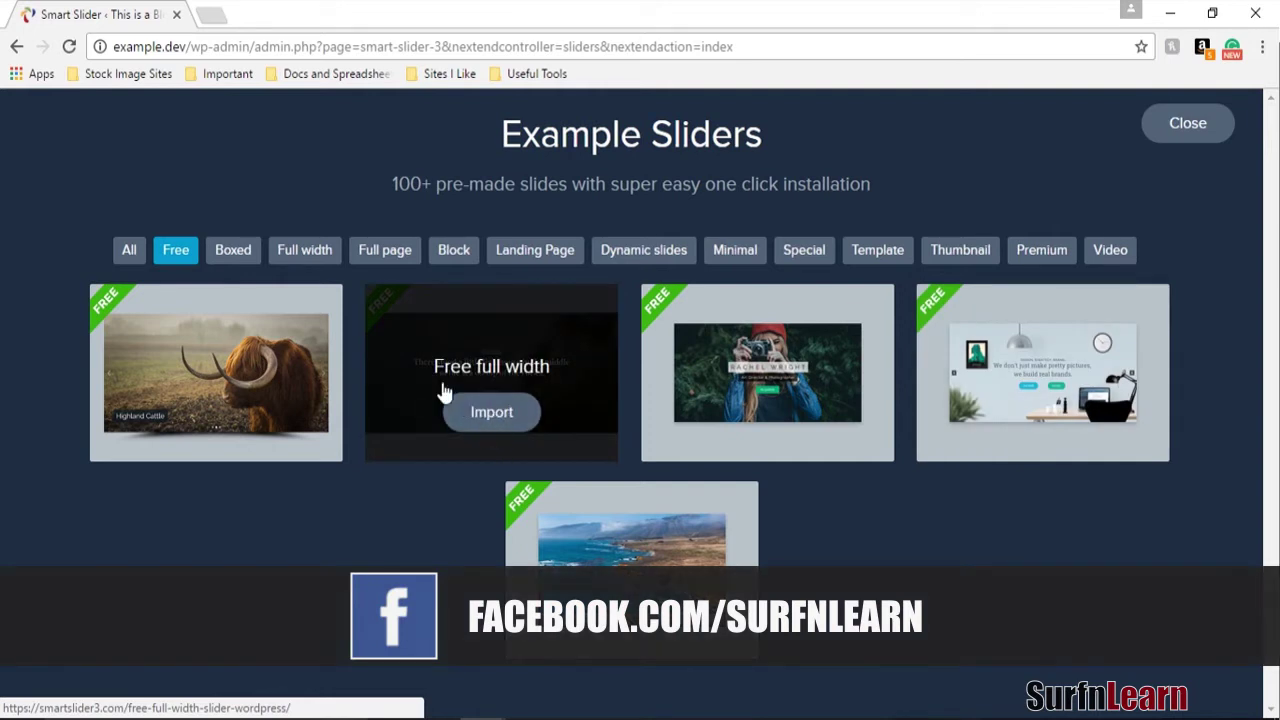
click(1212, 125)
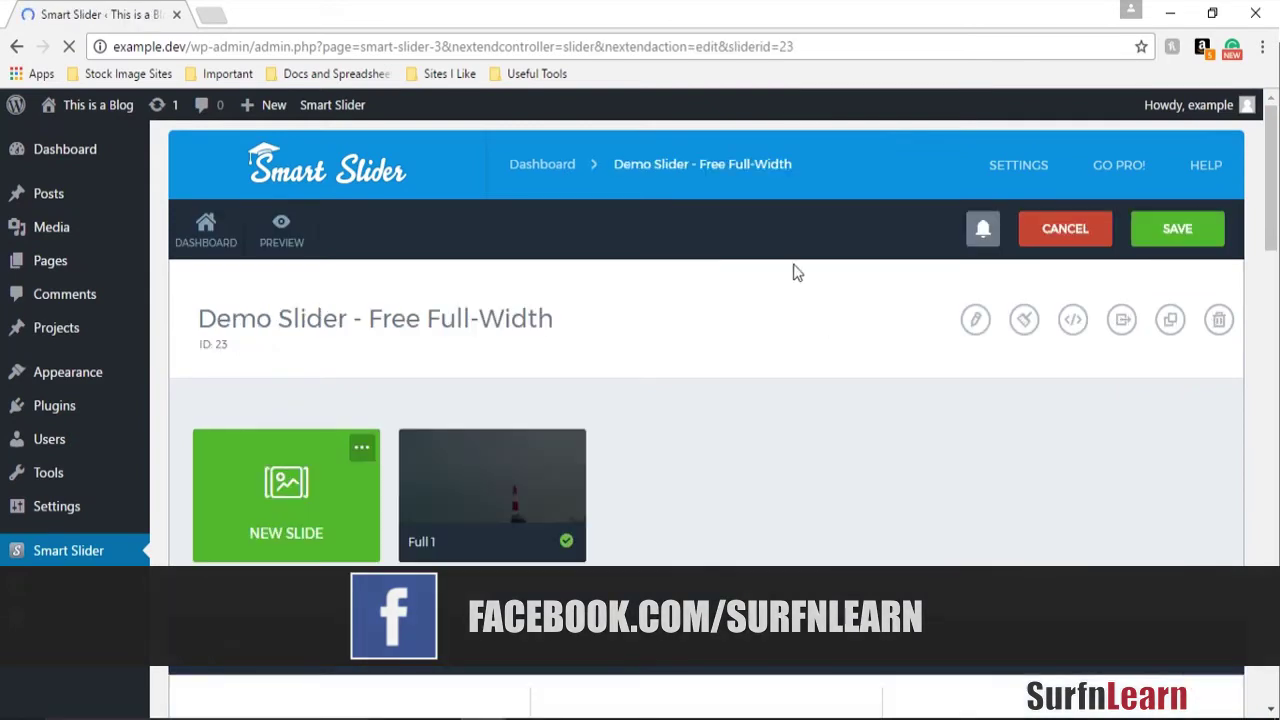
Examine the size and autoplay settings of the existing Demo Slider - Free Full-Width.
scroll(840, 521, down, 3)
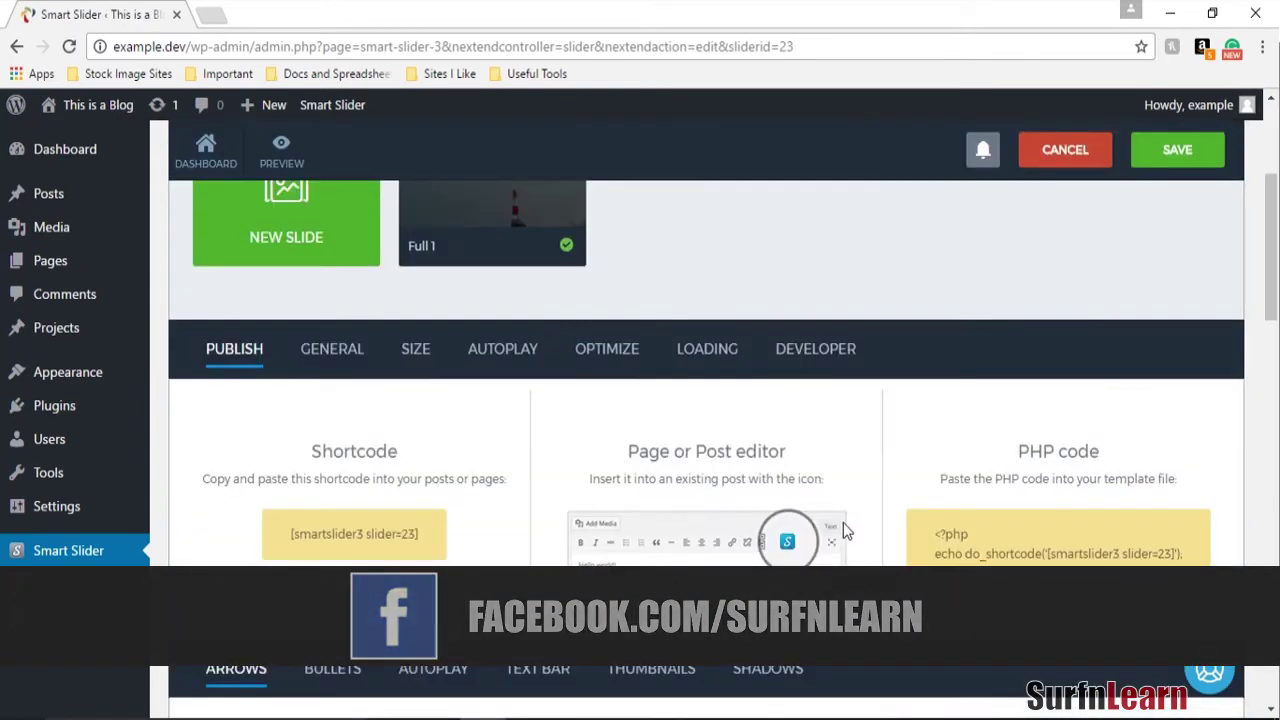
click(416, 350)
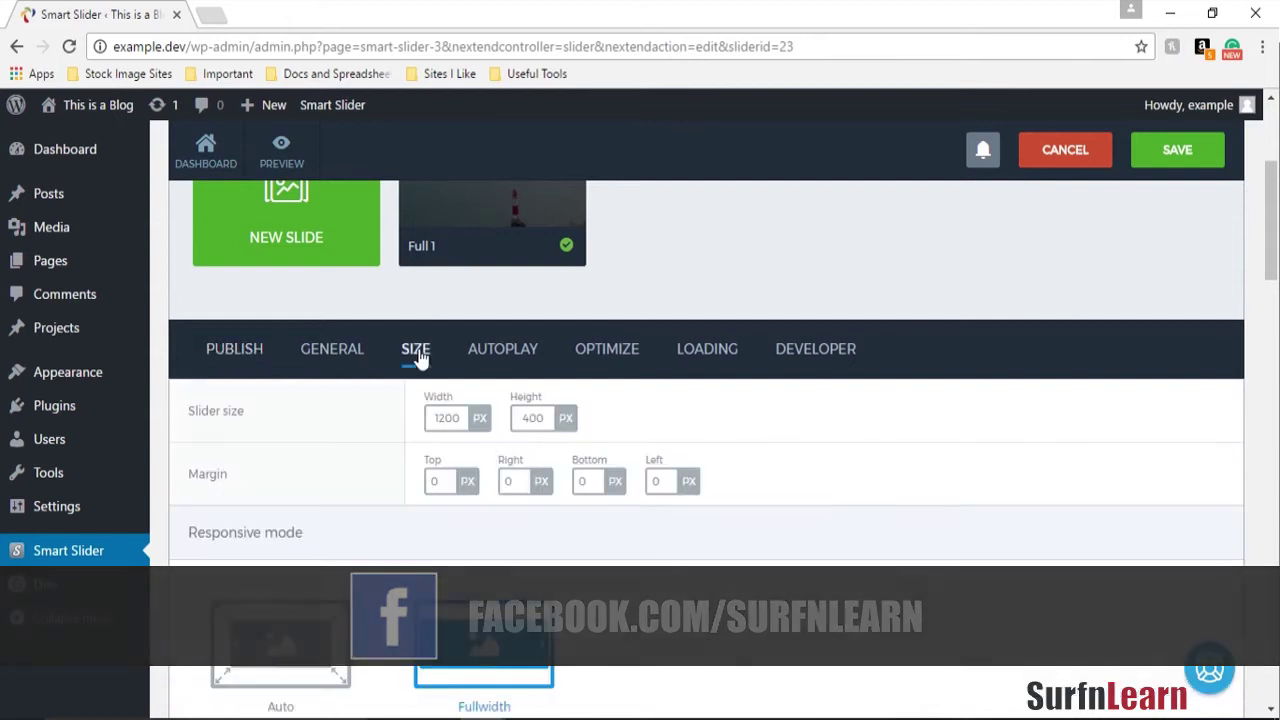
click(535, 418)
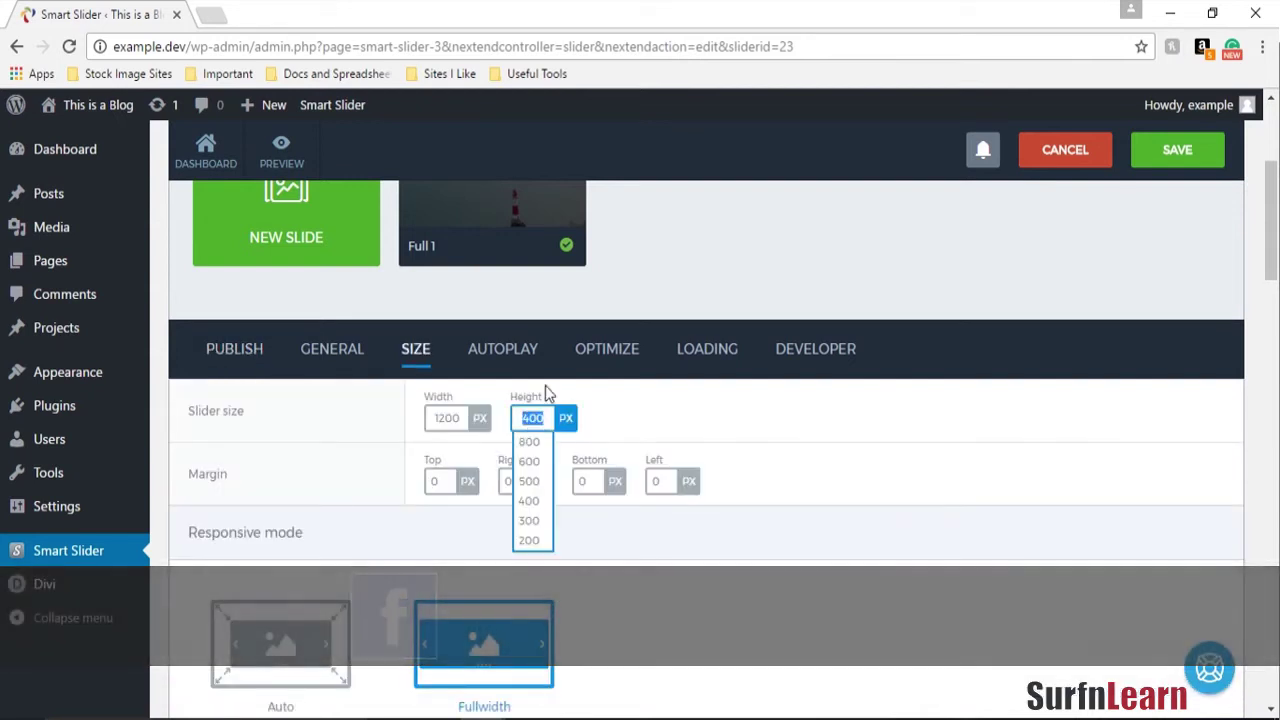
click(502, 348)
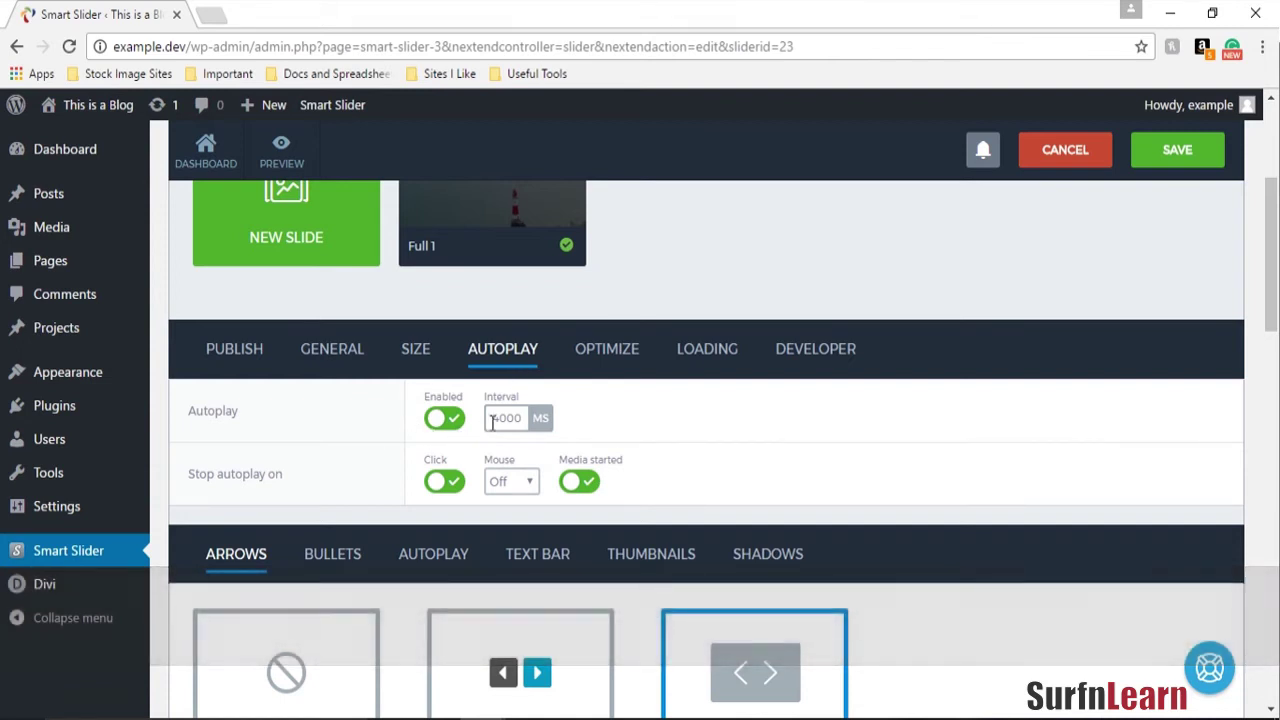
scroll(556, 380, up, 3)
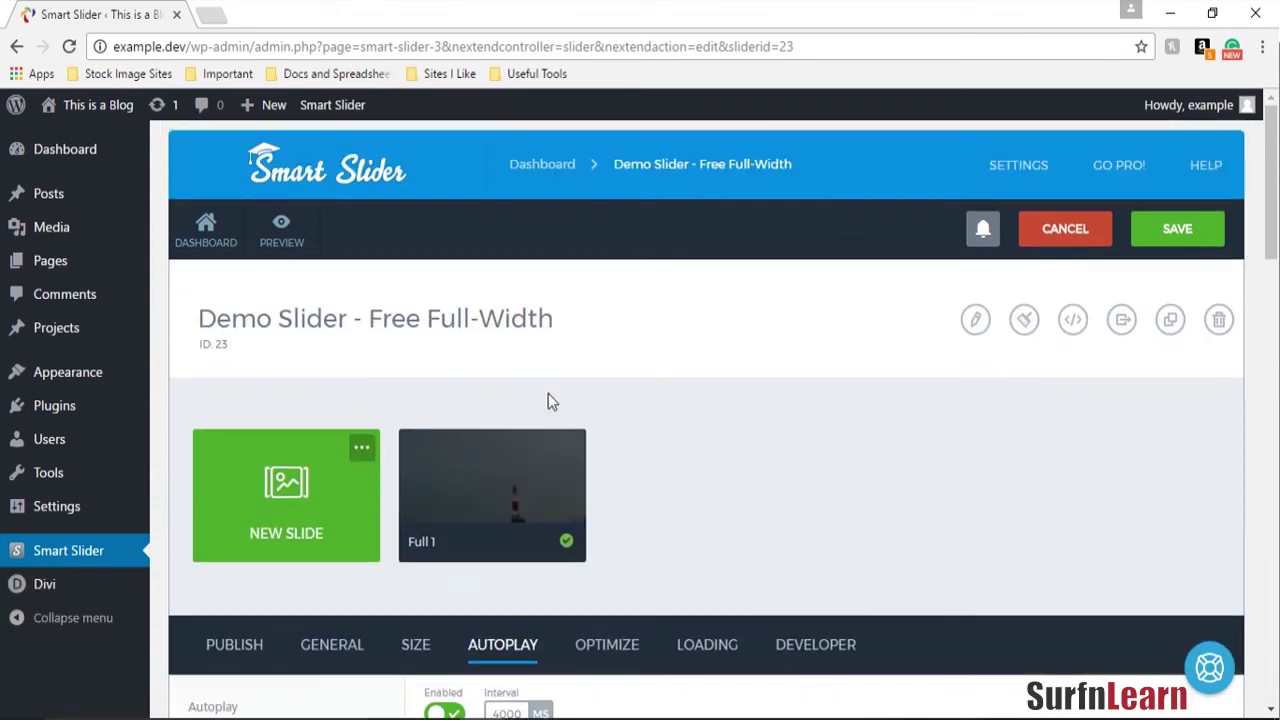
Open the Full 1 slide for editing and examine its testimonial layout.
mouse_move(512, 492)
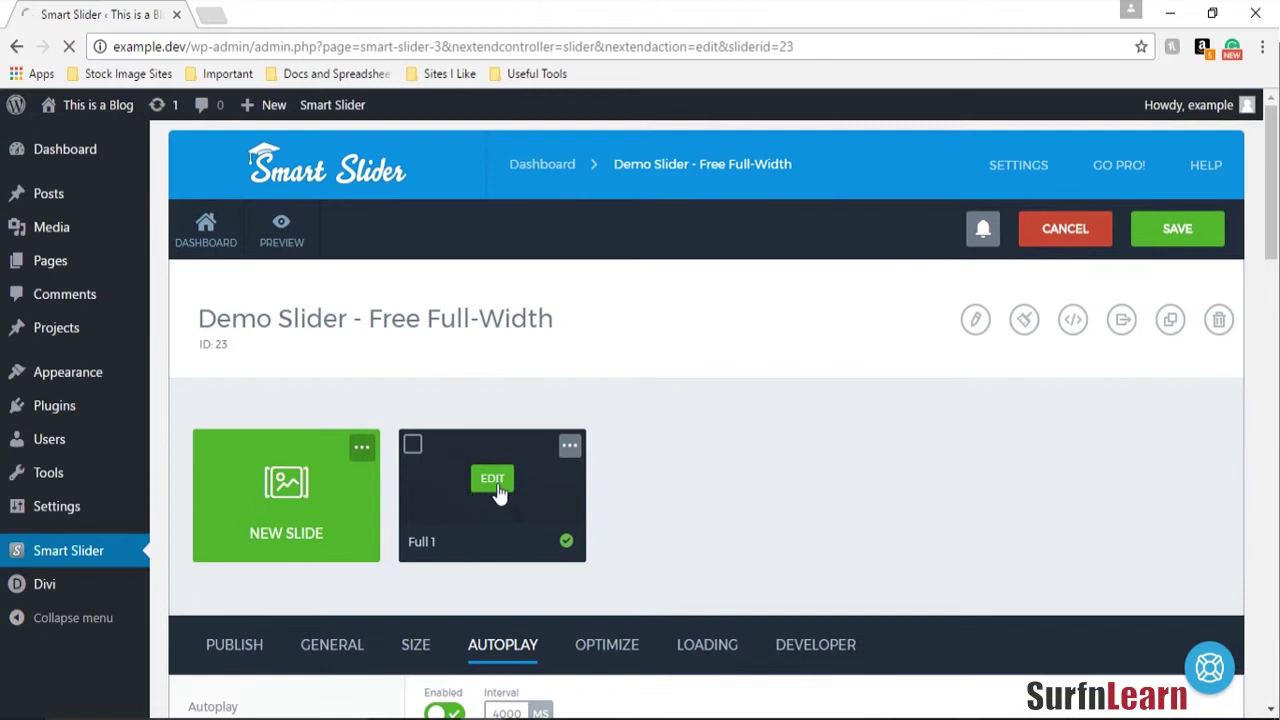
click(495, 482)
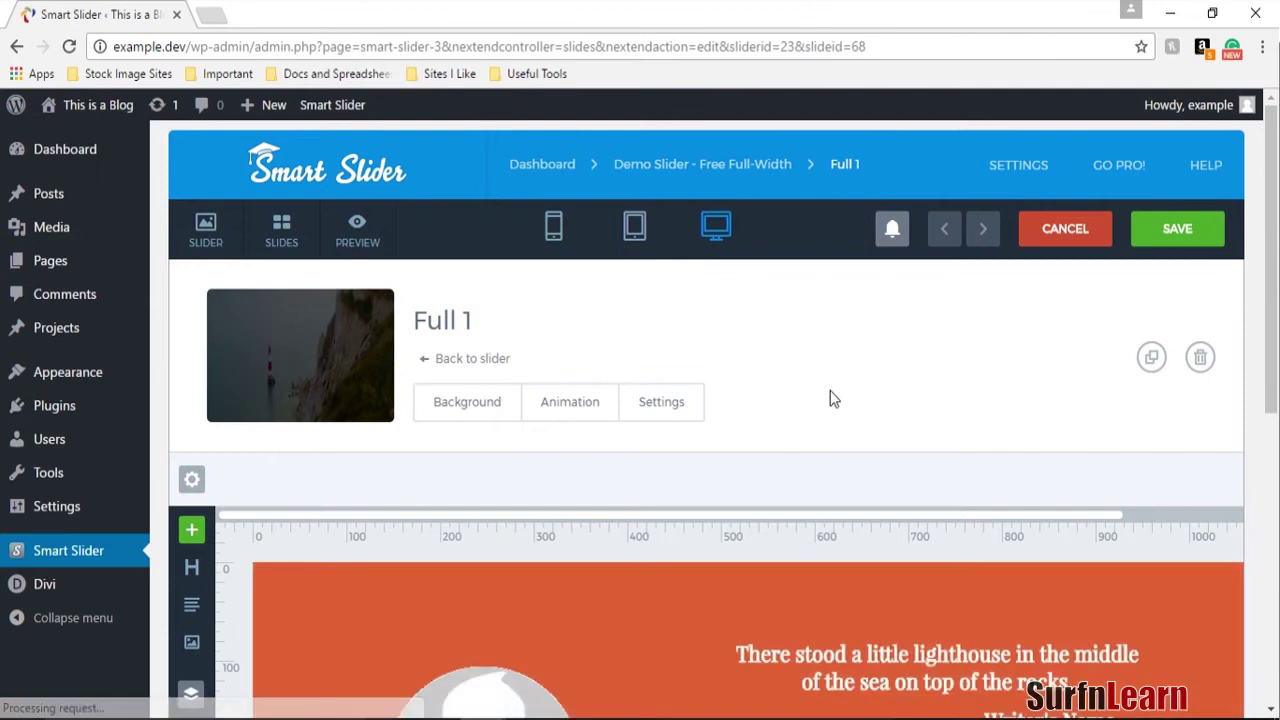
scroll(834, 394, down, 3)
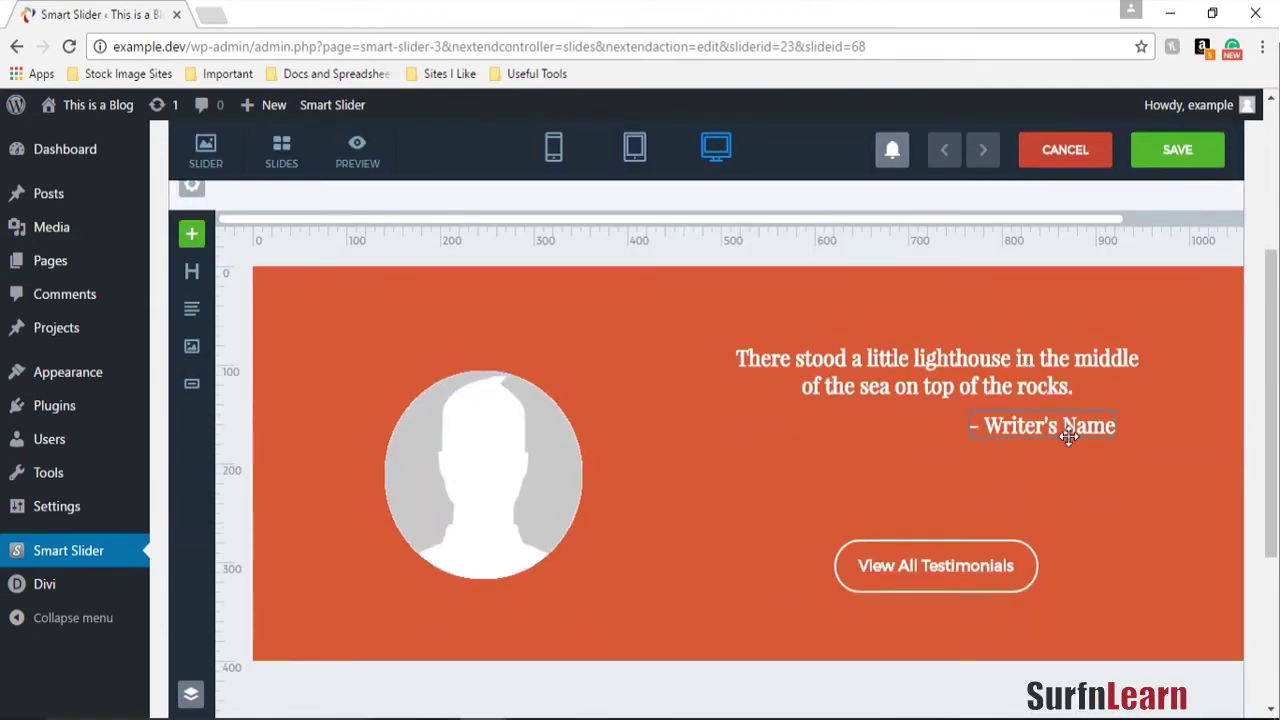
scroll(628, 460, up, 3)
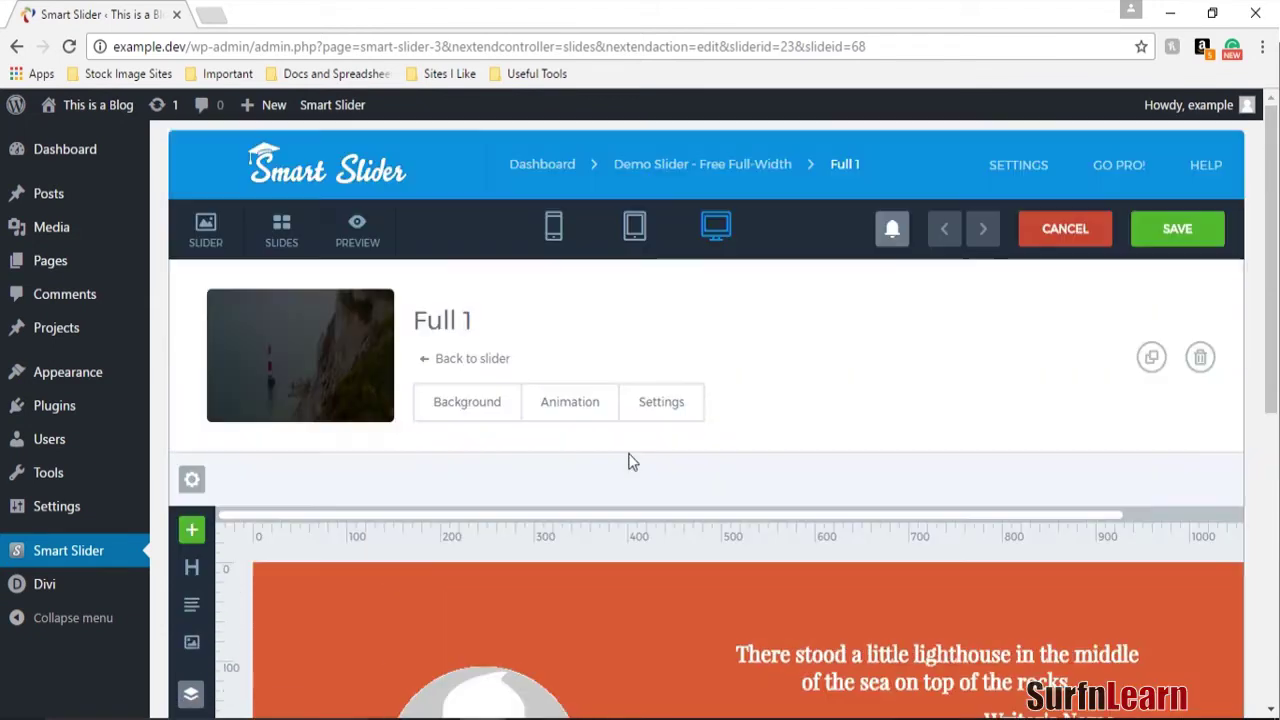
Examine the Full 1 slide's background options, switching from Color to Image and back, and view the colour choices.
click(476, 422)
scroll(586, 374, down, 2)
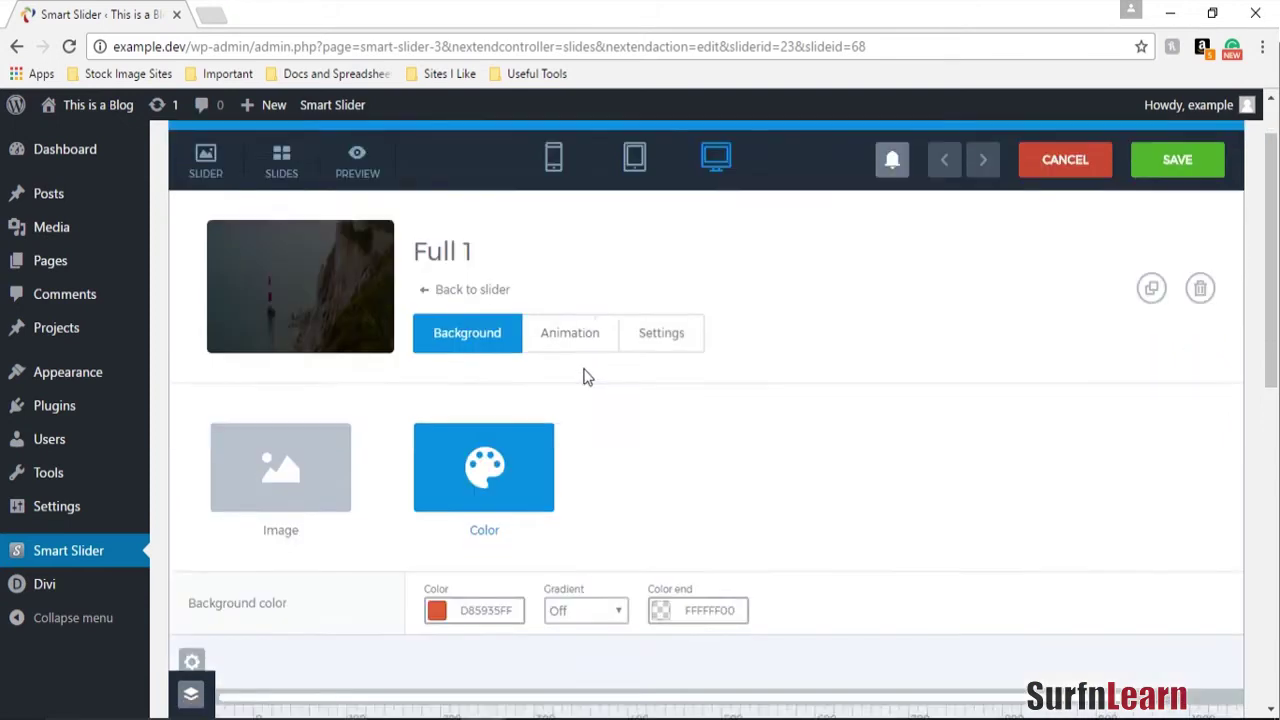
click(295, 368)
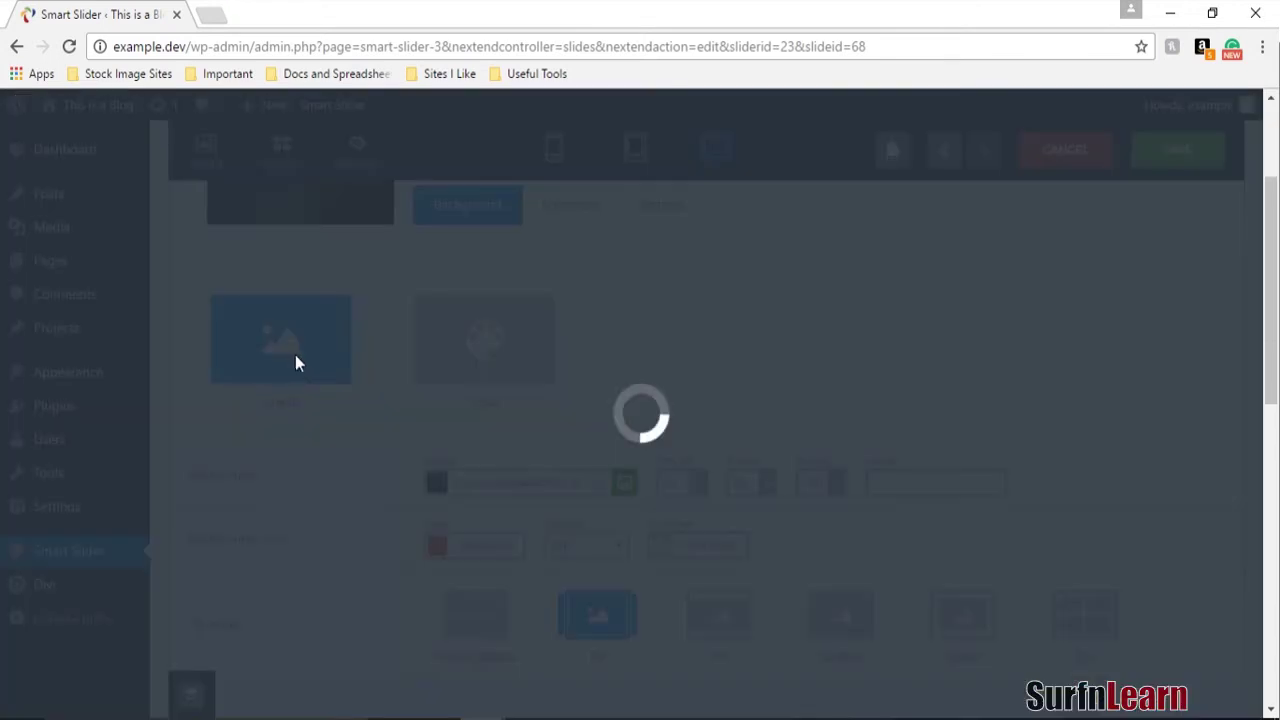
scroll(513, 424, down, 2)
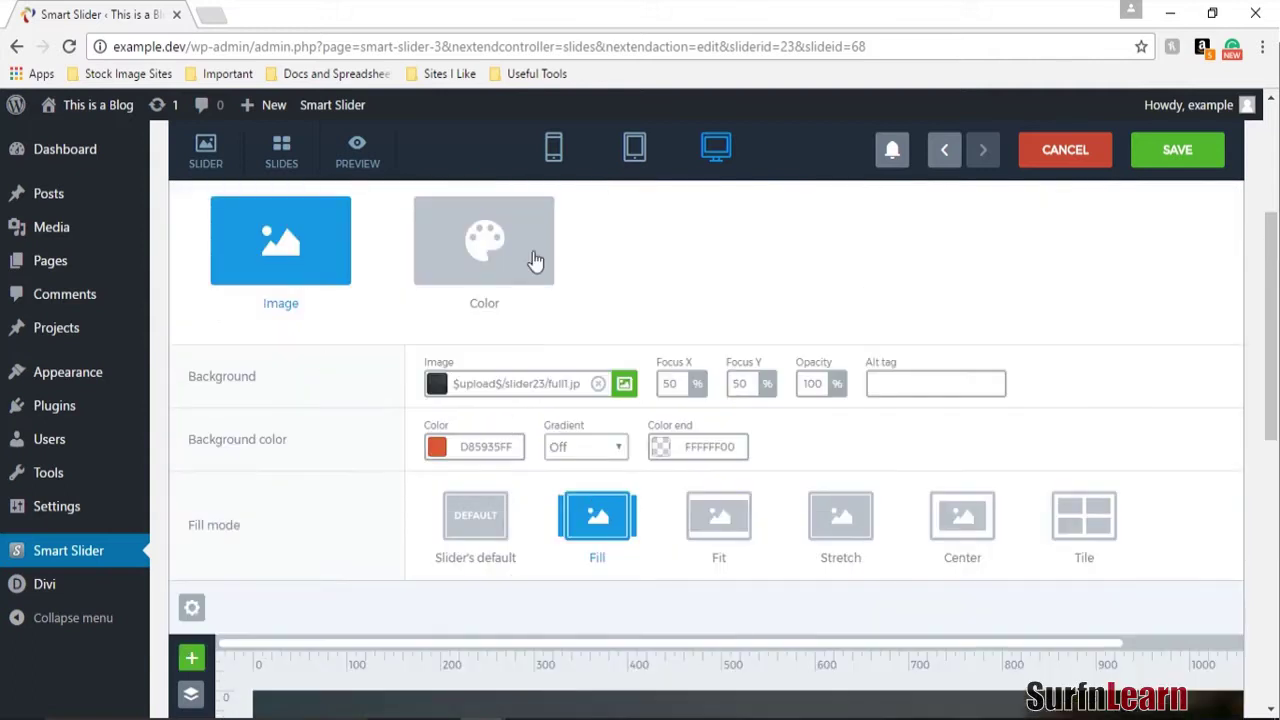
click(535, 261)
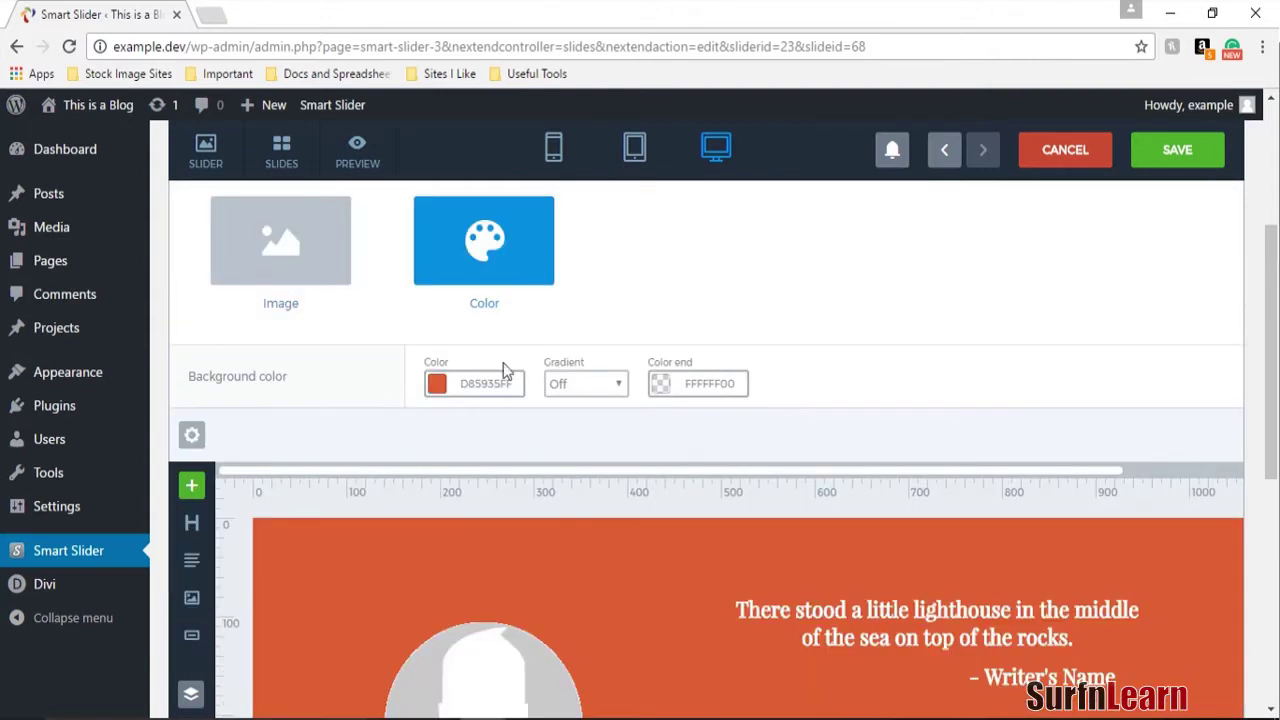
click(437, 385)
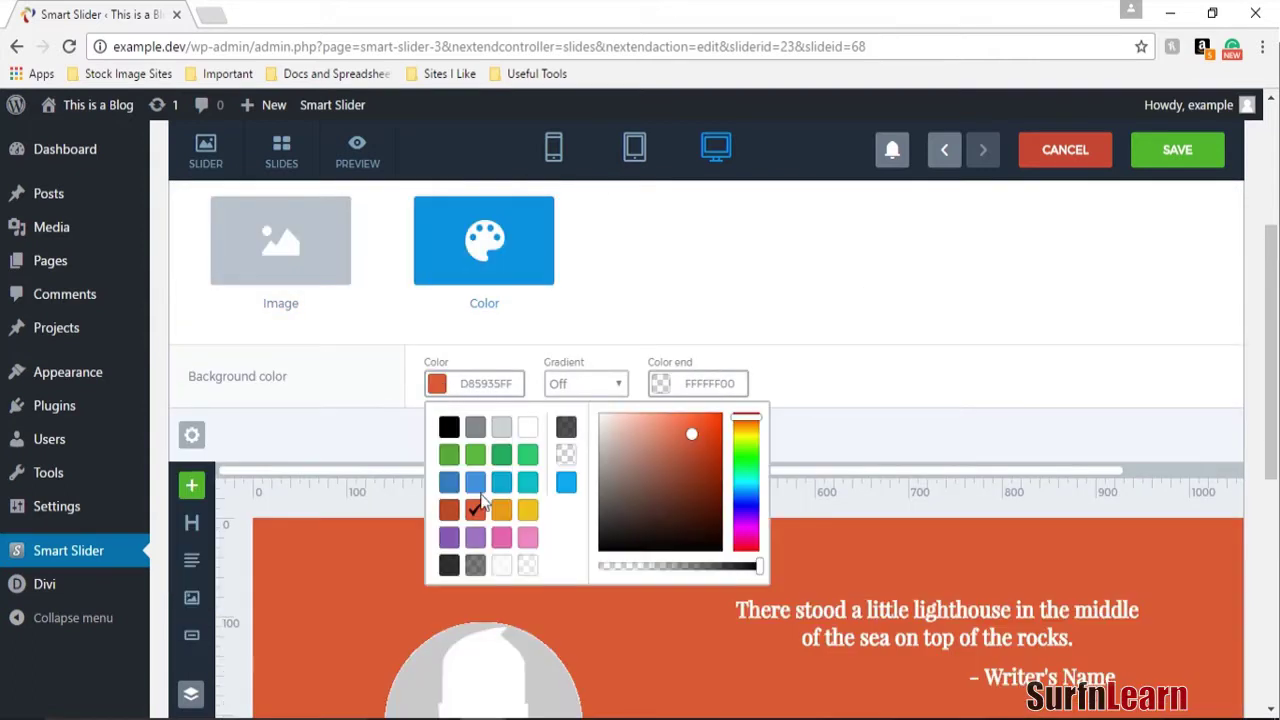
click(822, 314)
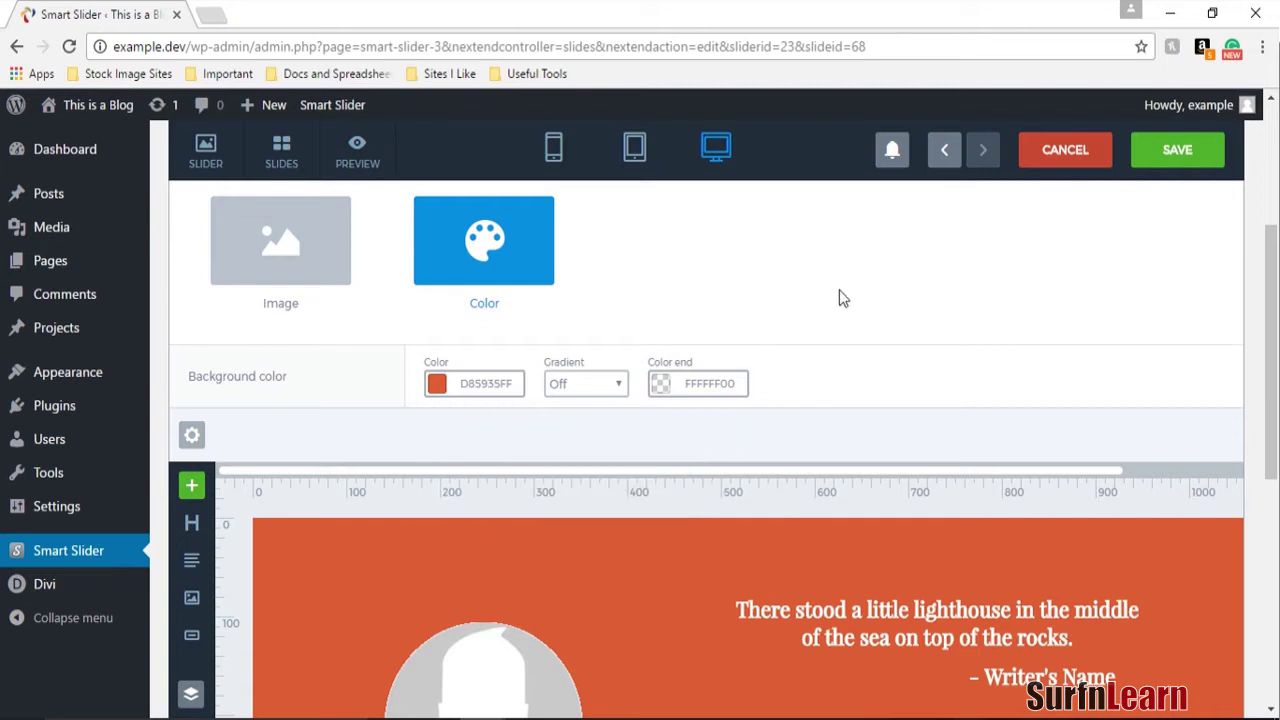
Look over the slide canvas once more, and go back through the slider to the Smart Slider dashboard.
scroll(840, 294, down, 2)
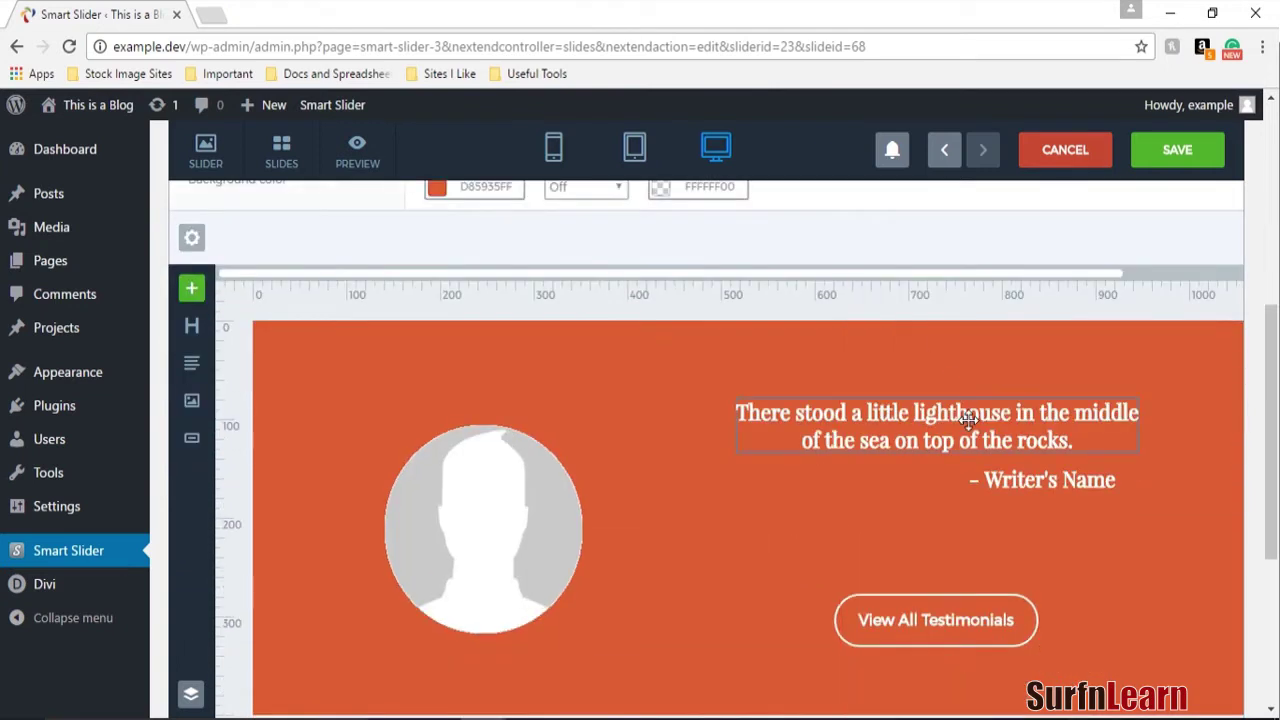
scroll(763, 354, up, 5)
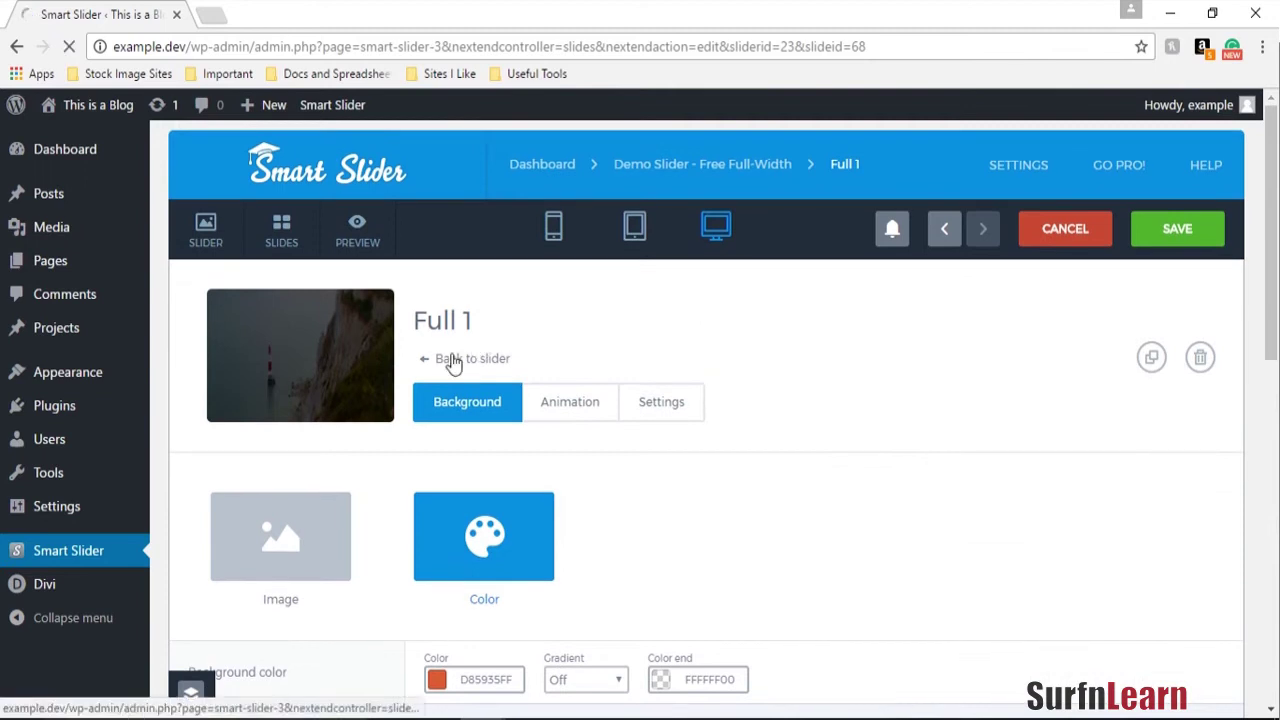
click(453, 360)
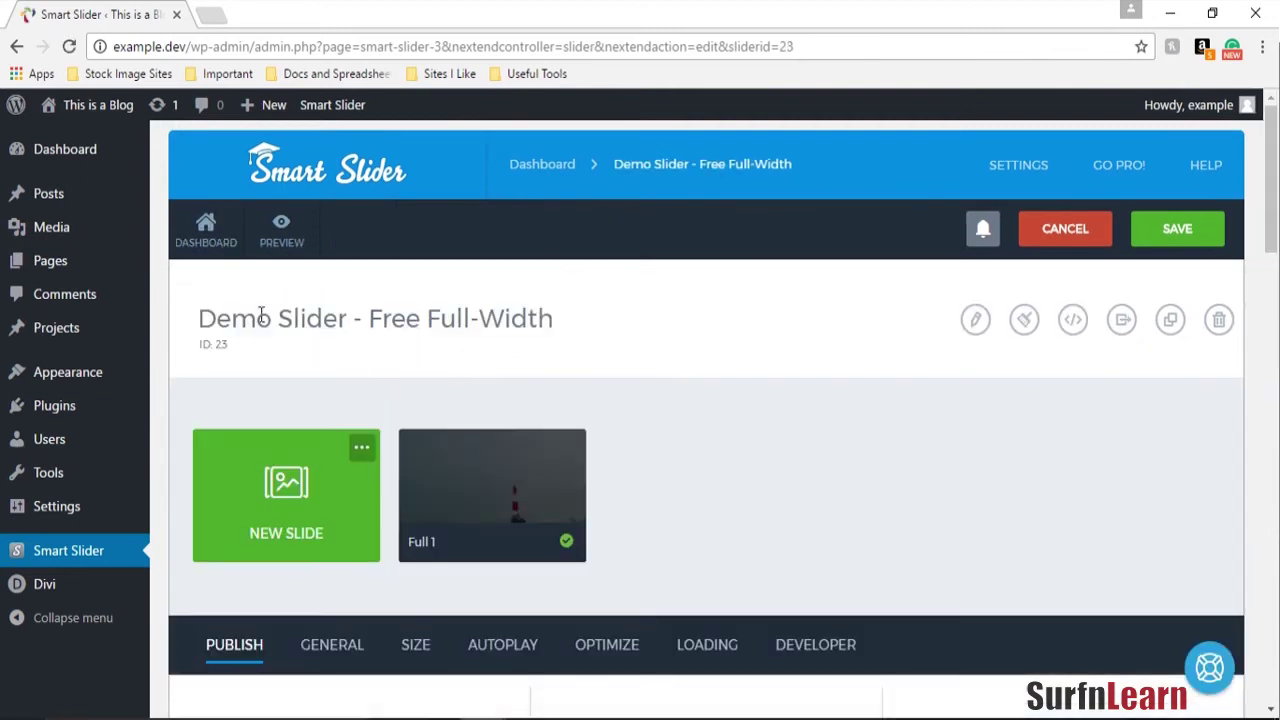
click(210, 243)
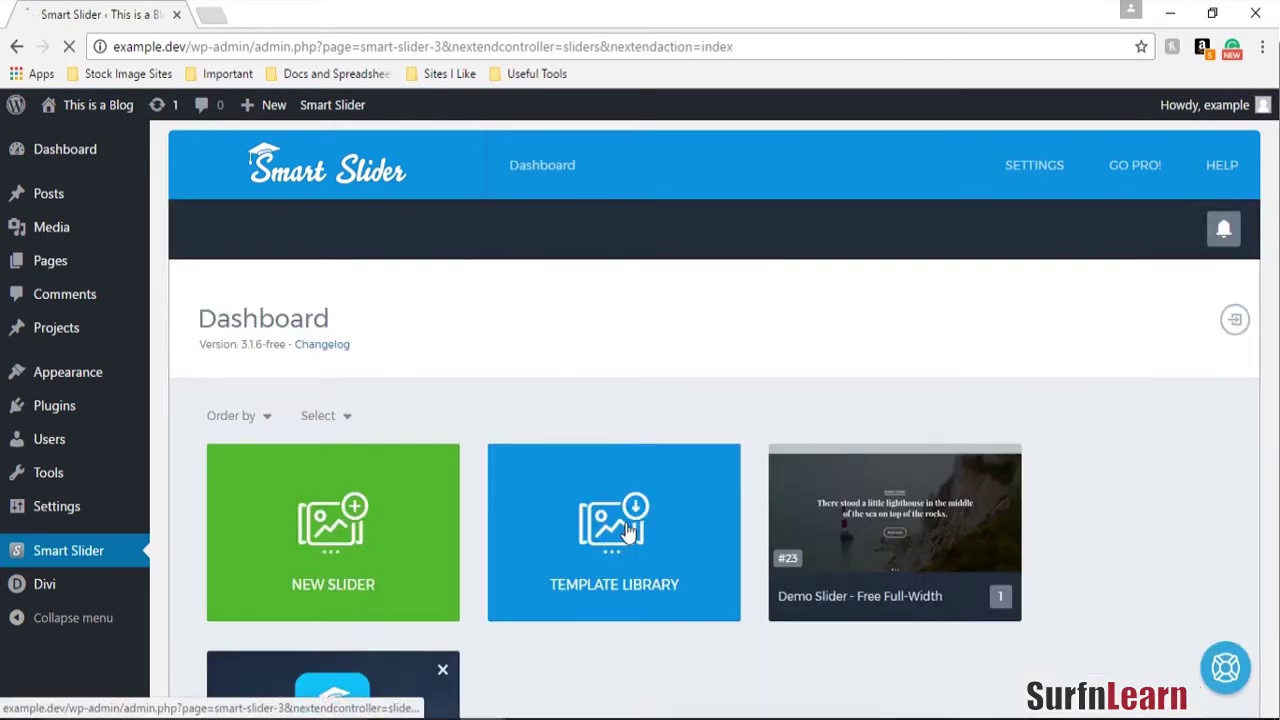
Import the Free full width slider from the template library and dismiss the import notification.
click(628, 530)
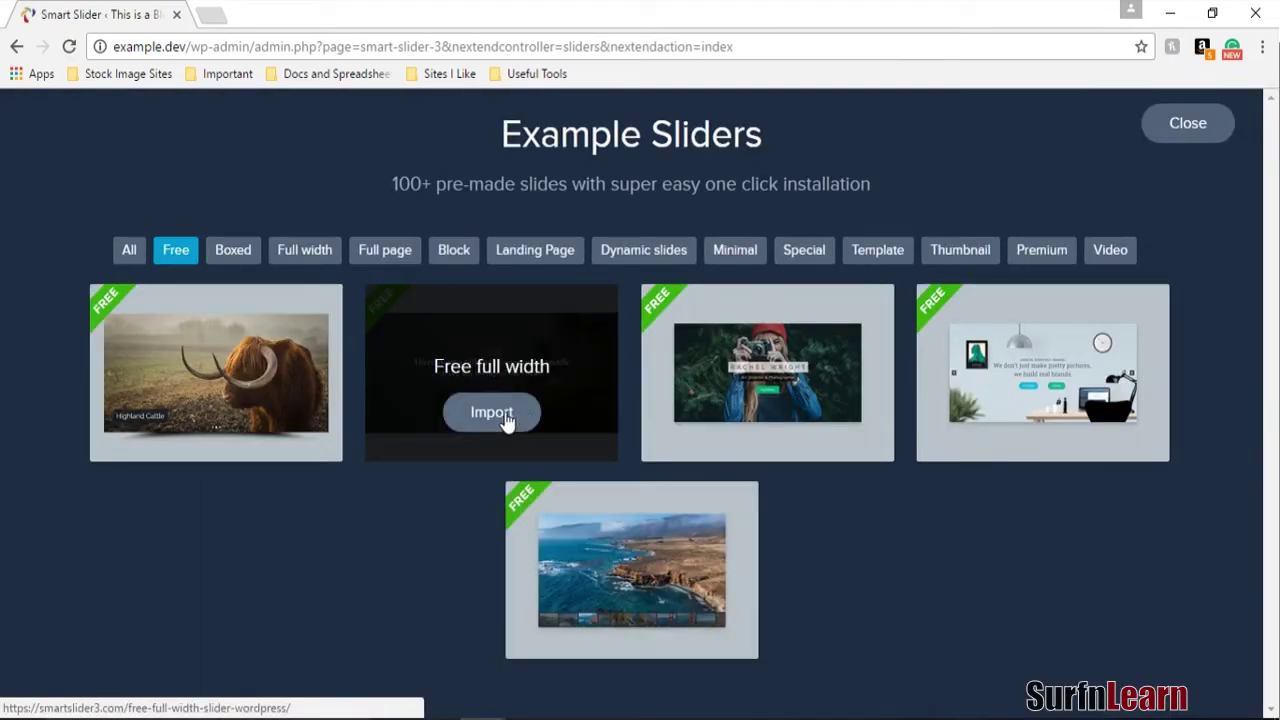
click(491, 412)
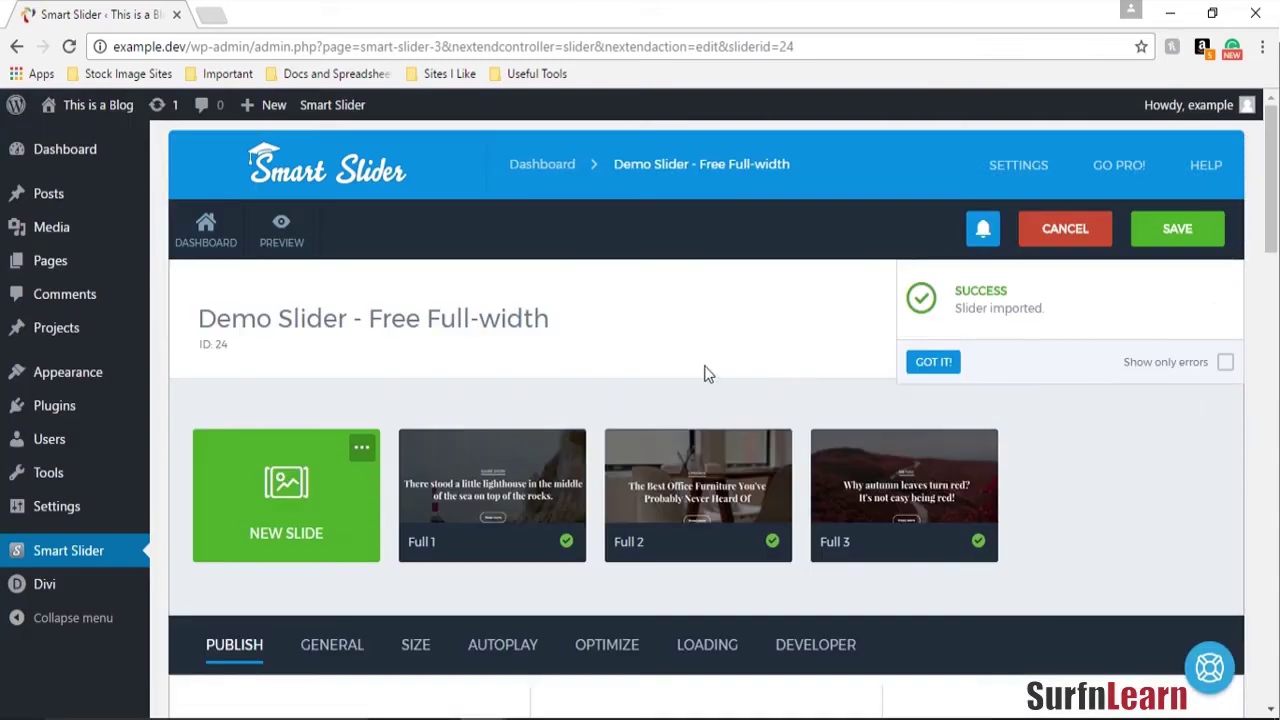
click(933, 362)
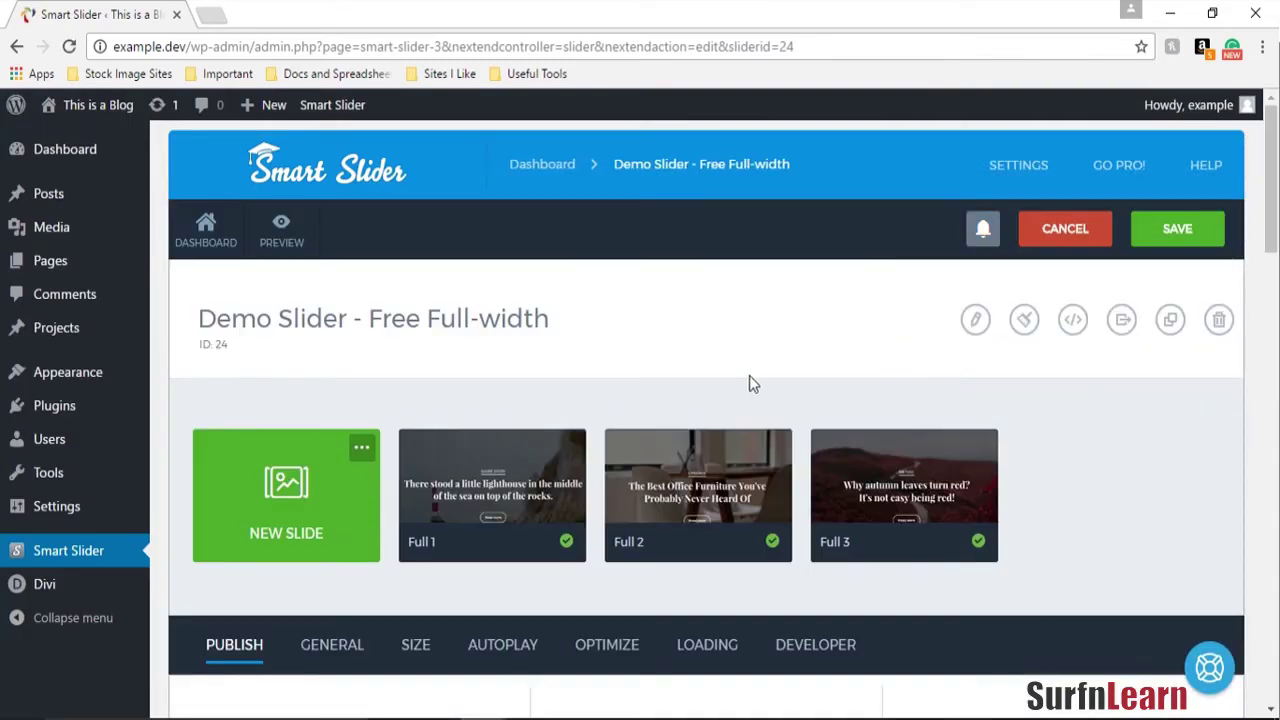
Set the imported slider's height to 400 px and save the slider.
scroll(751, 380, down, 2)
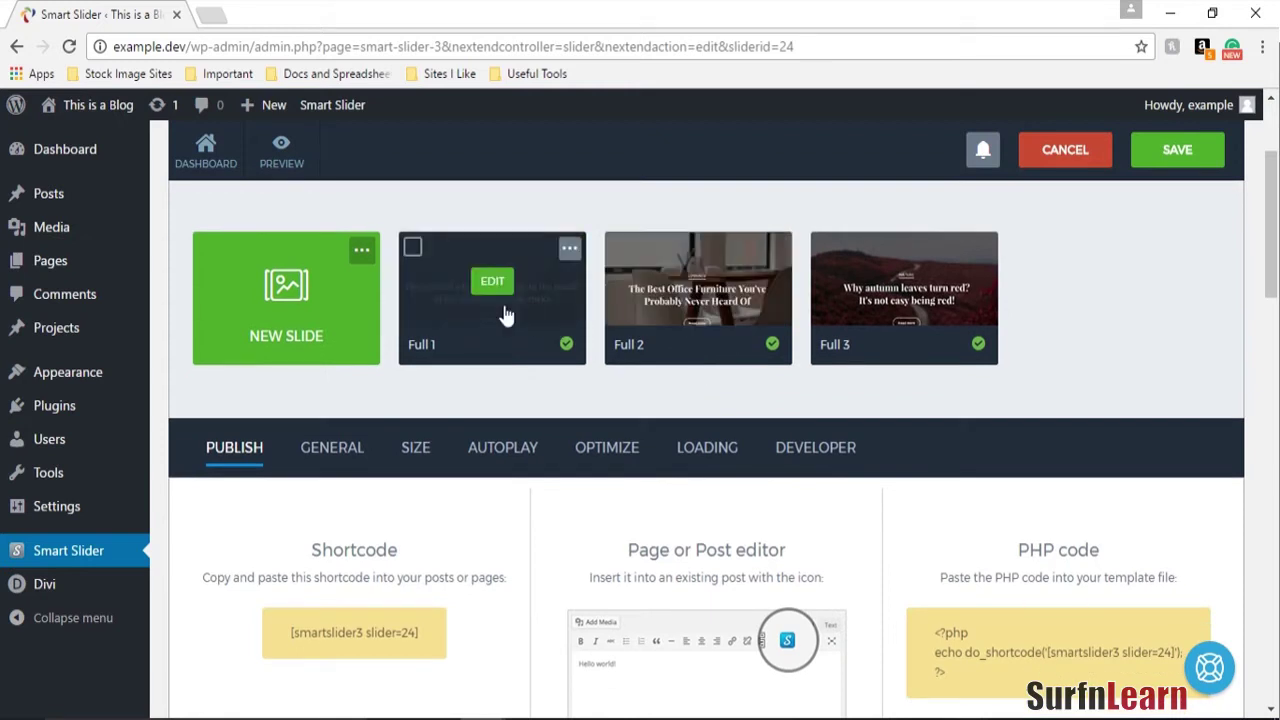
scroll(503, 316, down, 2)
scroll(491, 371, up, 4)
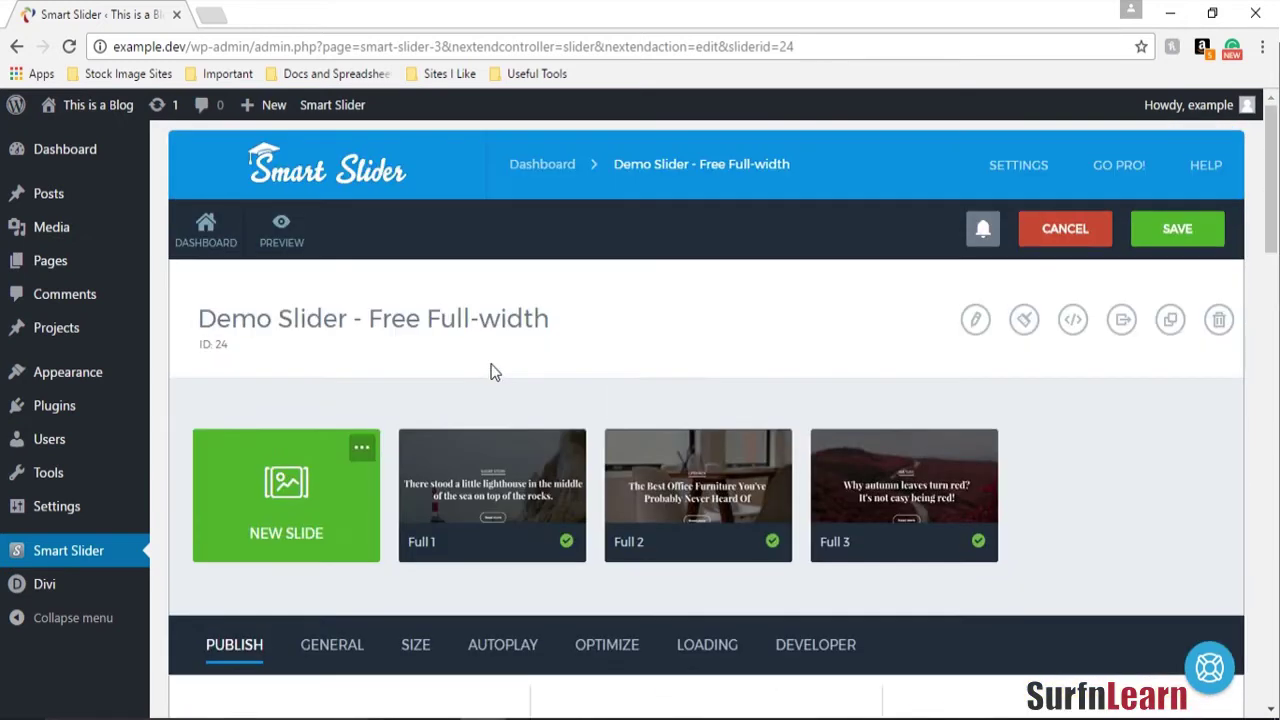
click(413, 645)
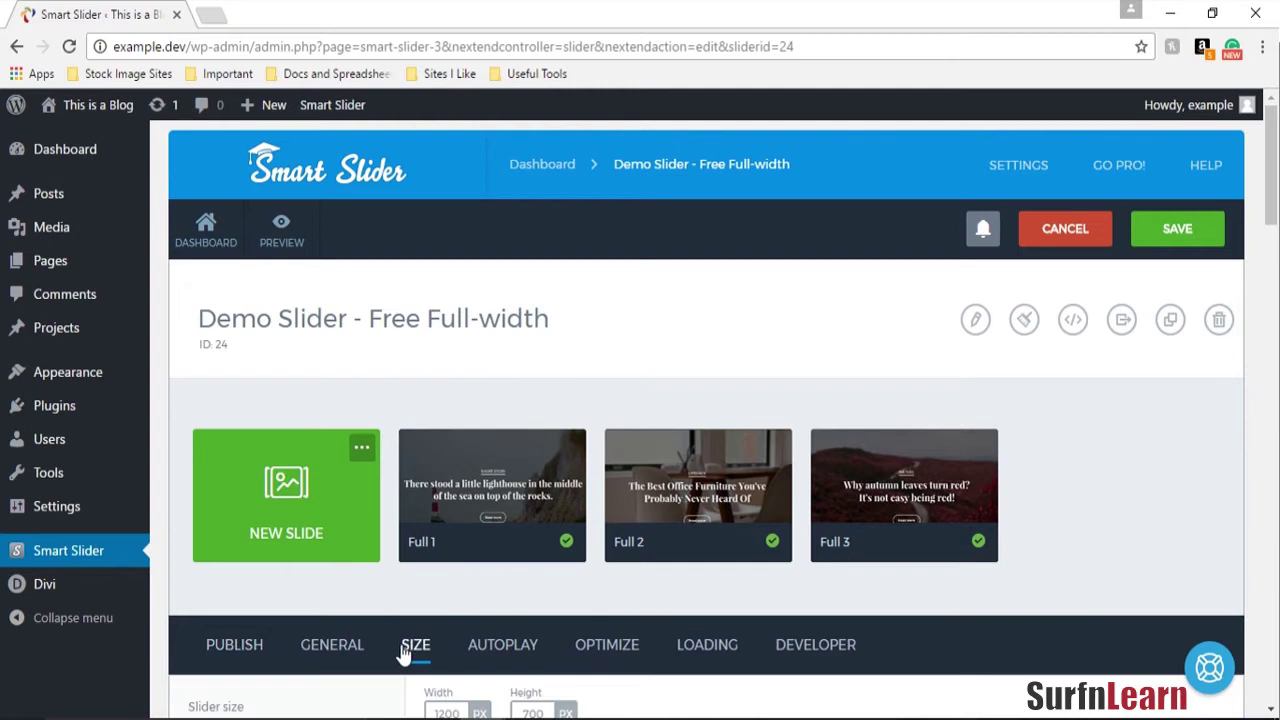
scroll(503, 449, down, 3)
click(532, 418)
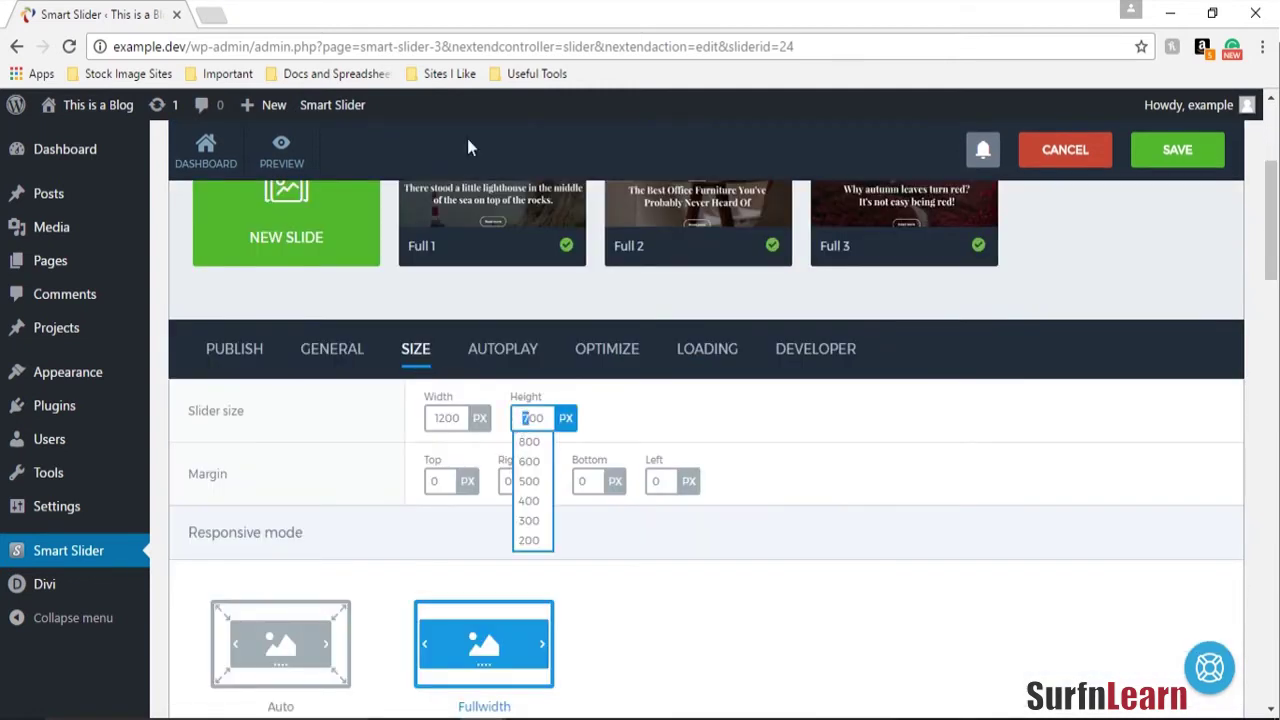
click(1180, 152)
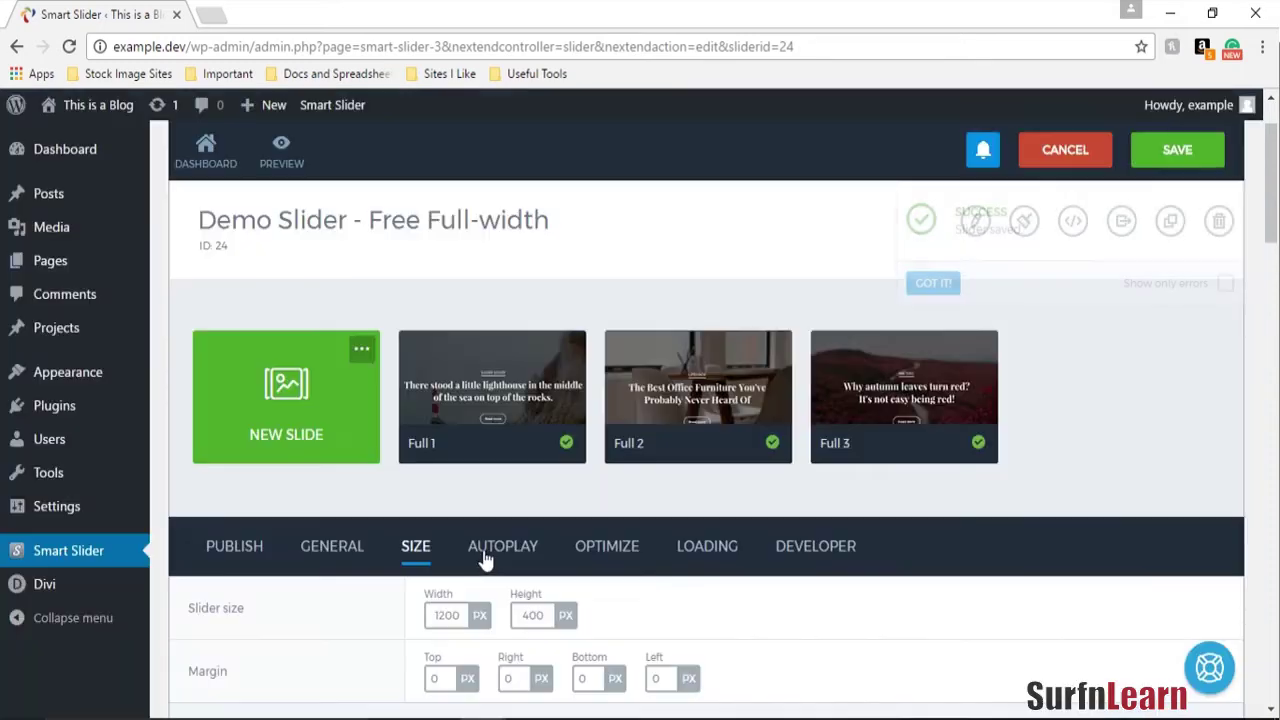
Set the slider's autoplay interval to 4000 ms and save the slider.
click(482, 560)
click(453, 617)
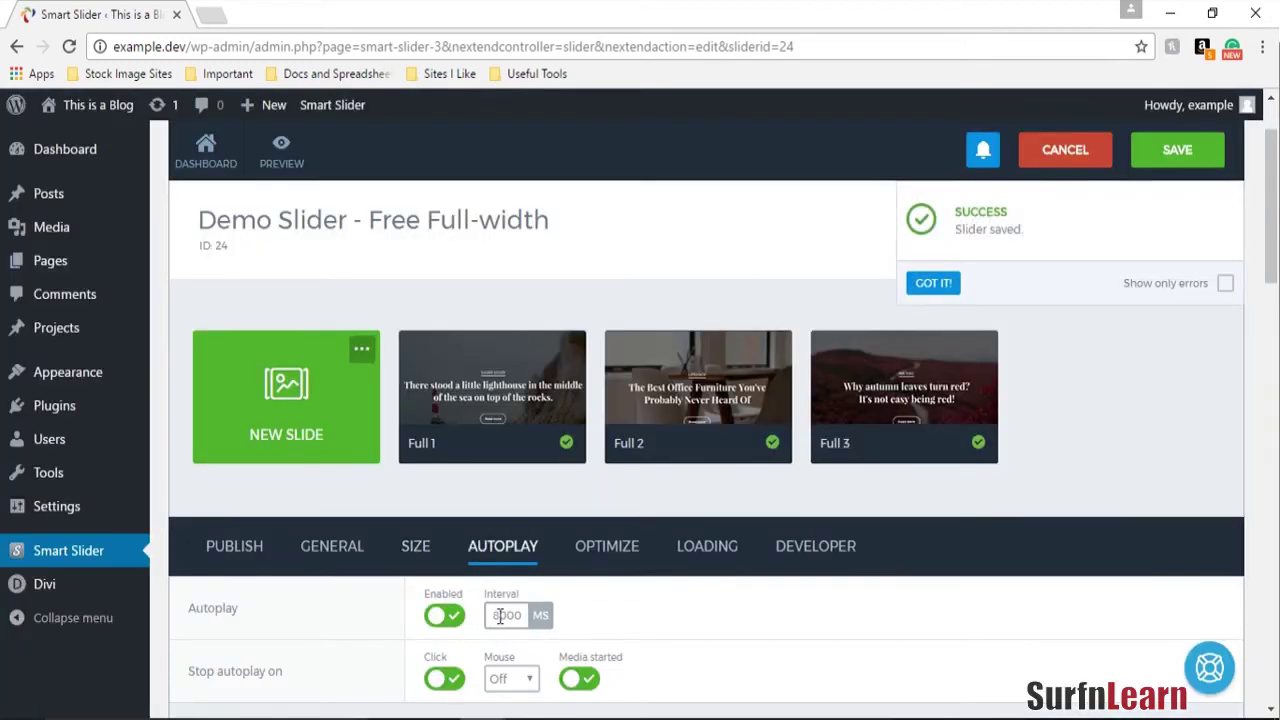
click(502, 617)
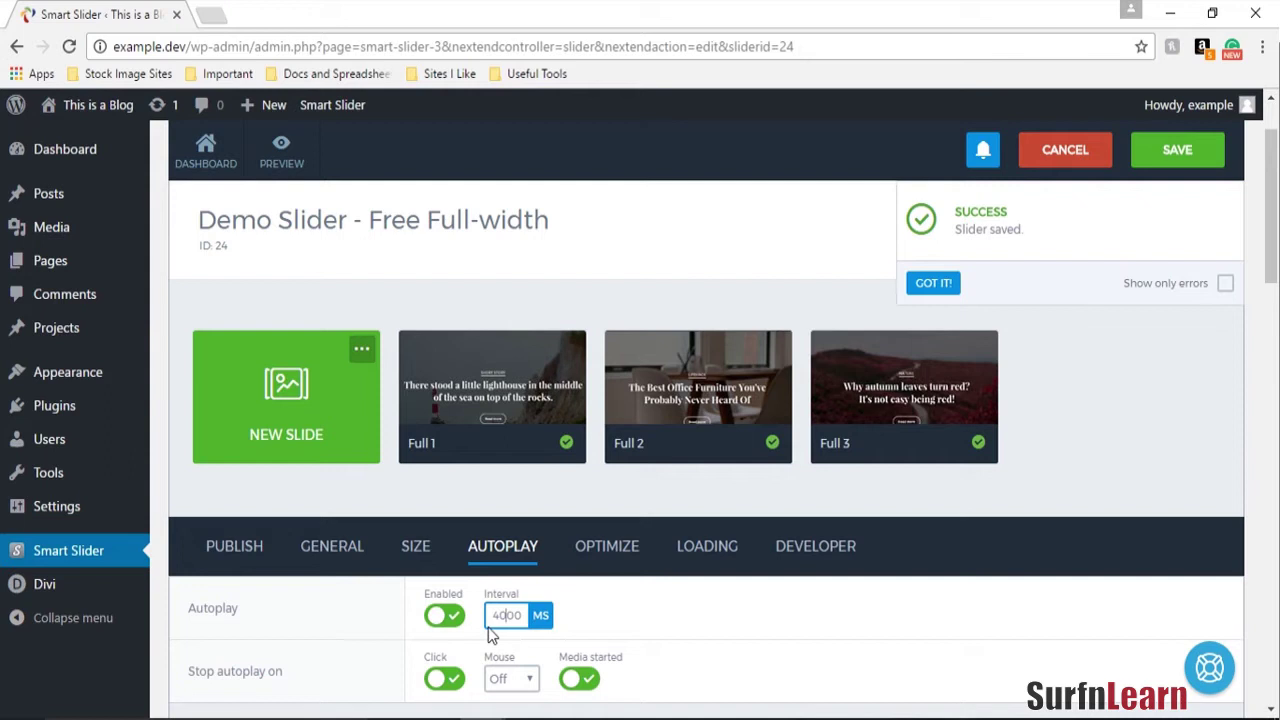
click(811, 358)
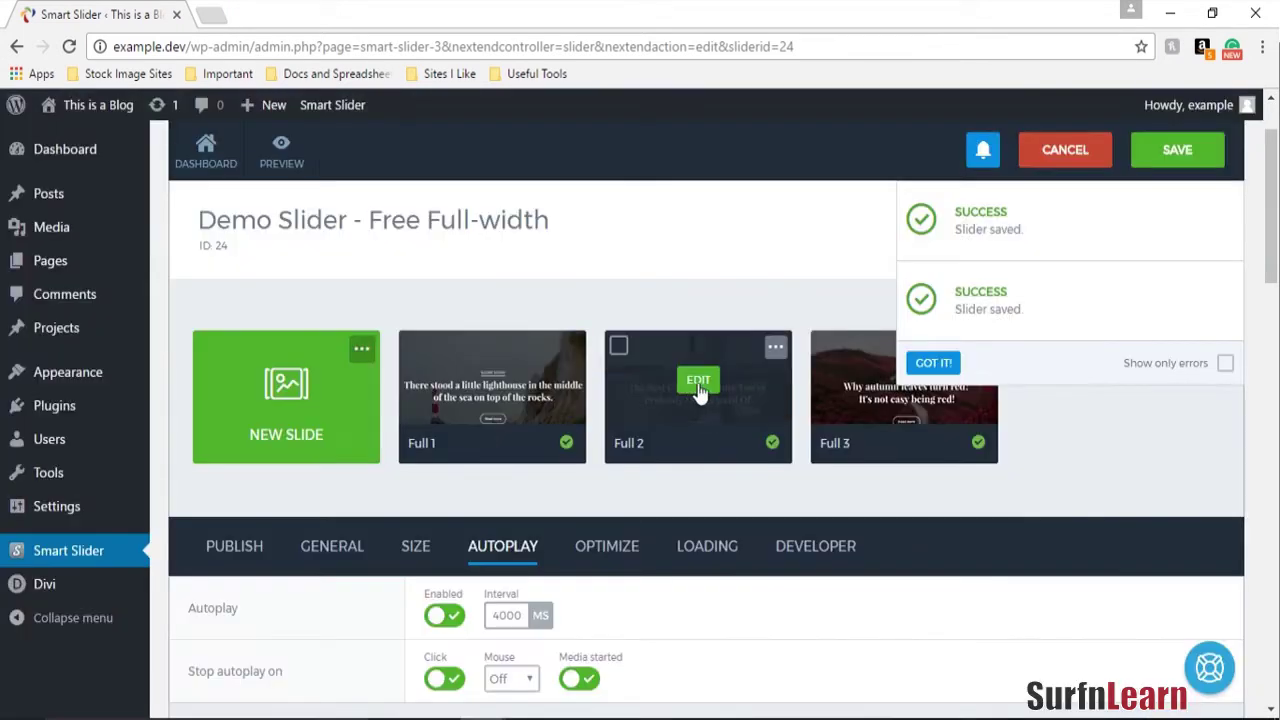
Delete the Full 2 slide from the imported slider and confirm the deletion.
click(775, 350)
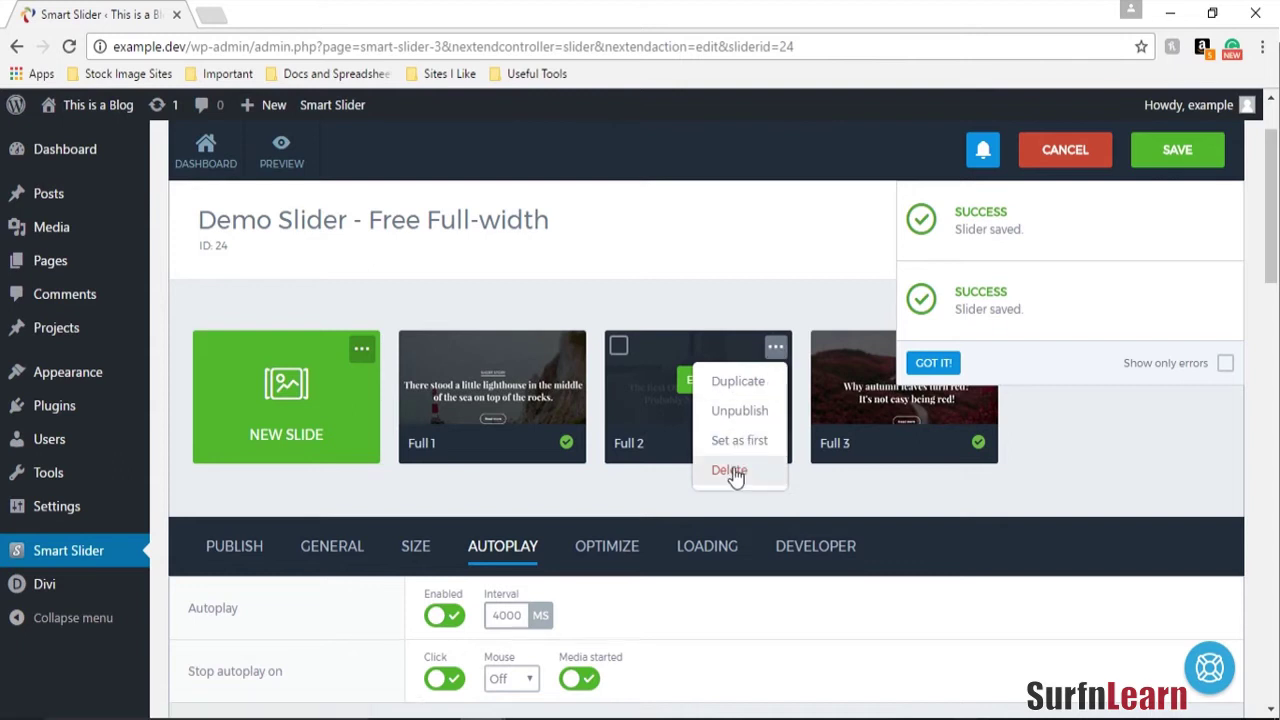
click(733, 470)
click(690, 459)
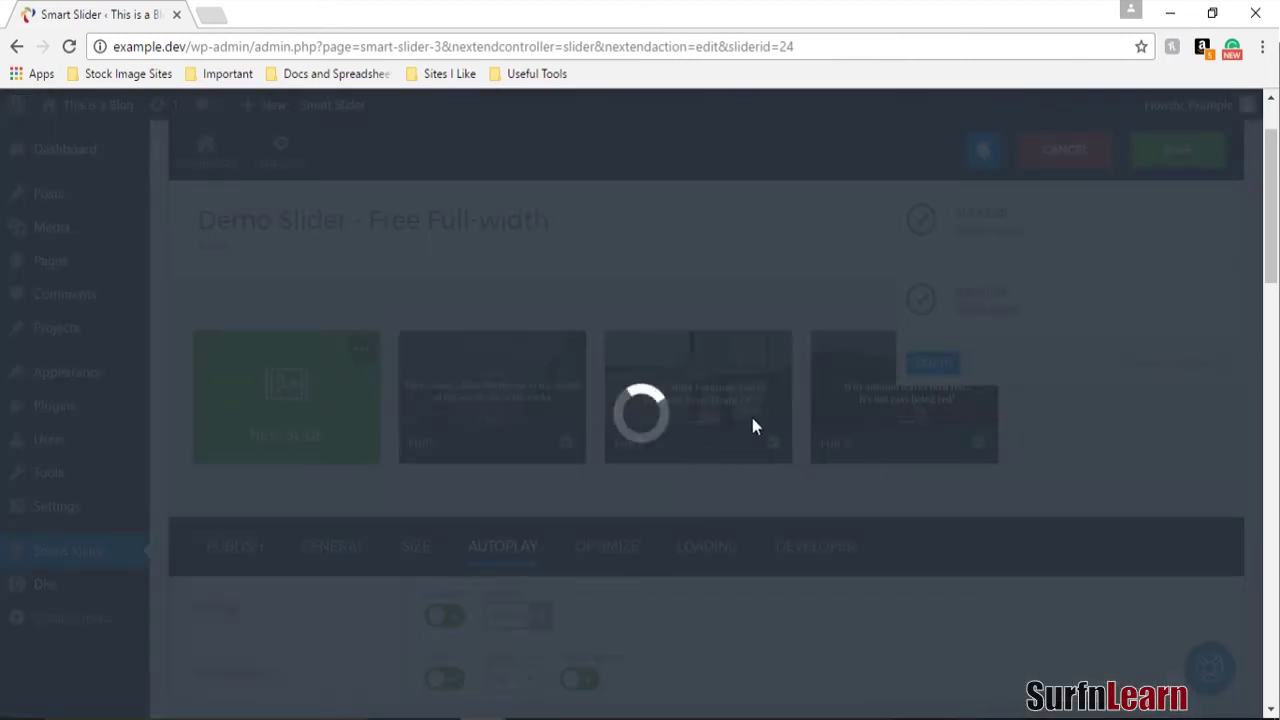
Delete the Full 3 slide from the slider and confirm the deletion.
click(770, 350)
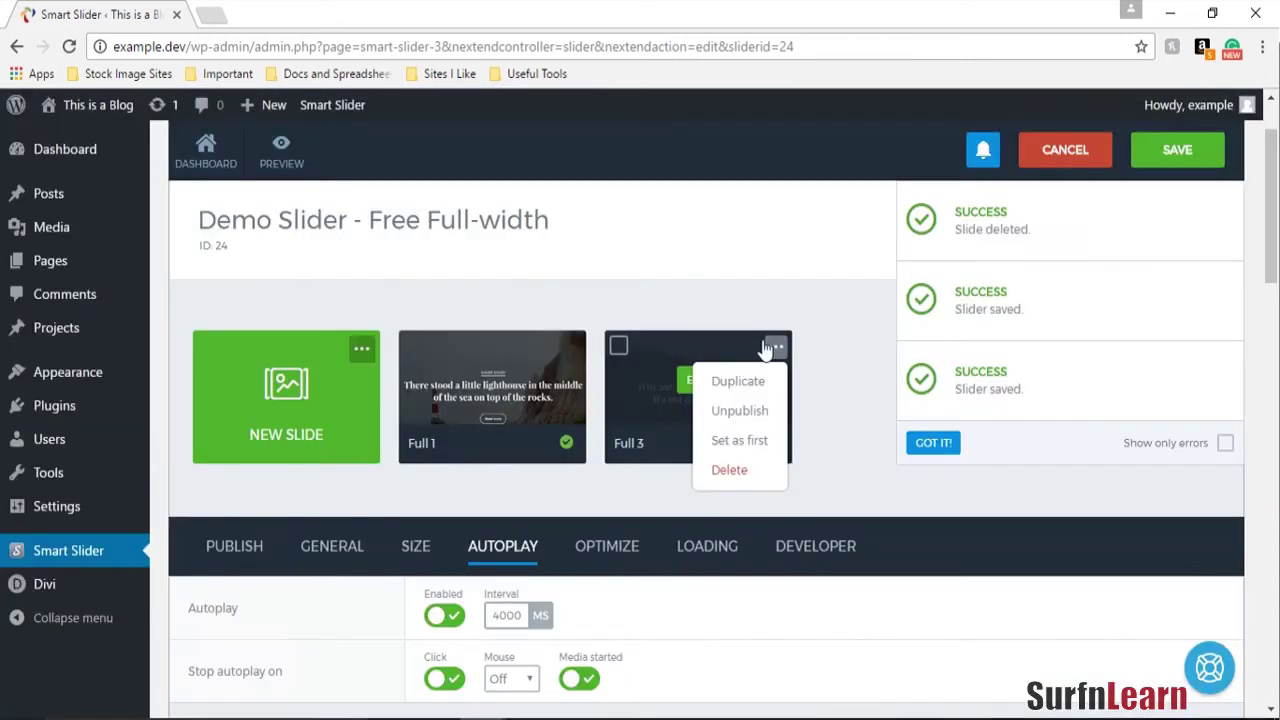
click(735, 470)
click(701, 466)
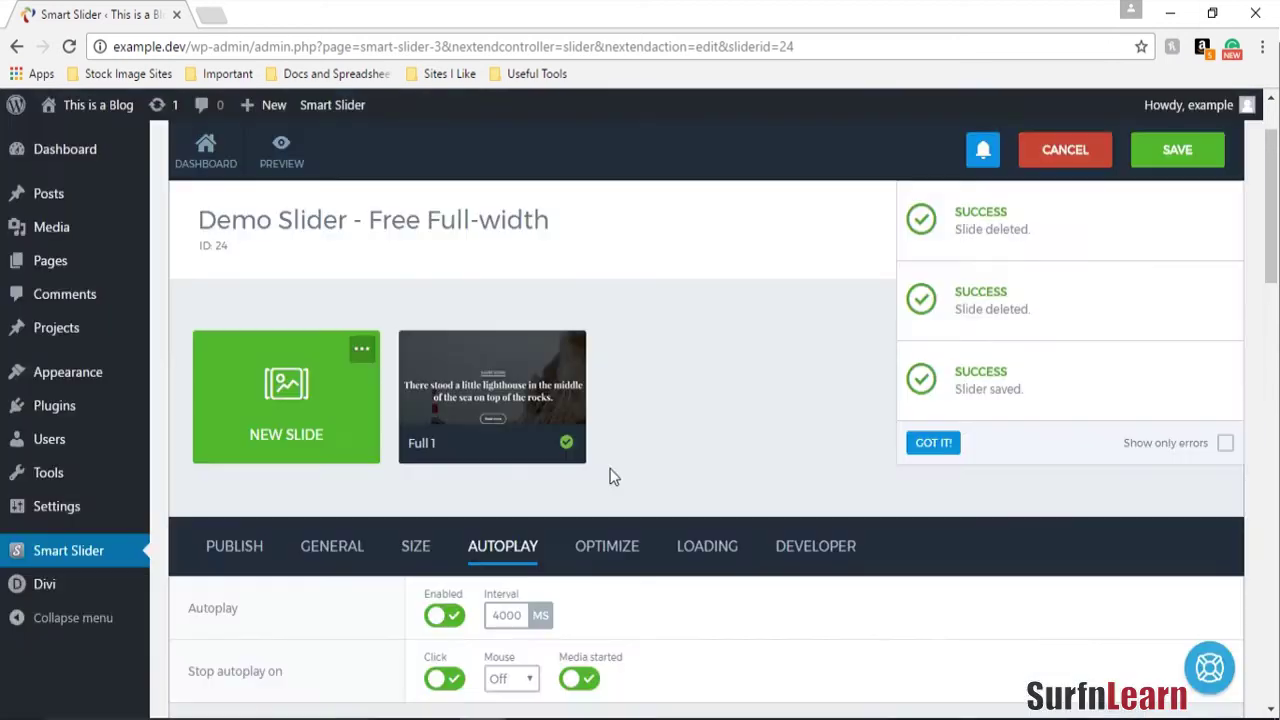
Open the remaining Full 1 slide for editing and show its background settings.
click(569, 346)
click(506, 408)
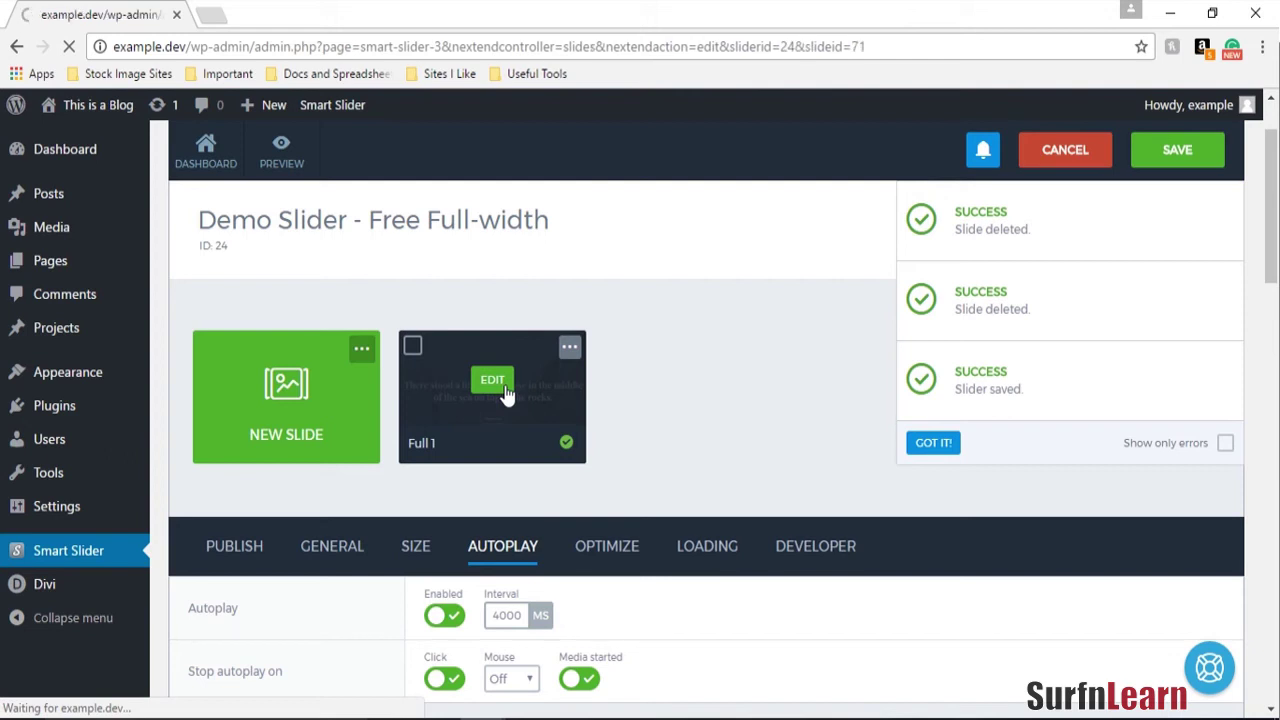
scroll(836, 327, down, 1)
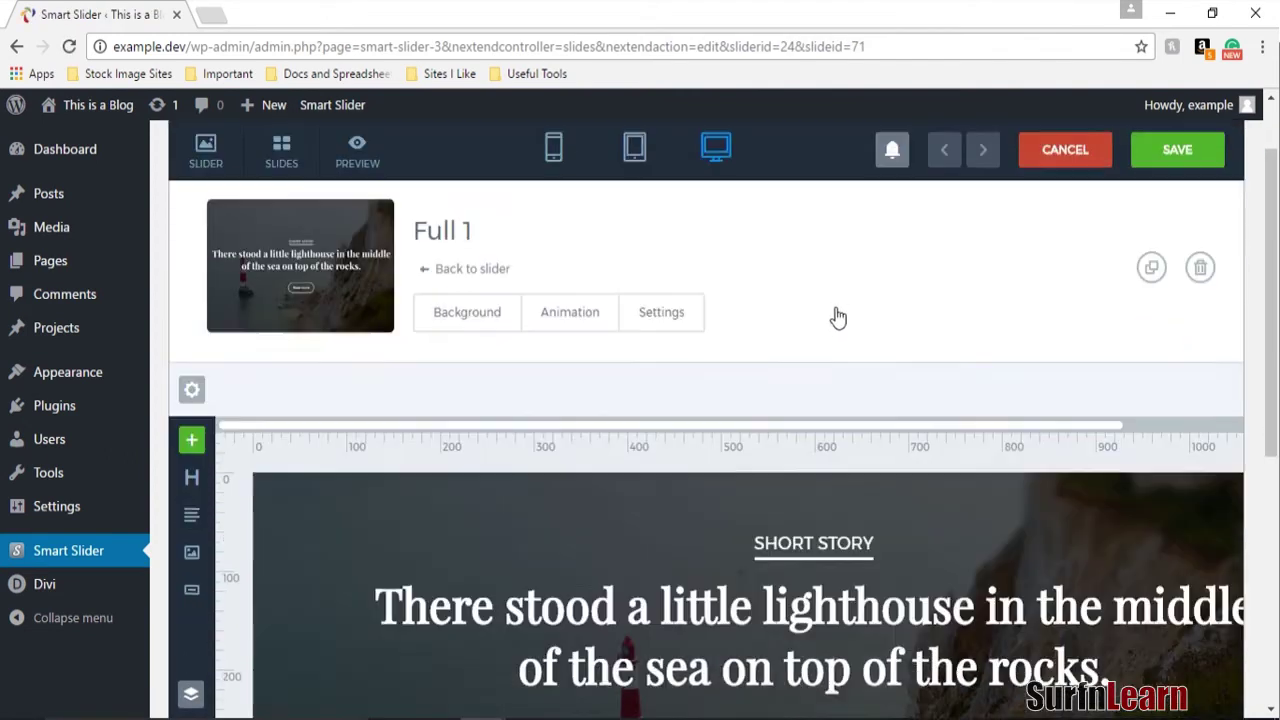
click(474, 315)
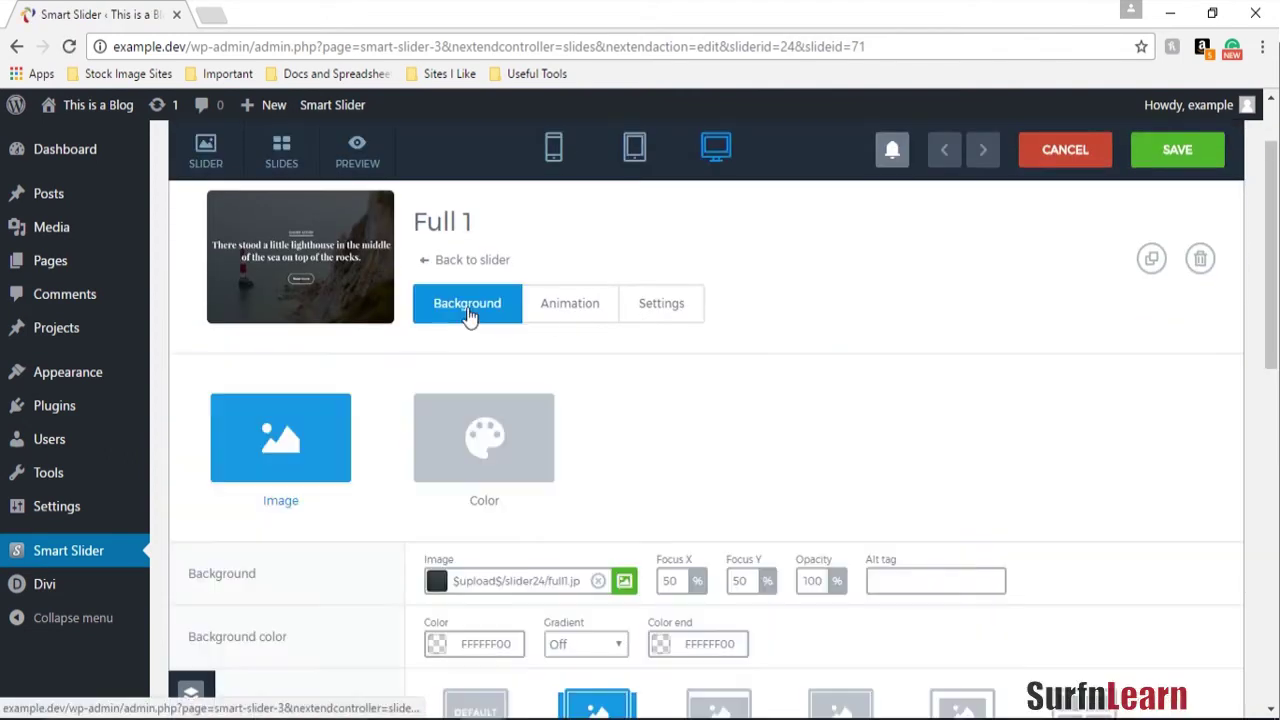
click(493, 444)
click(278, 437)
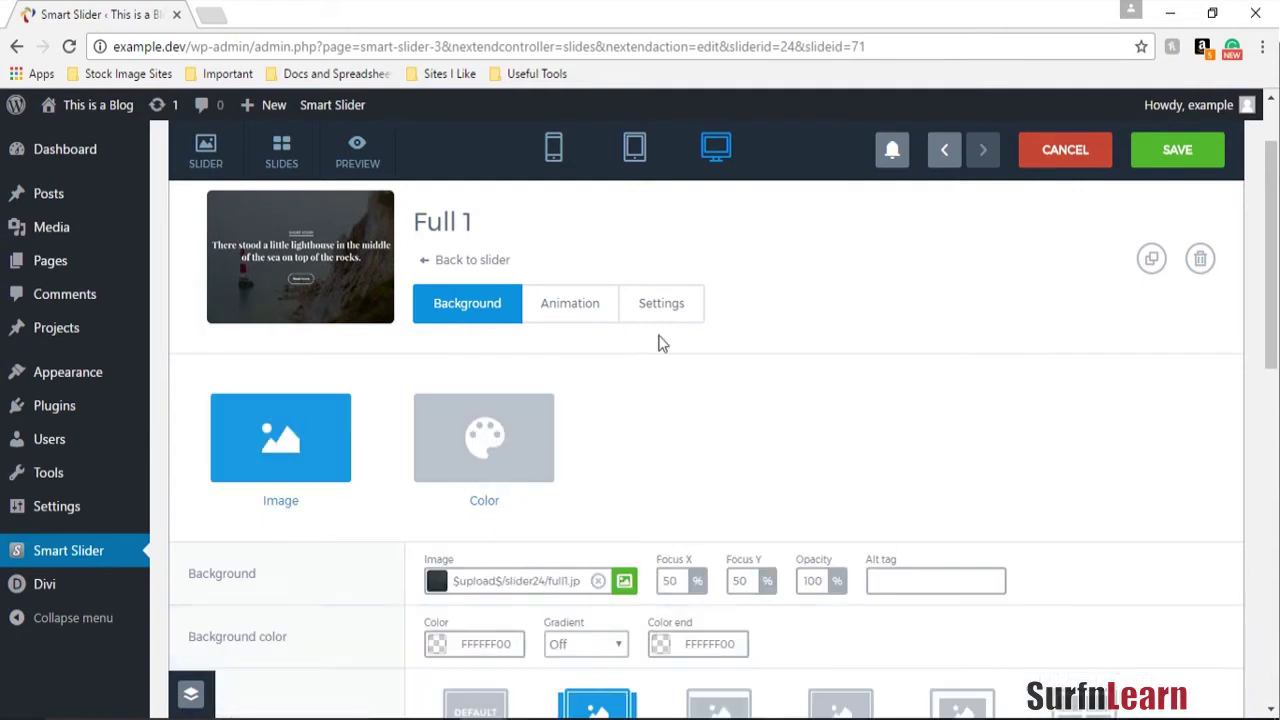
scroll(657, 340, down, 3)
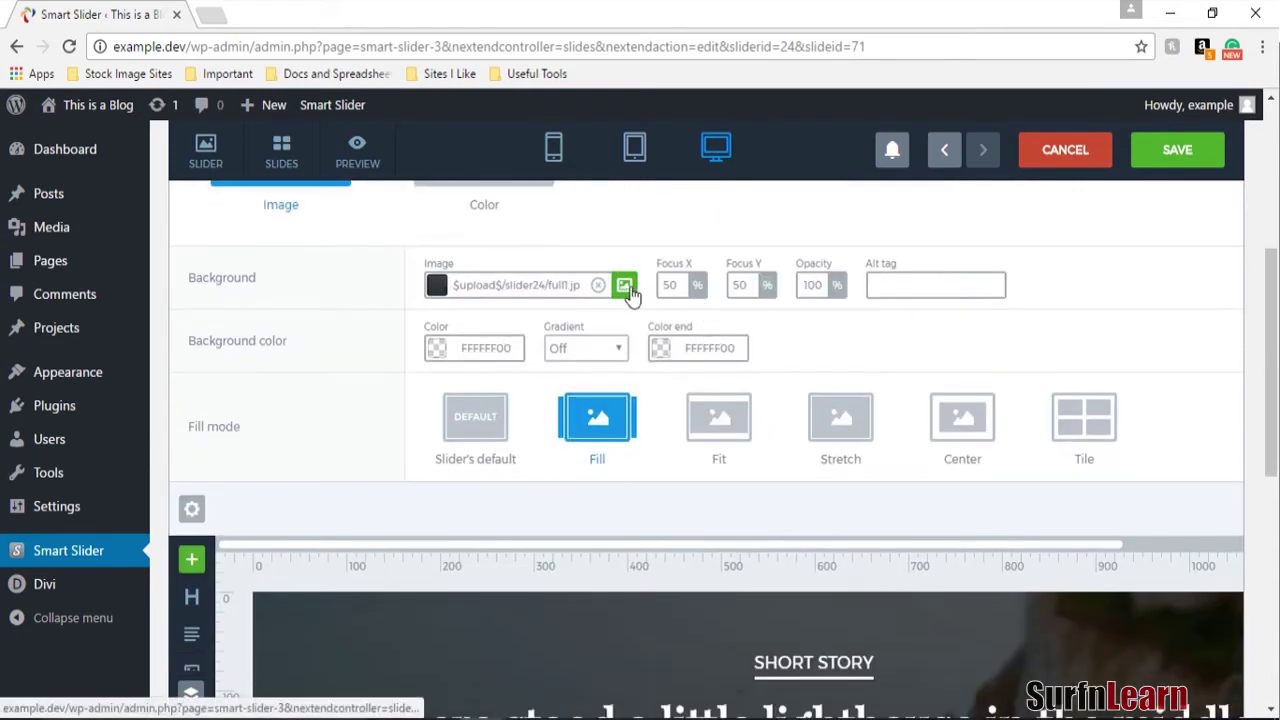
click(624, 287)
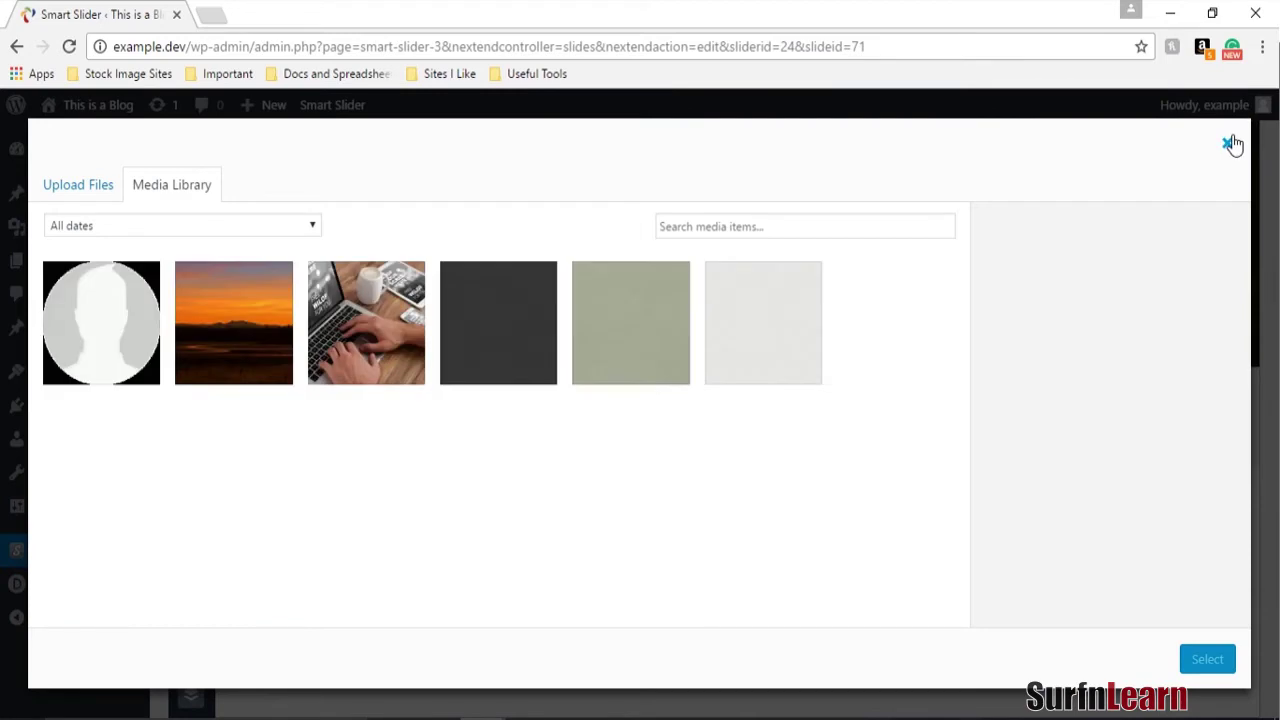
click(1230, 145)
scroll(598, 300, up, 2)
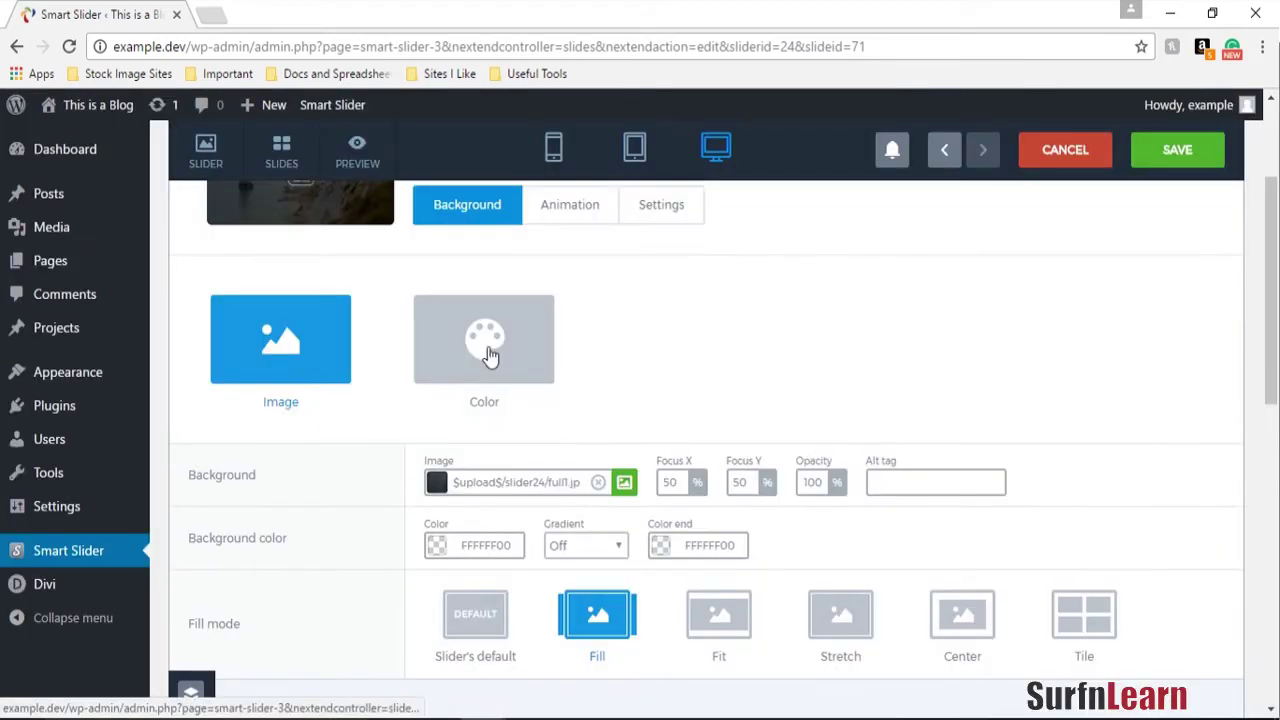
Switch the slide background from image to a solid color and choose the orange-red D85935FF.
click(491, 357)
scroll(447, 390, down, 1)
click(440, 385)
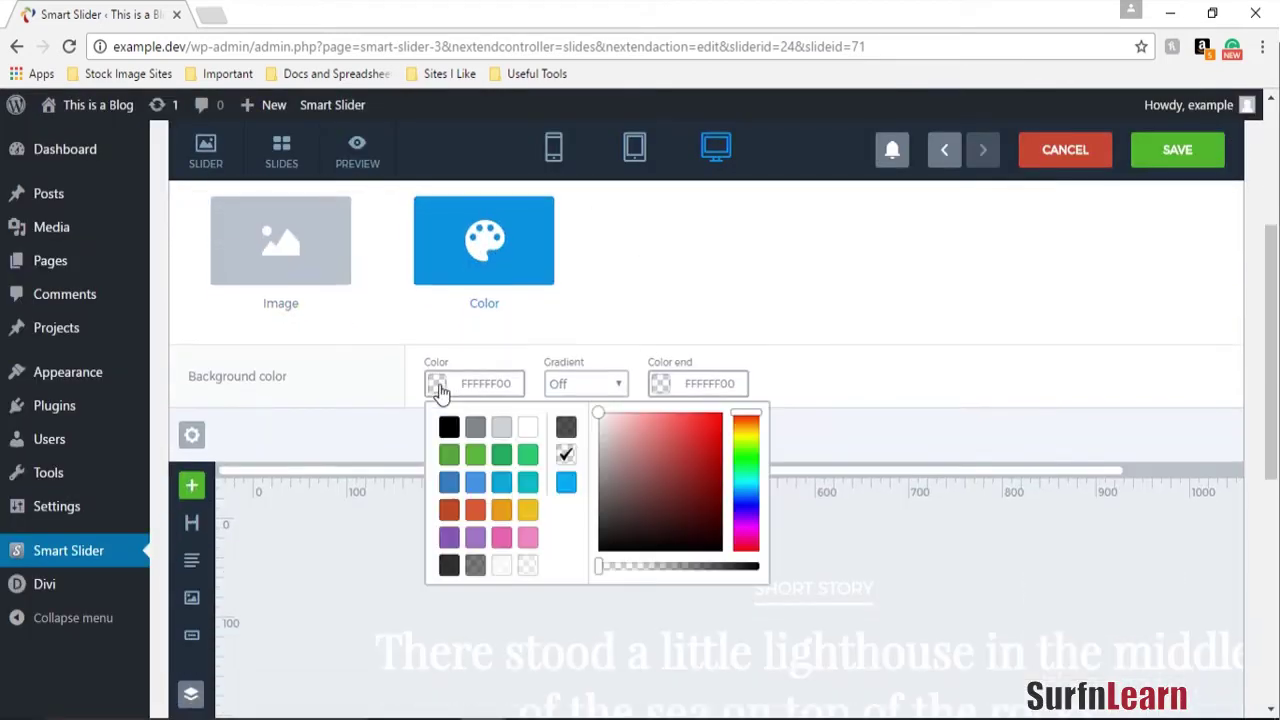
click(472, 522)
scroll(651, 356, down, 3)
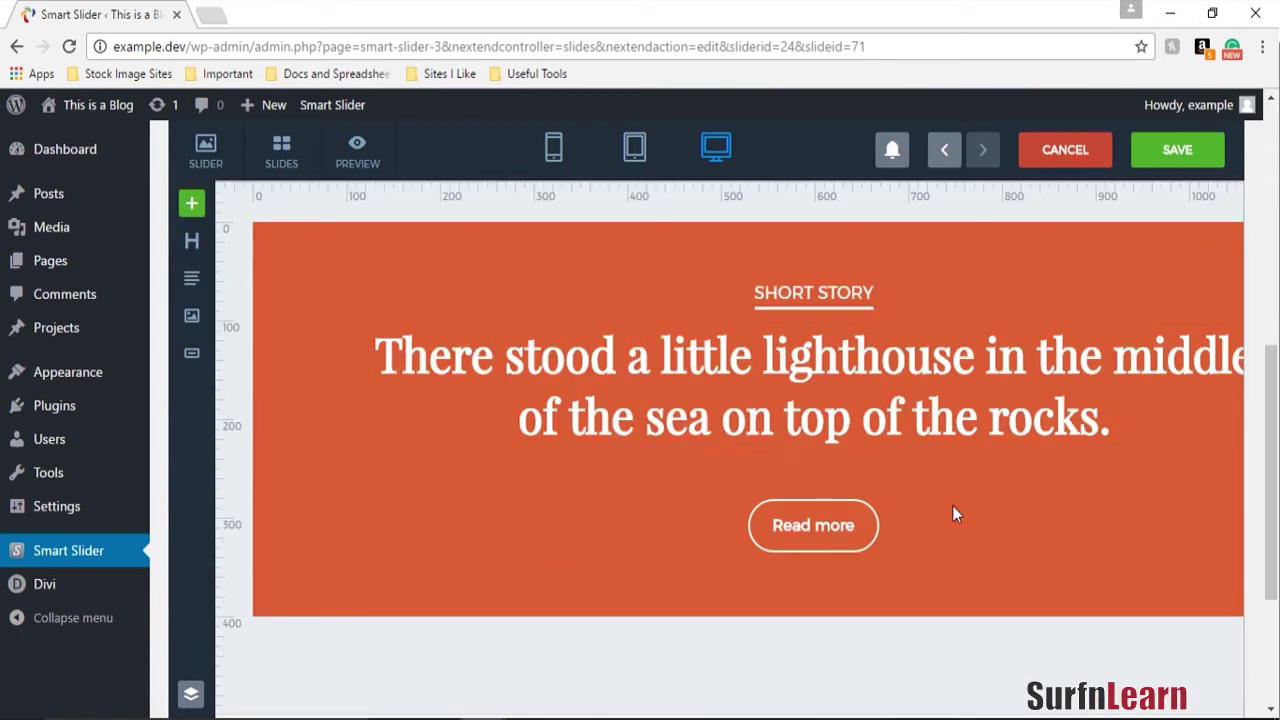
scroll(800, 412, up, 5)
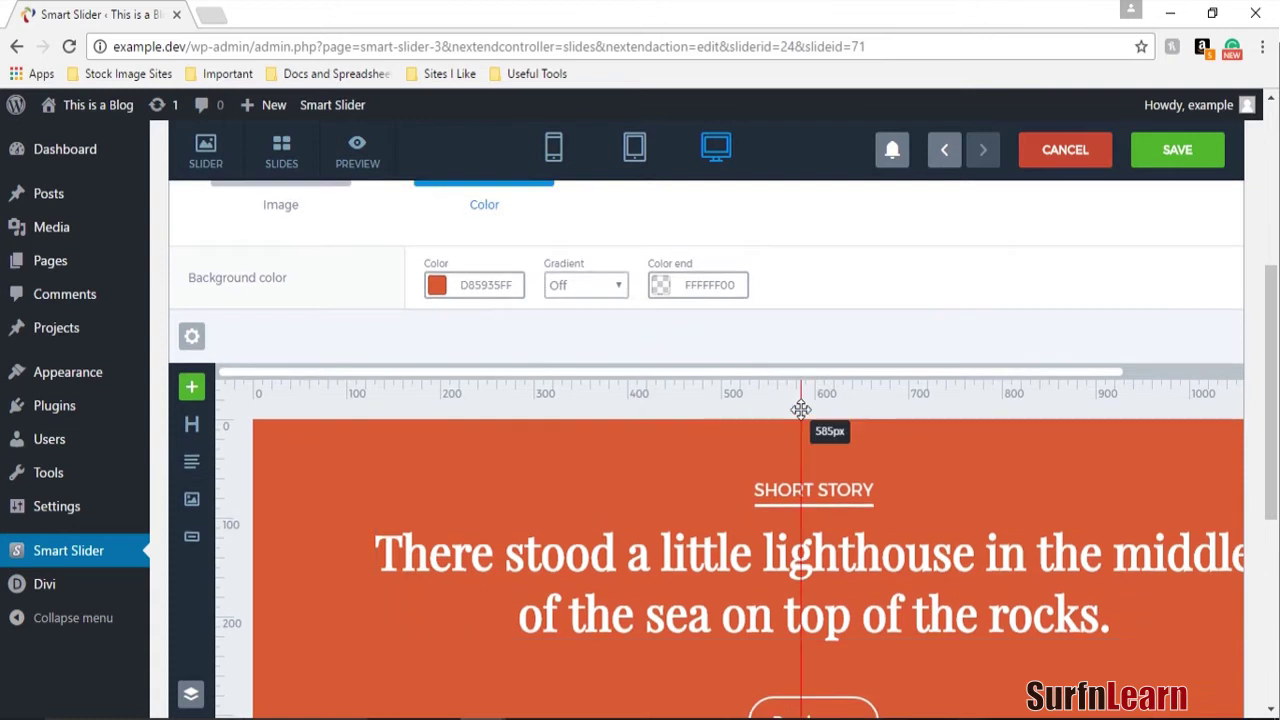
scroll(810, 390, down, 5)
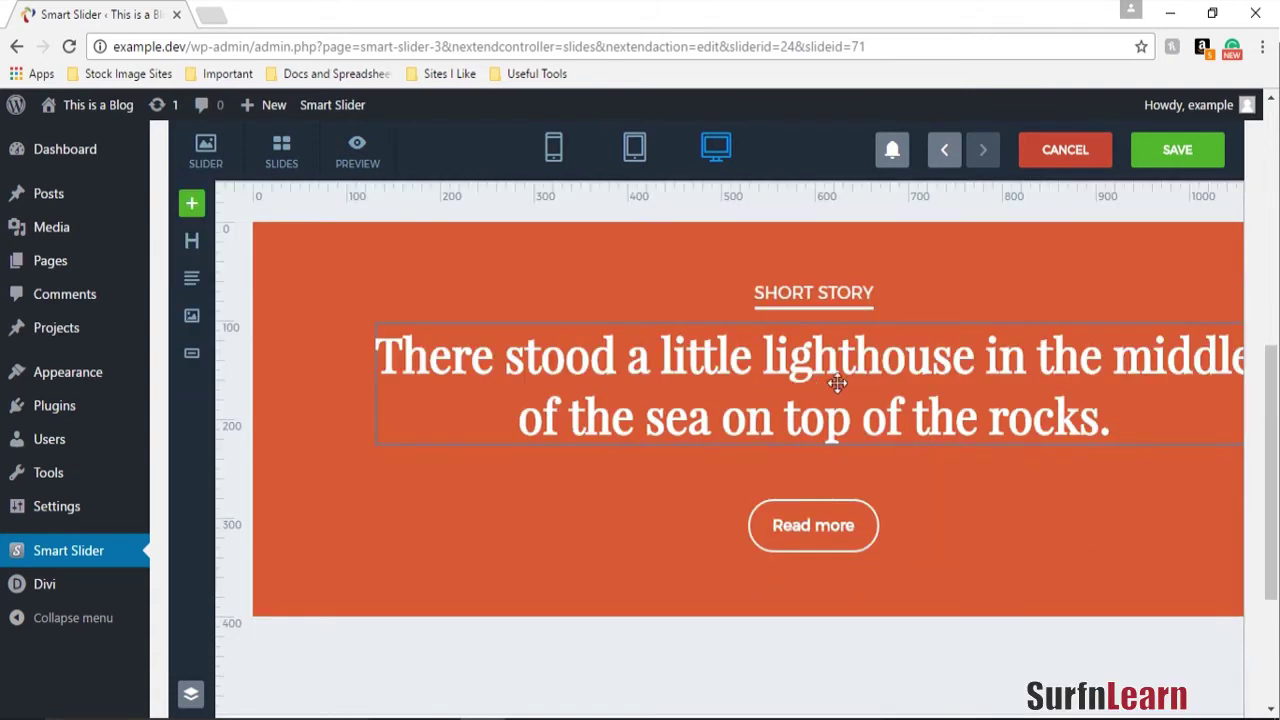
Delete the Short story text layer from the slide.
click(840, 298)
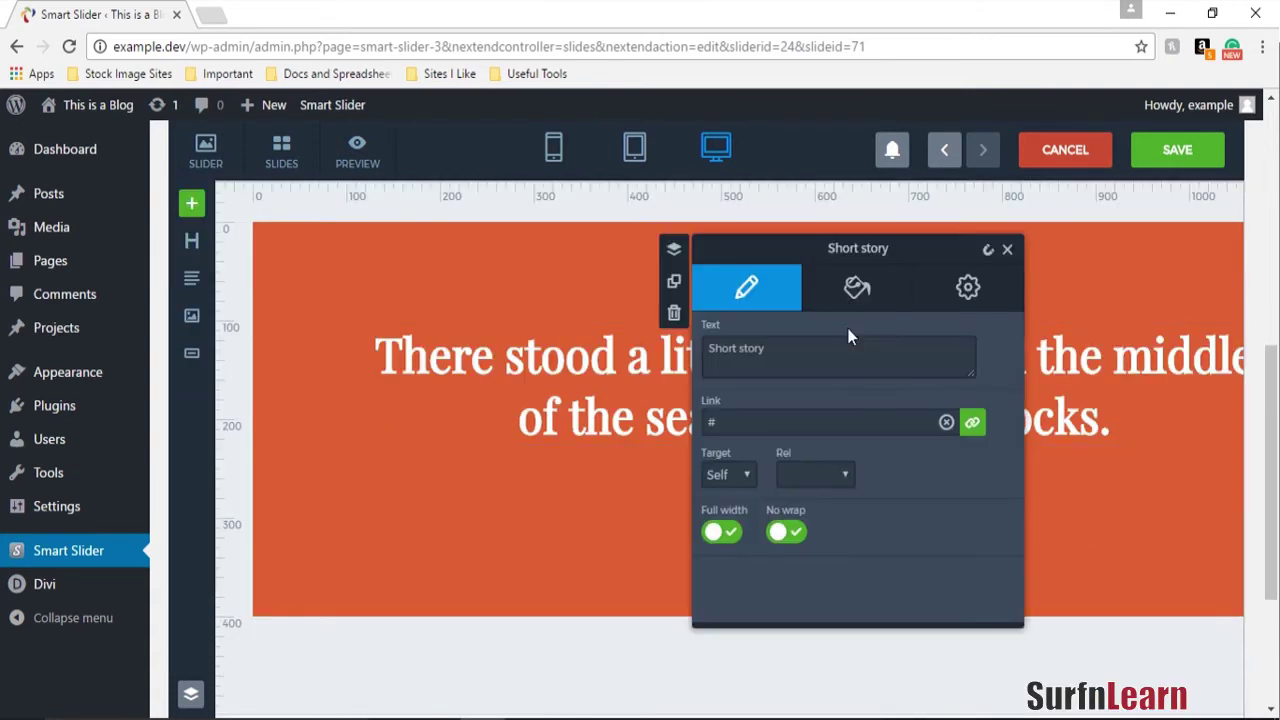
drag(877, 247, 537, 227)
key(Delete)
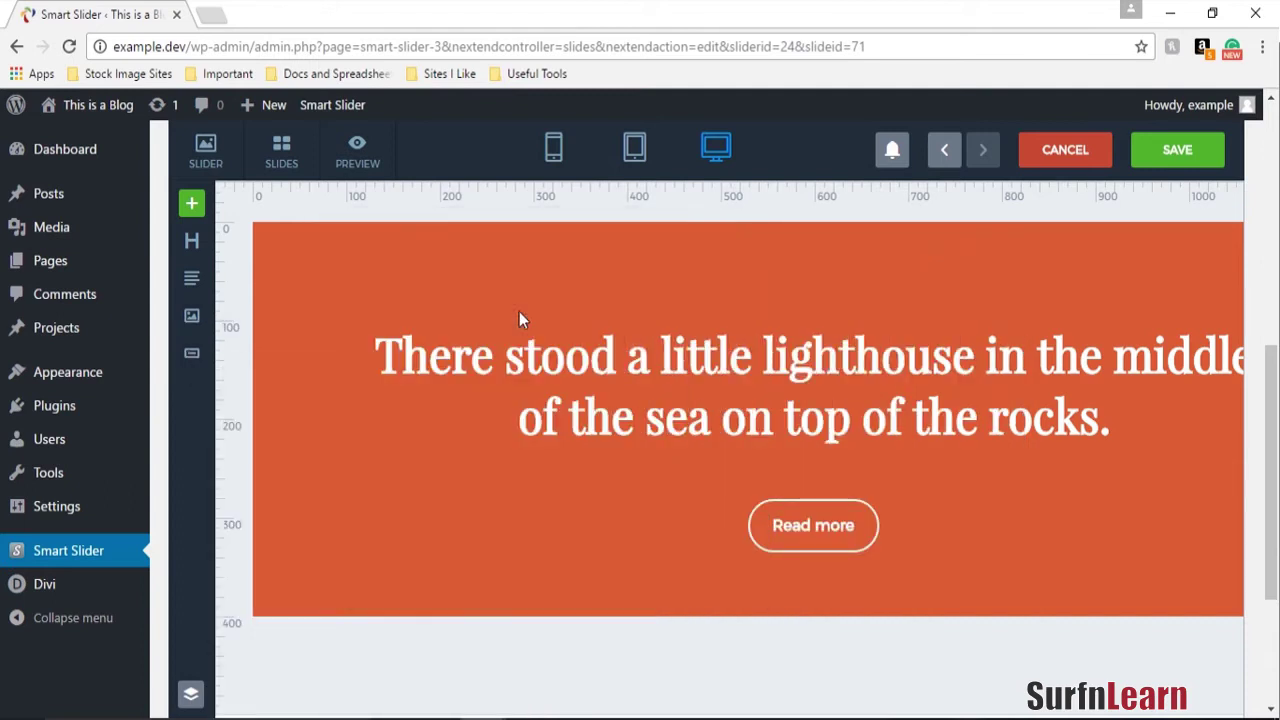
Set the font size of the lighthouse heading layer to 24 px.
click(845, 352)
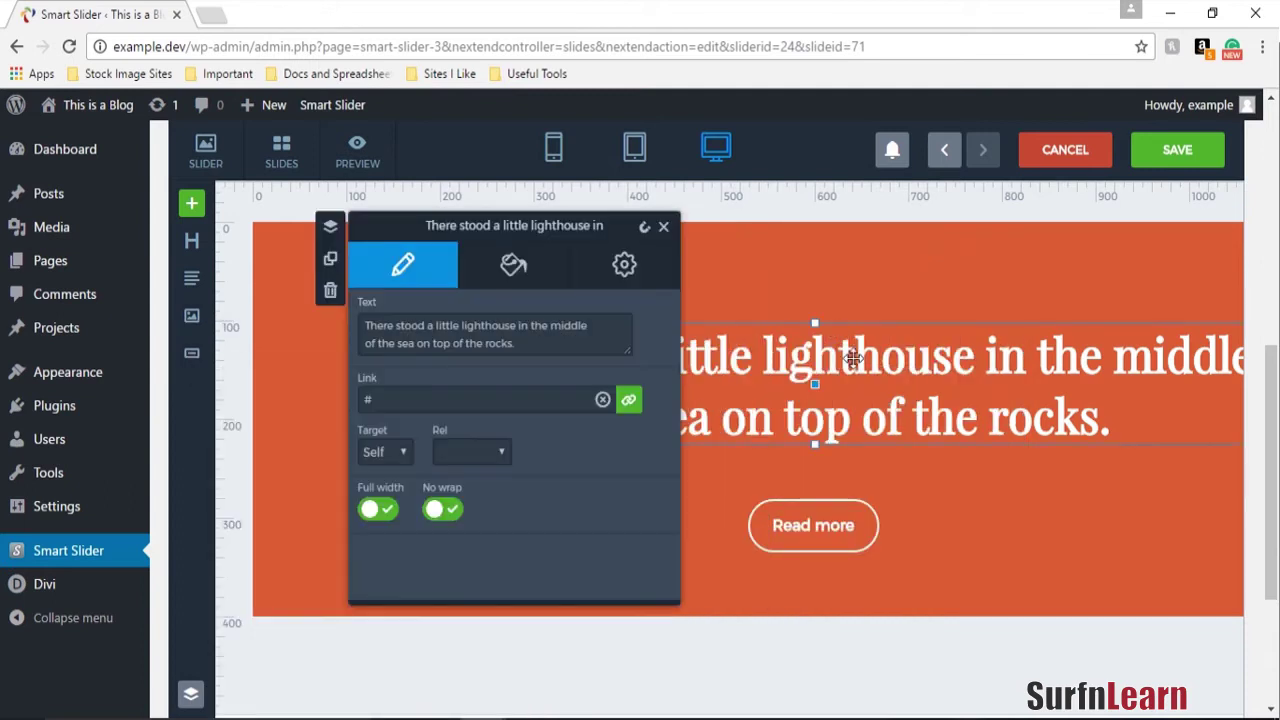
click(508, 268)
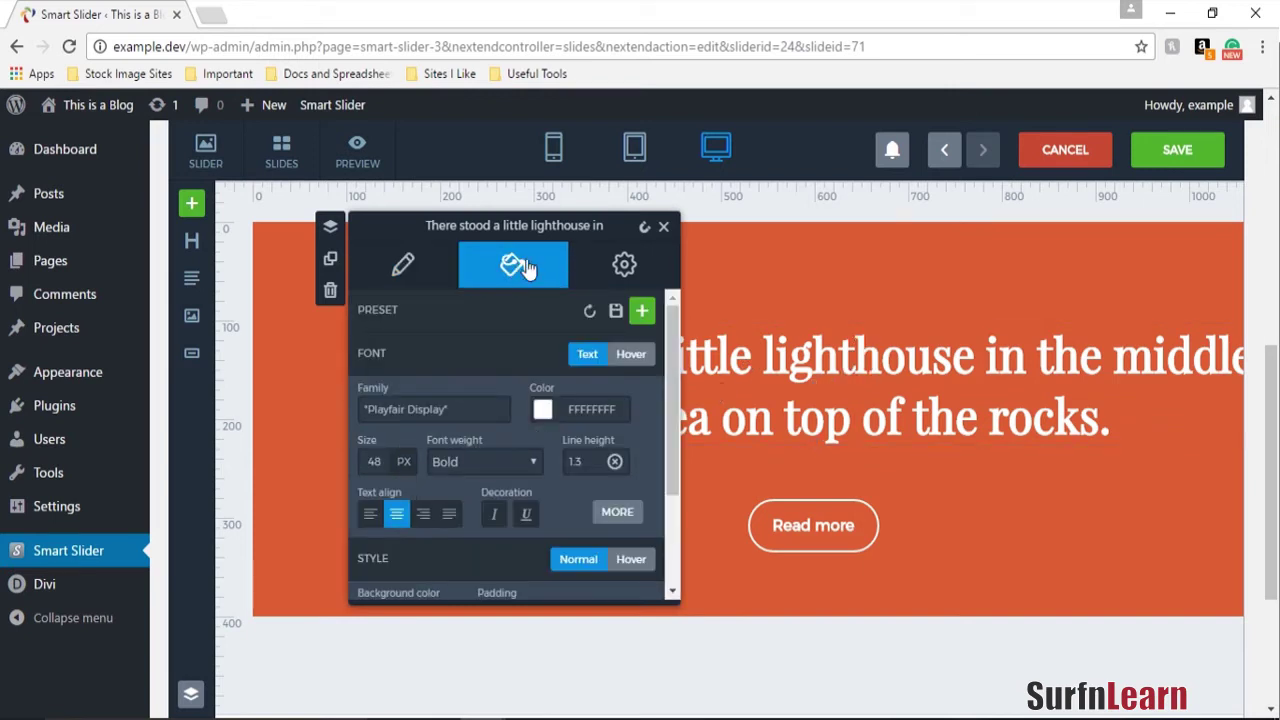
double_click(373, 460)
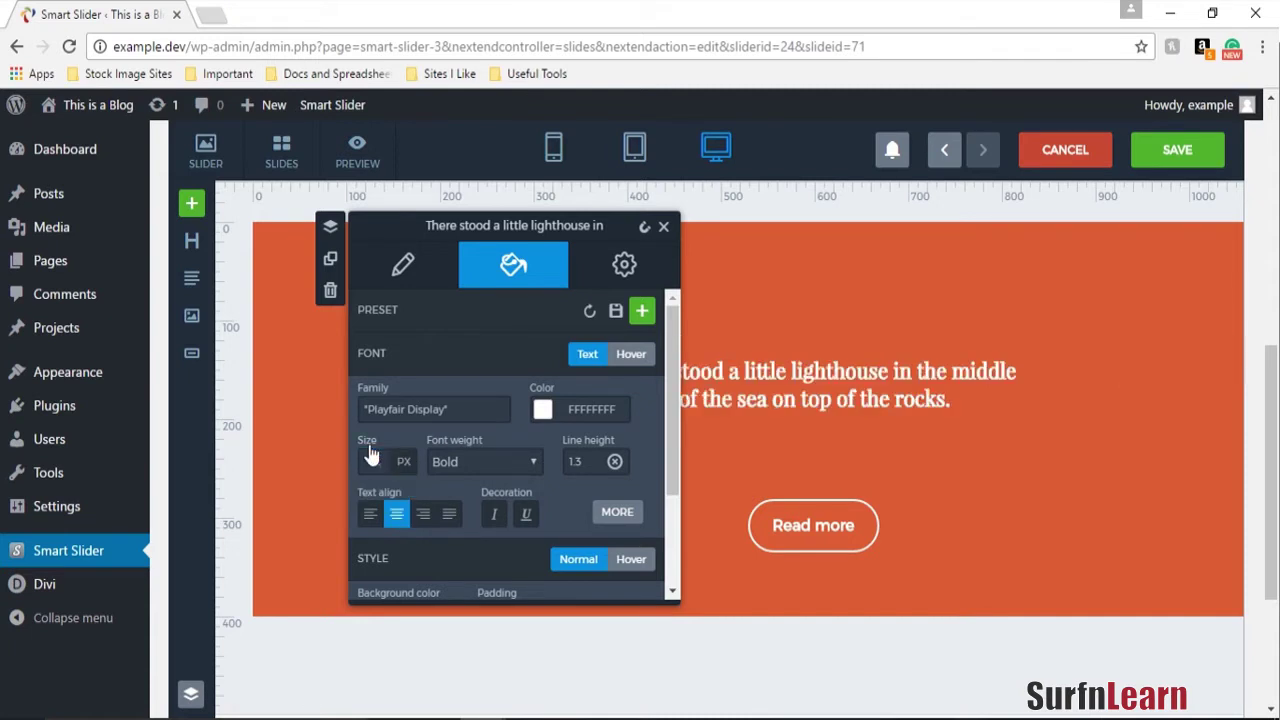
double_click(373, 460)
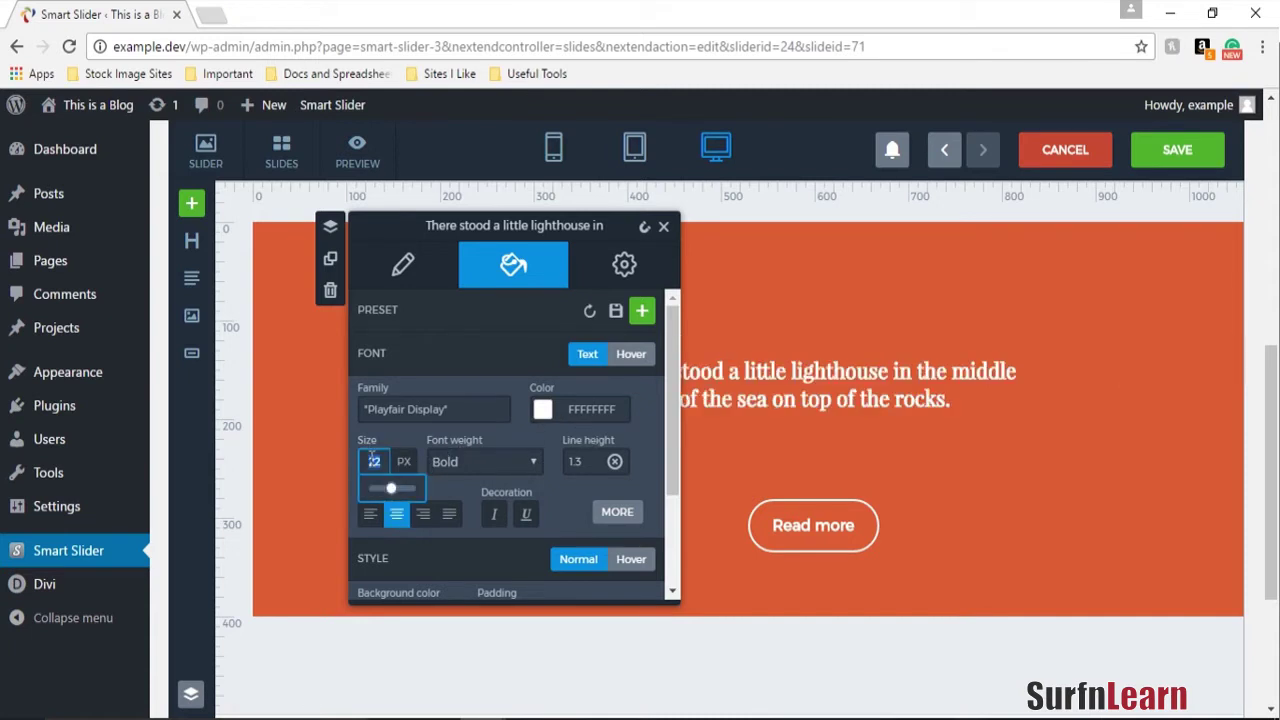
text(24)
Move the lighthouse heading up and to the right on the slide, and align the Read more button centrally beneath it.
click(813, 375)
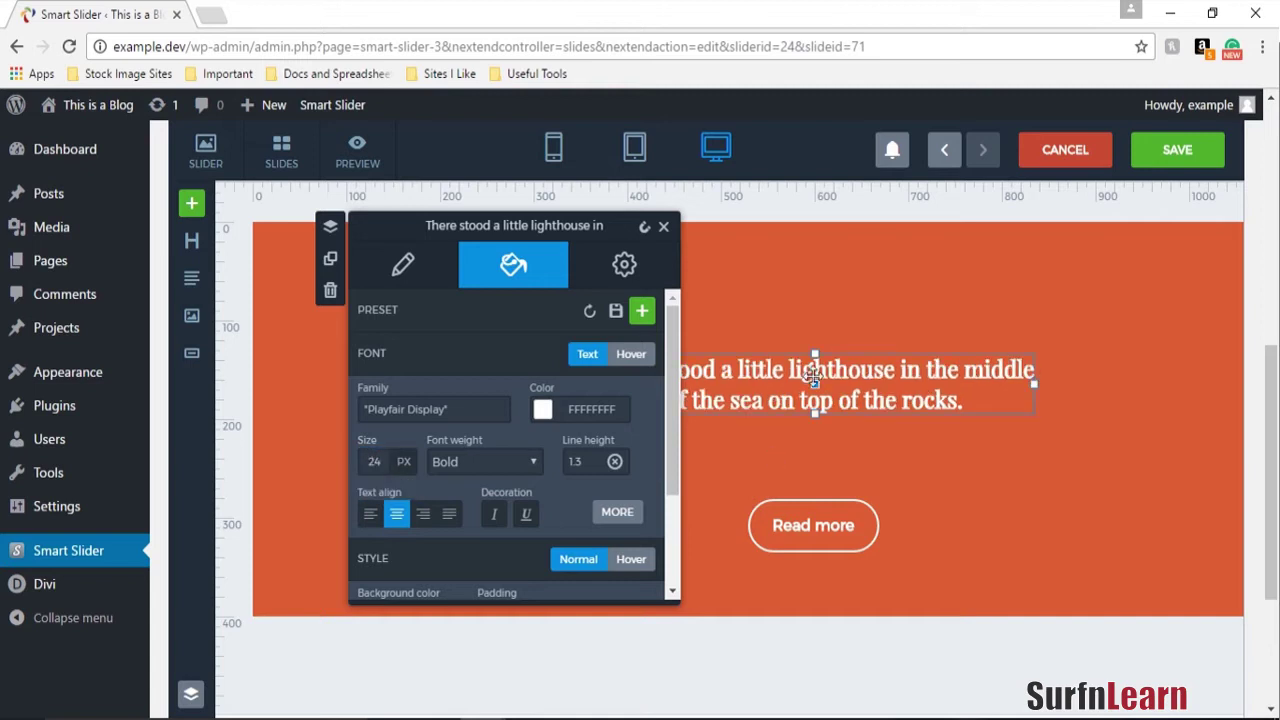
drag(860, 370, 960, 294)
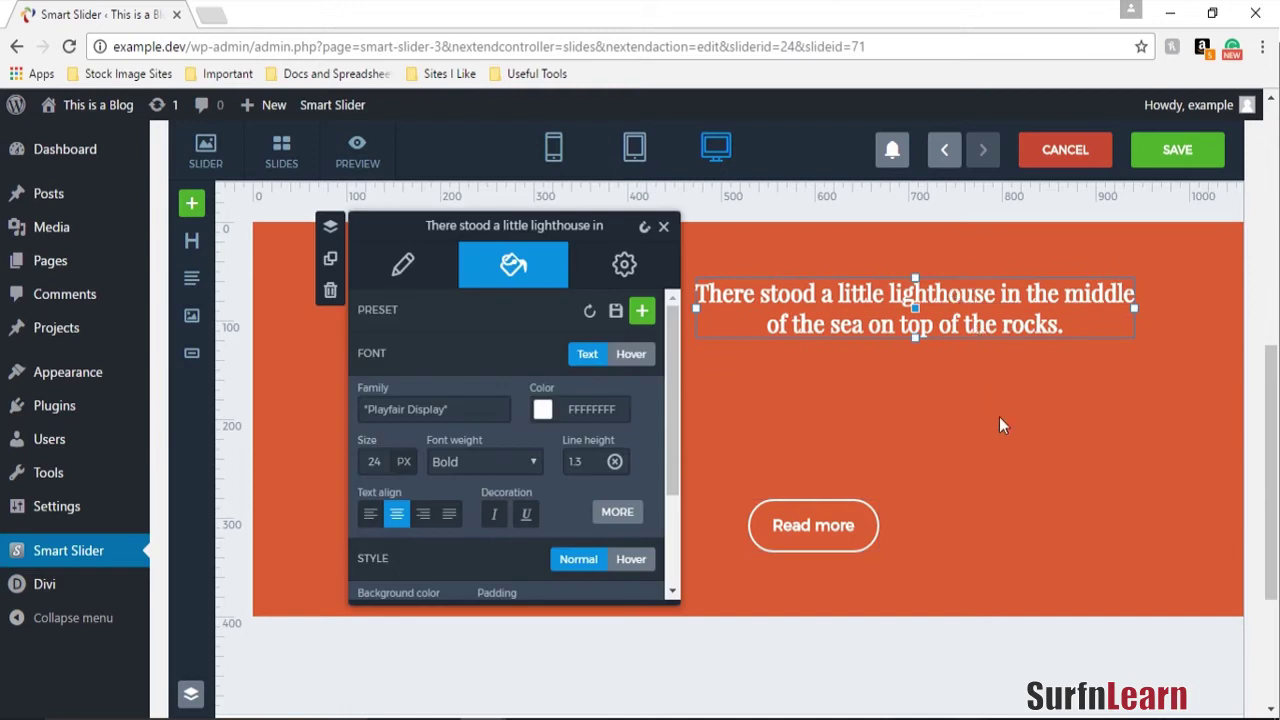
click(1001, 420)
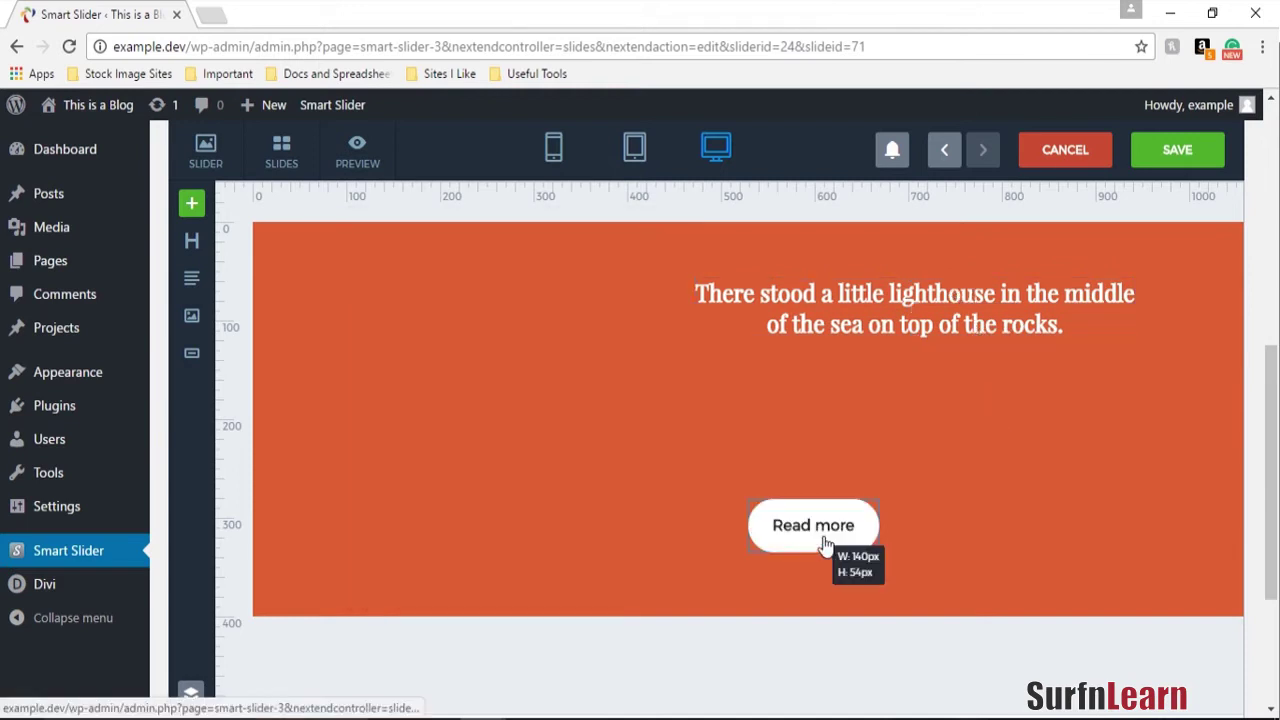
drag(826, 542, 926, 534)
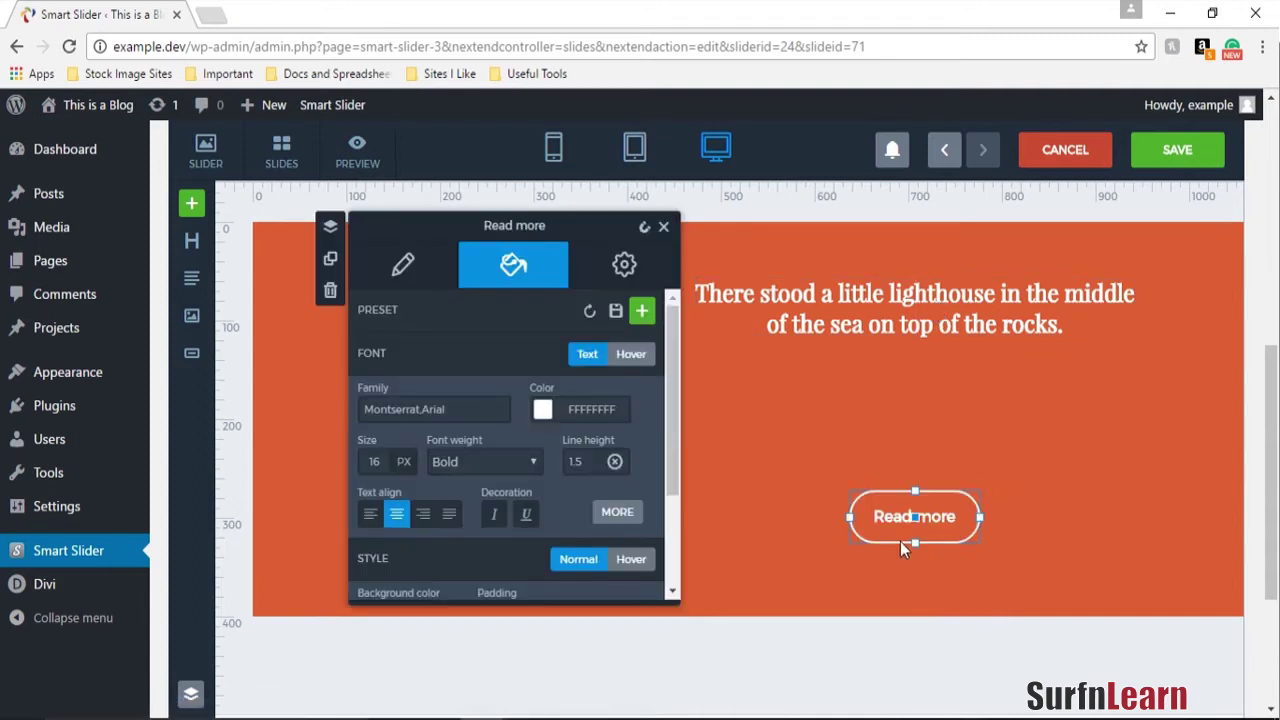
Change the Read more button's label to "View All Testimonials".
click(410, 268)
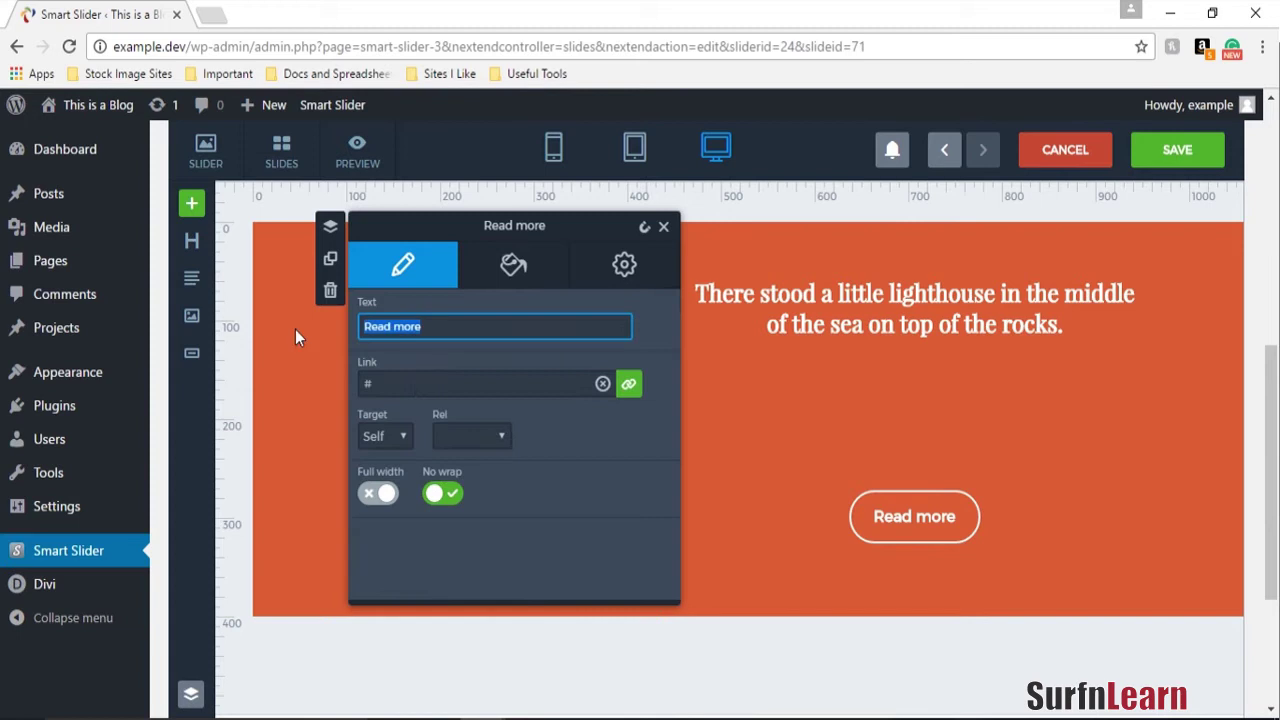
text(View All)
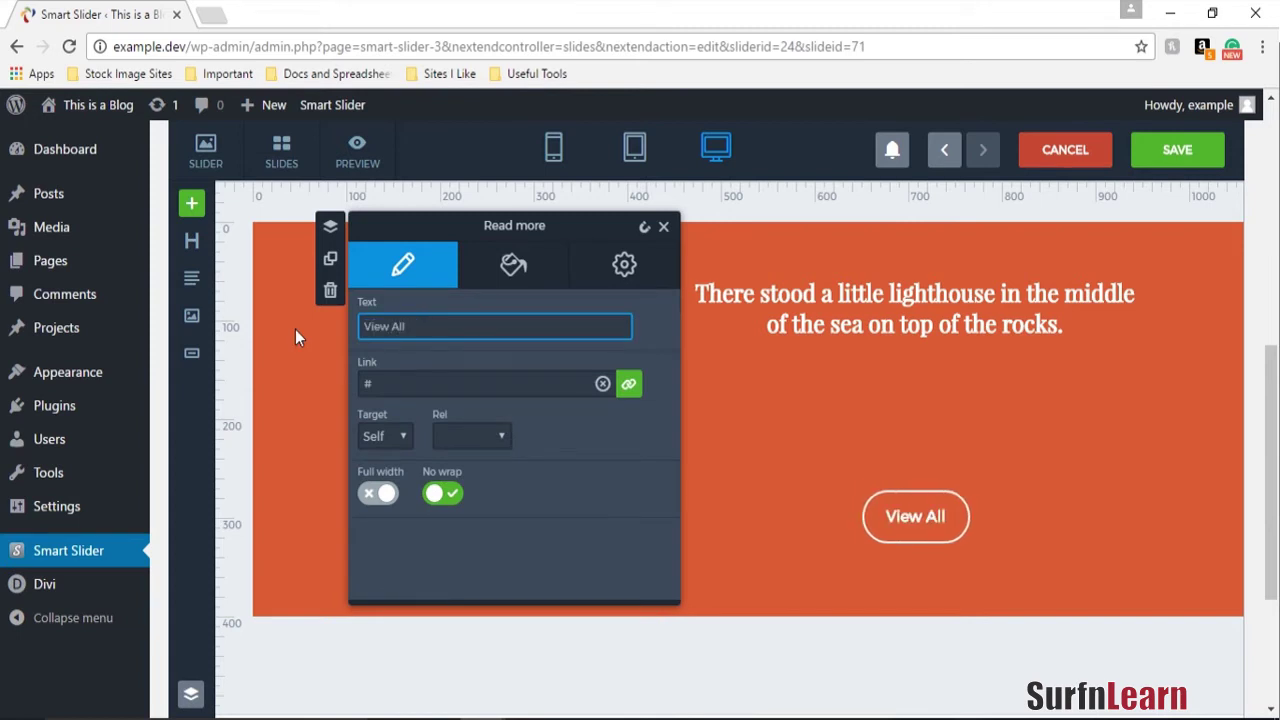
text( Testimobn)
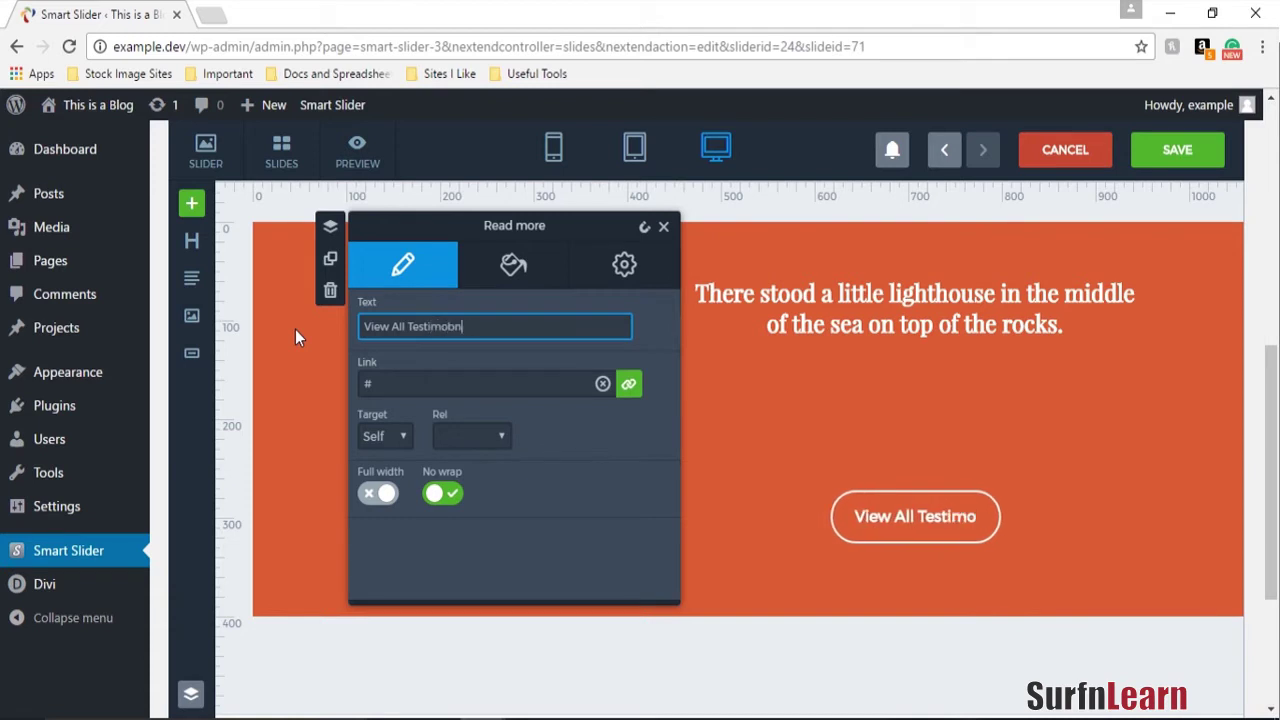
key(BackSpace)
key(BackSpace)
text(ni)
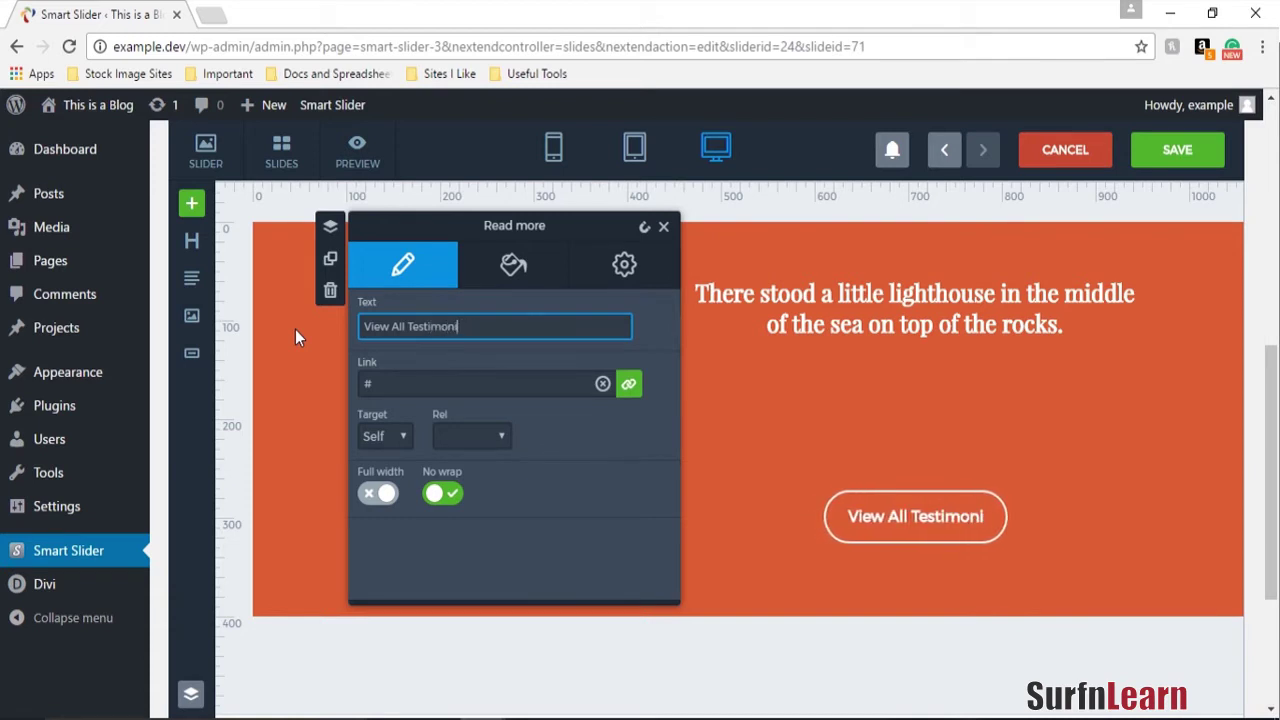
text(als)
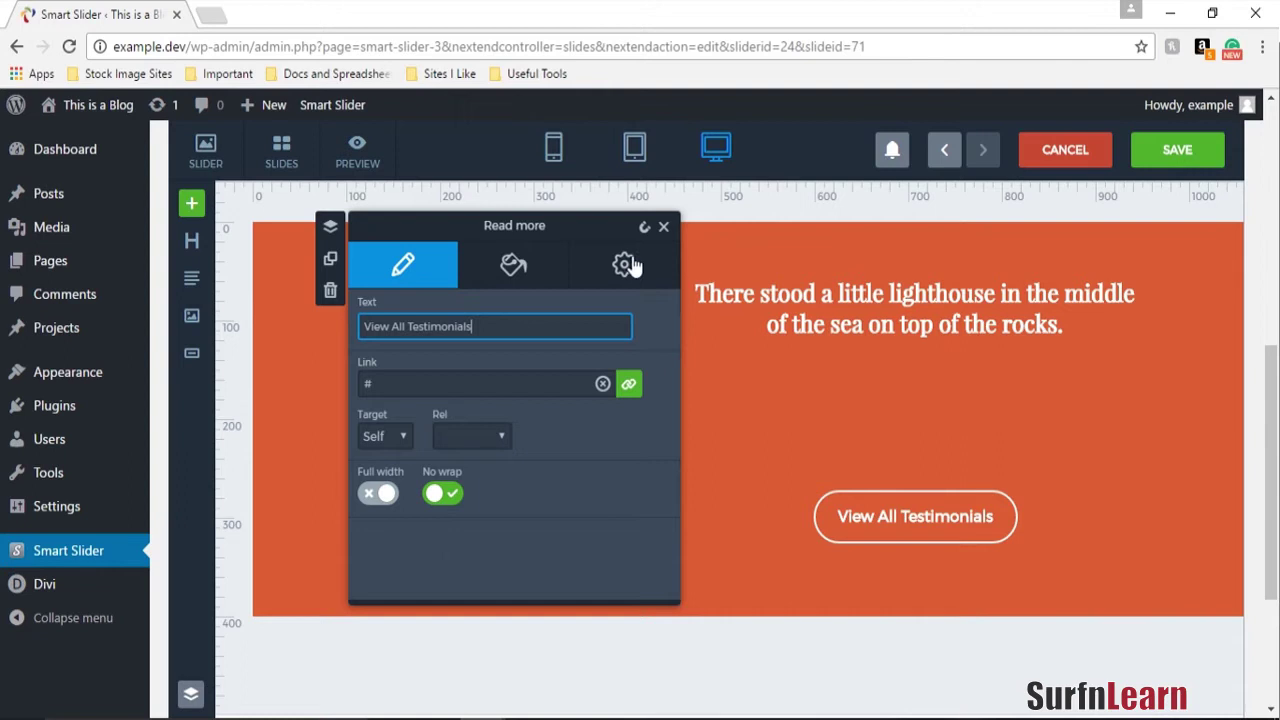
Move the View All Testimonials button slightly down while keeping it centered under the heading, and deselect it.
drag(914, 541, 960, 543)
click(1035, 587)
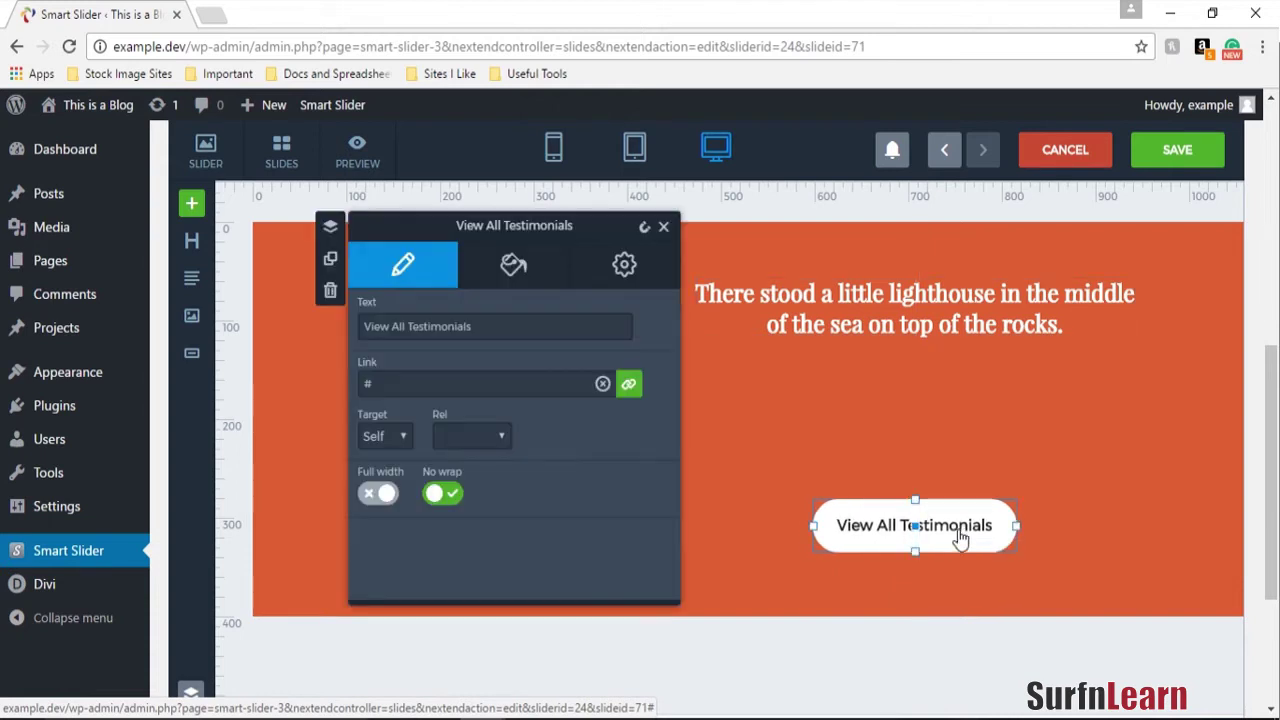
click(1083, 470)
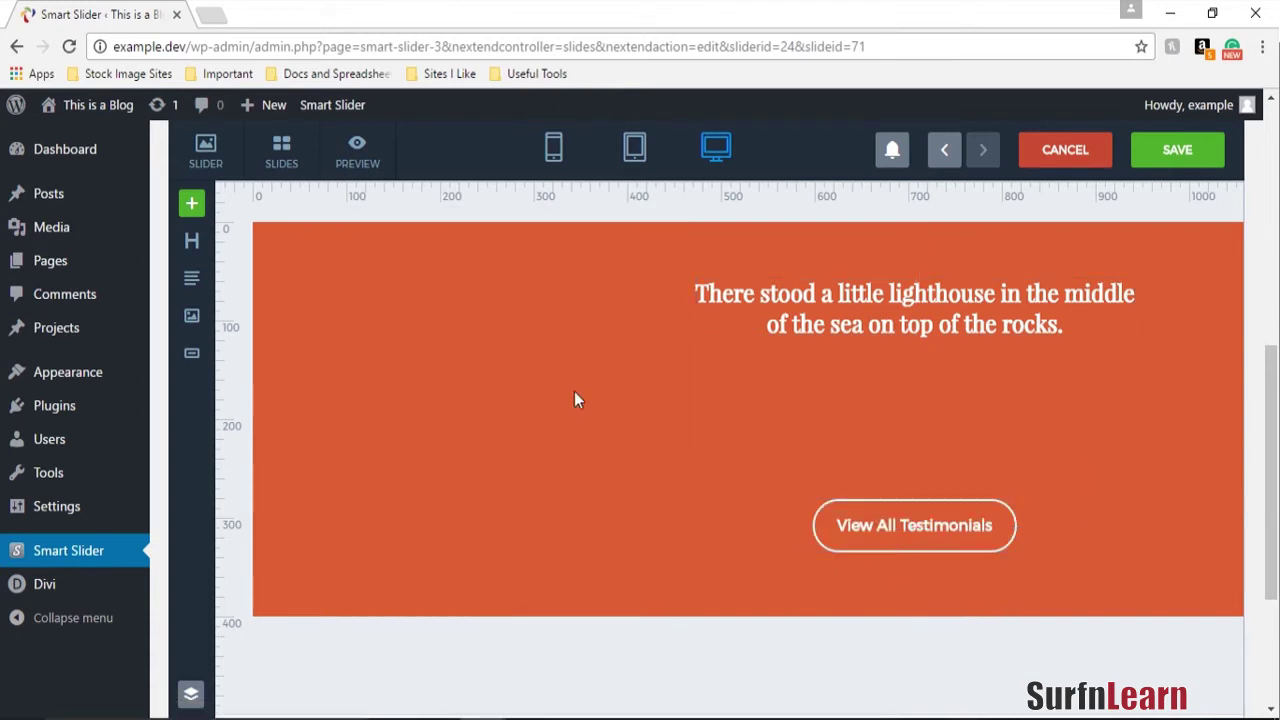
Duplicate the lighthouse heading layer on the slide.
right_click(915, 305)
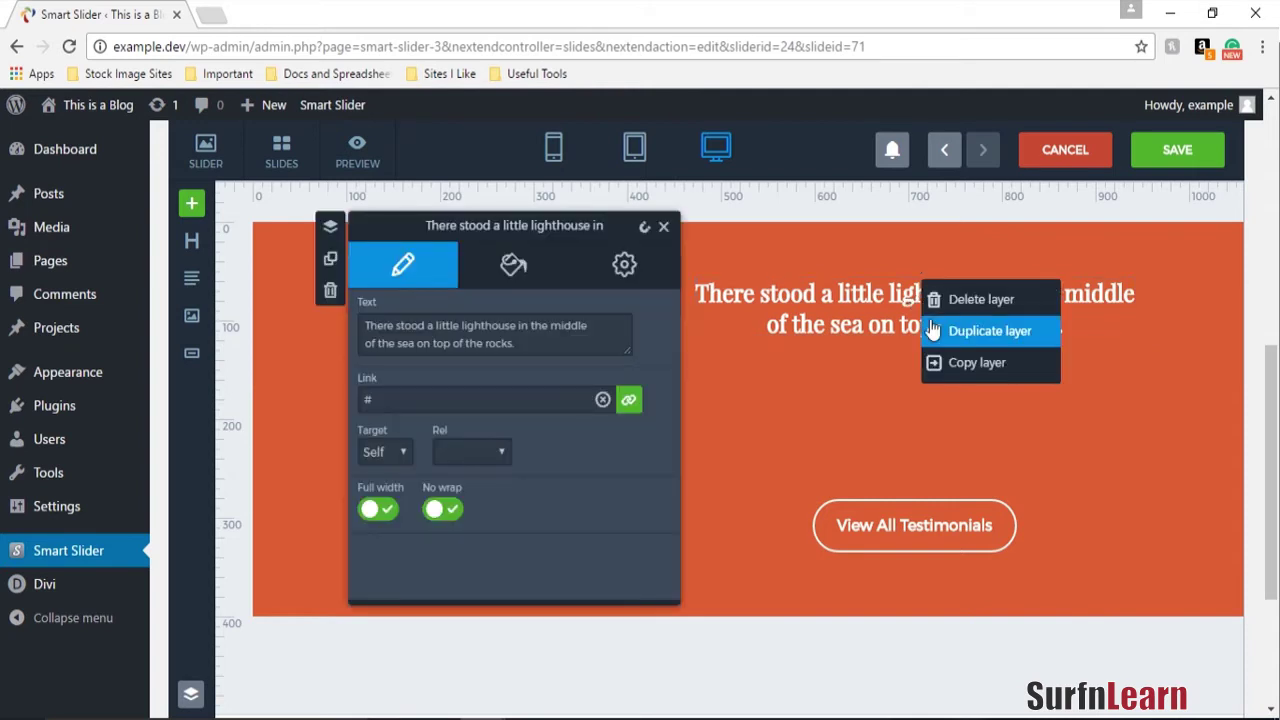
click(935, 330)
click(935, 335)
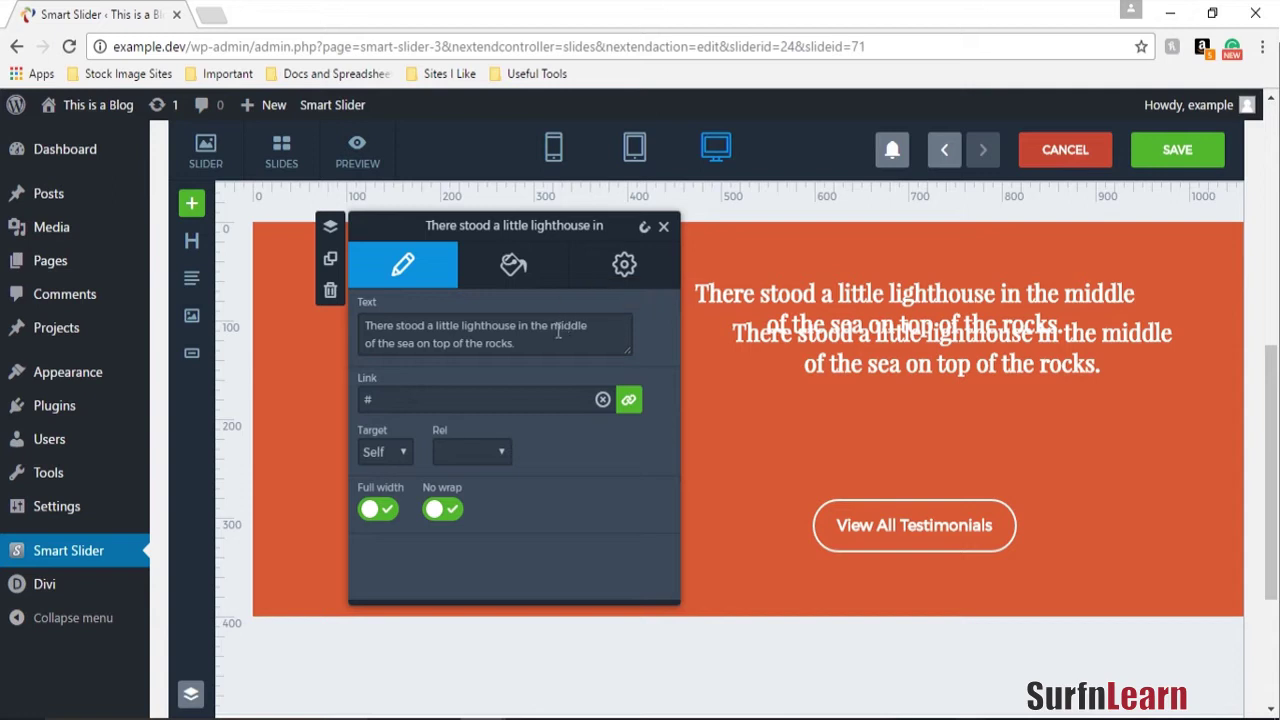
Replace the duplicated heading's text with "- Your Name".
drag(522, 338, 350, 292)
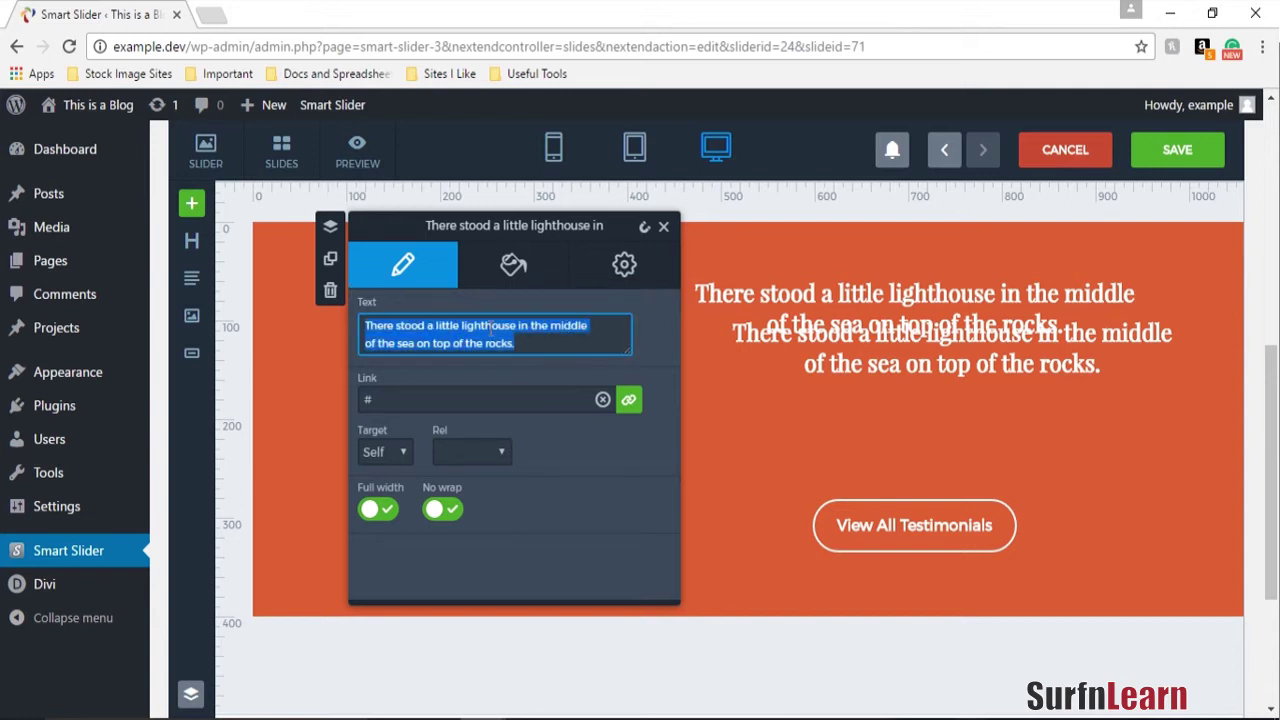
text(- Yoiur)
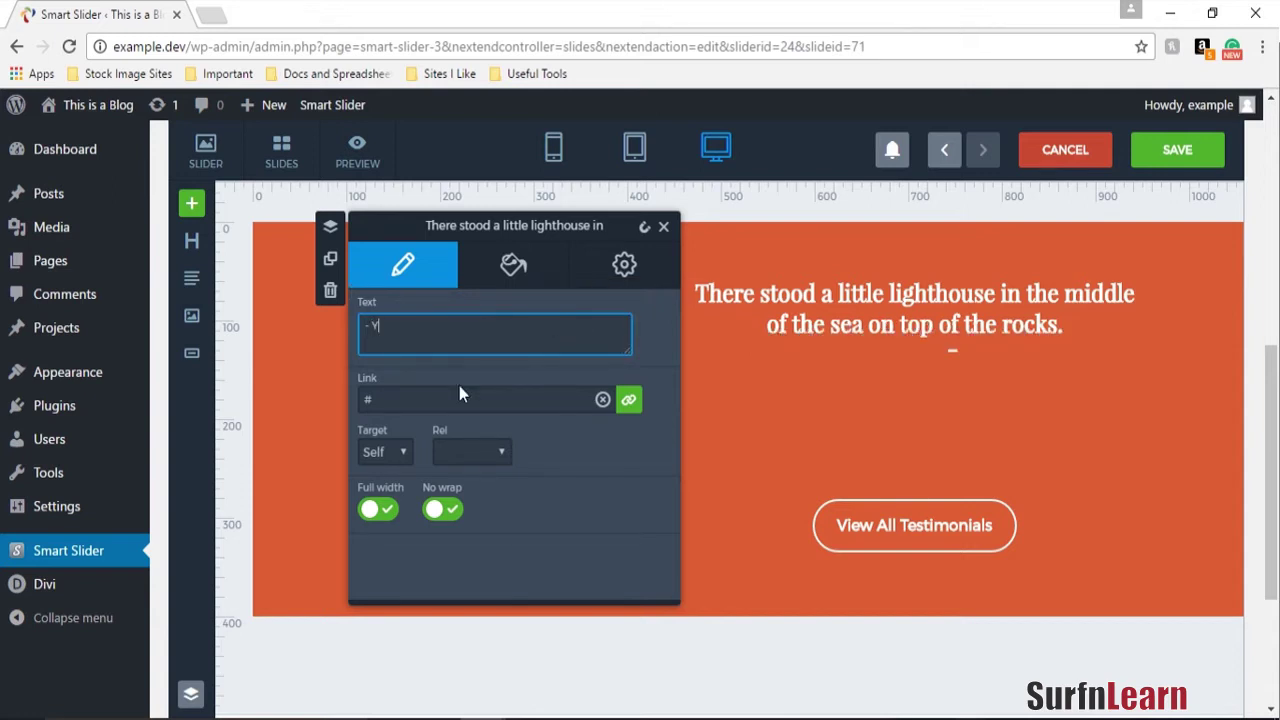
key(BackSpace)
key(BackSpace)
key(BackSpace)
text(u Name)
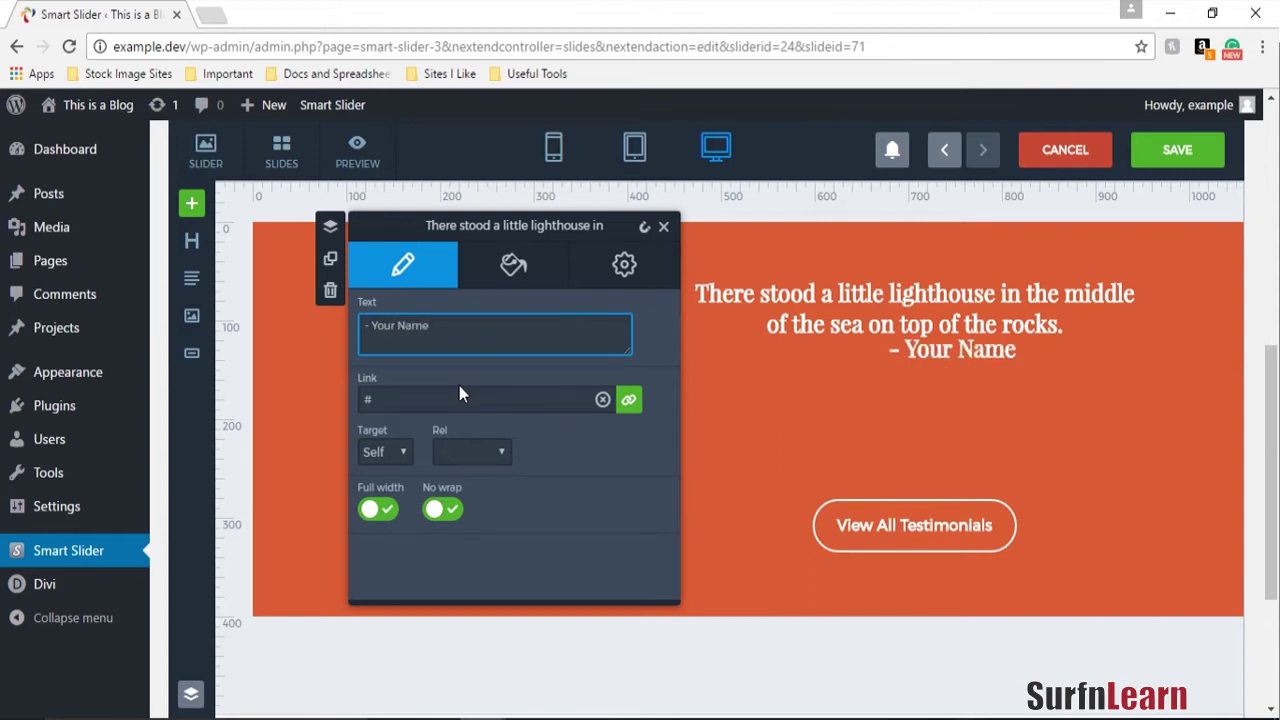
Change the duplicated heading's text to "- Name of Writer" and shift it slightly right and down beneath the testimonial text.
key(ctrl+a)
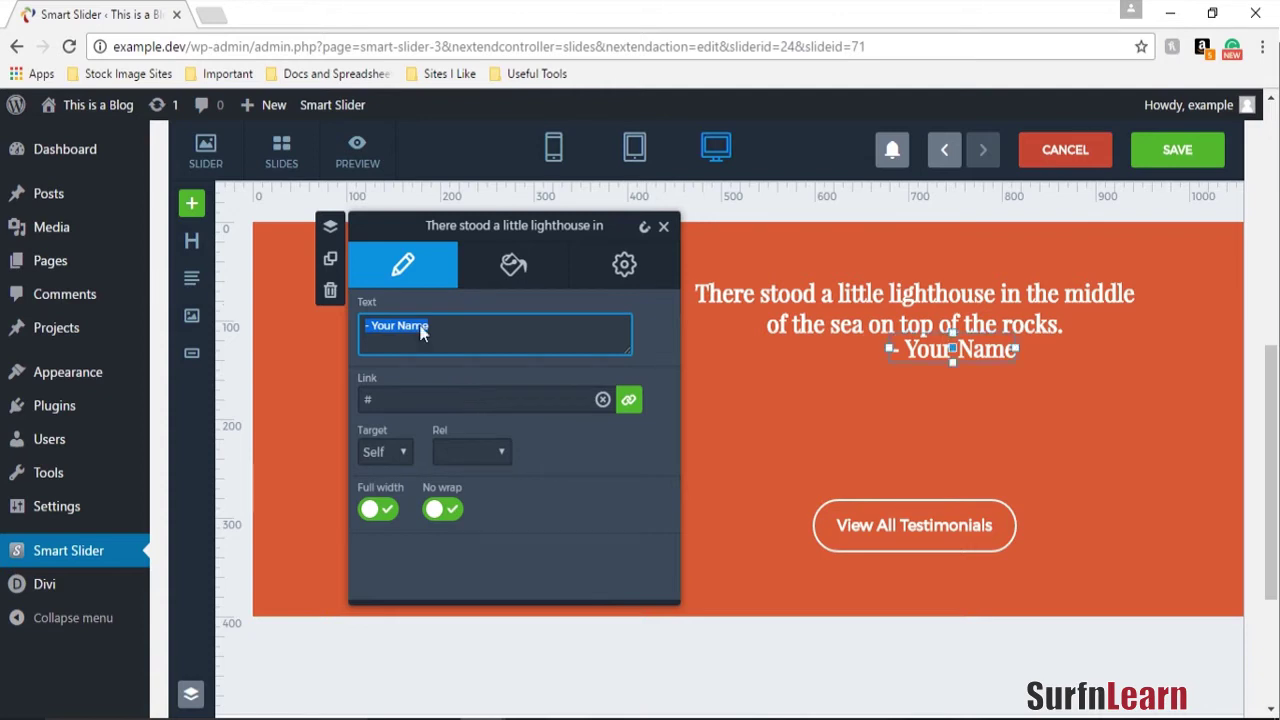
drag(529, 331, 384, 335)
text(Name of Writer)
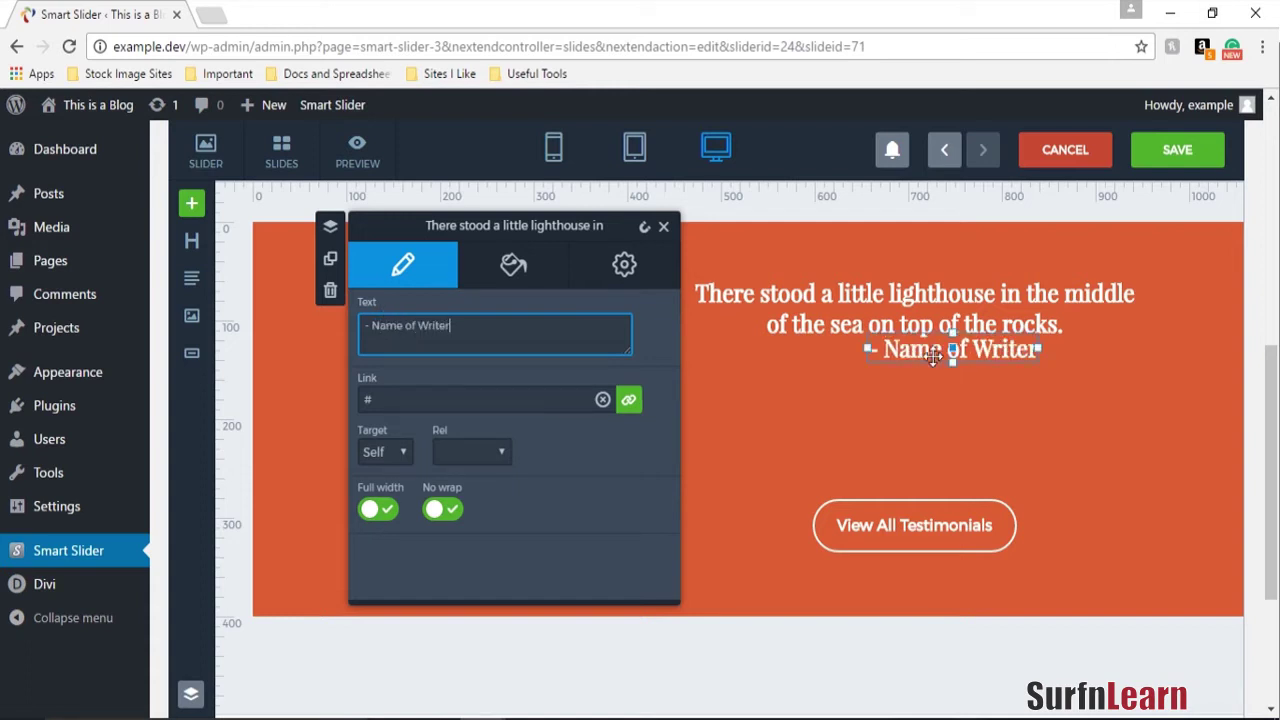
drag(985, 358, 1018, 366)
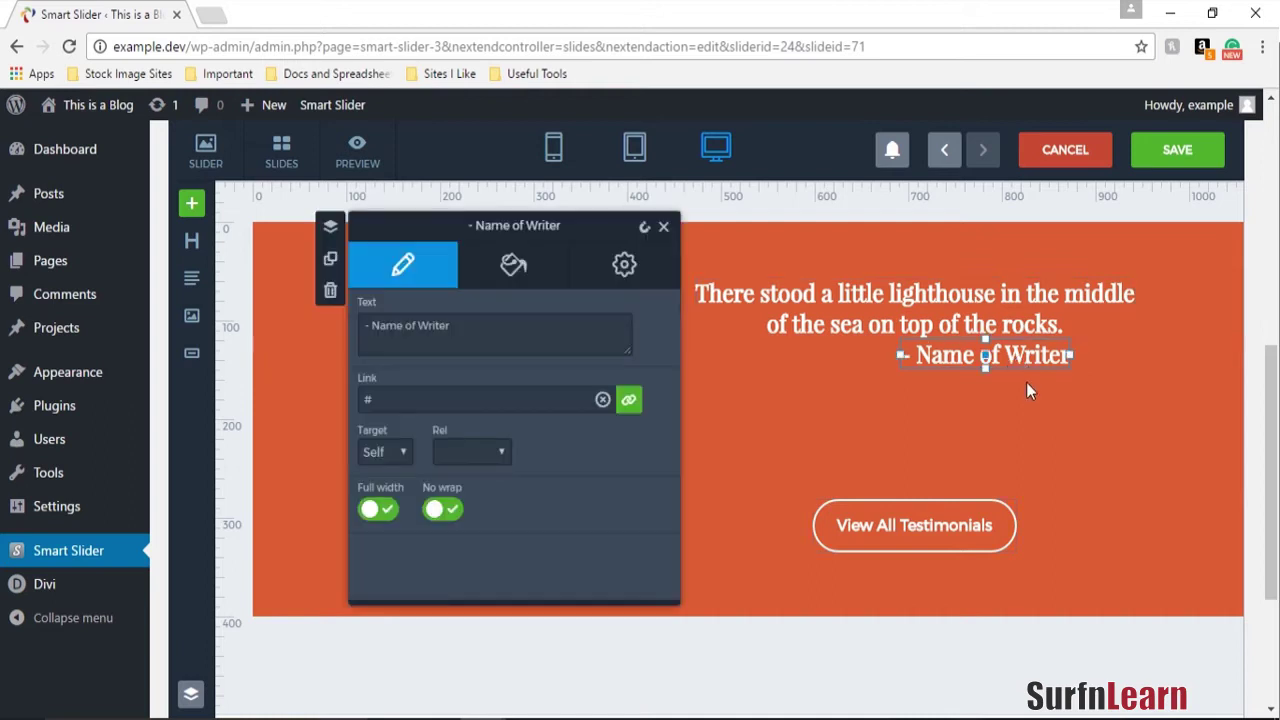
Set the font size of the "- Name of Writer" heading to 20 px and close its settings.
click(512, 265)
click(376, 461)
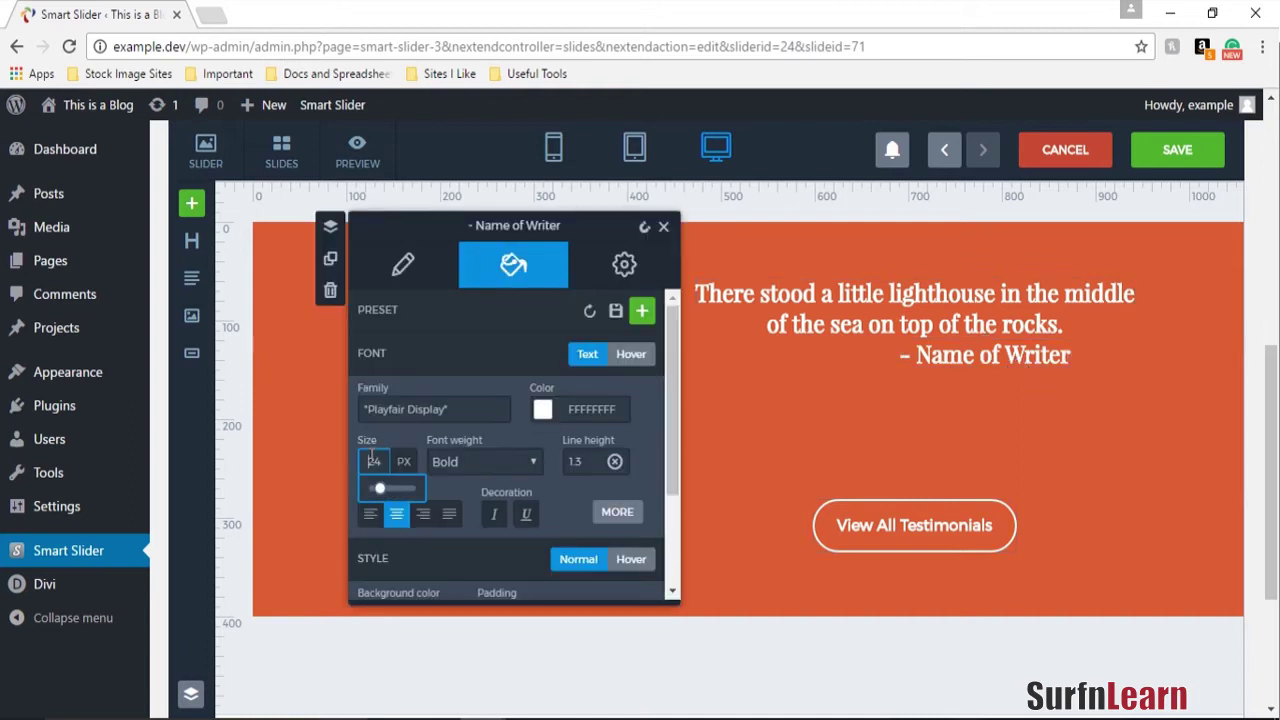
text(20)
key(Return)
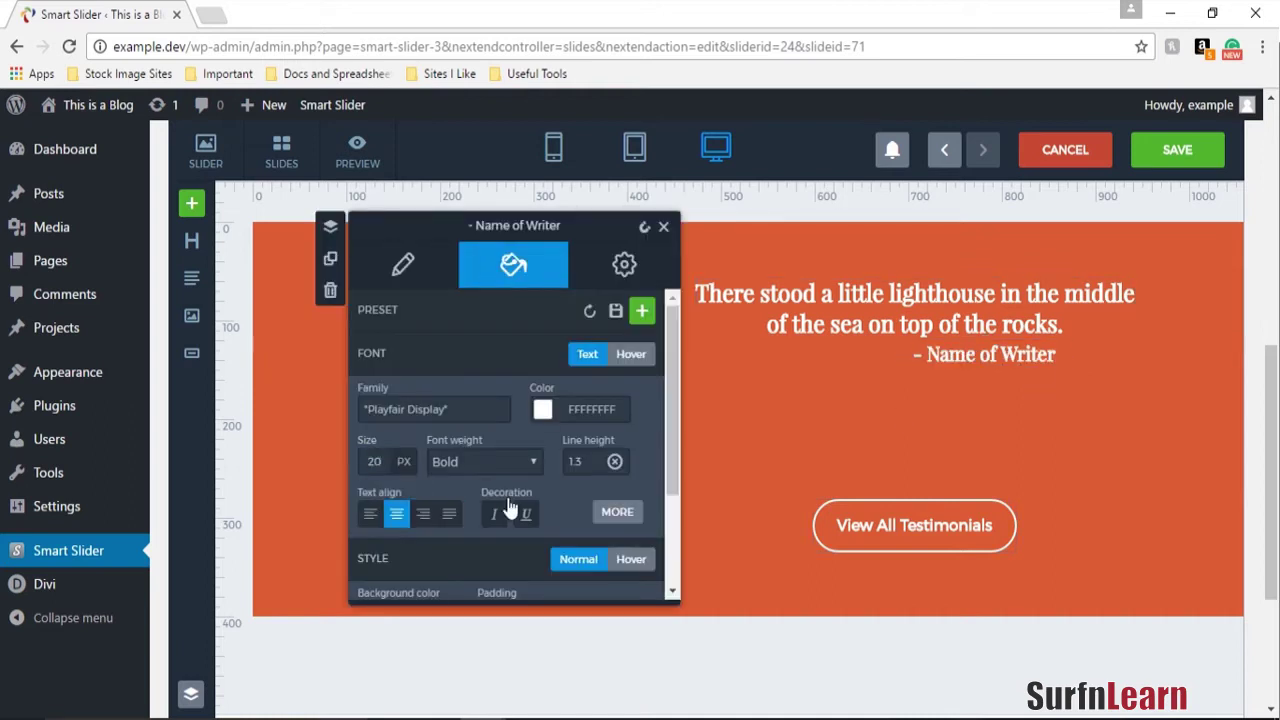
click(1037, 398)
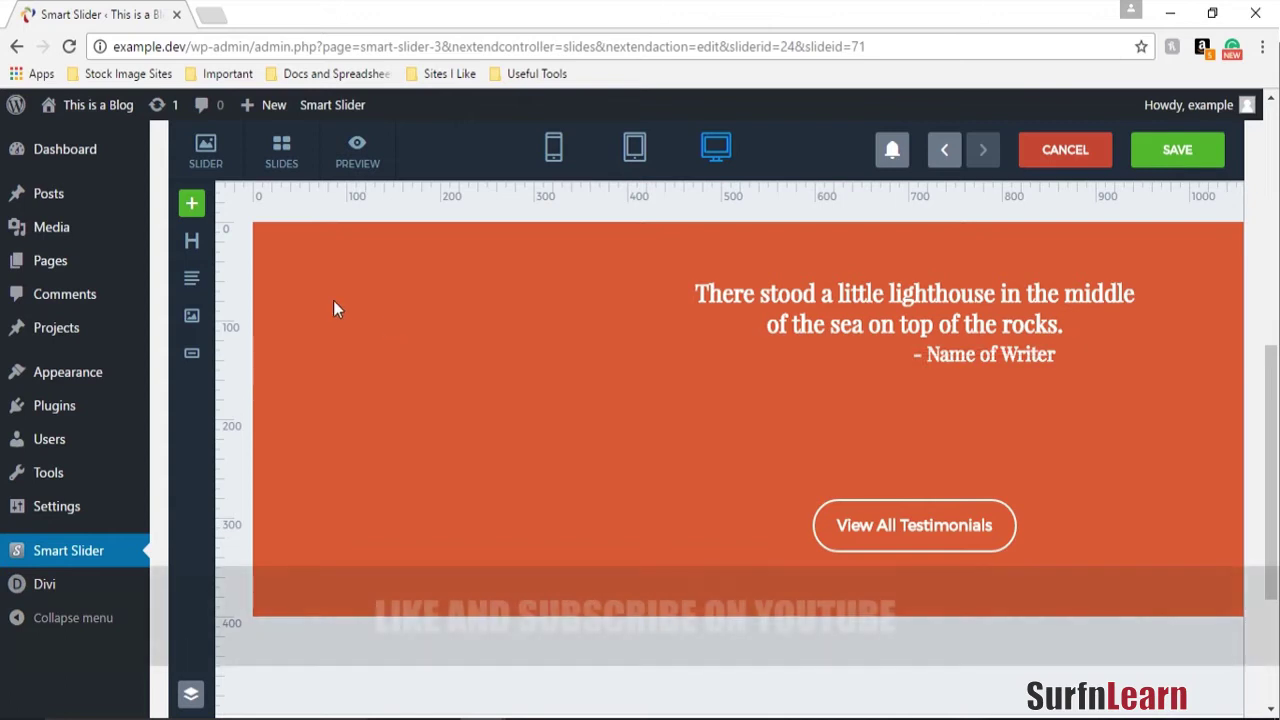
Add placeholder-human.gif from the media library as an image layer and place it in the left half of the slide.
click(193, 317)
click(147, 345)
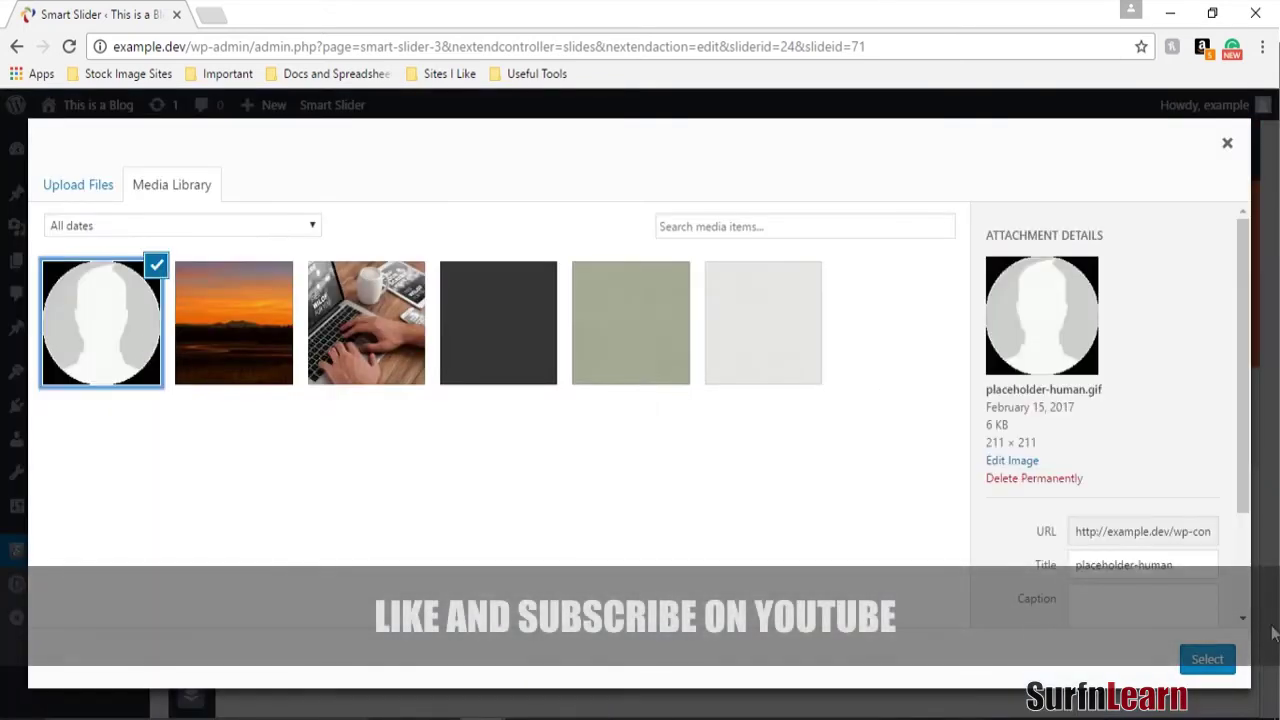
click(1205, 659)
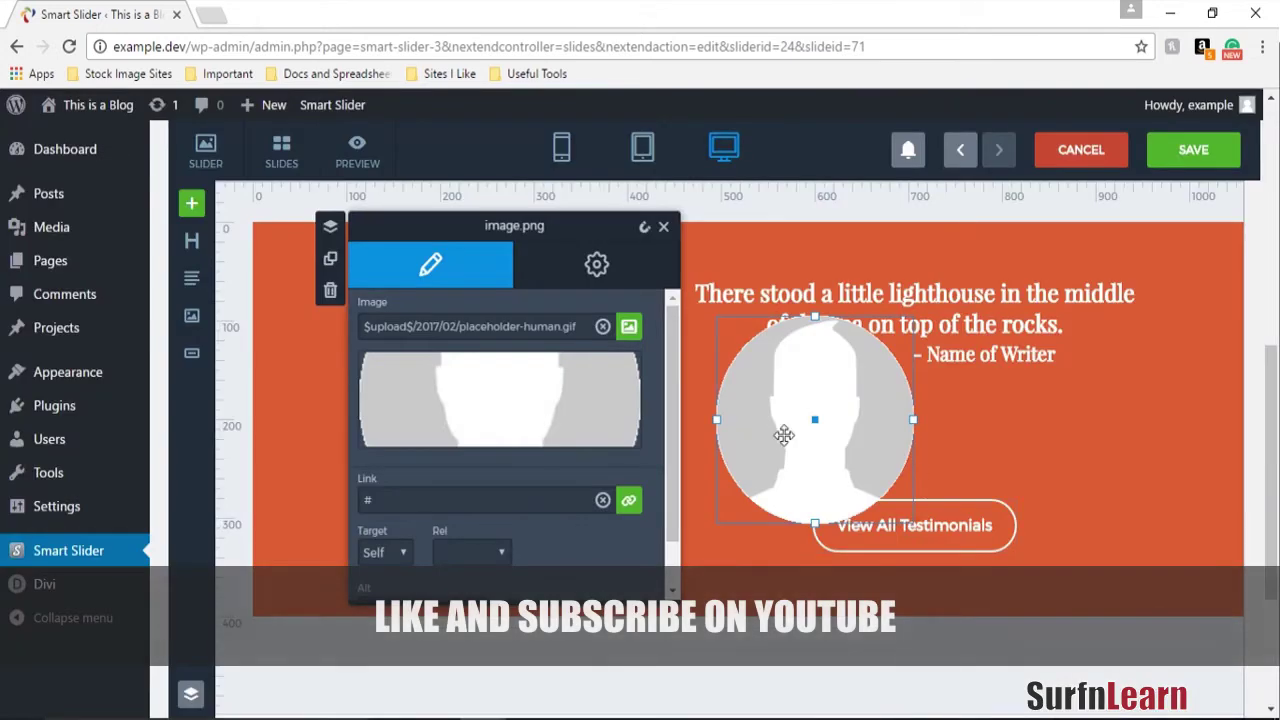
click(663, 226)
drag(791, 425, 470, 412)
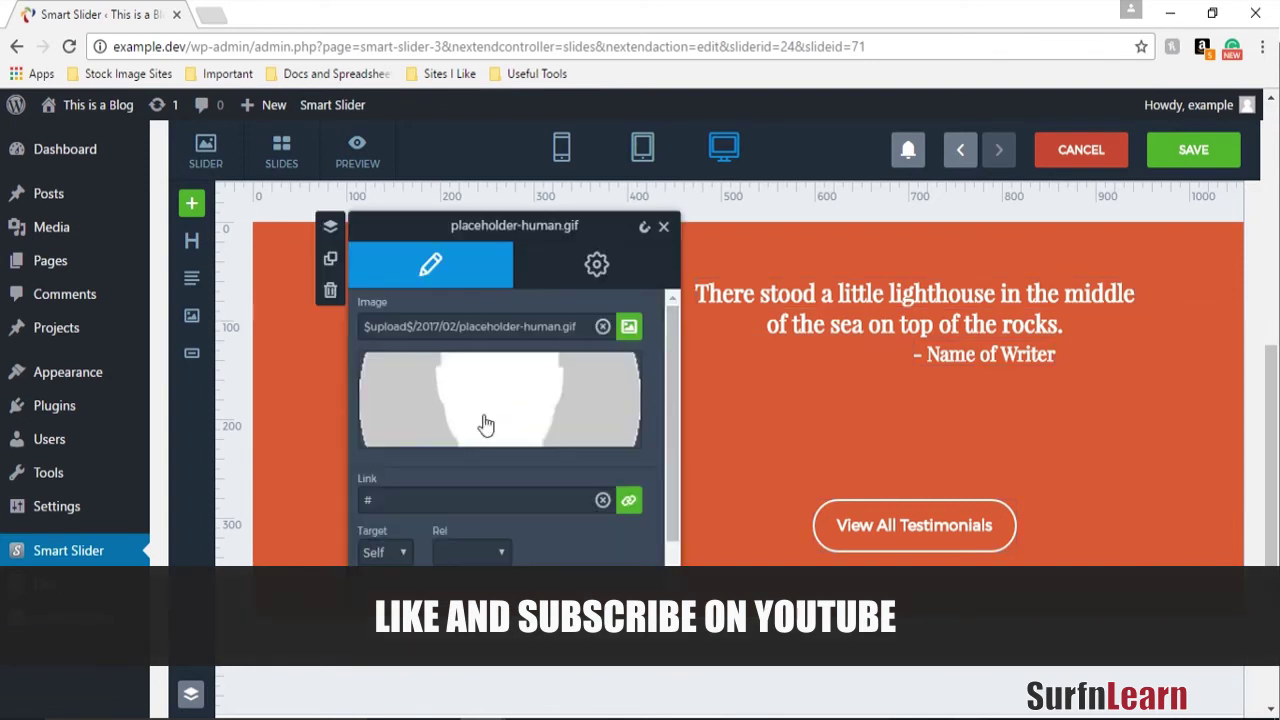
click(922, 455)
scroll(1216, 386, up, 5)
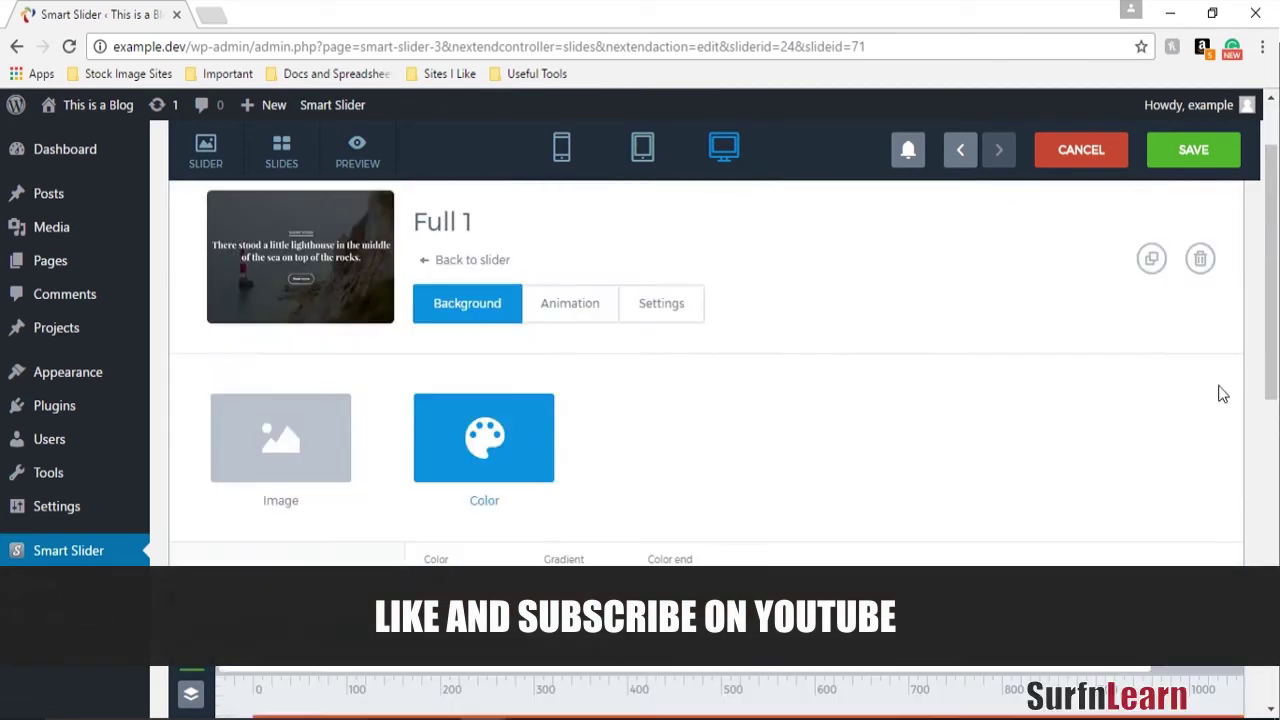
scroll(1218, 393, up, 2)
scroll(1218, 393, down, 6)
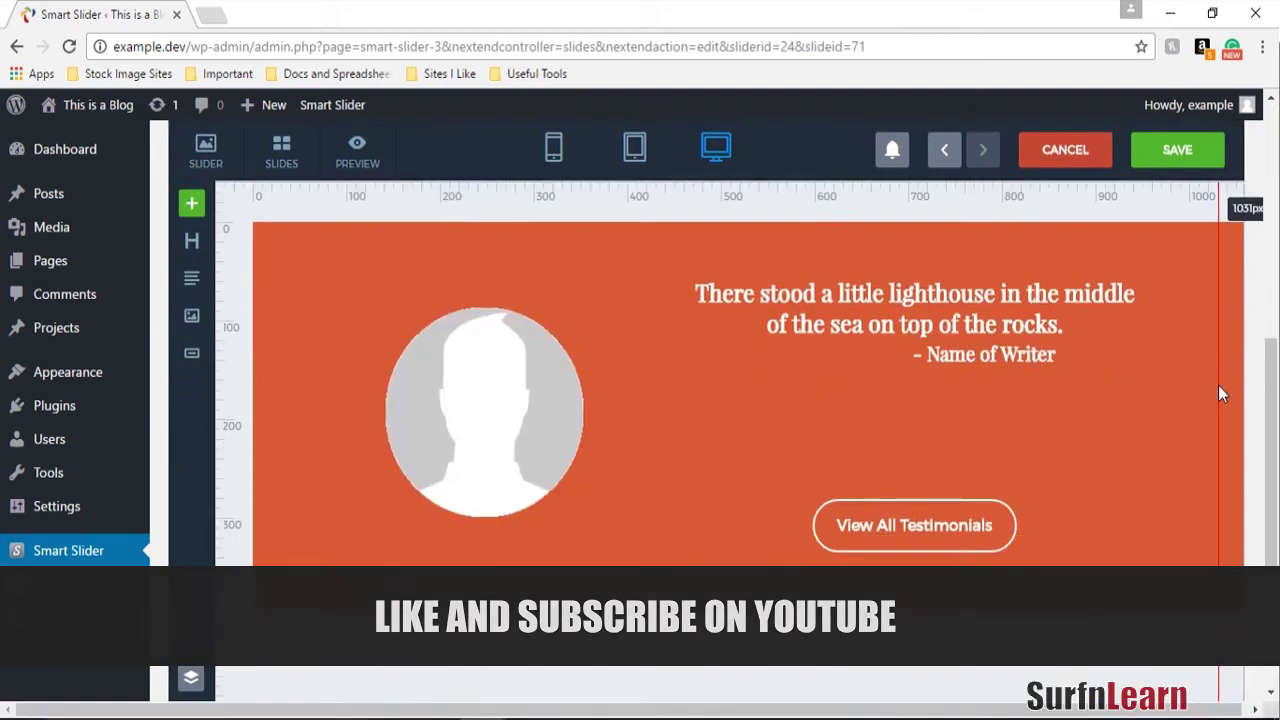
scroll(1216, 346, up, 3)
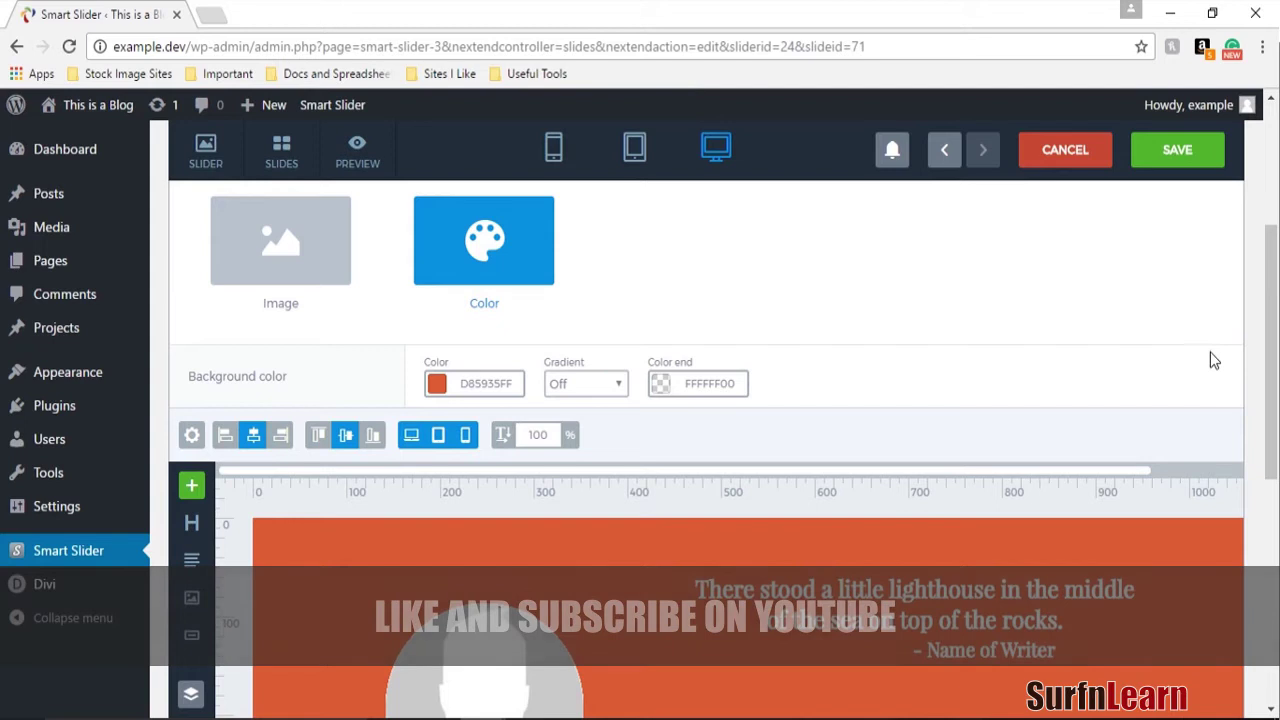
scroll(1210, 352, down, 3)
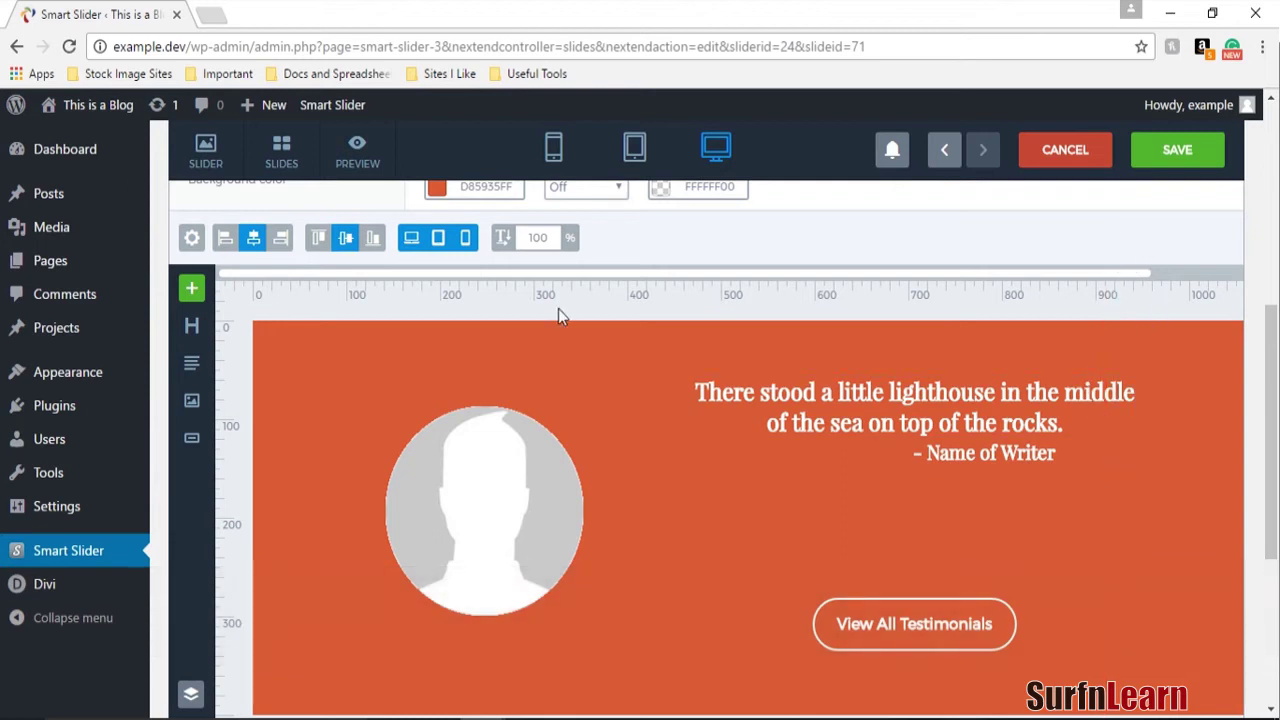
In the tablet layout, shift the testimonial text, writer name and button to the right, and nudge the portrait slightly right and down.
mouse_move(566, 189)
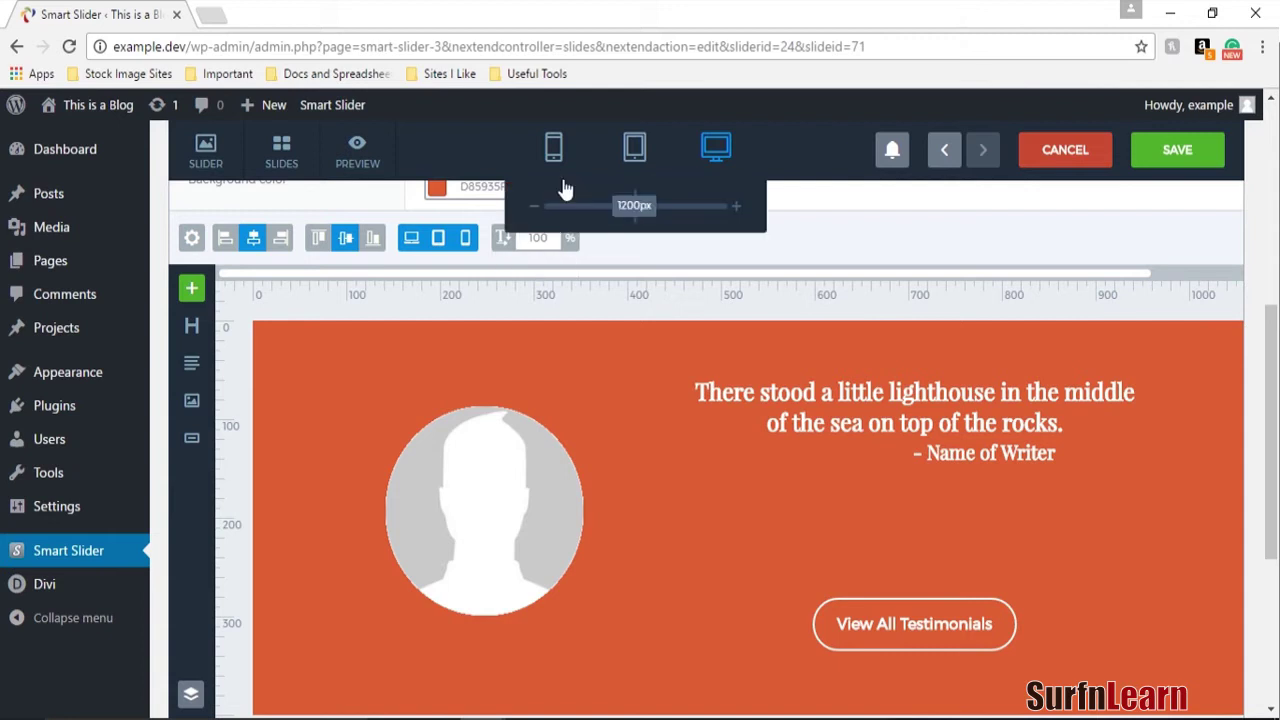
click(636, 148)
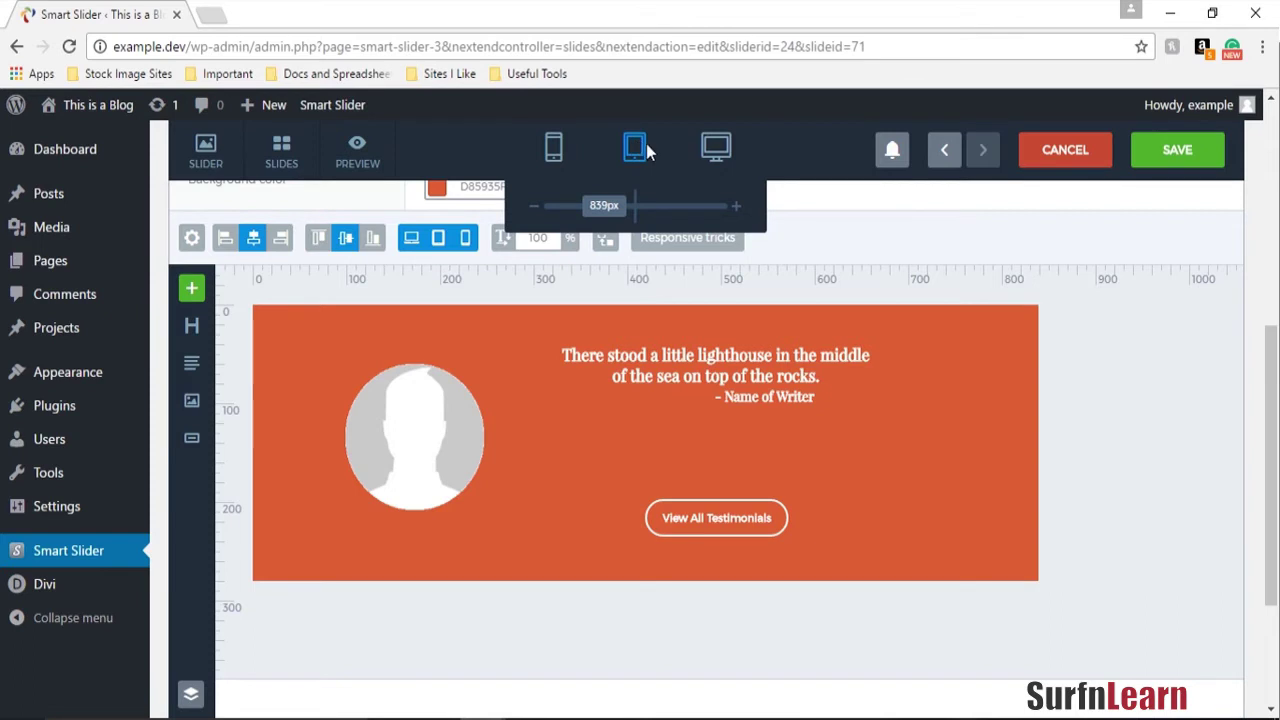
scroll(1170, 470, up, 1)
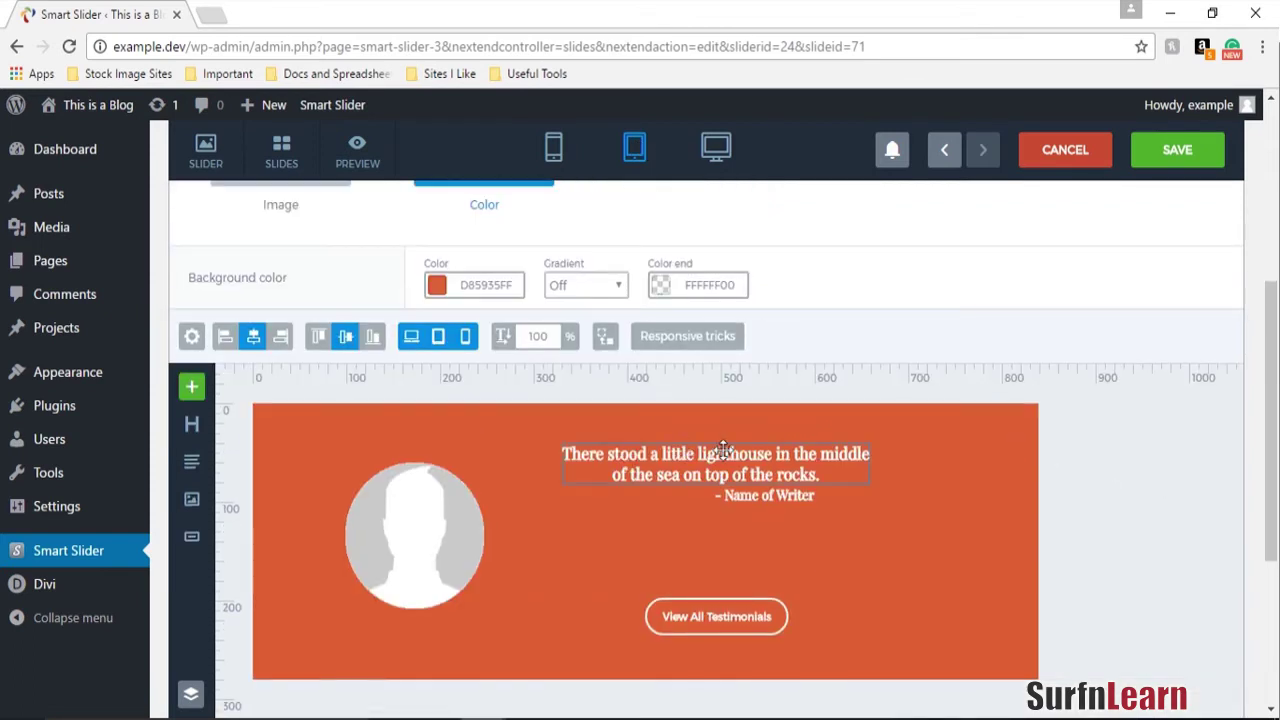
drag(725, 452, 862, 501)
drag(716, 627, 778, 622)
click(897, 628)
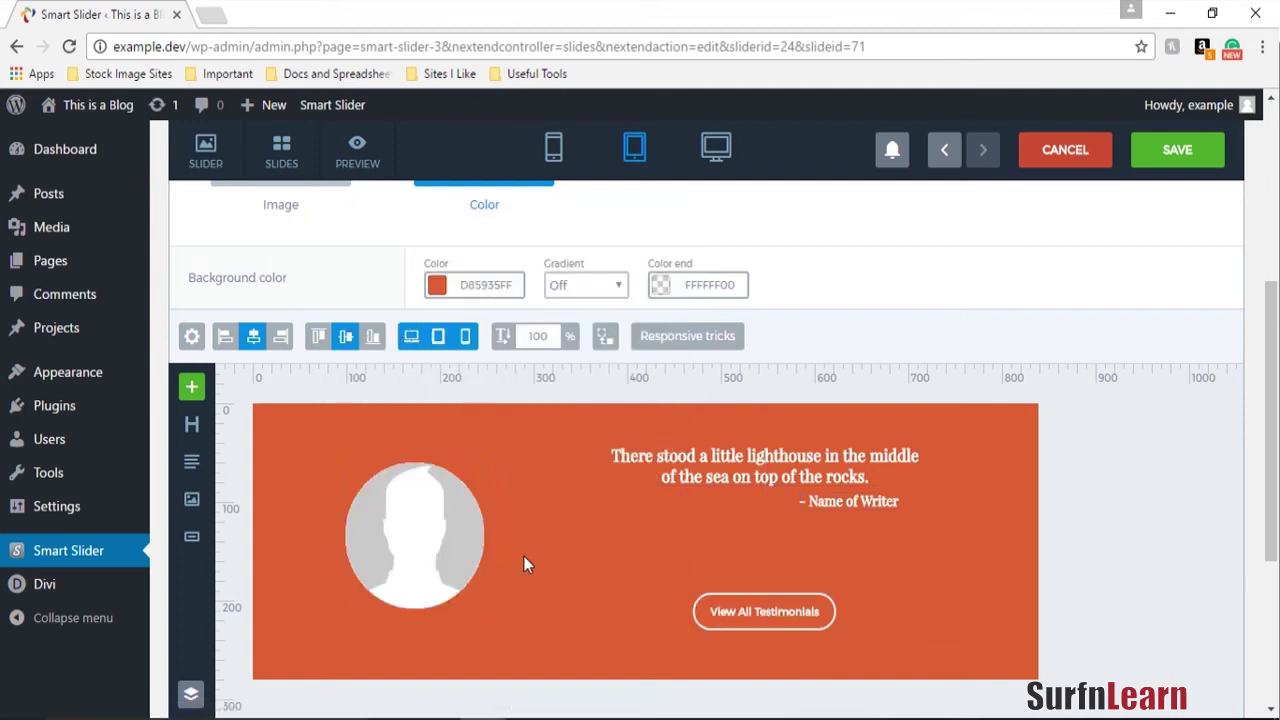
drag(440, 549, 466, 548)
click(594, 632)
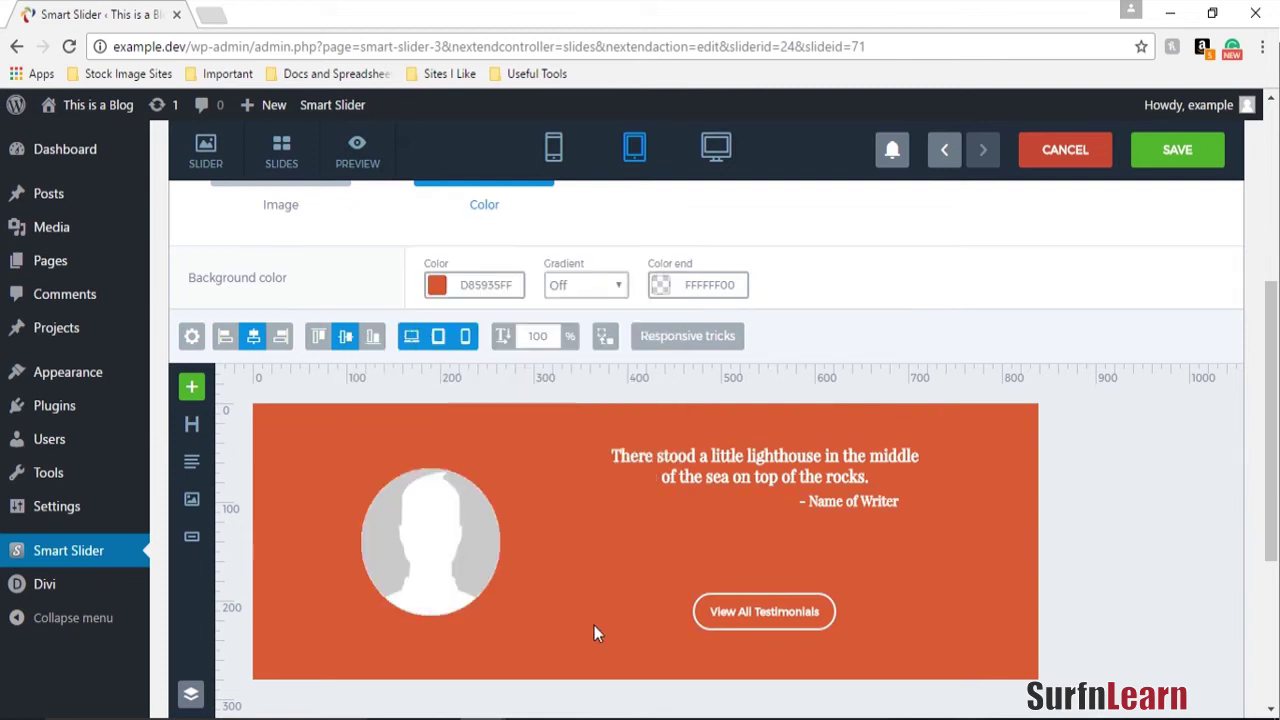
Duplicate the lighthouse testimonial heading layer in the tablet layout.
scroll(743, 546, down, 1)
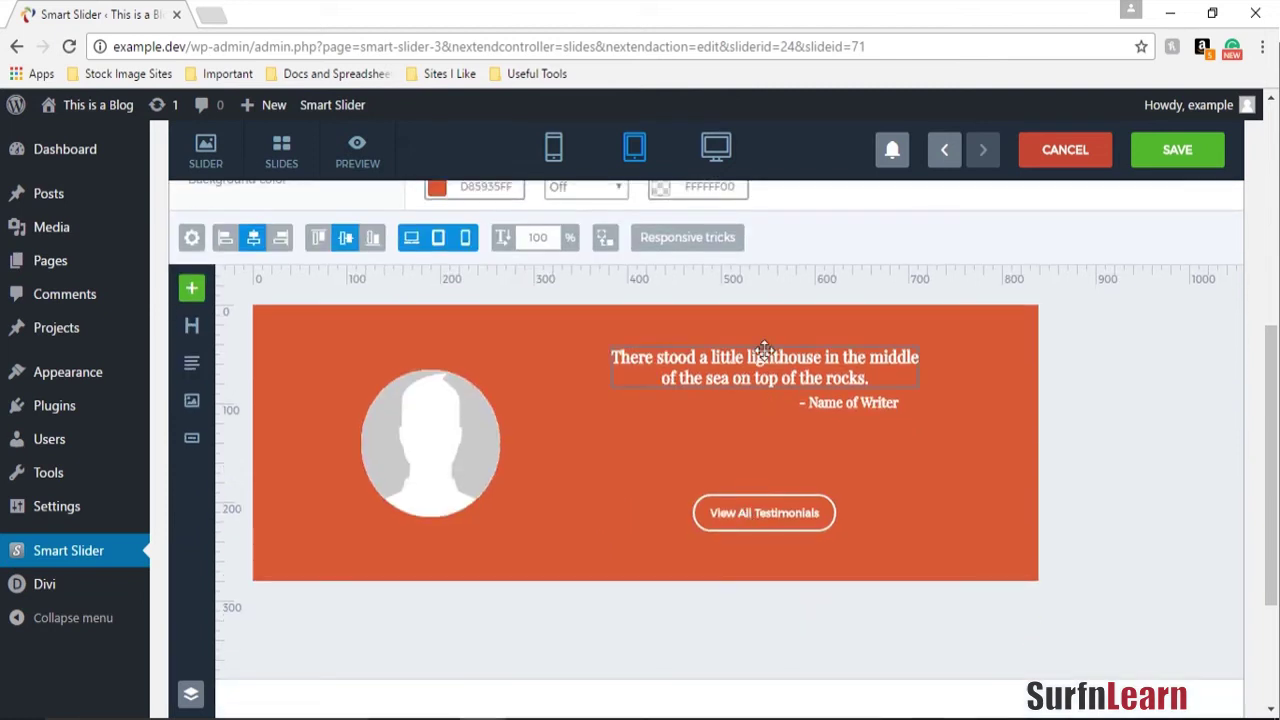
scroll(760, 368, up, 1)
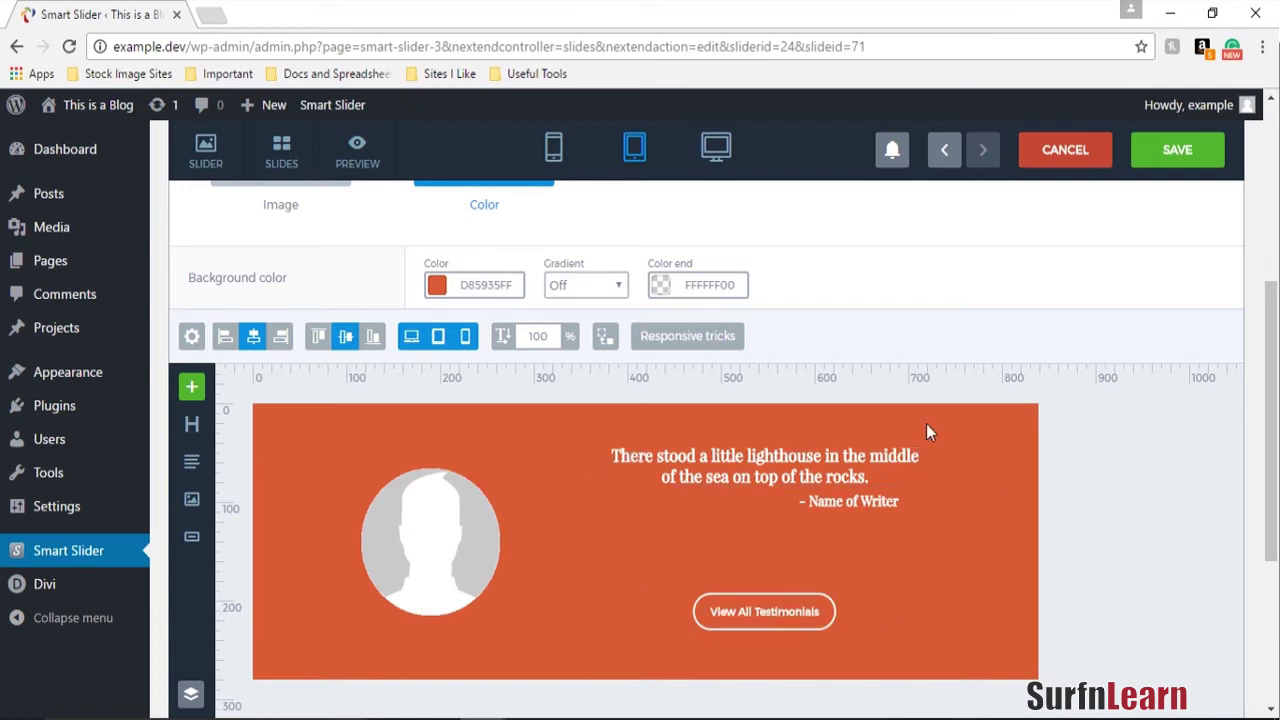
right_click(760, 470)
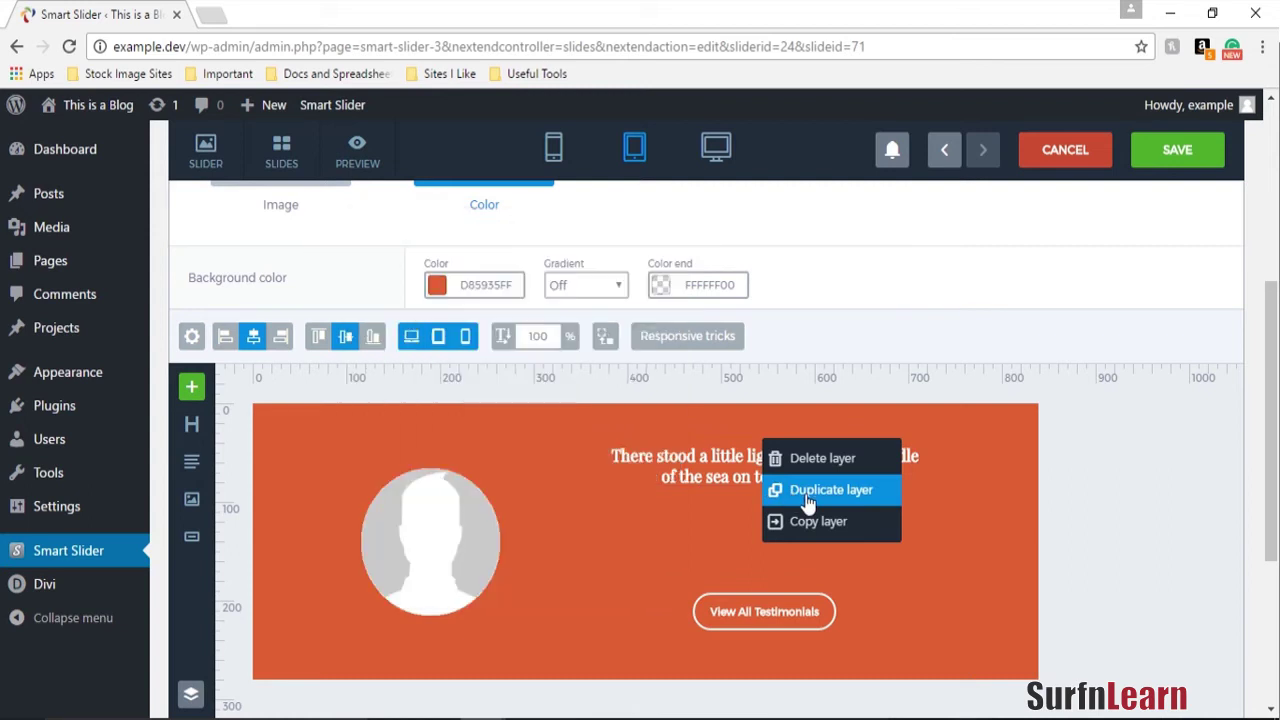
click(807, 498)
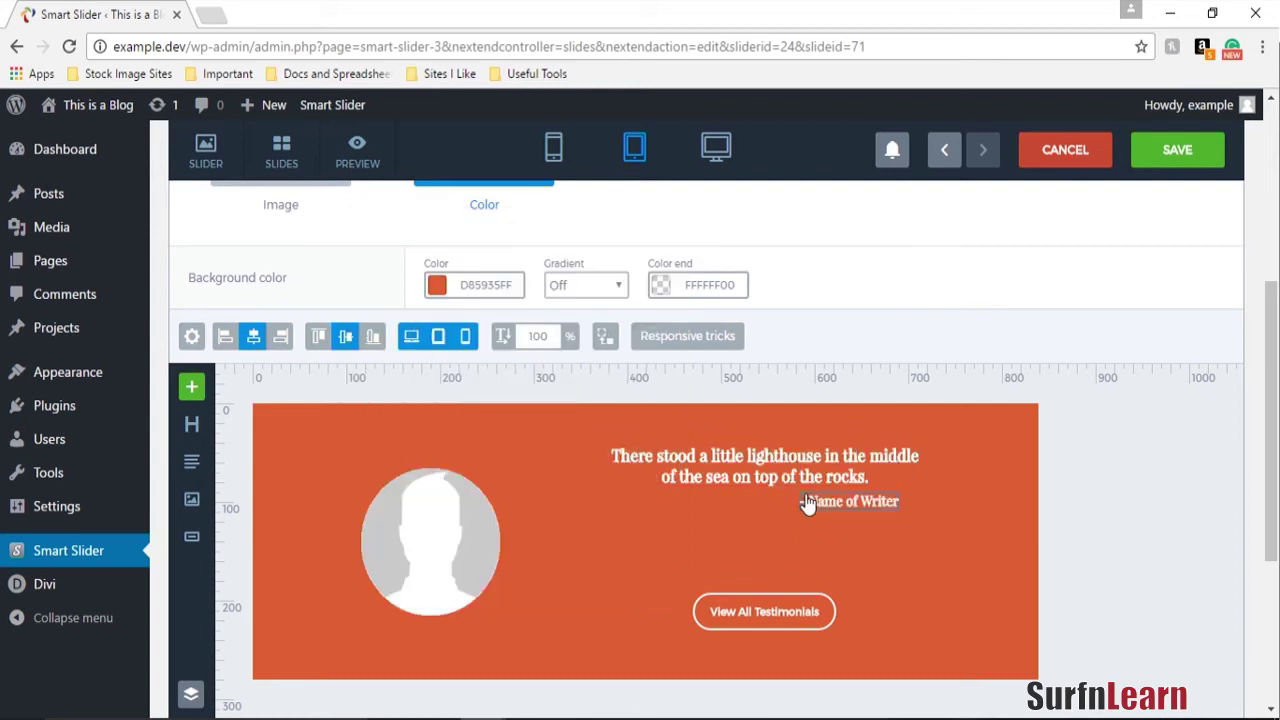
Hide the duplicated testimonial heading on mobile and desktop so it shows only on tablet.
click(758, 470)
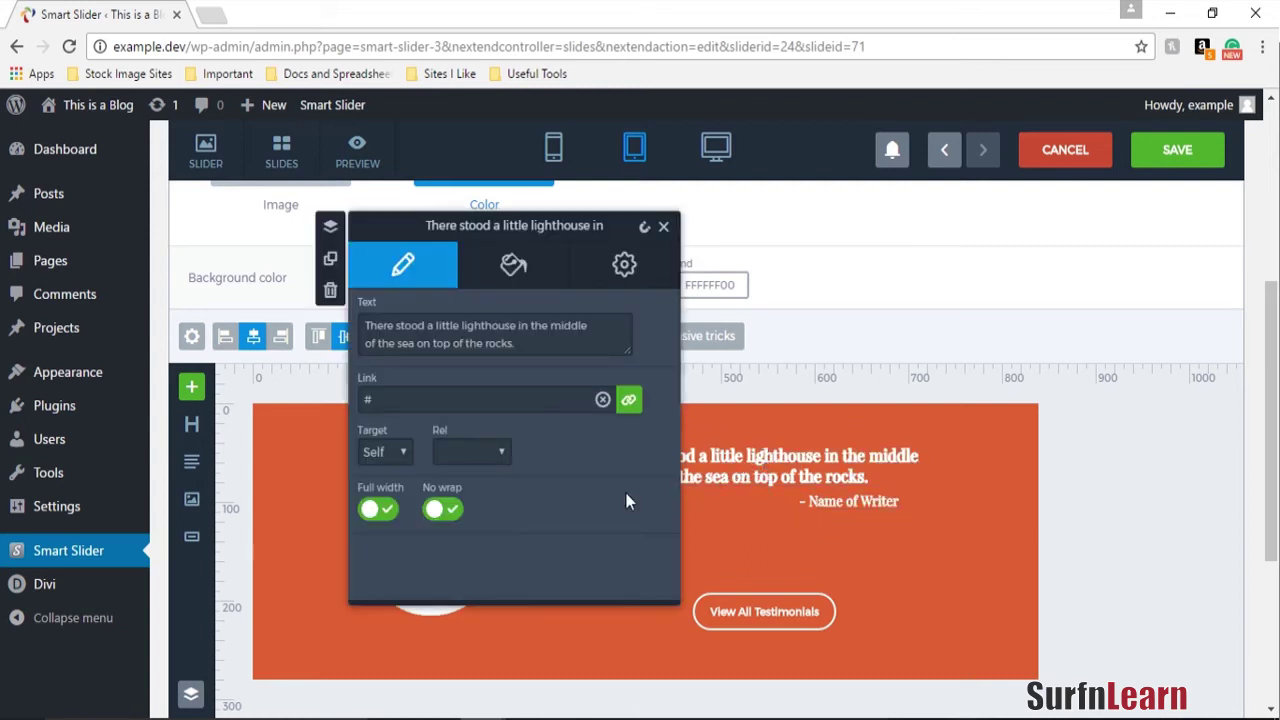
click(645, 270)
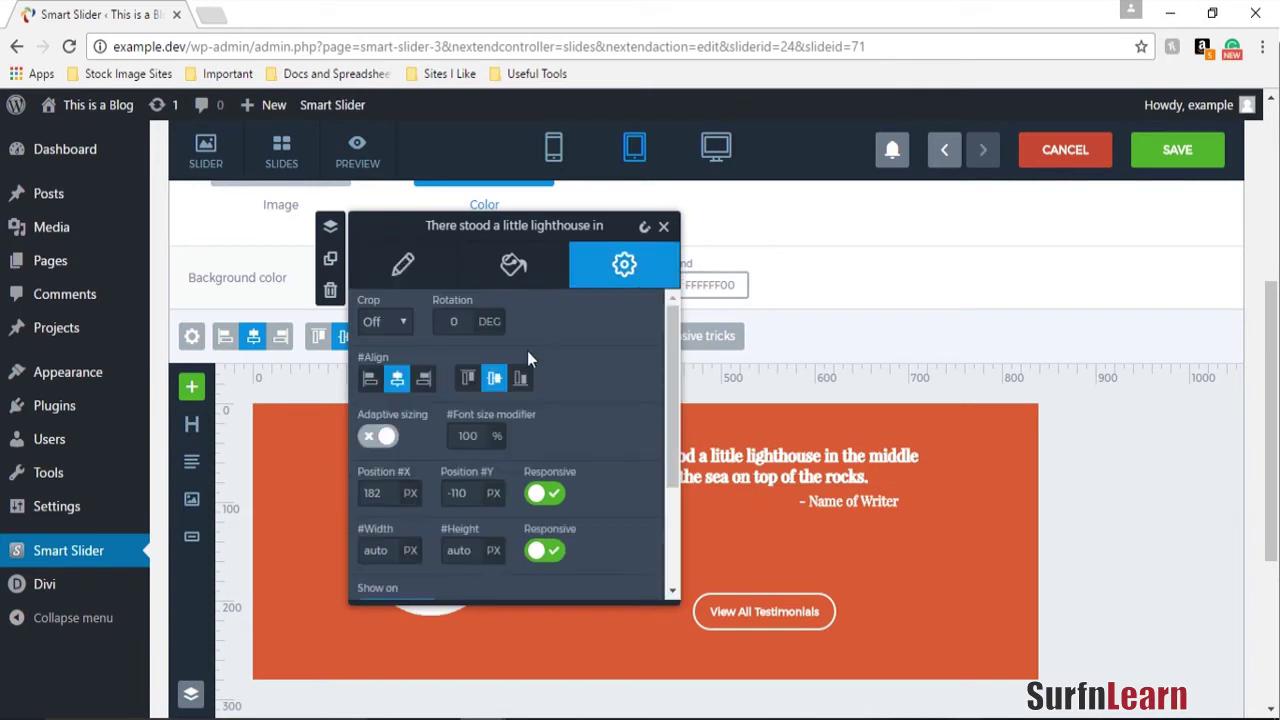
click(663, 226)
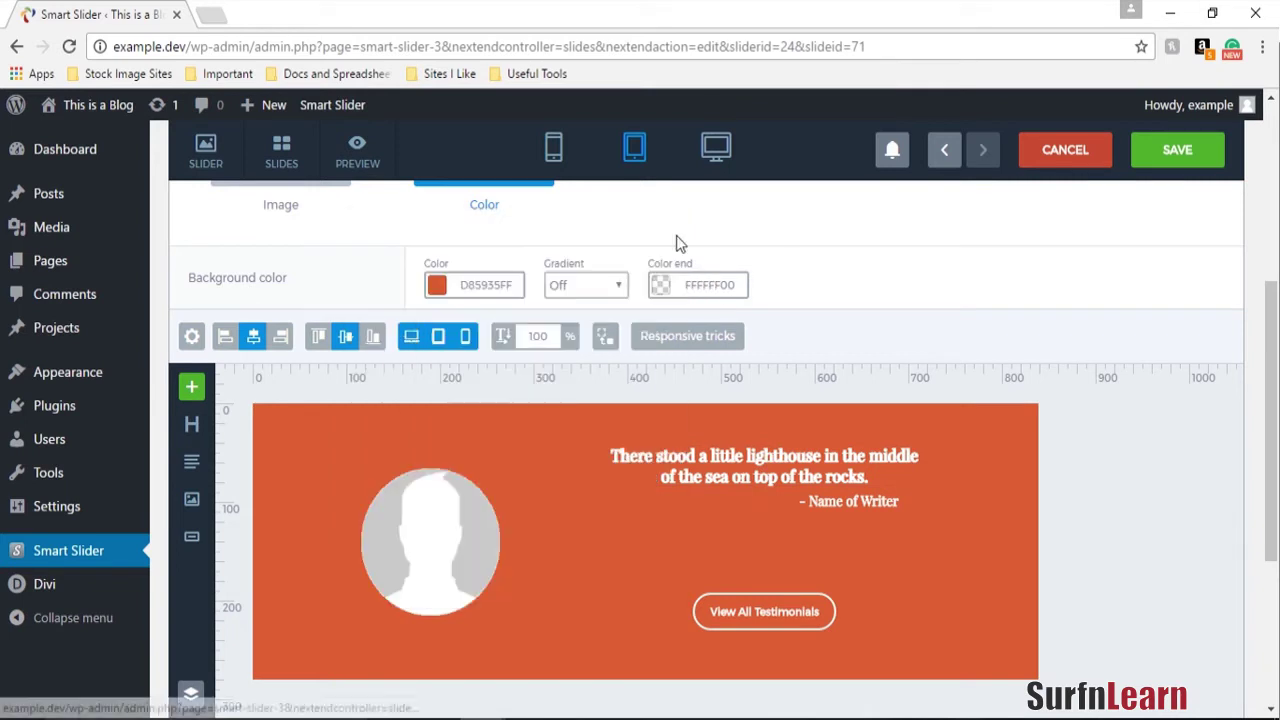
click(466, 337)
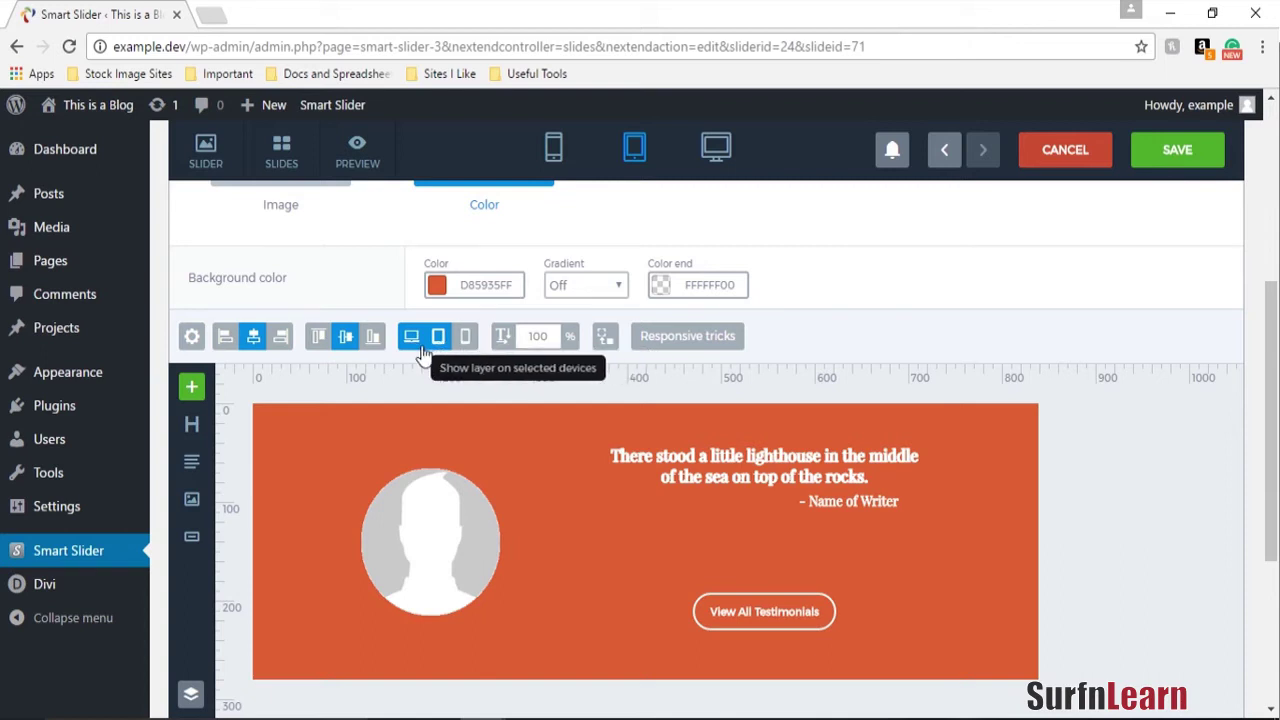
click(411, 337)
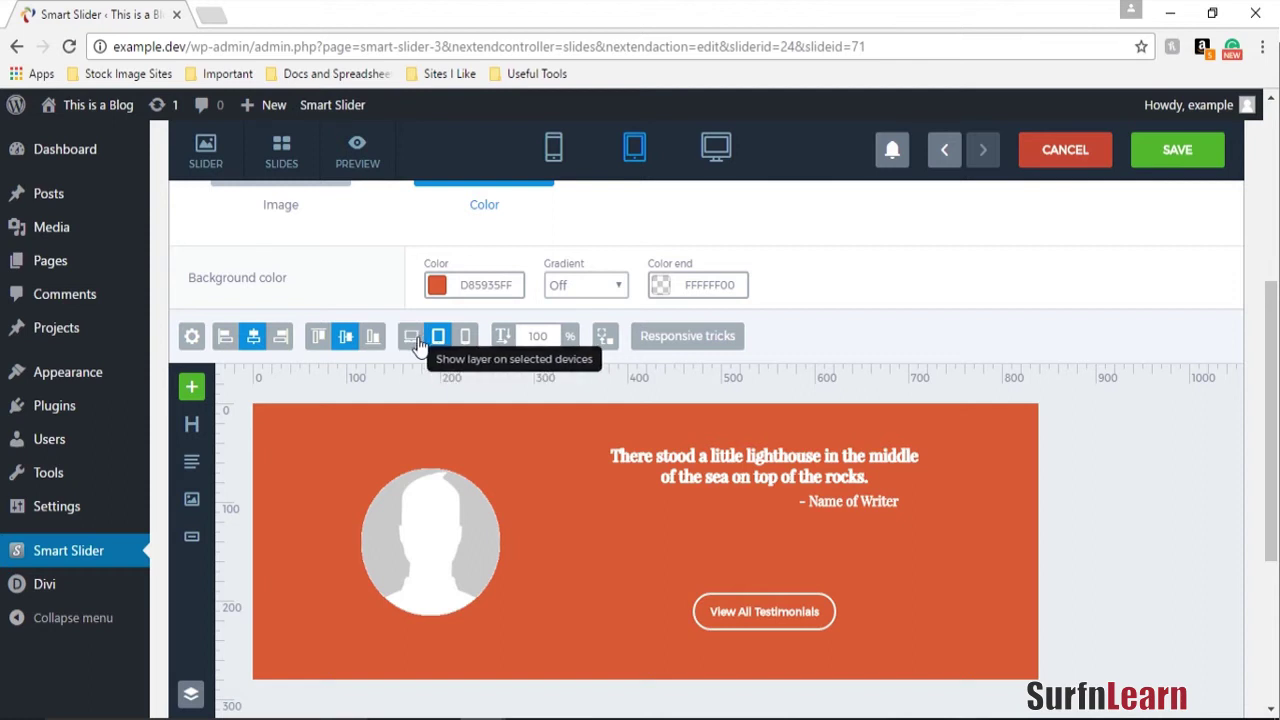
Set the font size of the tablet-only testimonial heading to 30 px and close its settings.
click(758, 476)
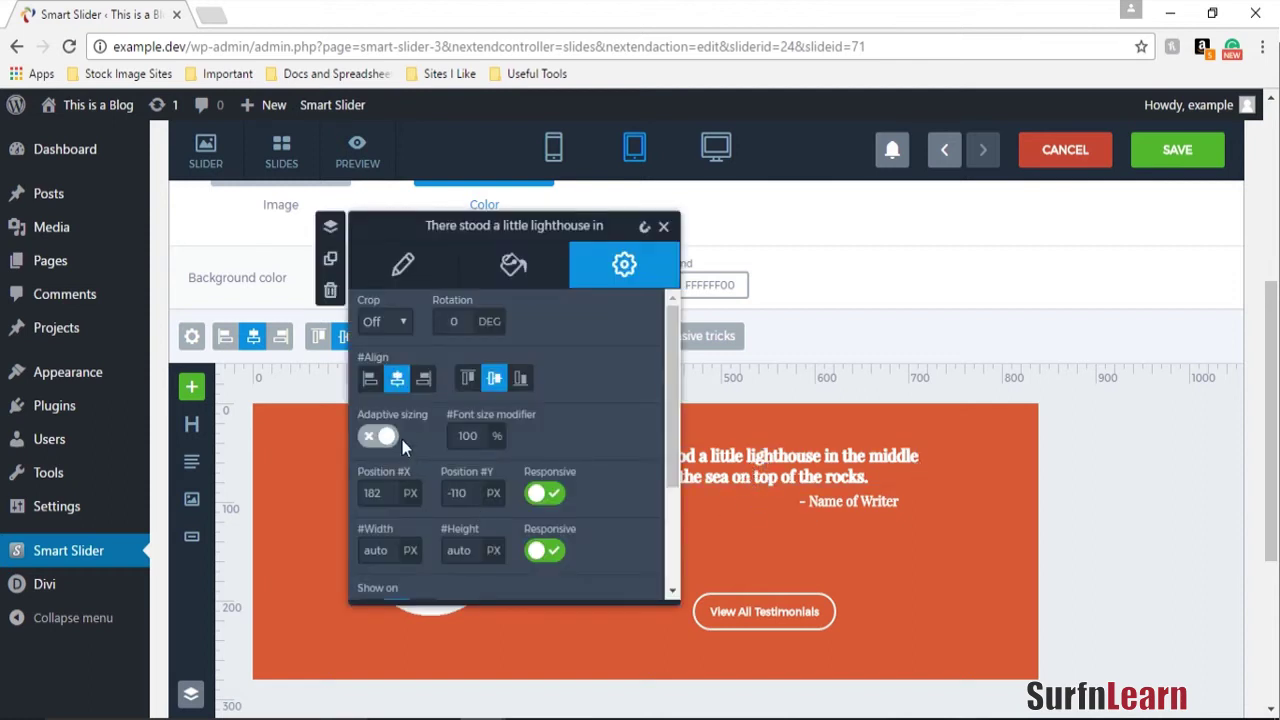
click(512, 264)
double_click(374, 512)
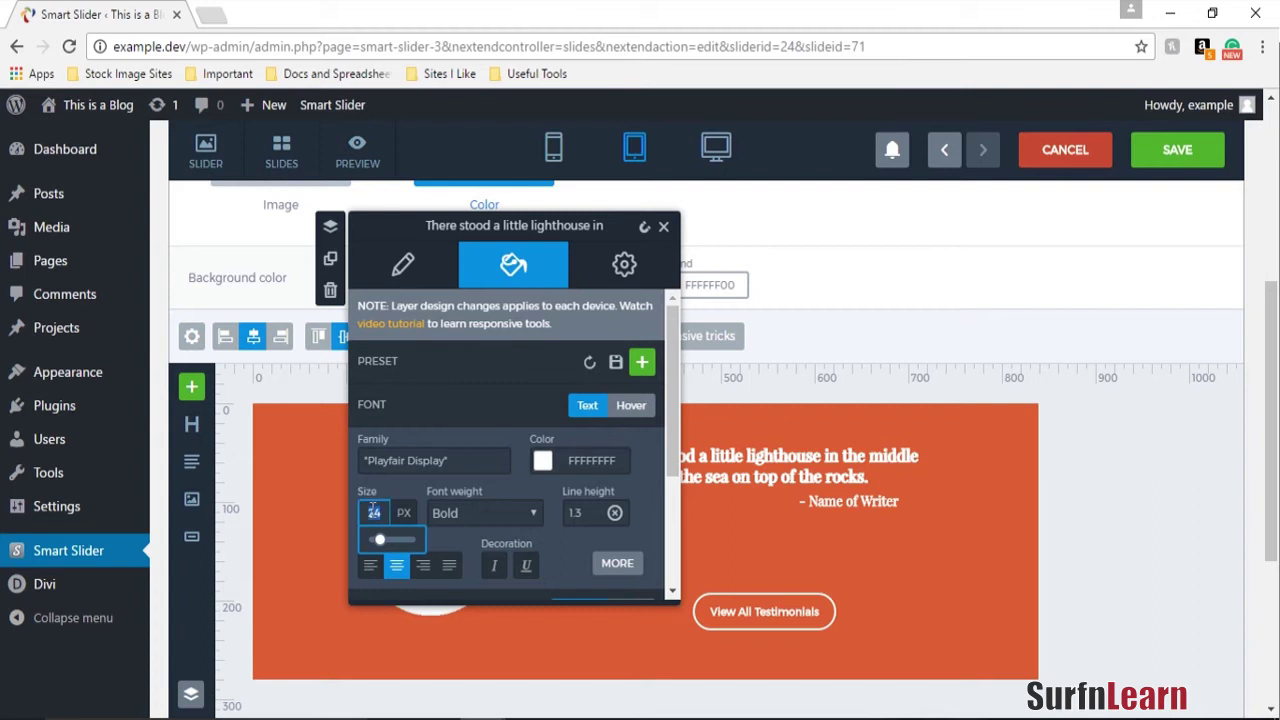
key(Return)
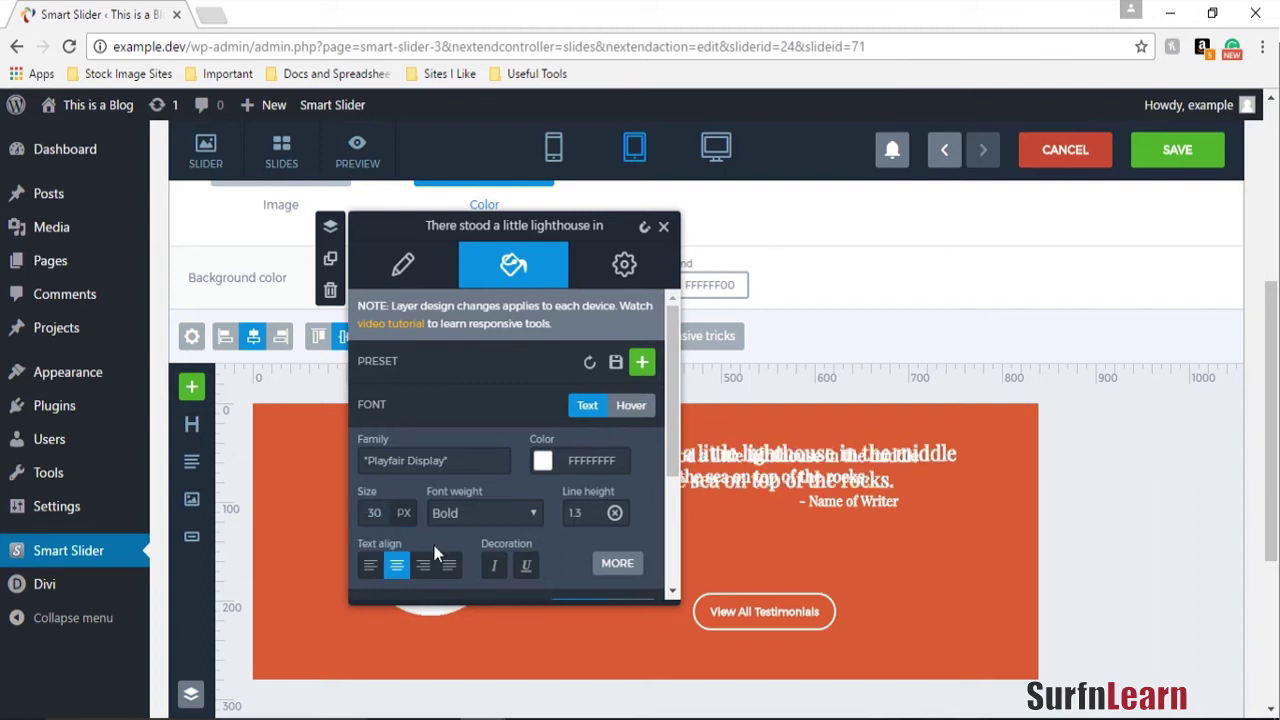
click(848, 538)
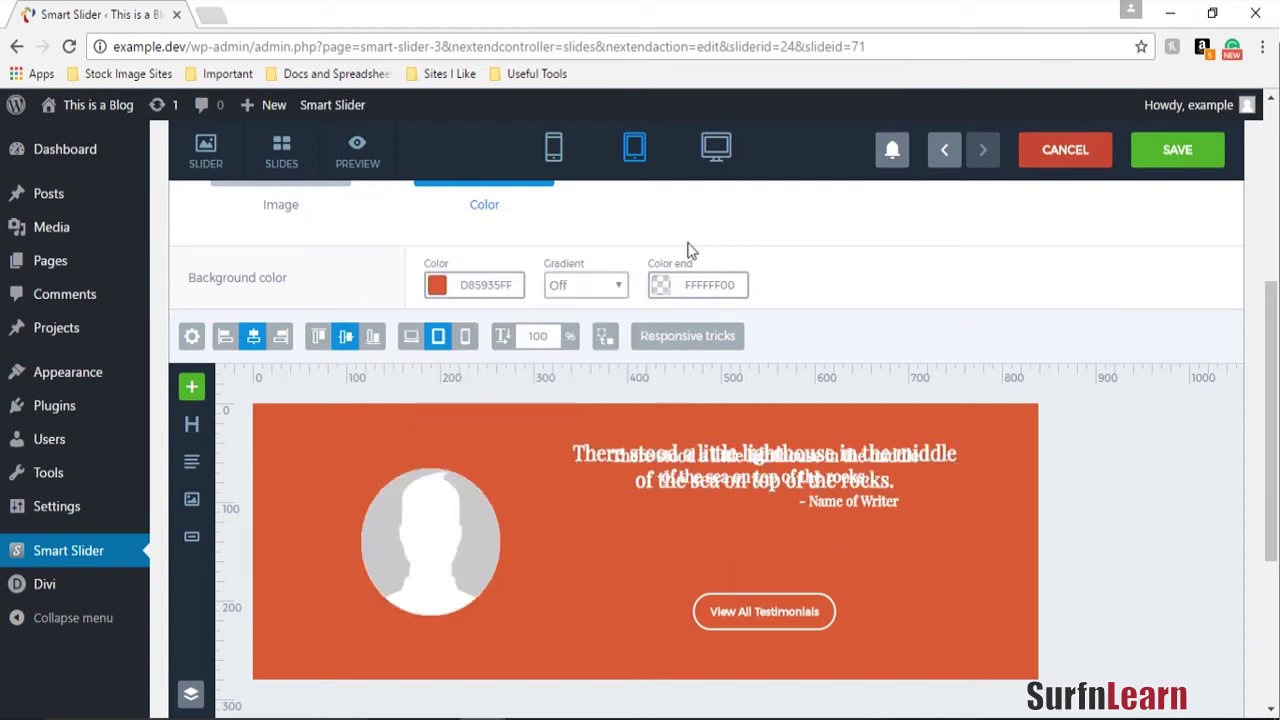
Switch to the desktop layout and hide the original testimonial heading on tablet.
mouse_move(697, 150)
click(712, 158)
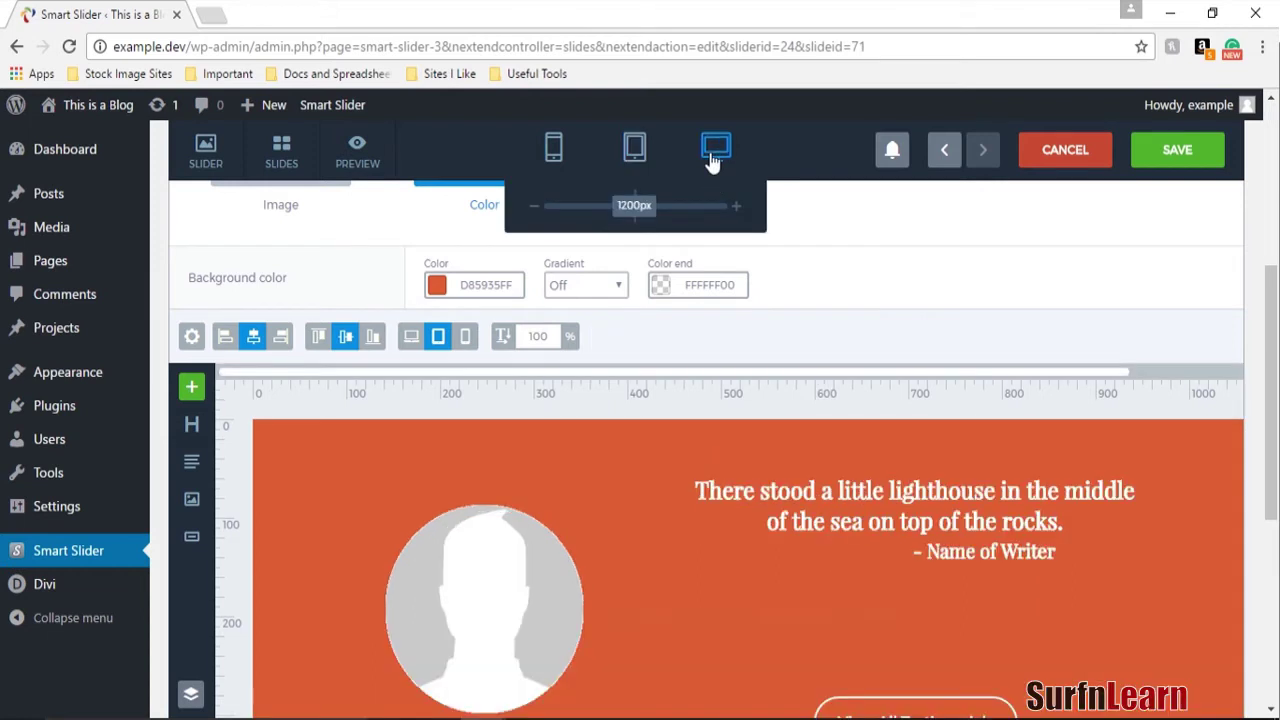
click(920, 515)
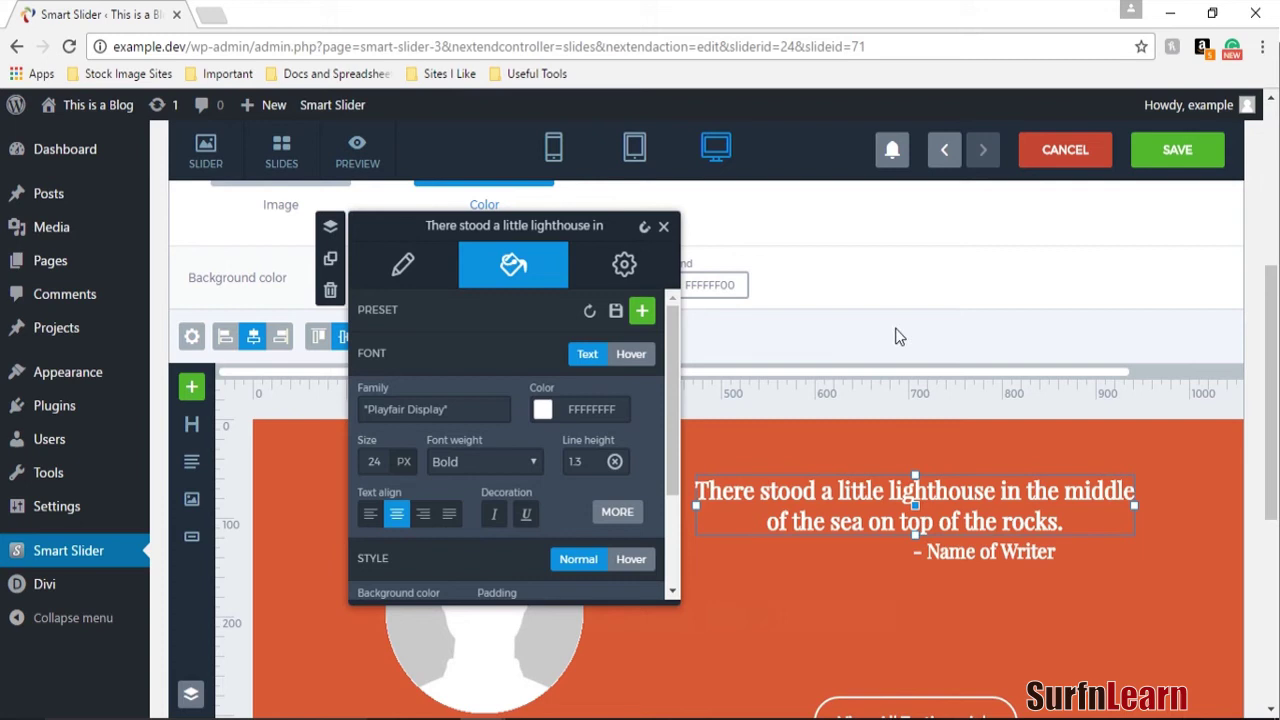
click(663, 226)
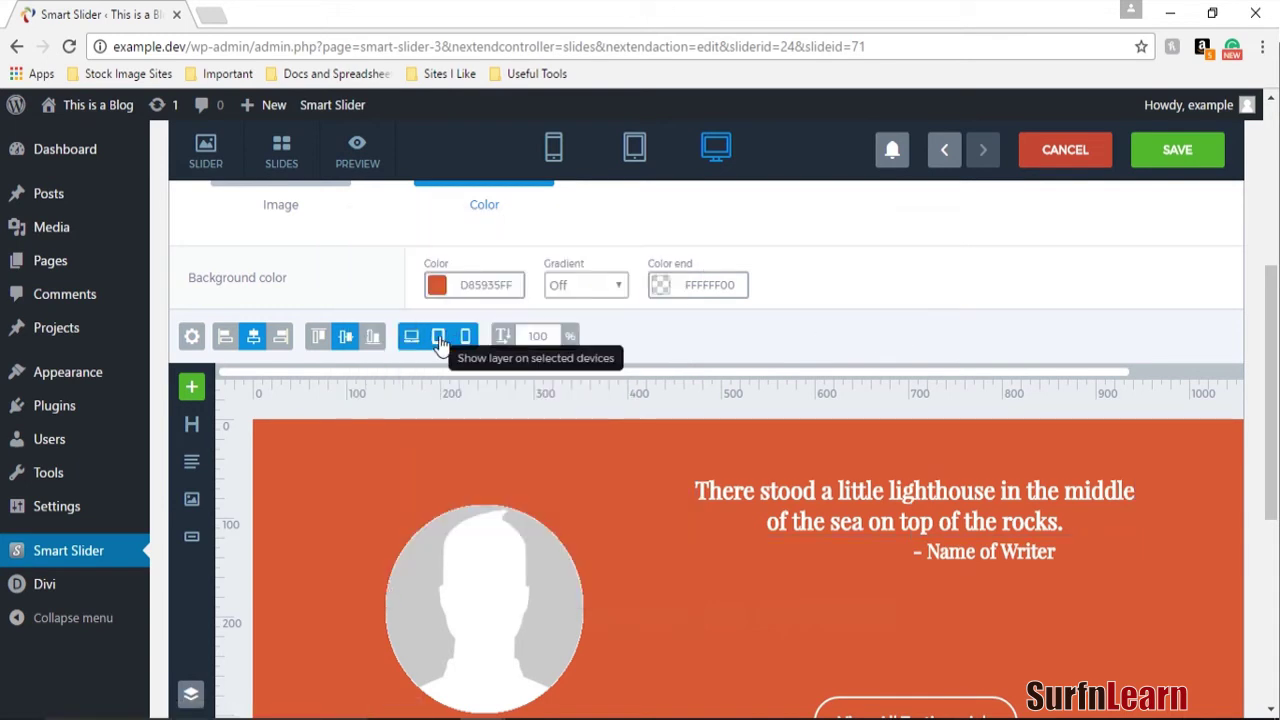
click(440, 338)
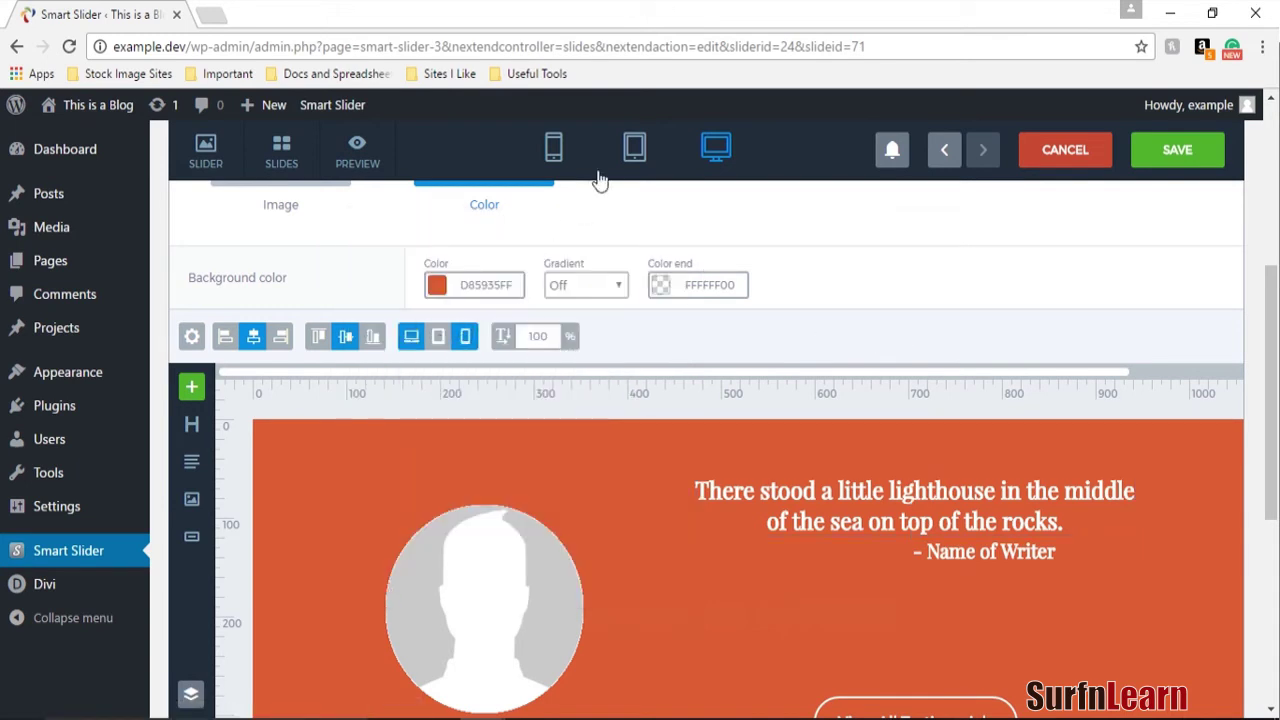
In the tablet layout, duplicate the "- Name of Writer" layer and hide the copy on mobile and desktop.
click(632, 146)
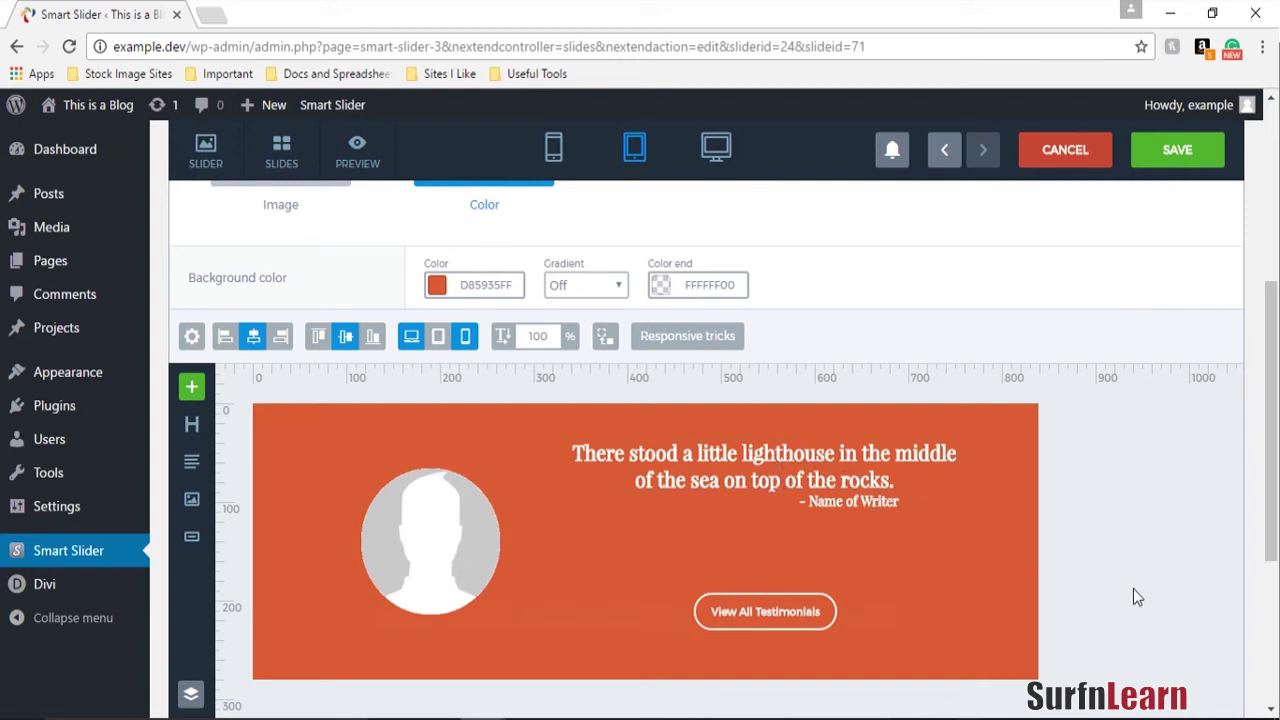
click(863, 504)
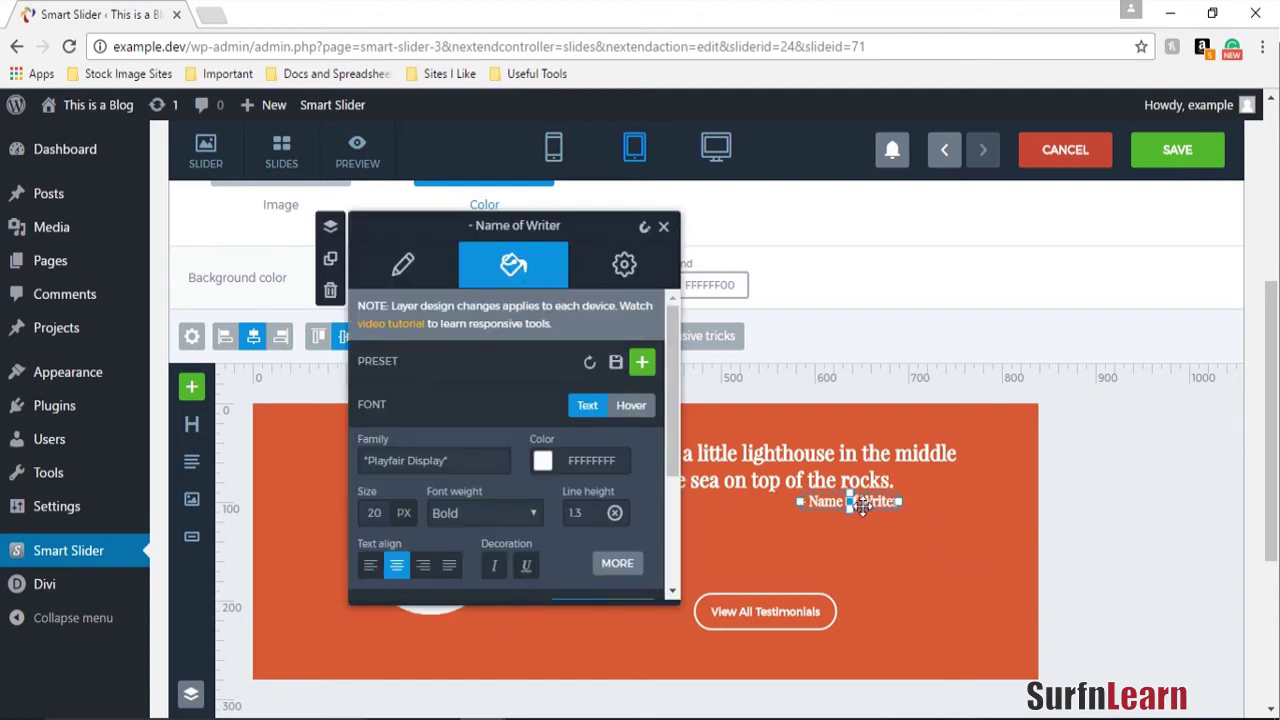
right_click(862, 504)
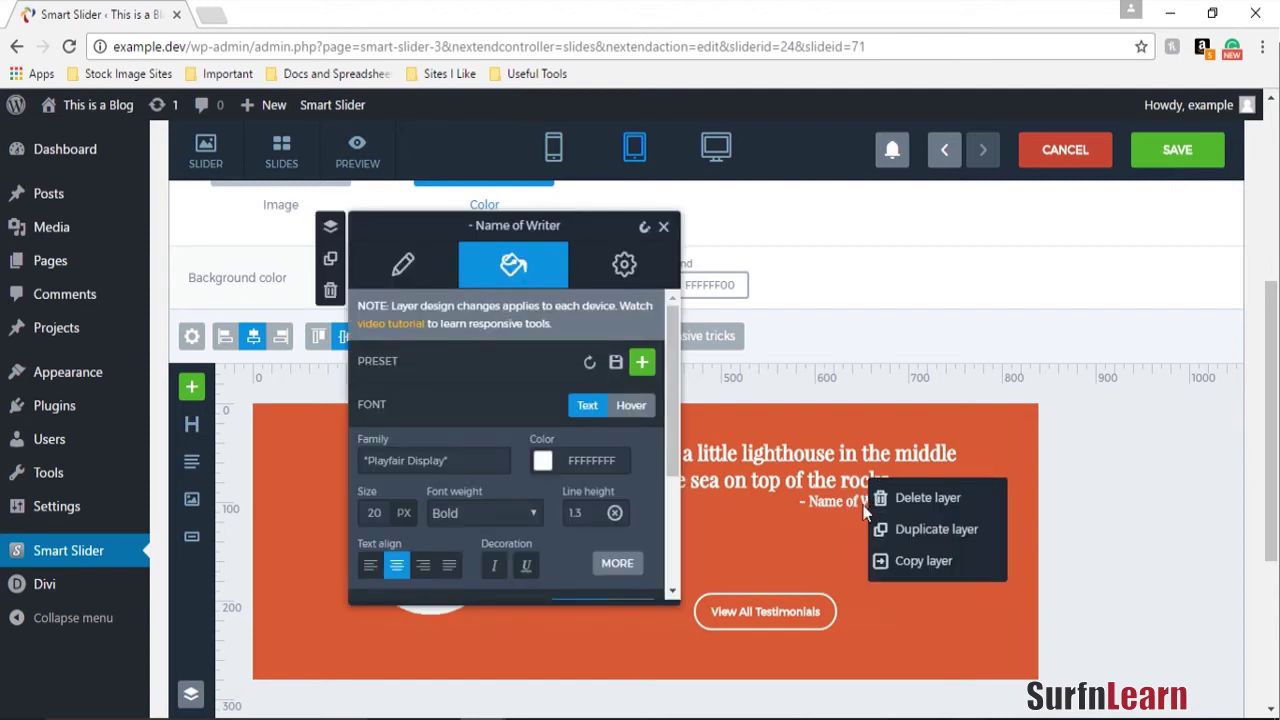
click(916, 533)
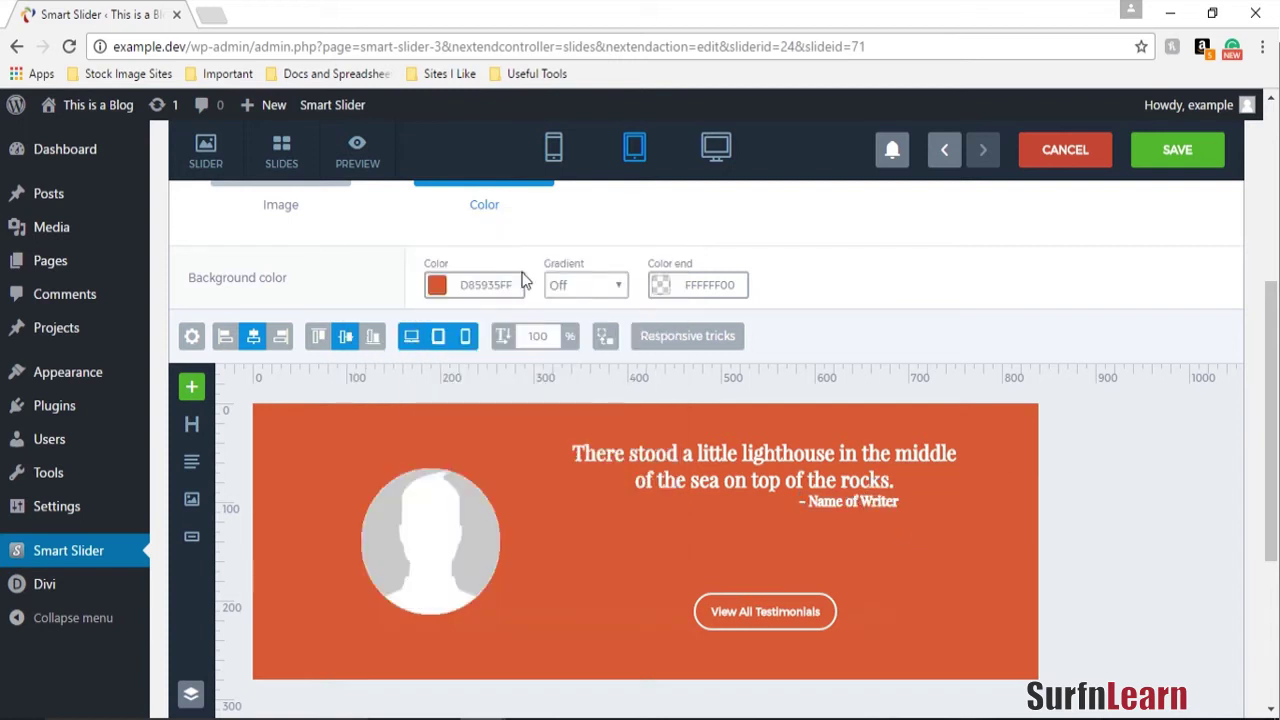
click(465, 336)
click(411, 336)
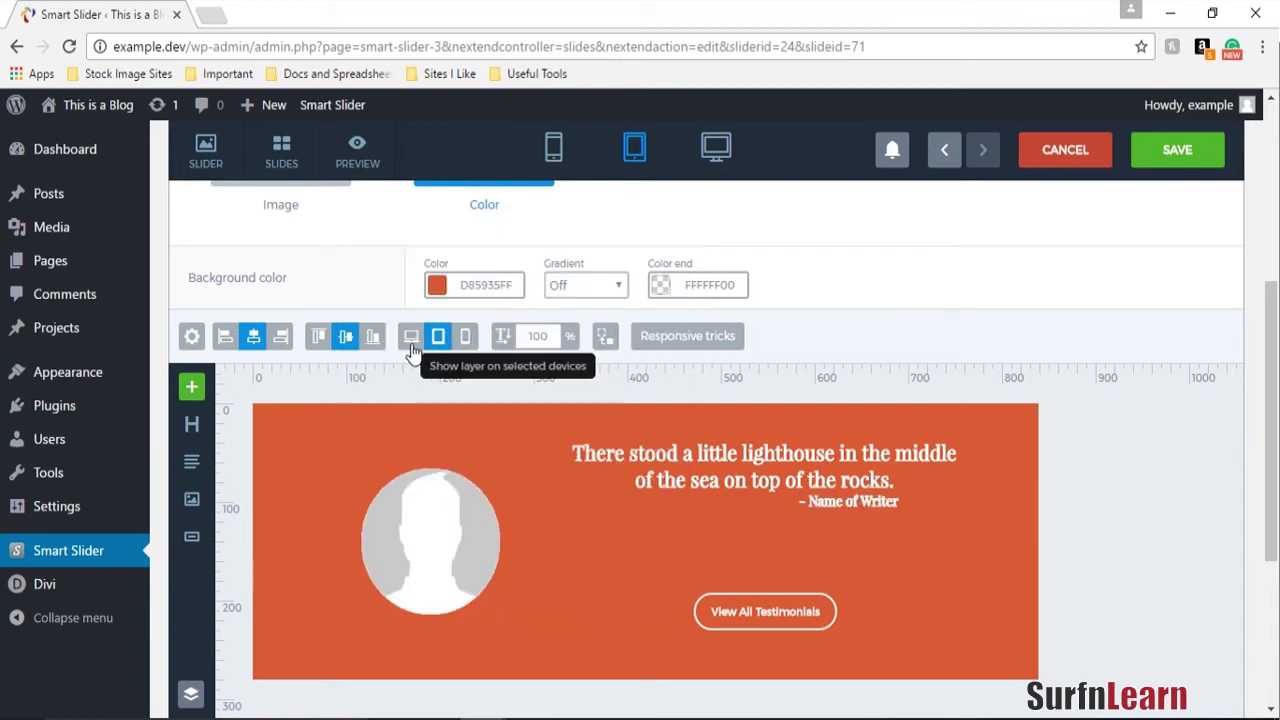
Switch to the desktop layout and hide the original "- Name of Writer" layer on tablet.
click(716, 147)
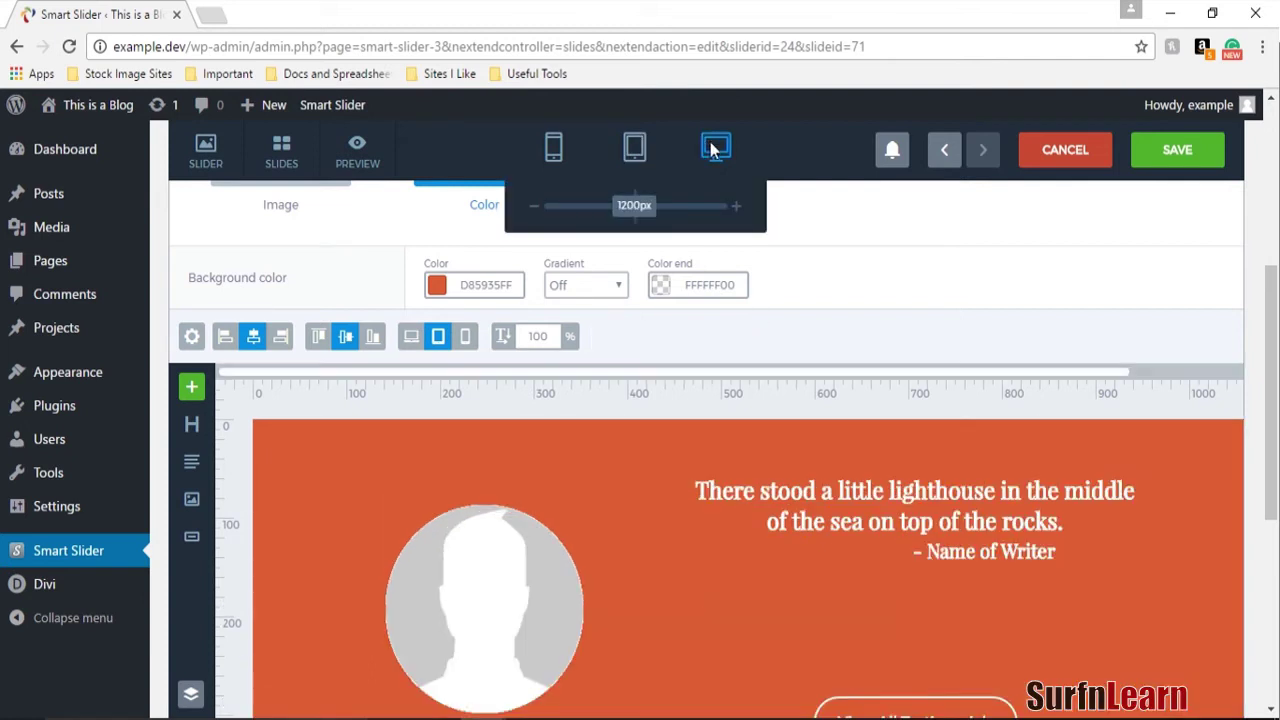
click(973, 558)
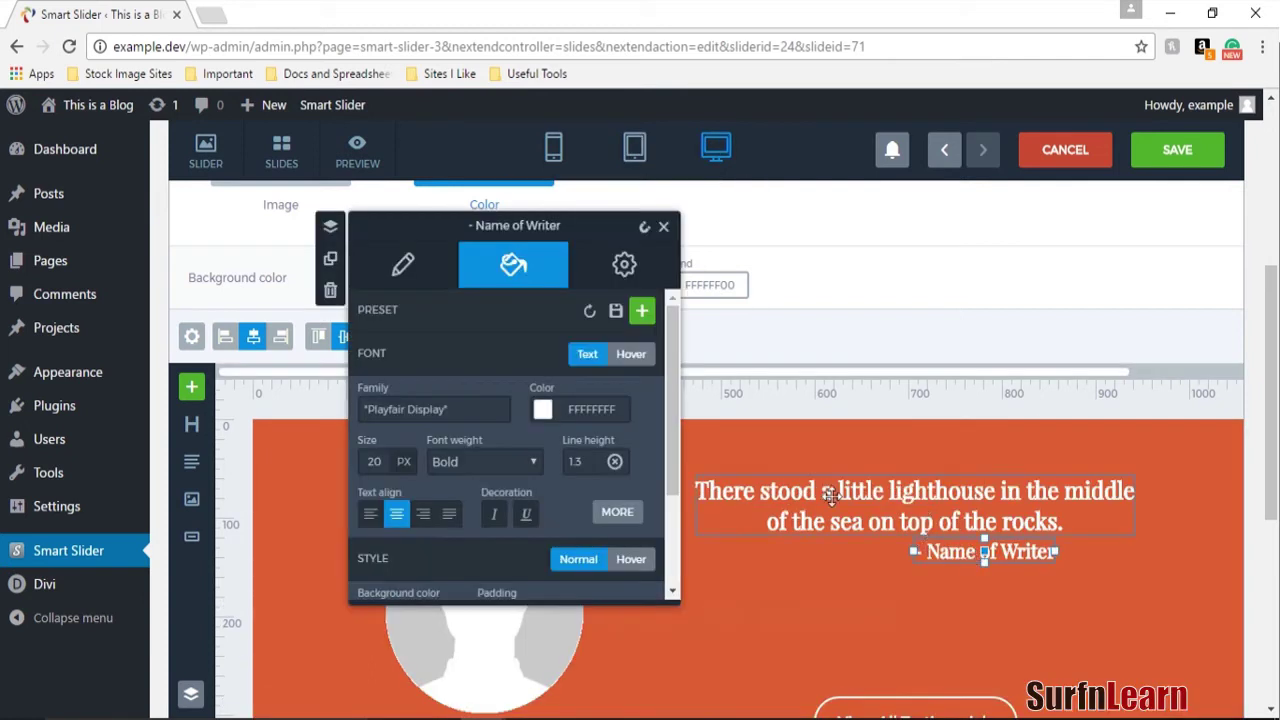
drag(640, 220, 1106, 225)
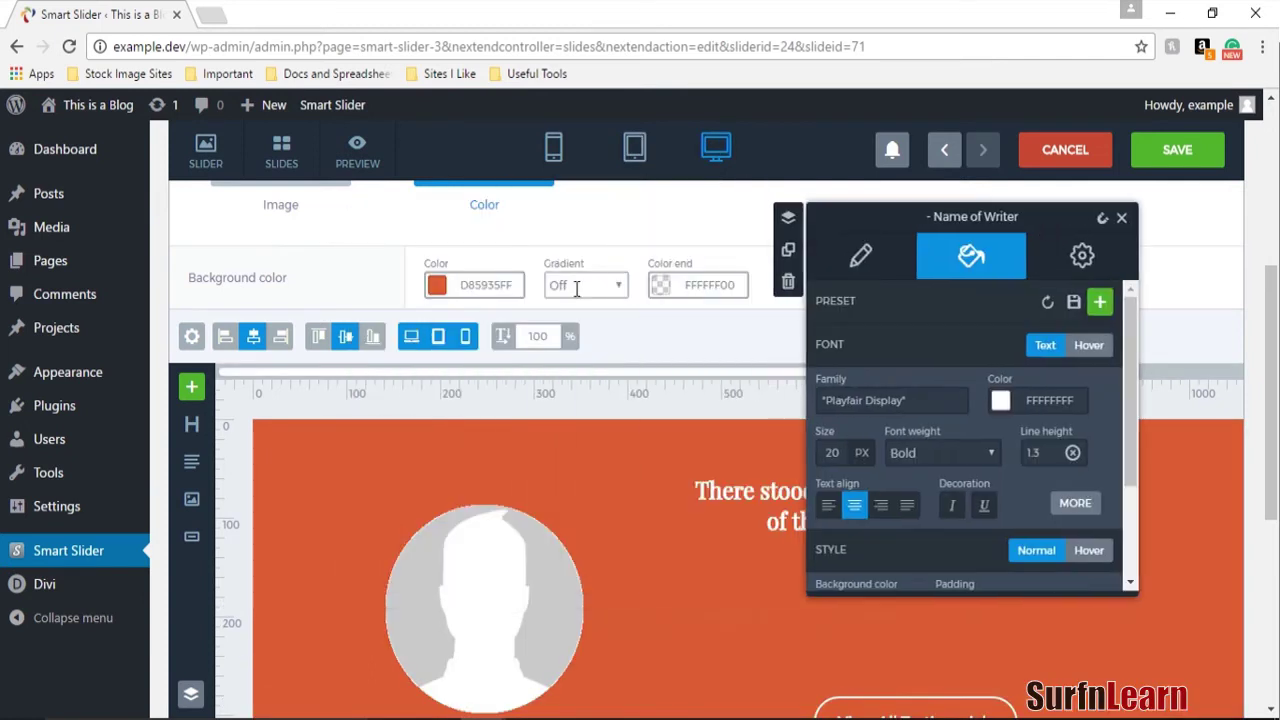
click(441, 330)
mouse_move(620, 185)
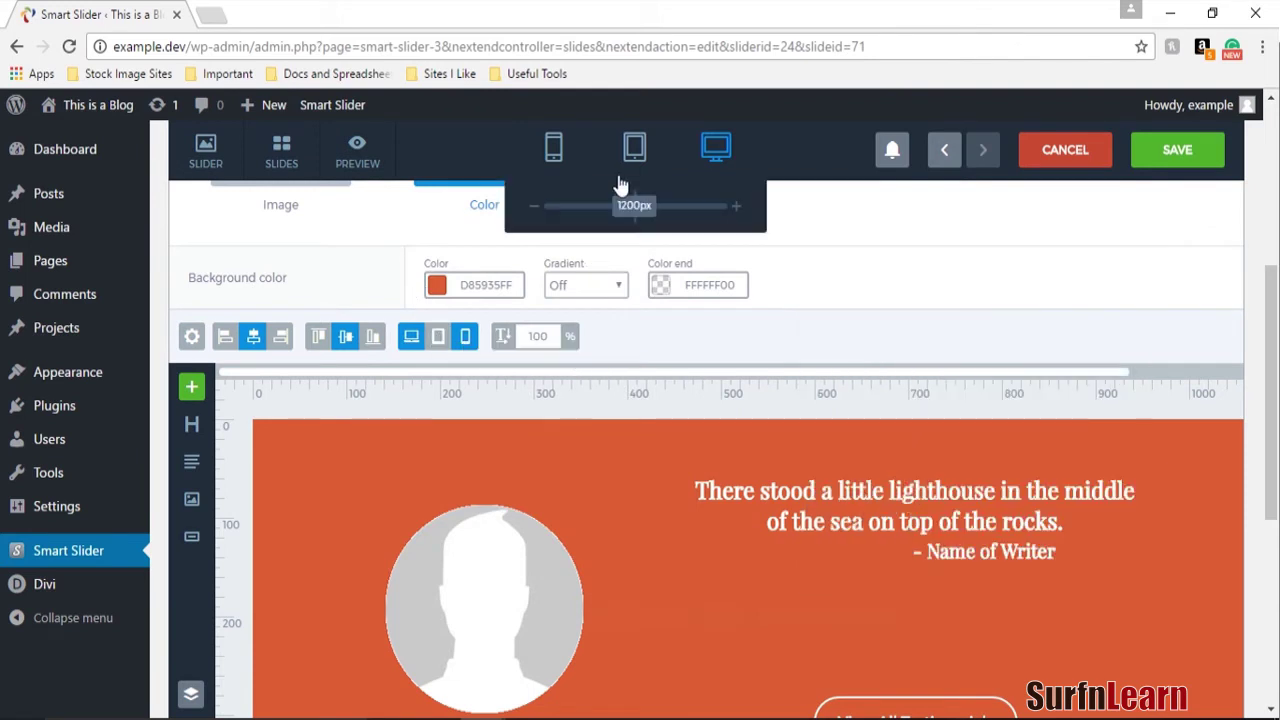
click(938, 510)
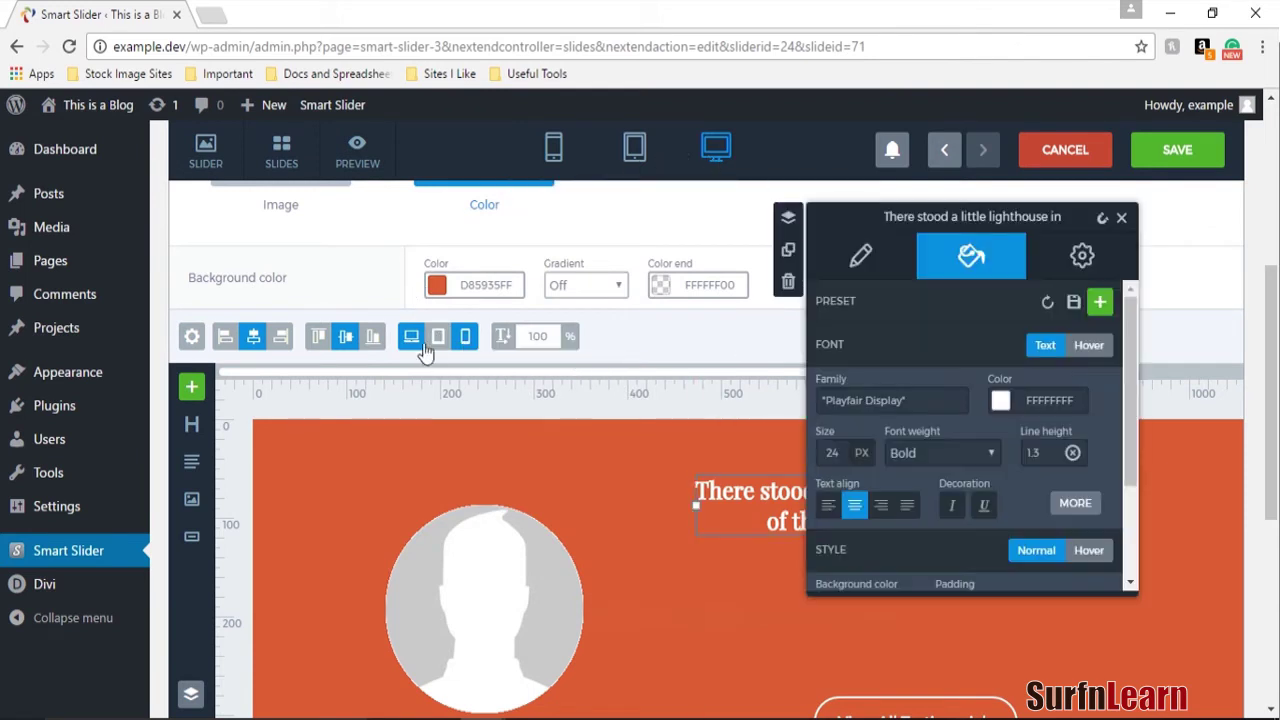
In the tablet layout, set the "- Name of Writer" font size to 24 px and move the layer slightly lower.
click(635, 148)
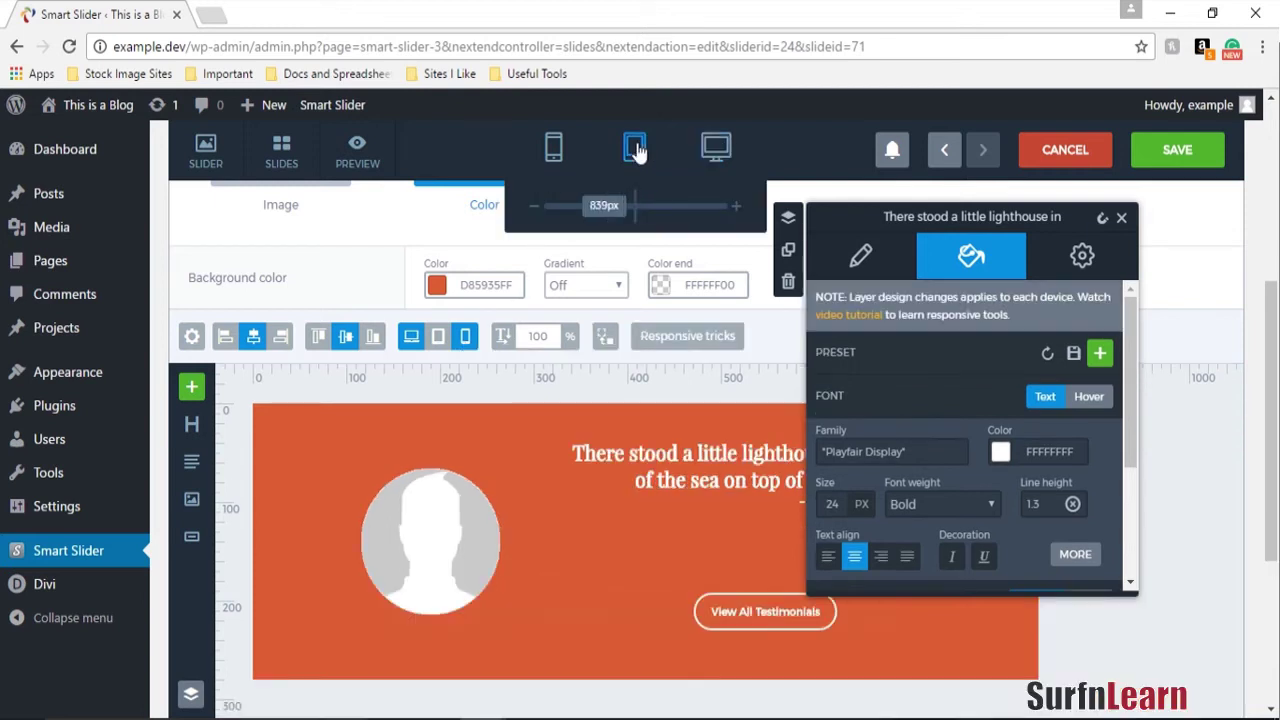
click(1121, 217)
click(862, 502)
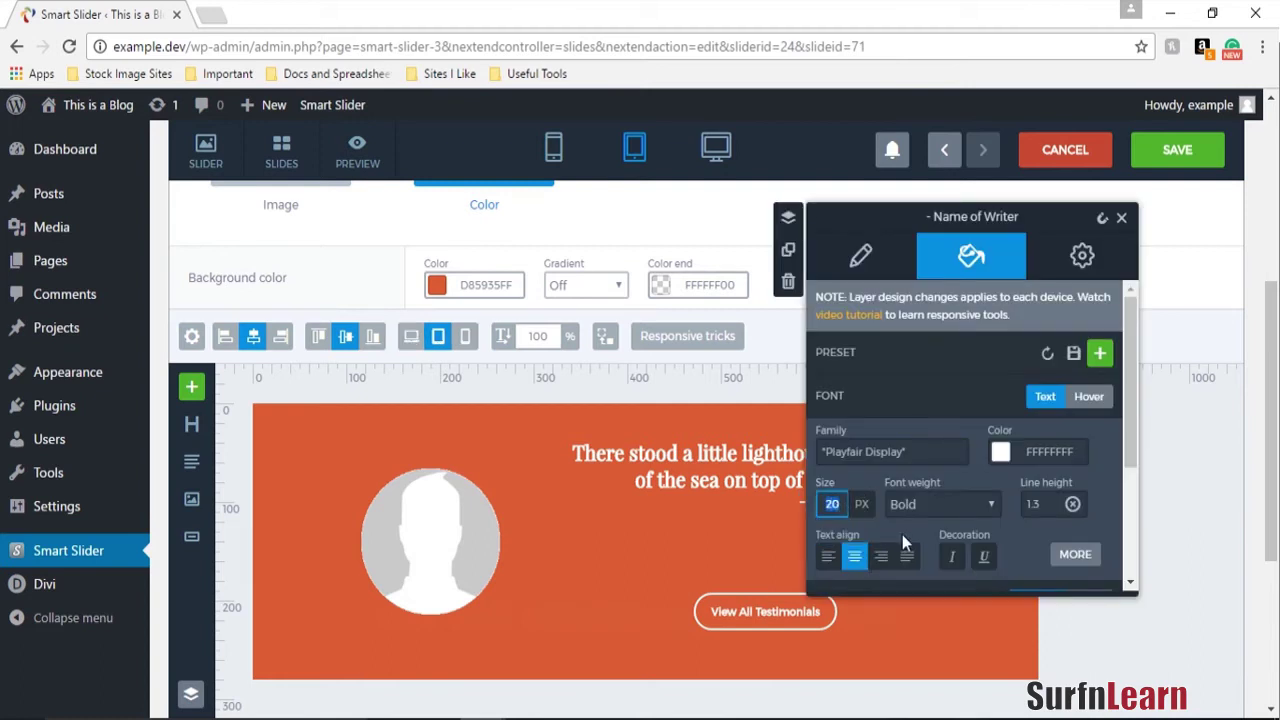
text(24)
key(Return)
drag(1002, 216, 385, 246)
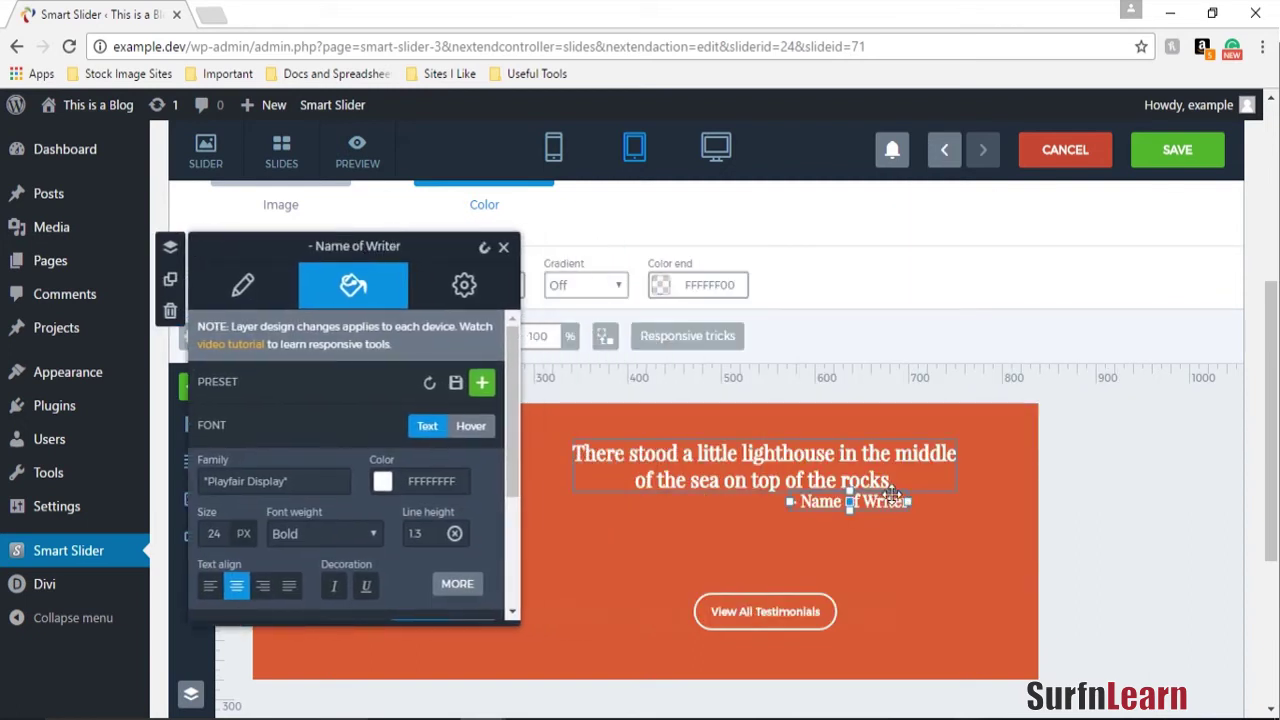
drag(873, 503, 871, 511)
click(880, 585)
Duplicate the View All Testimonials button layer in the tablet layout and show the copy only on tablet.
click(806, 611)
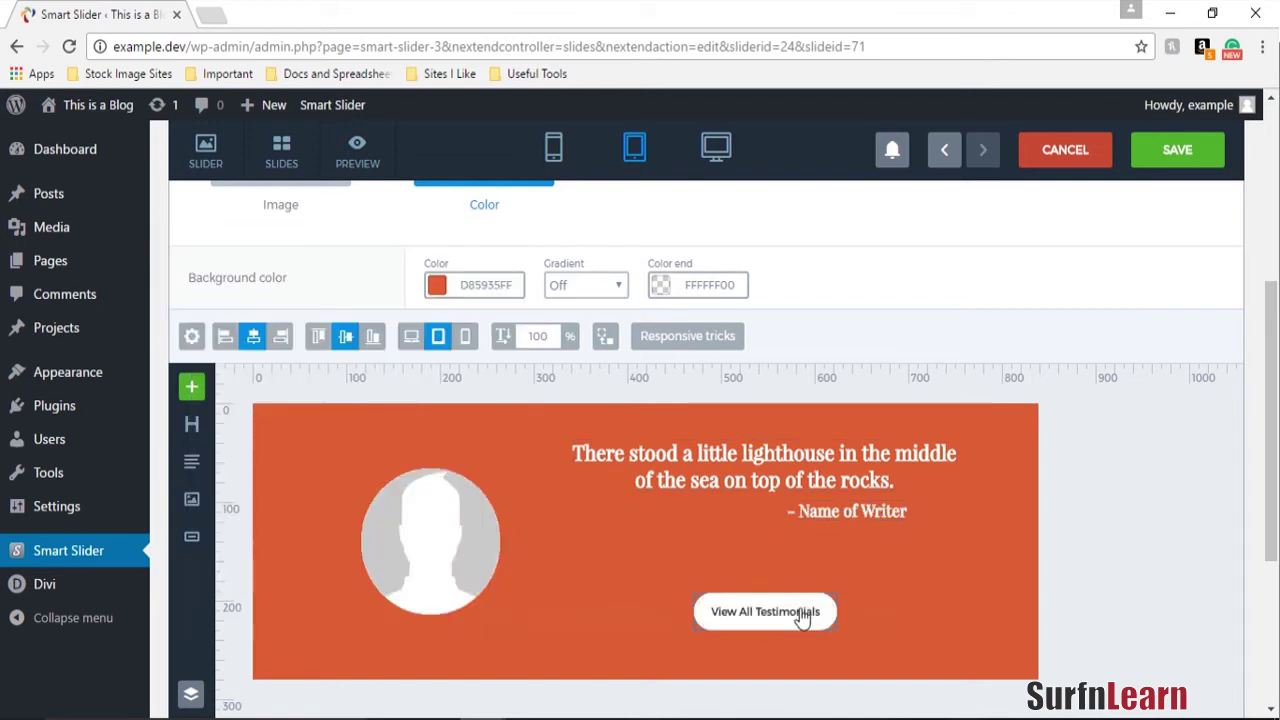
right_click(788, 618)
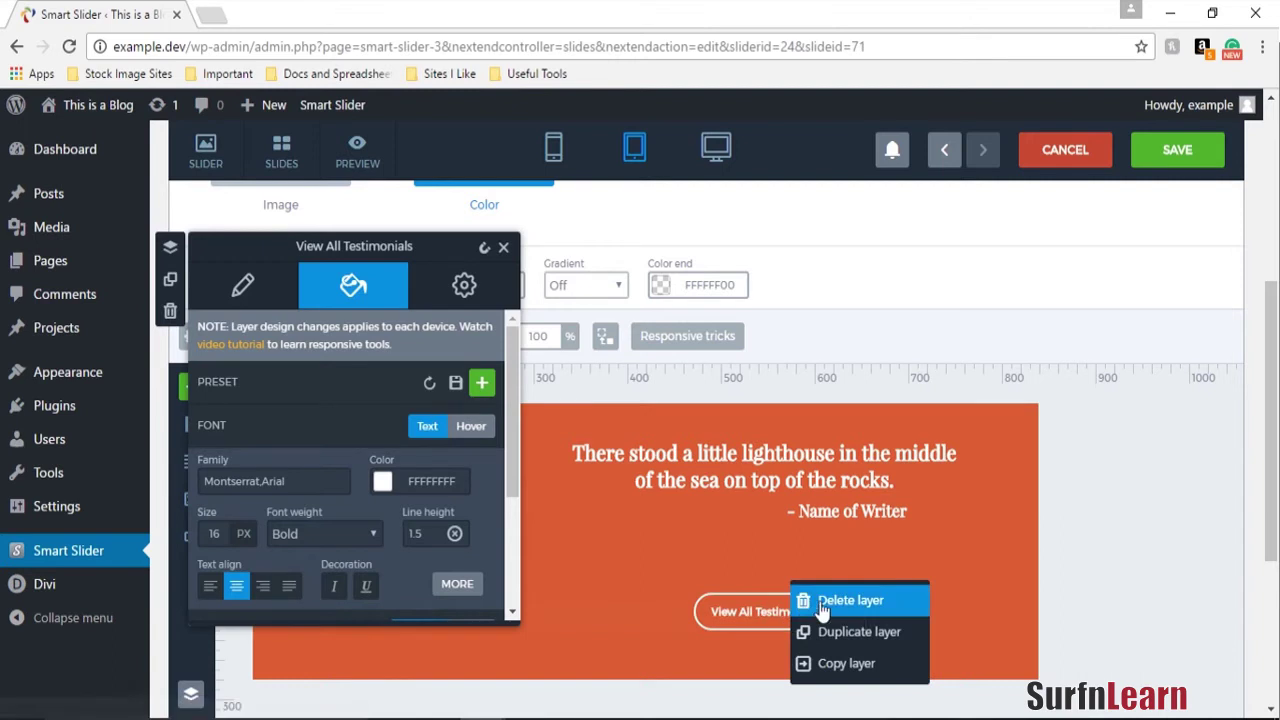
click(899, 640)
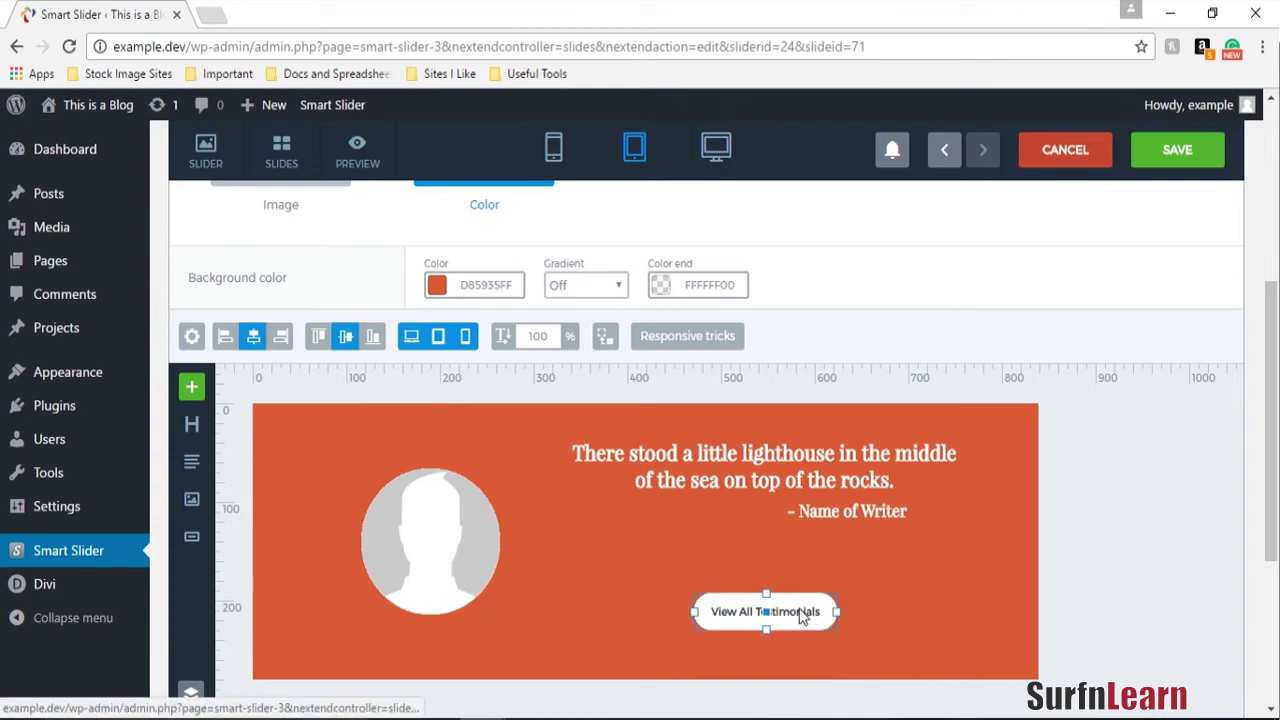
click(466, 343)
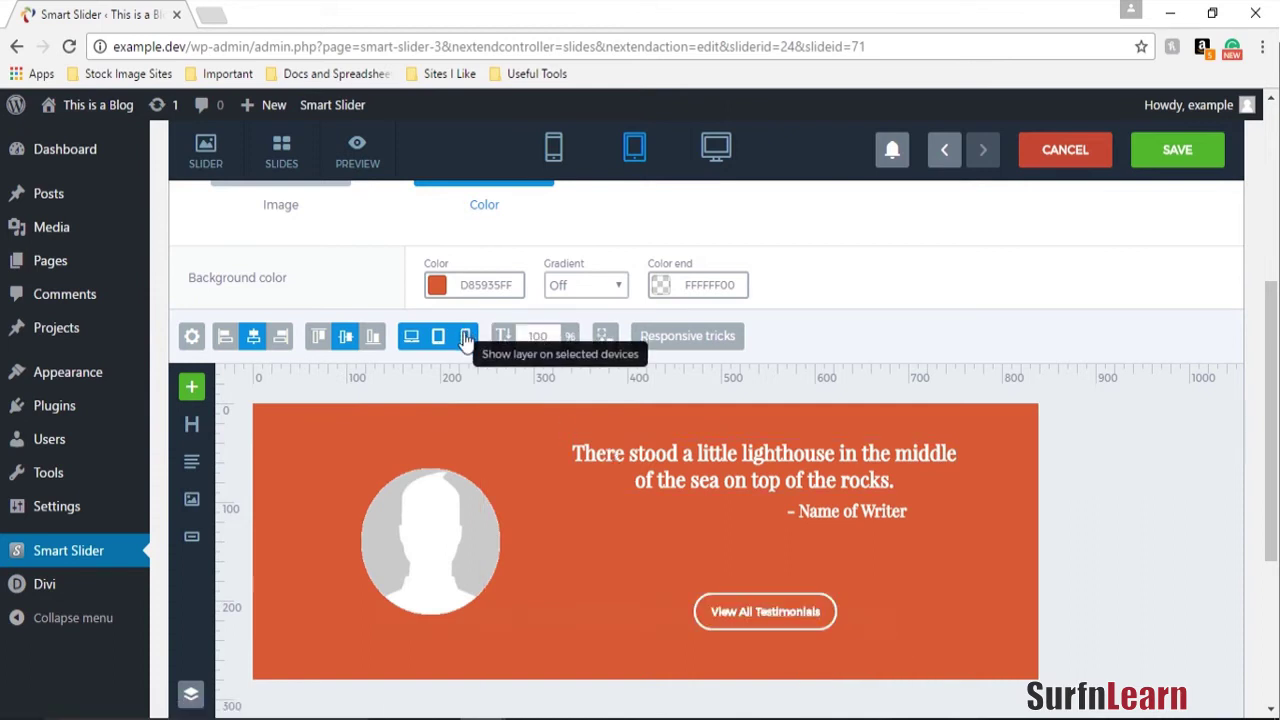
click(410, 343)
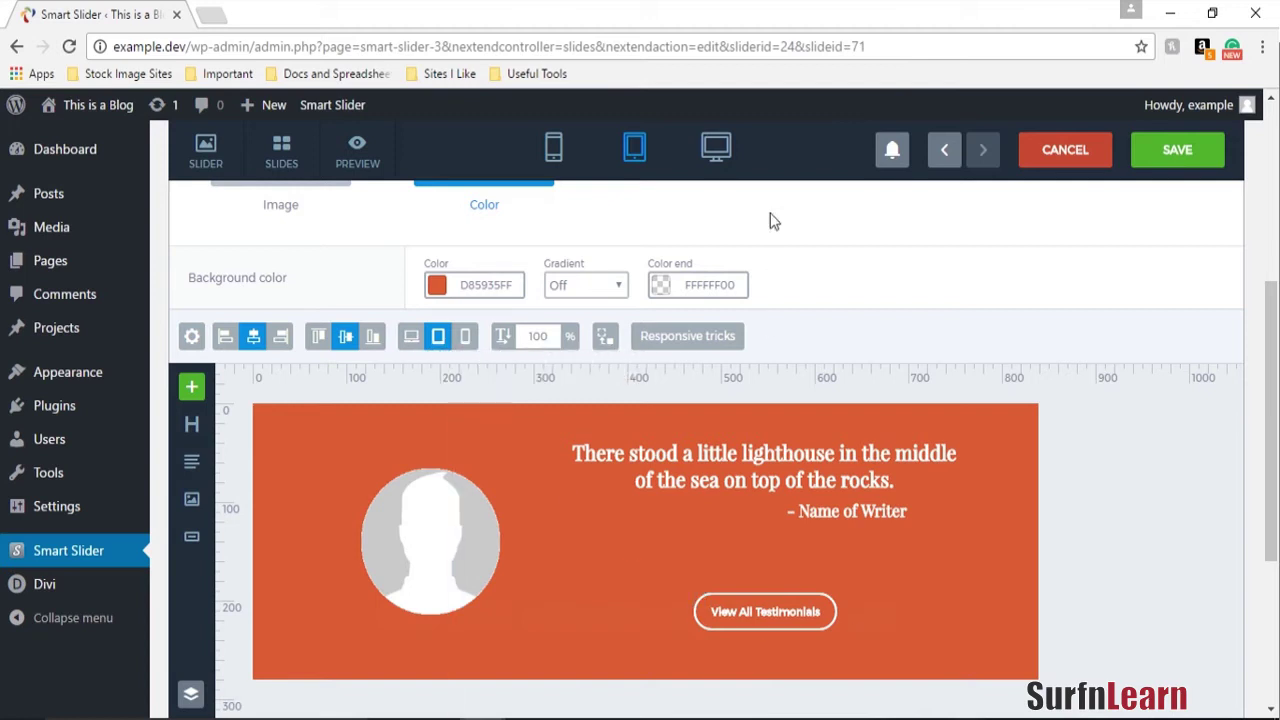
Switch to the desktop layout and hide the original View All Testimonials button on tablet.
click(716, 162)
scroll(1010, 540, down, 2)
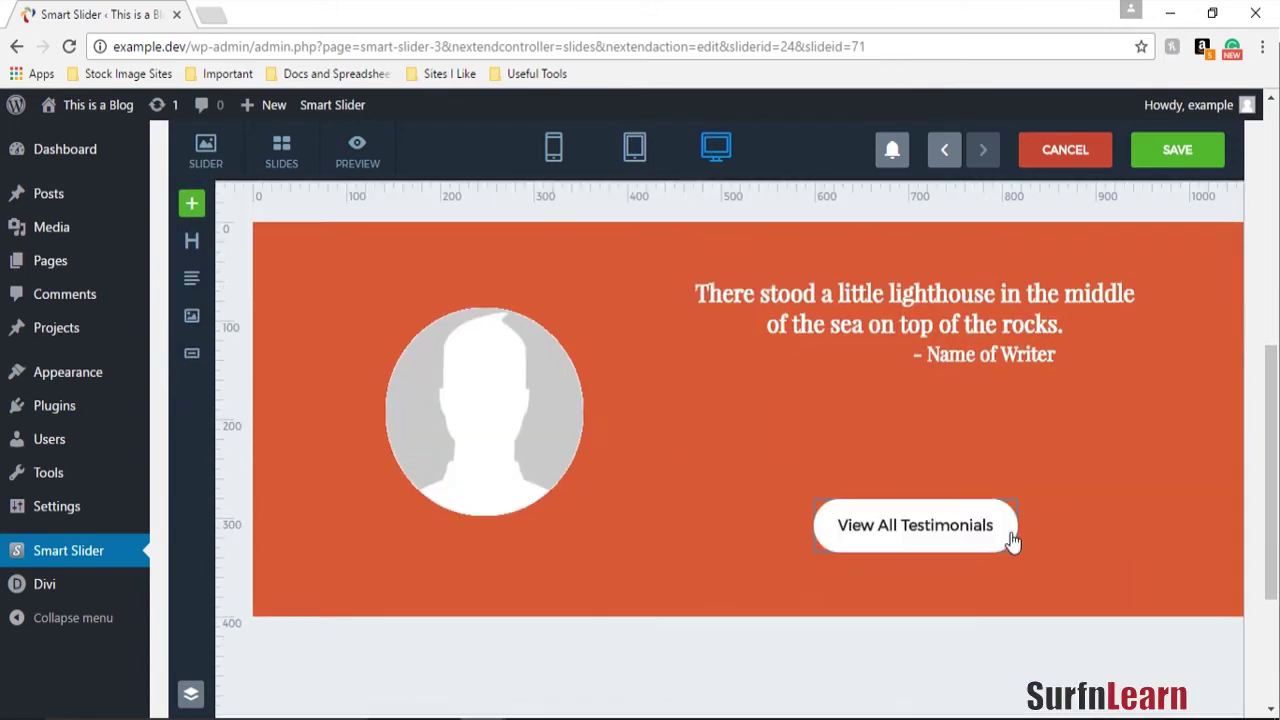
click(986, 540)
click(753, 427)
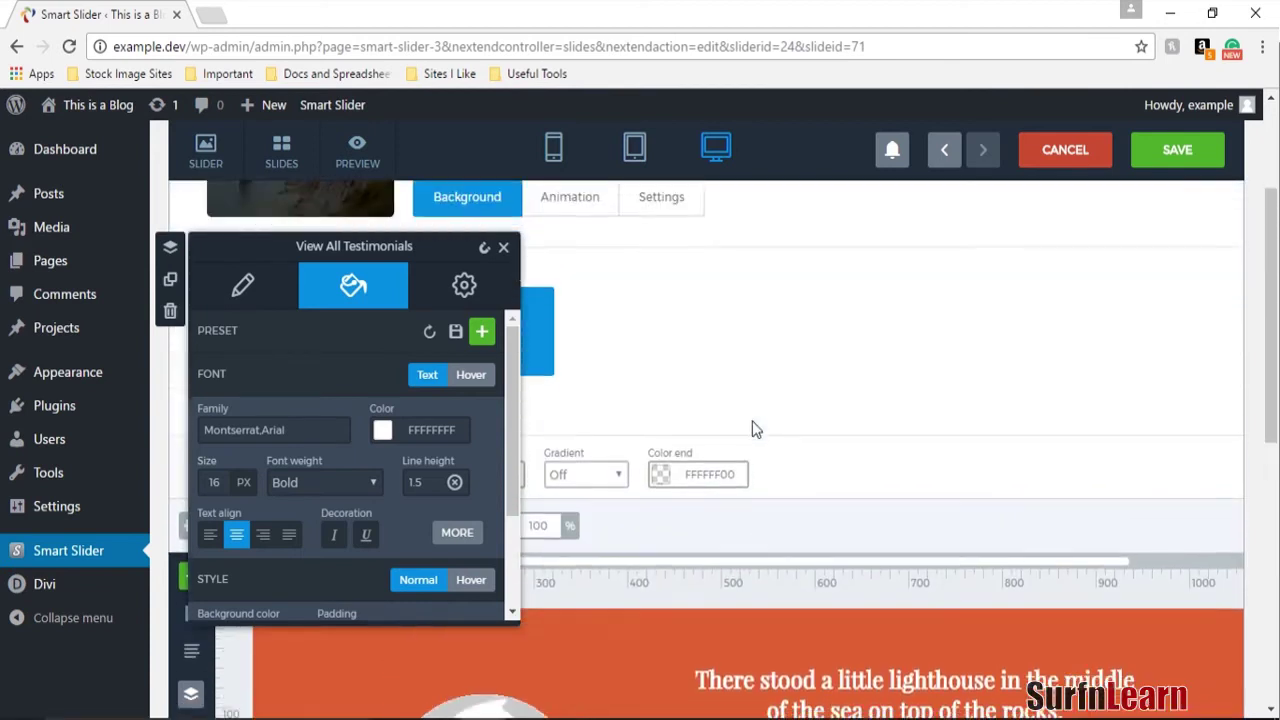
scroll(753, 427, down, 3)
click(505, 250)
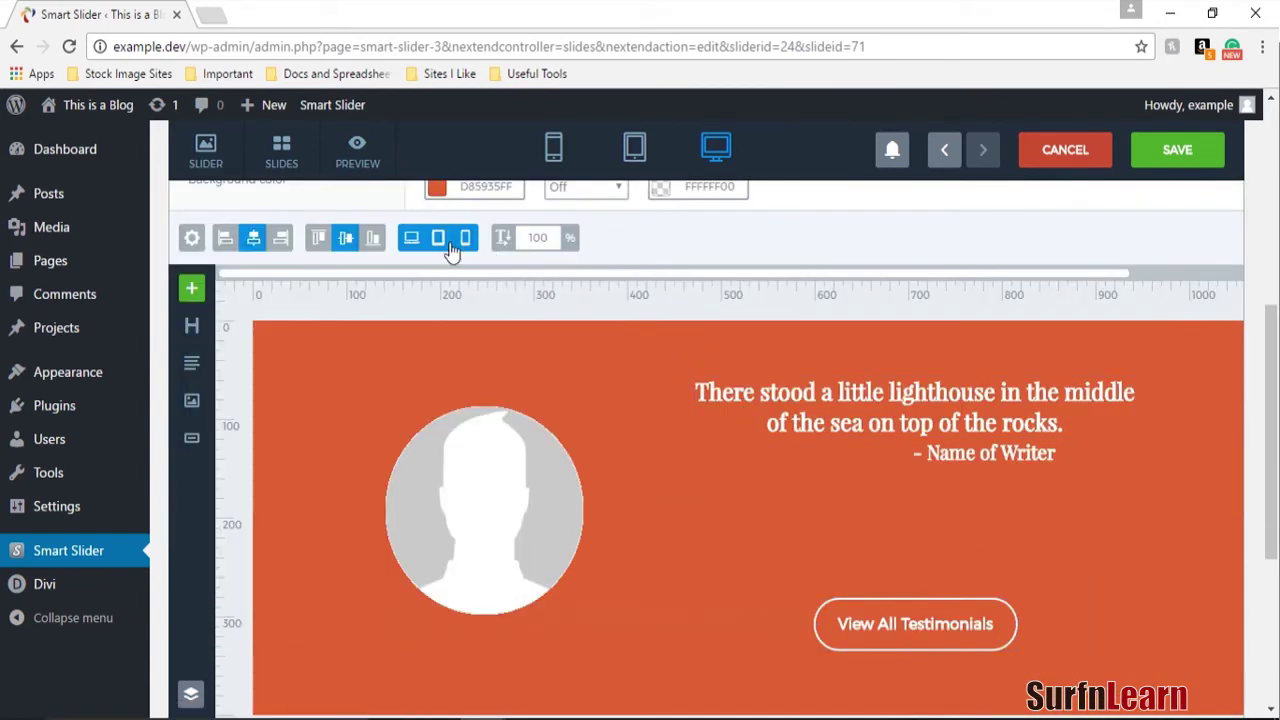
In the tablet layout, set the font size of the tablet-only View All Testimonials button to 24 px.
click(633, 150)
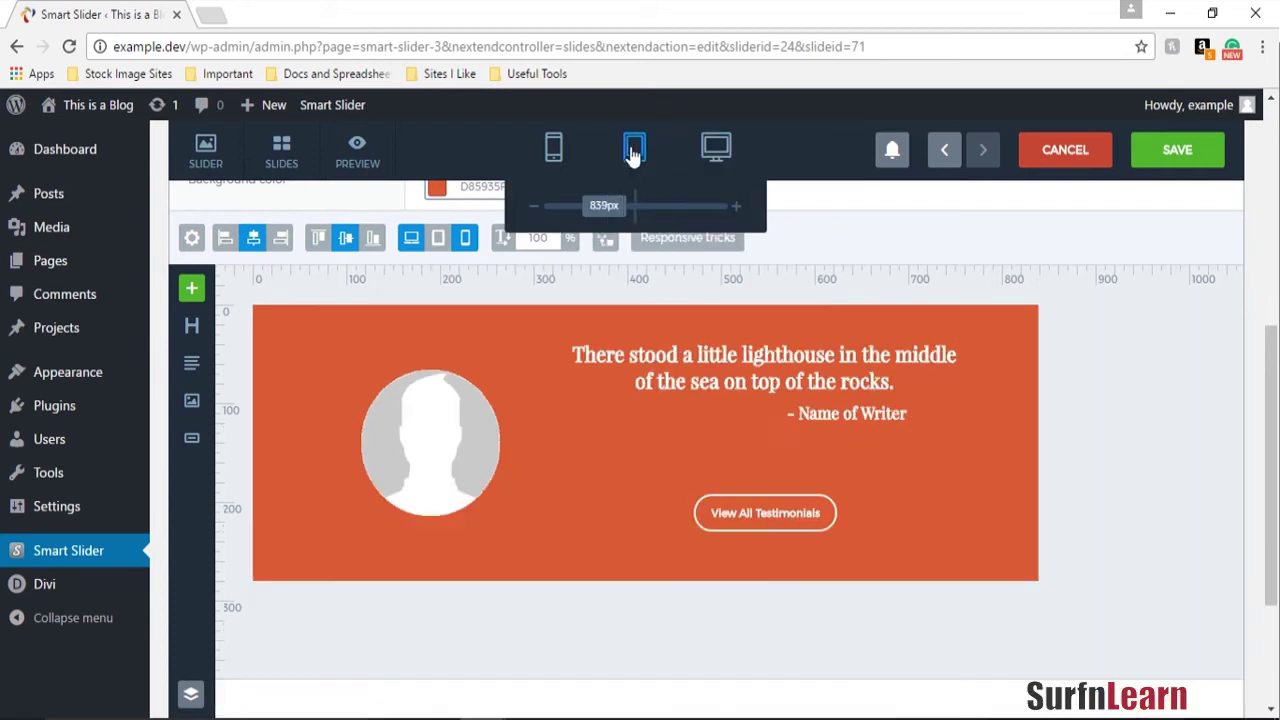
click(800, 514)
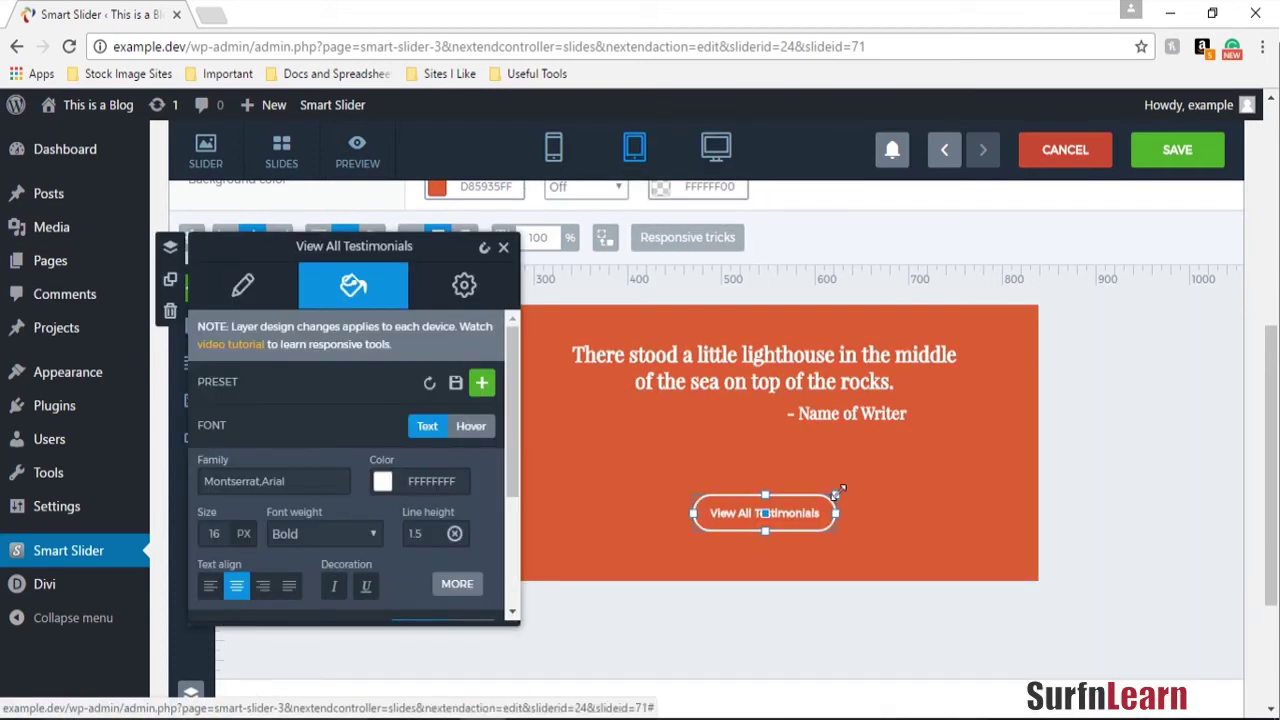
double_click(214, 533)
text(20)
mouse_move(240, 530)
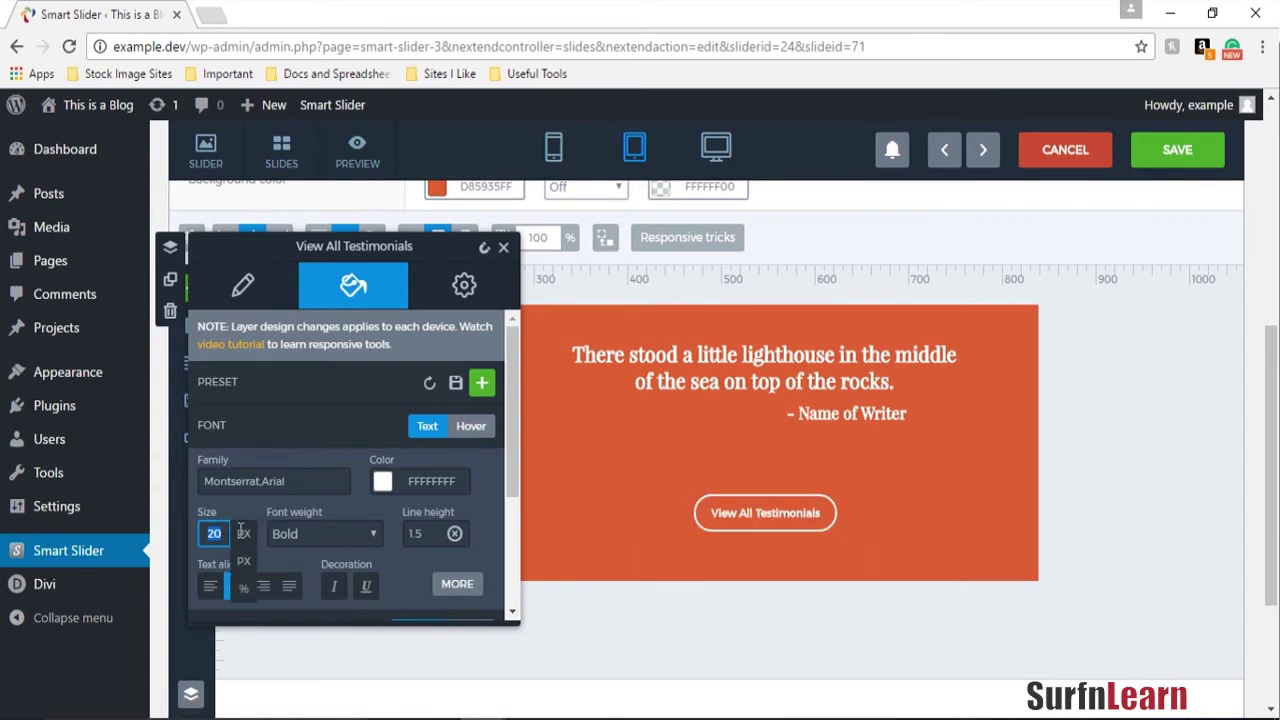
text(4)
click(207, 511)
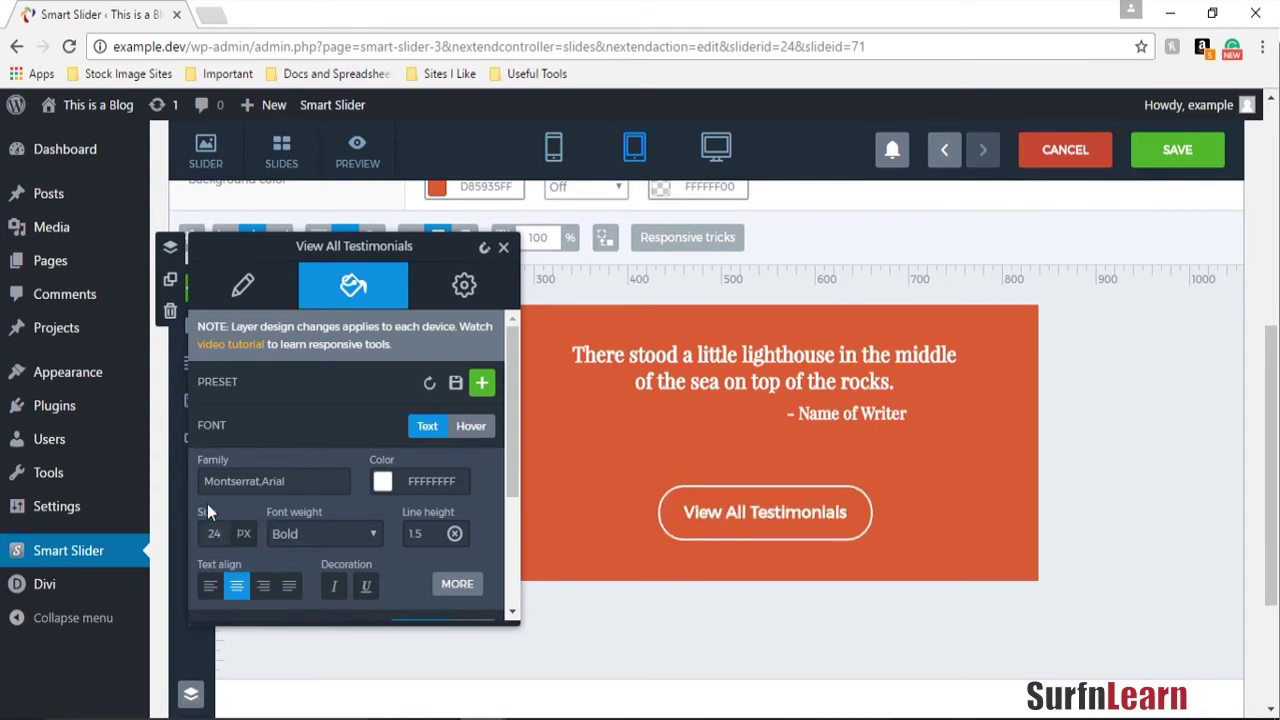
click(823, 636)
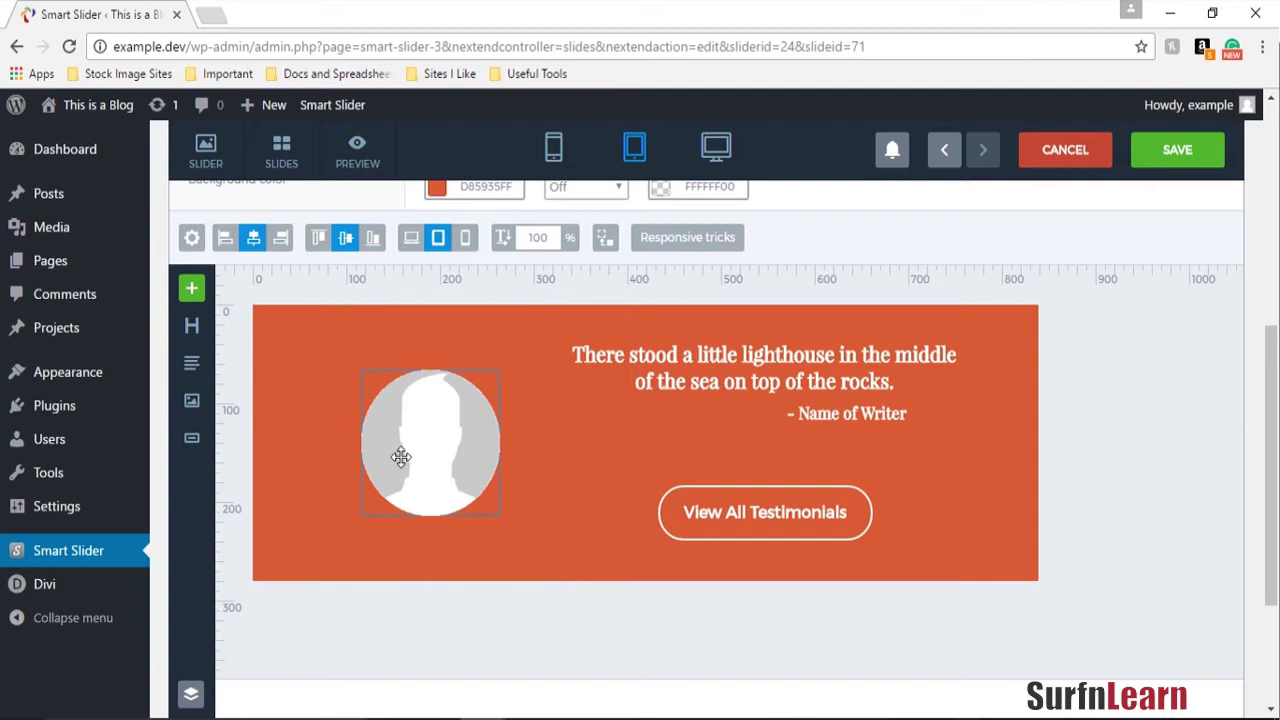
Duplicate the round placeholder-human.gif image layer in the tablet layout and hide the copy on mobile and desktop.
click(431, 461)
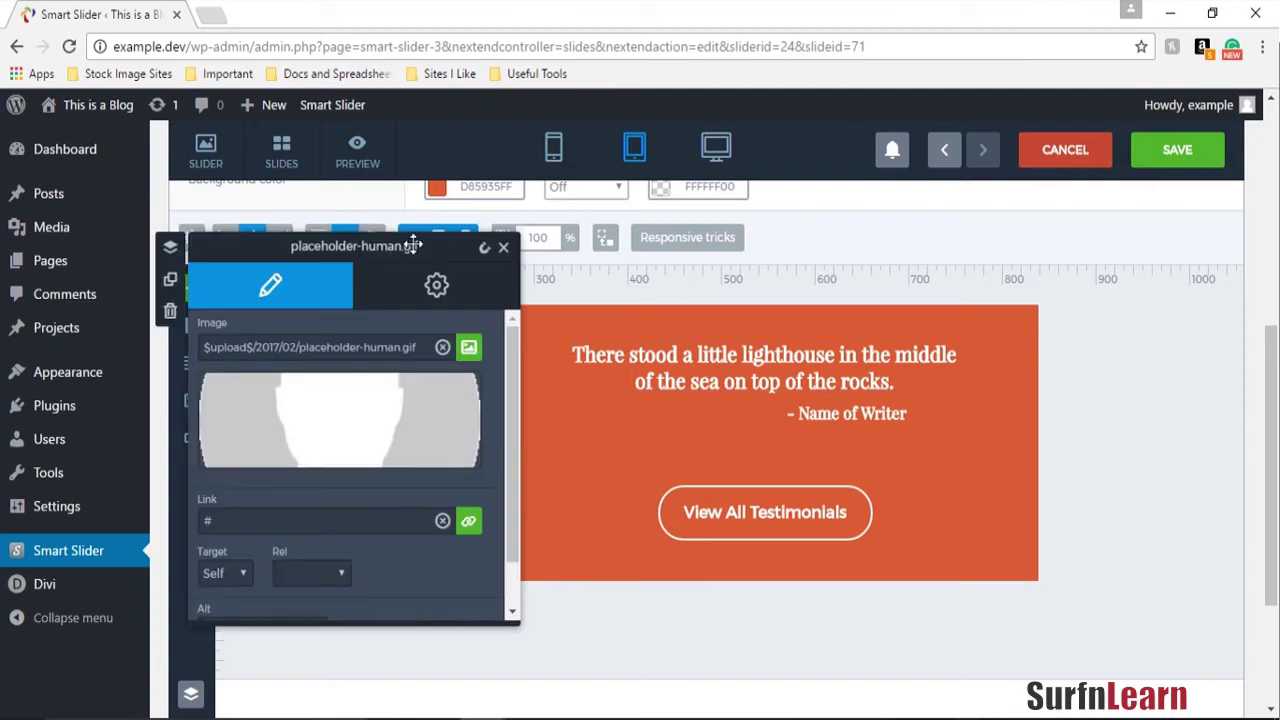
drag(413, 246, 1102, 257)
right_click(432, 408)
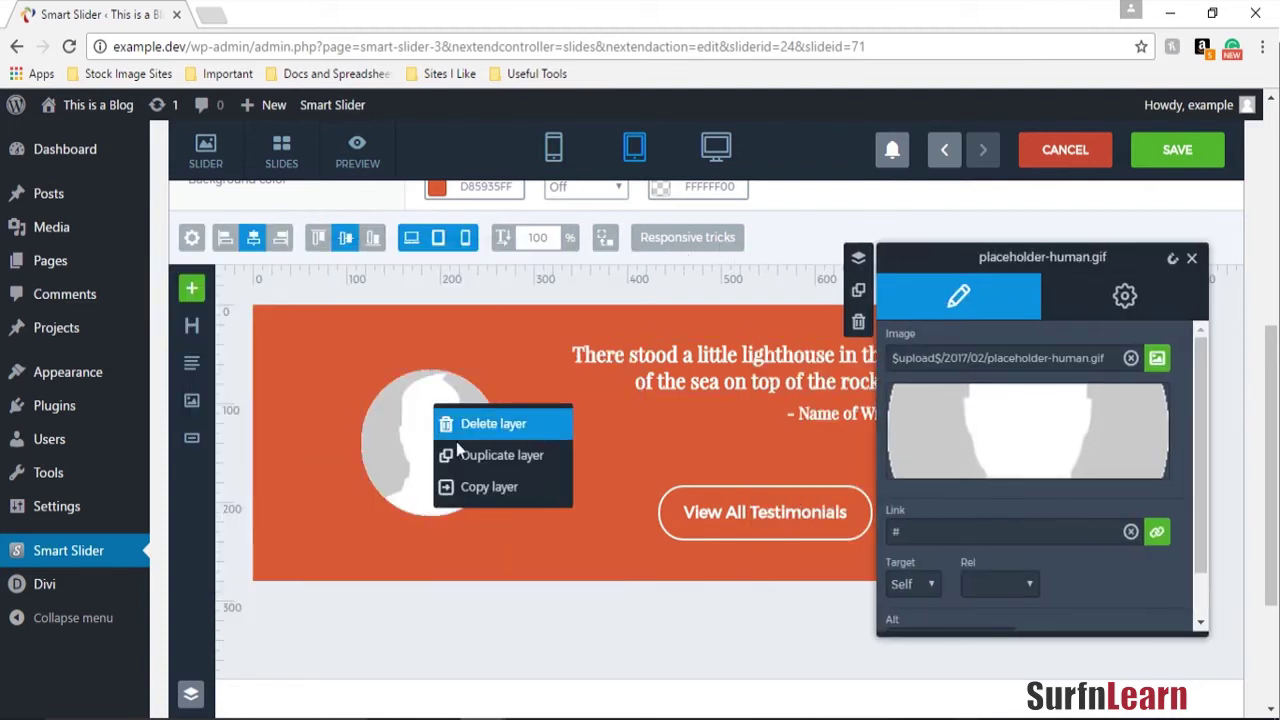
click(525, 458)
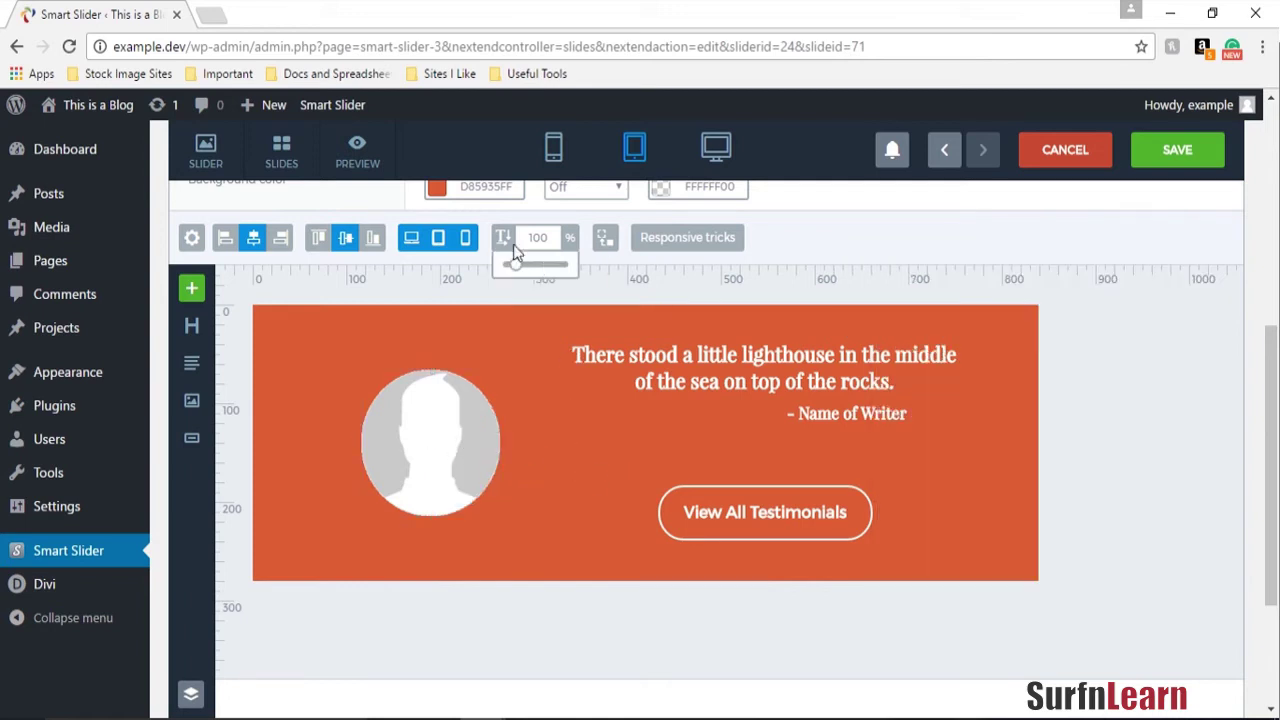
click(465, 238)
click(411, 237)
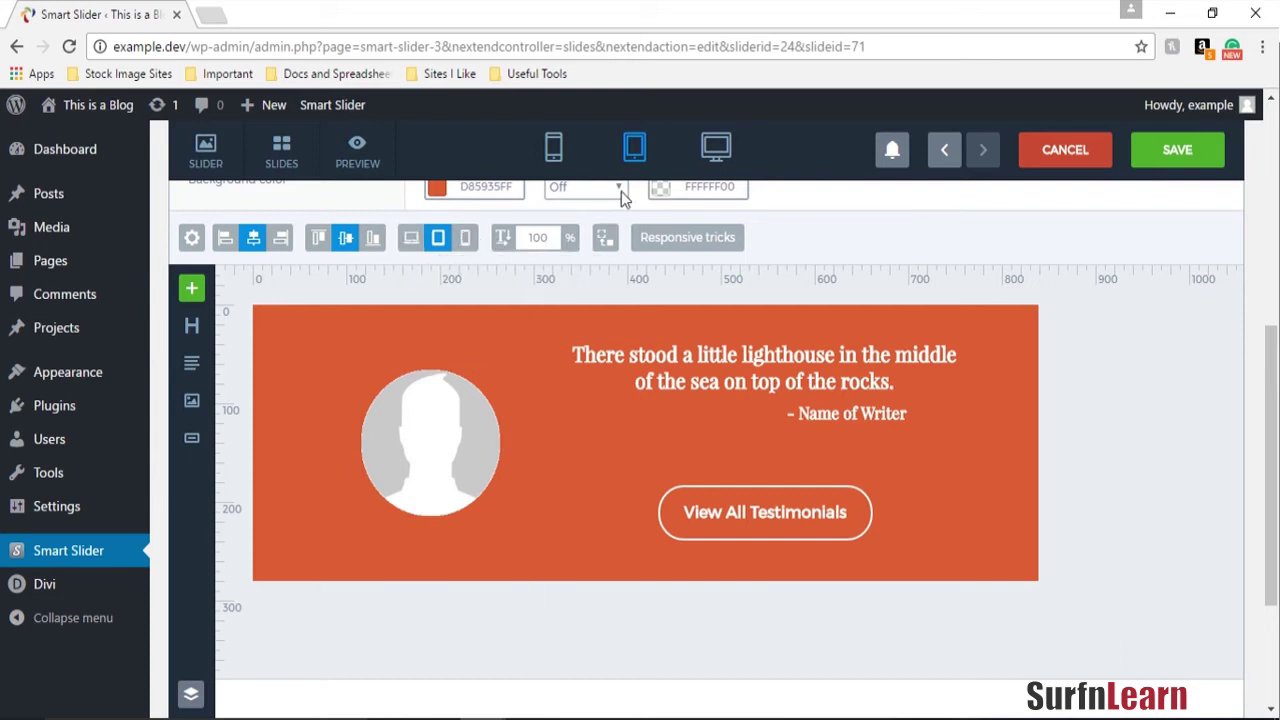
Switch to the desktop layout and hide the original placeholder-human.gif image on tablet.
click(715, 148)
click(502, 491)
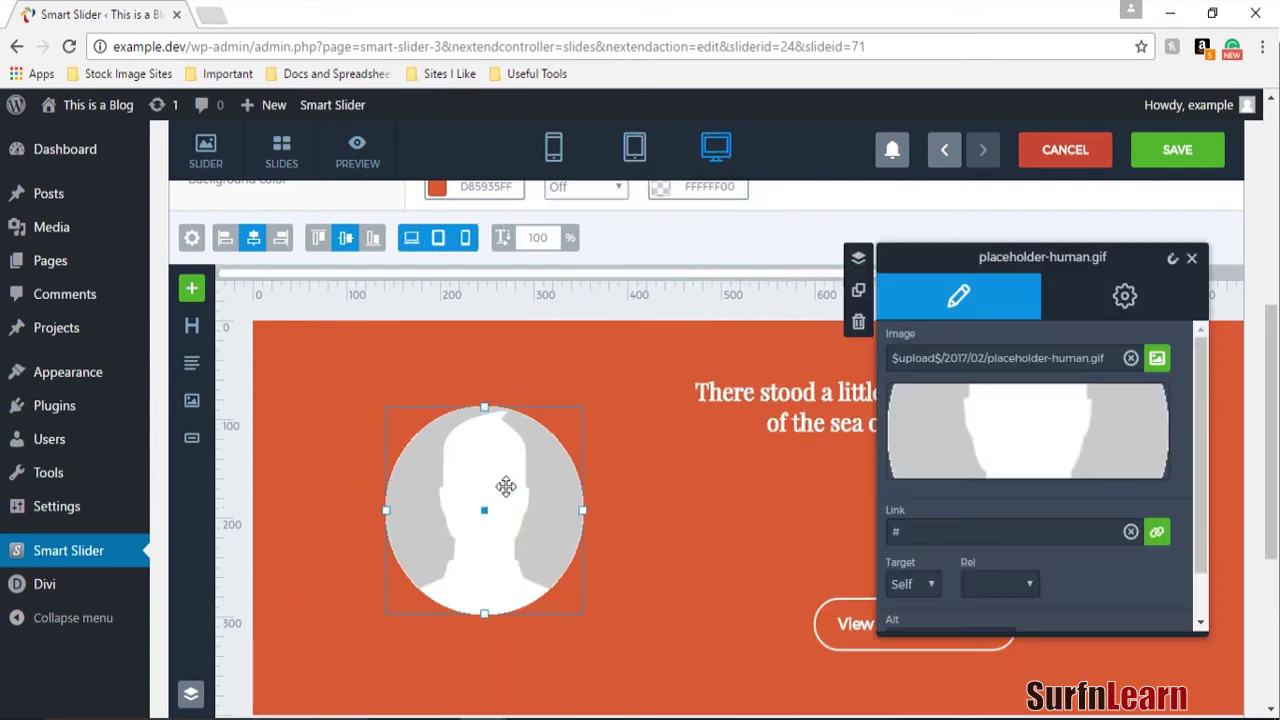
click(438, 237)
In the tablet layout, enlarge the round placeholder image to about 180 px wide and shift it slightly up and to the left.
click(634, 148)
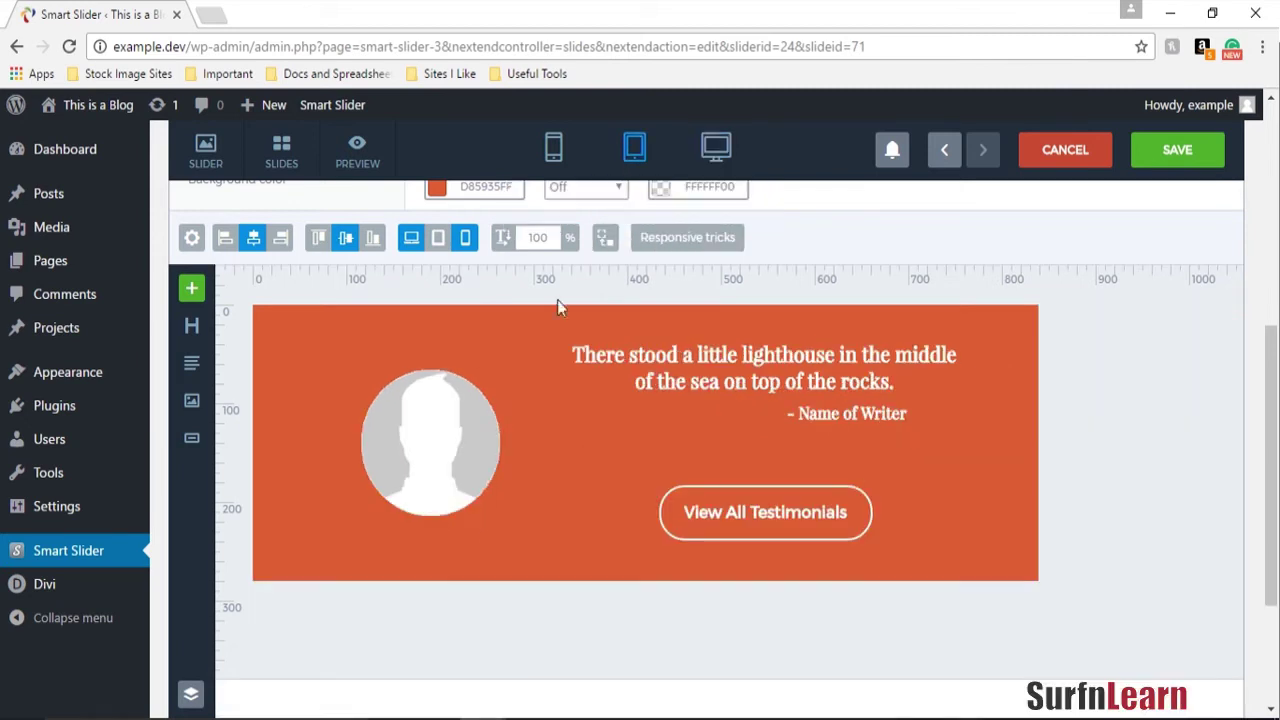
click(438, 425)
drag(500, 512, 548, 545)
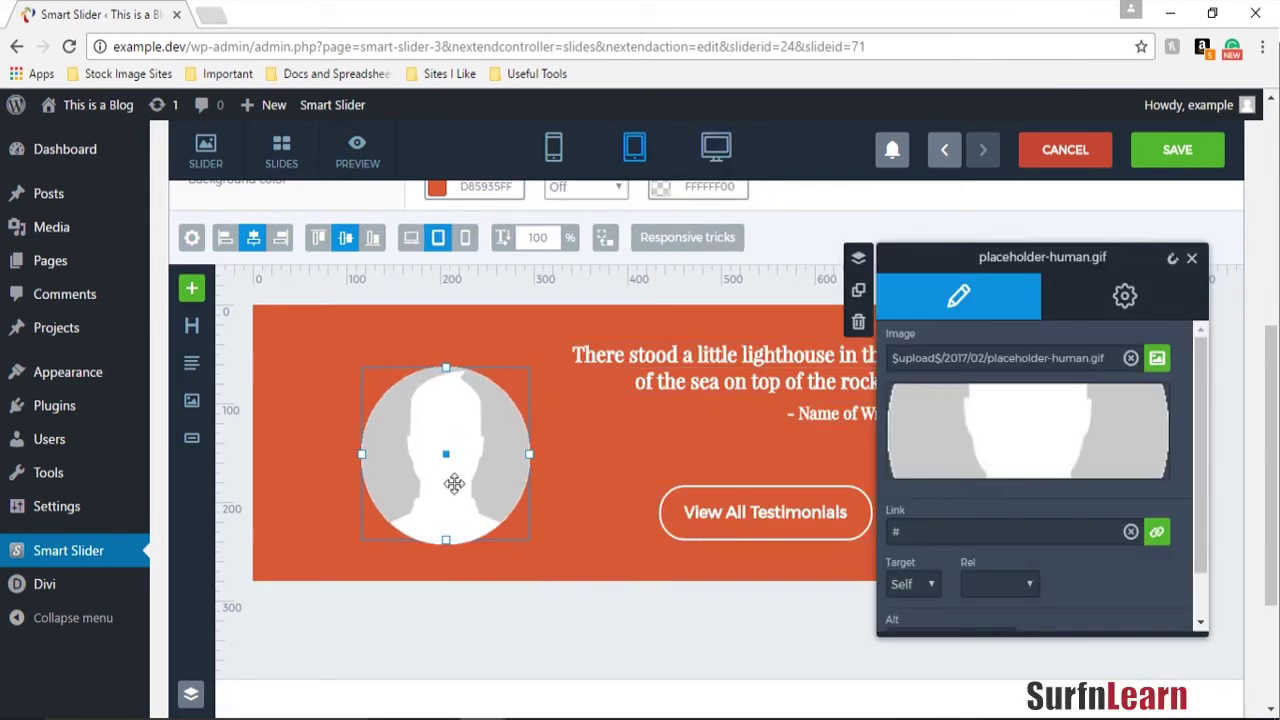
mouse_move(448, 480)
mouse_down()
mouse_move(425, 465)
mouse_move(435, 470)
mouse_up()
click(595, 623)
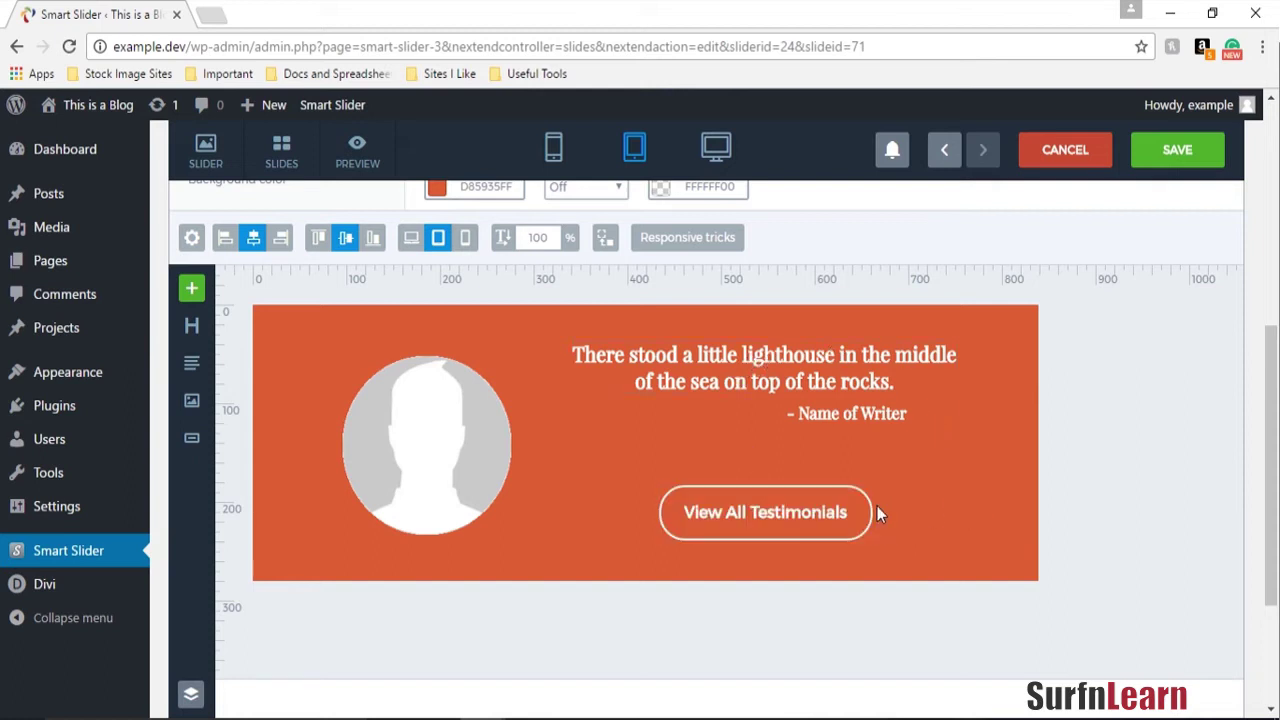
mouse_move(552, 161)
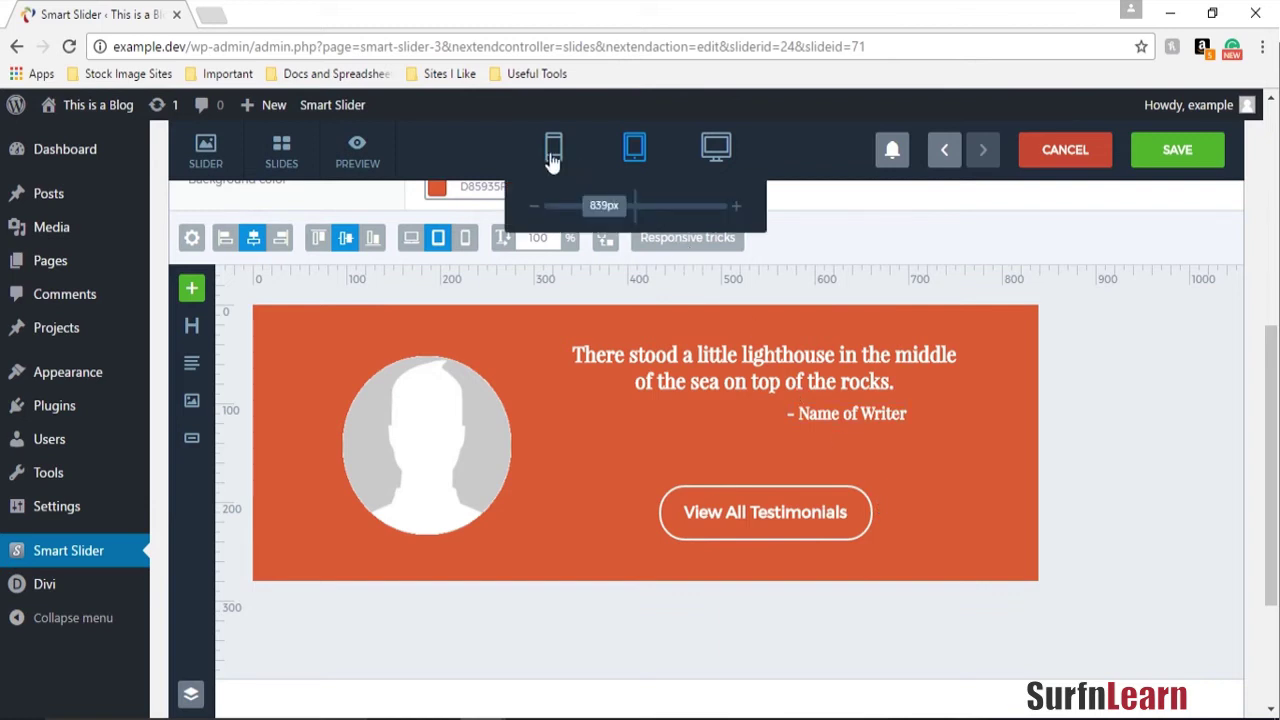
In the mobile layout, duplicate the lighthouse quote heading layer and hide the copy on desktop.
click(552, 161)
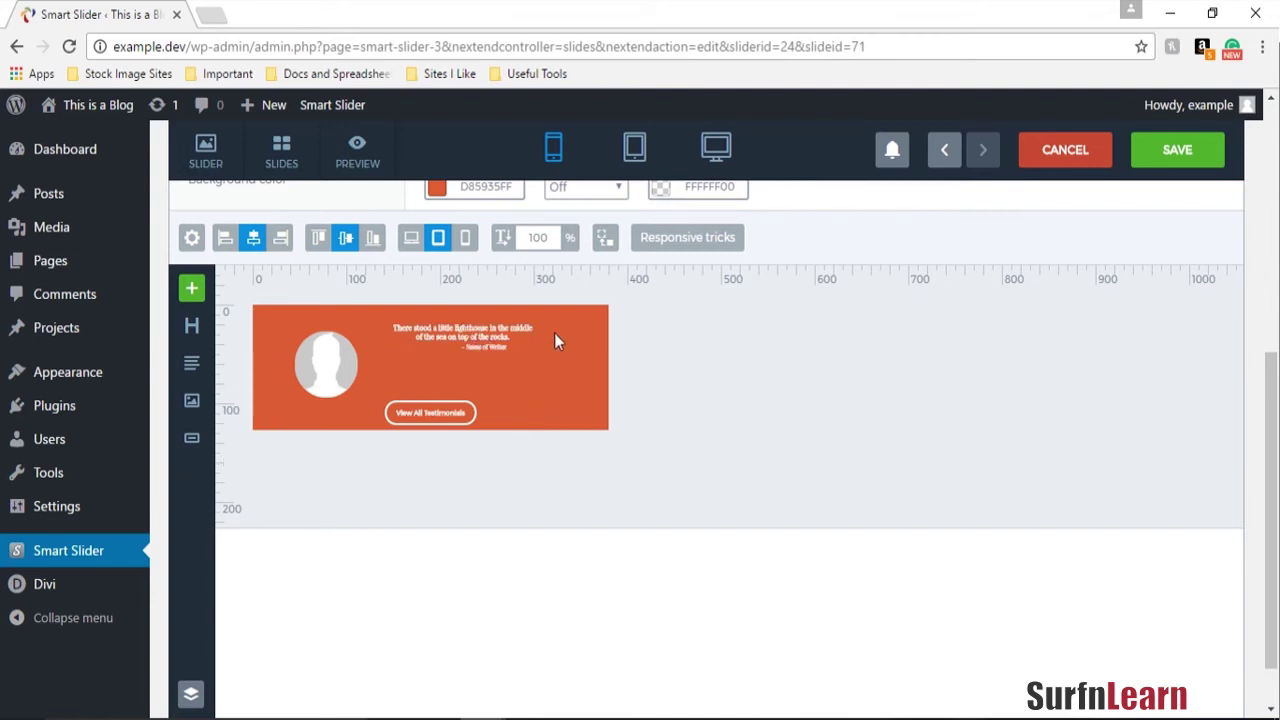
right_click(436, 333)
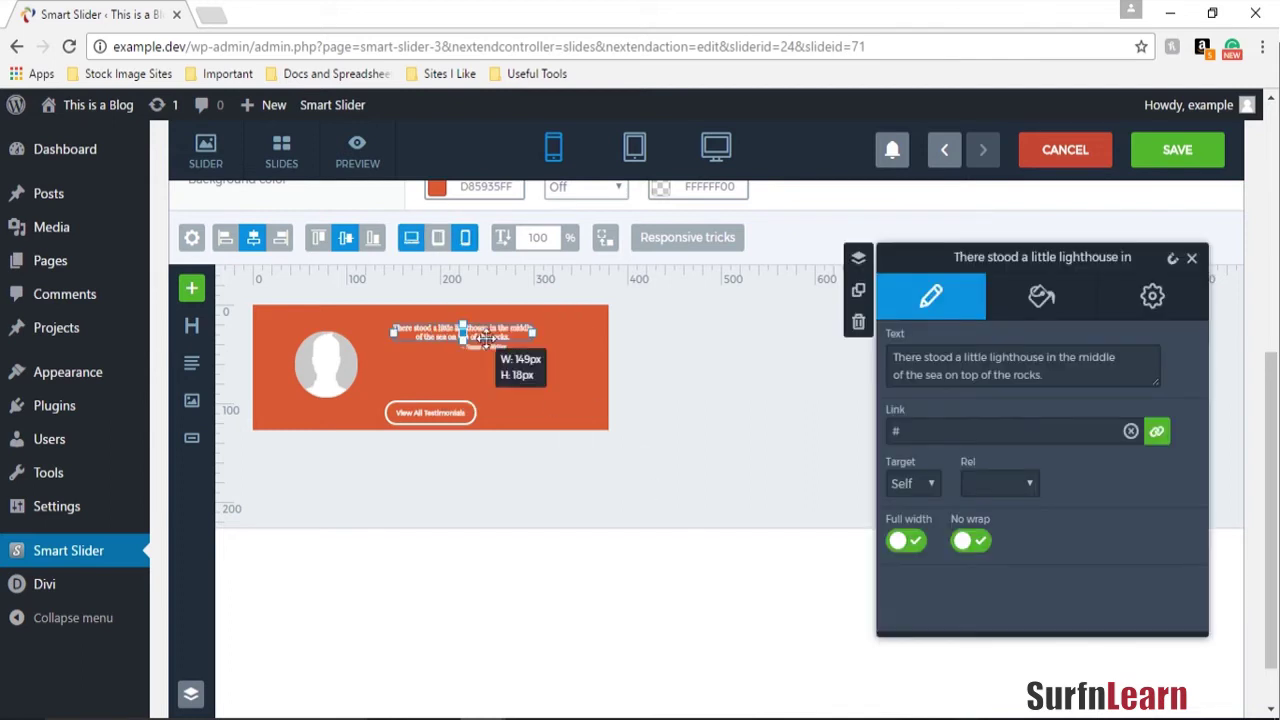
right_click(495, 332)
click(556, 368)
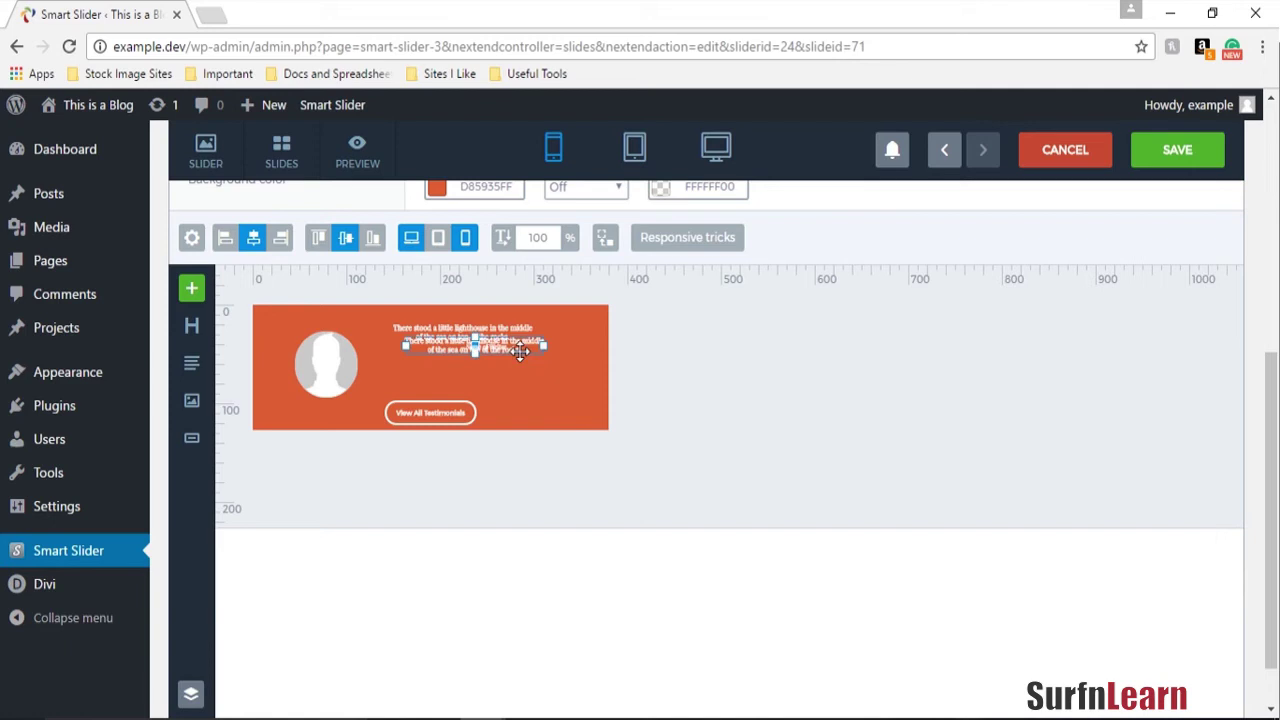
click(474, 346)
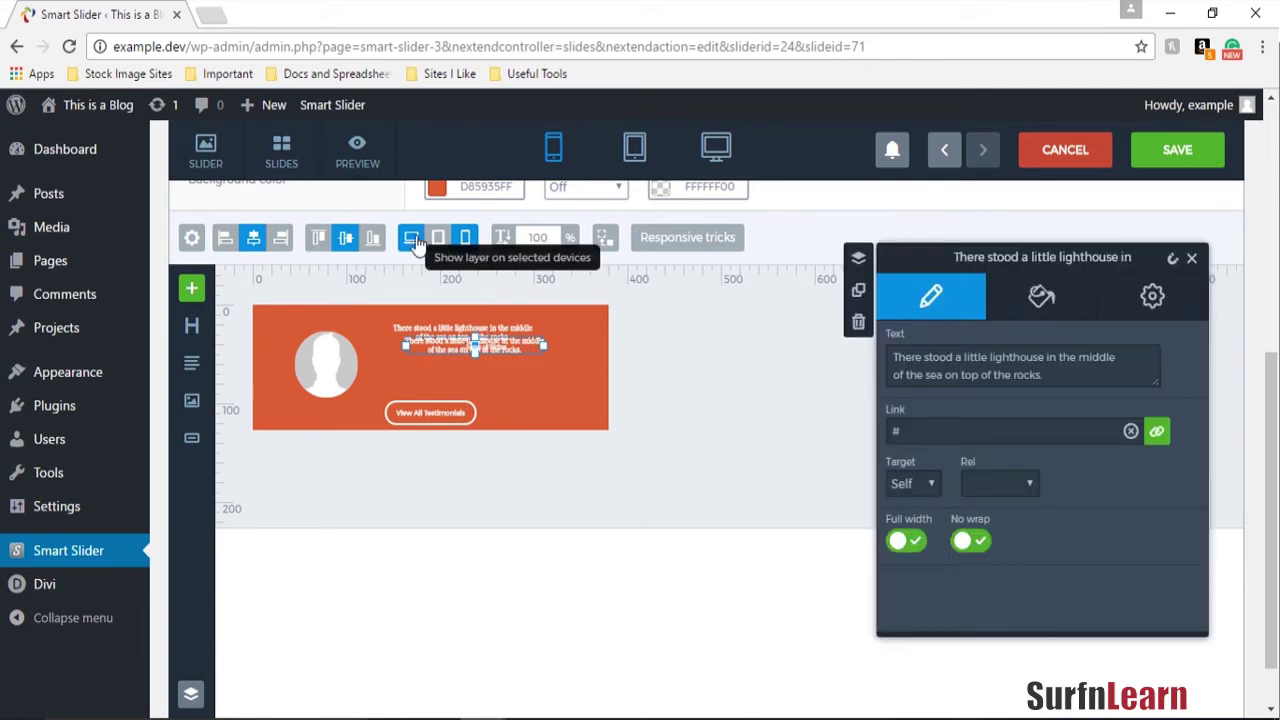
click(417, 245)
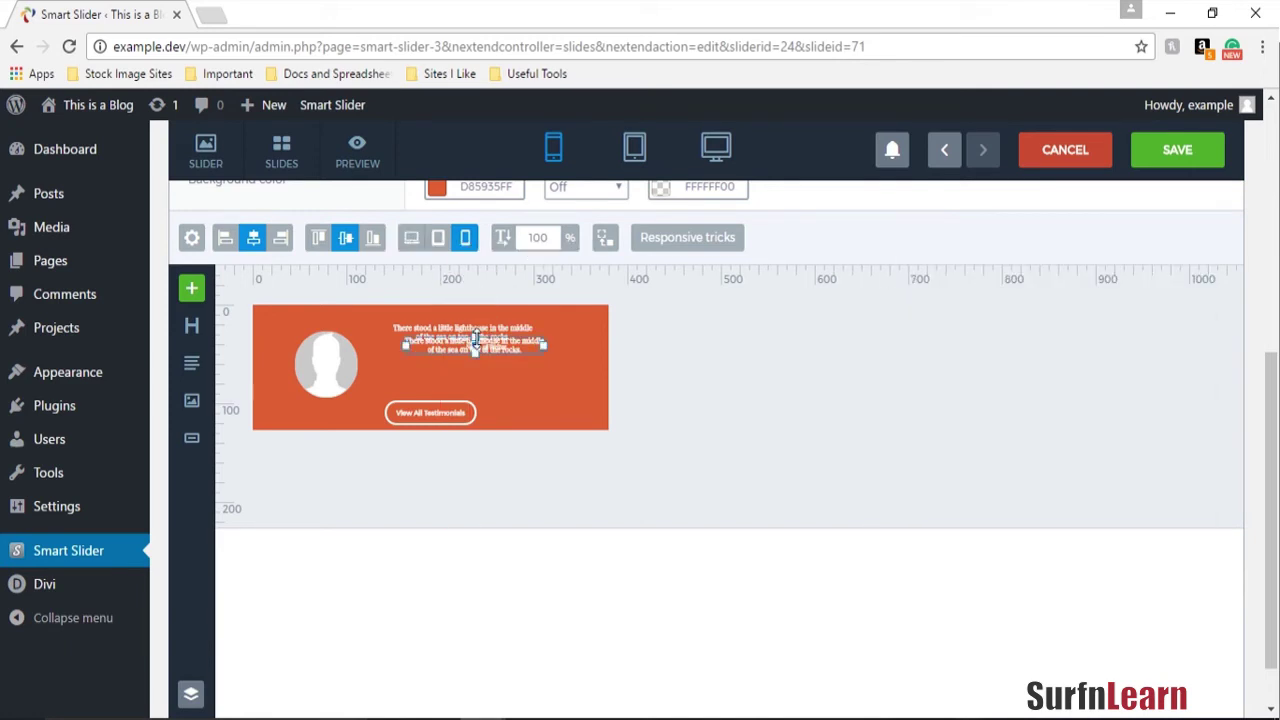
Hide the original quote heading on mobile from the desktop layout, and move its mobile-only copy to about X 2, Y -87 px in the mobile layout.
click(714, 148)
click(940, 405)
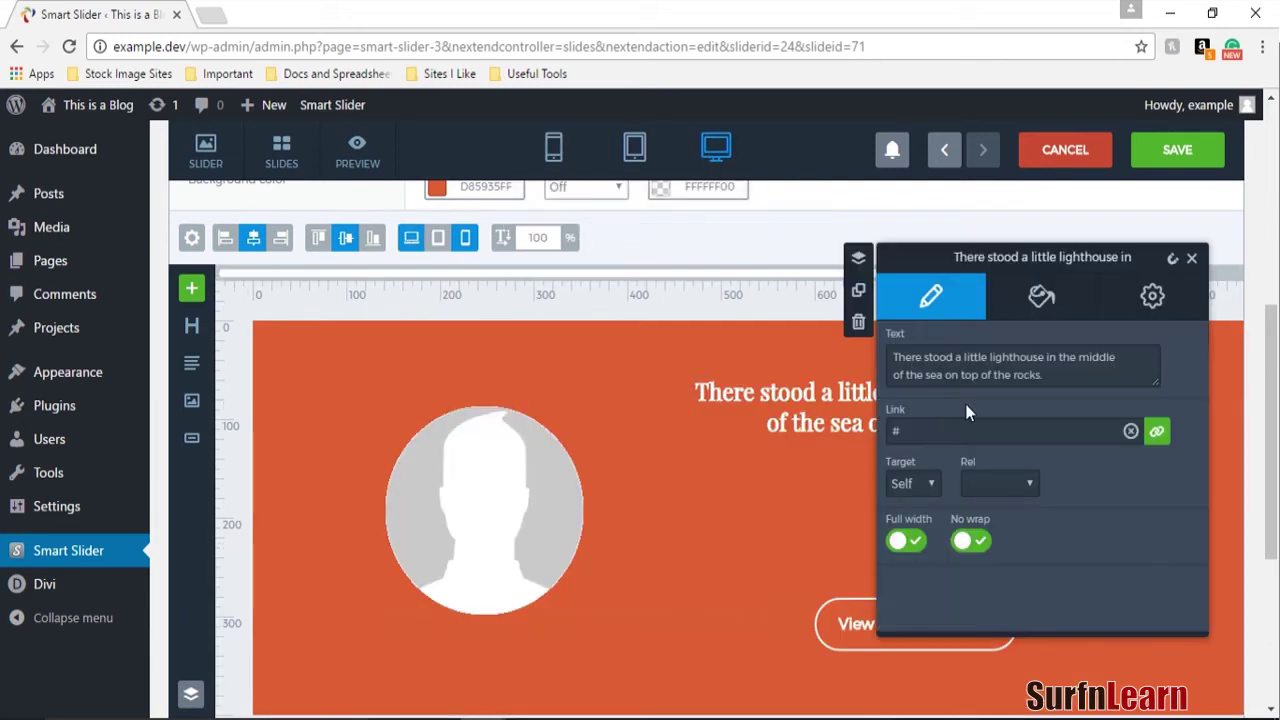
click(1154, 297)
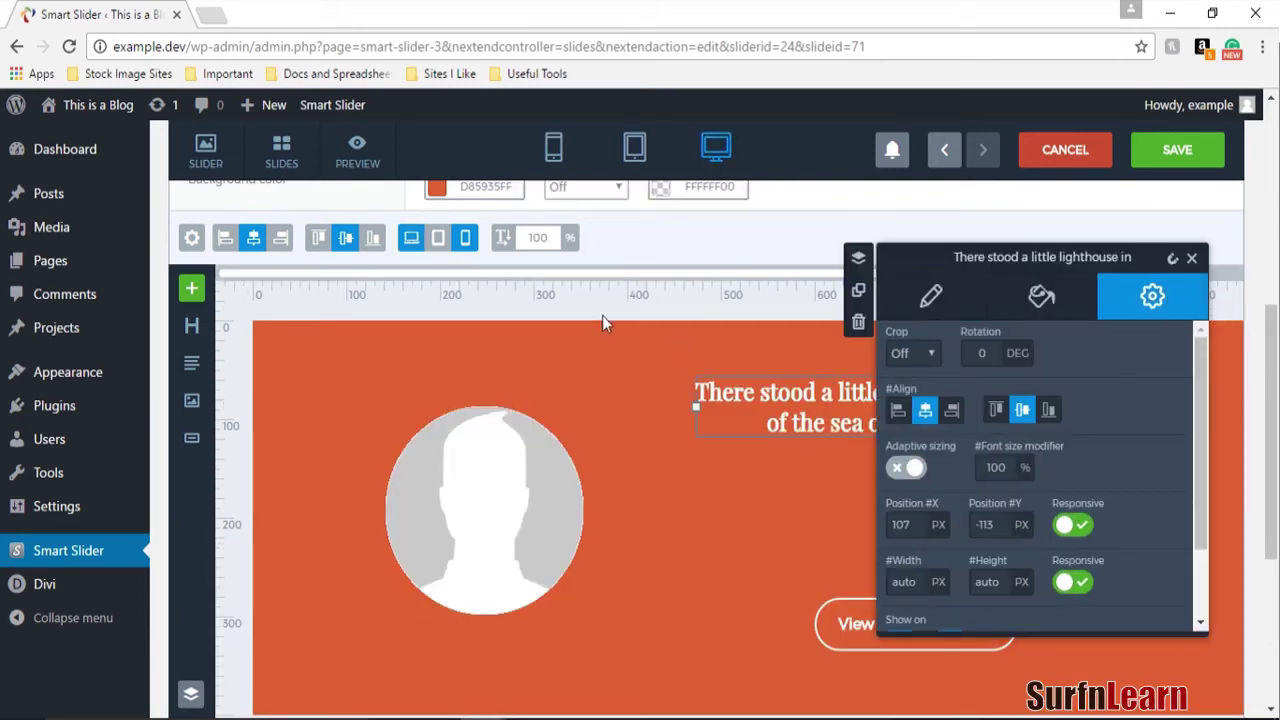
click(449, 243)
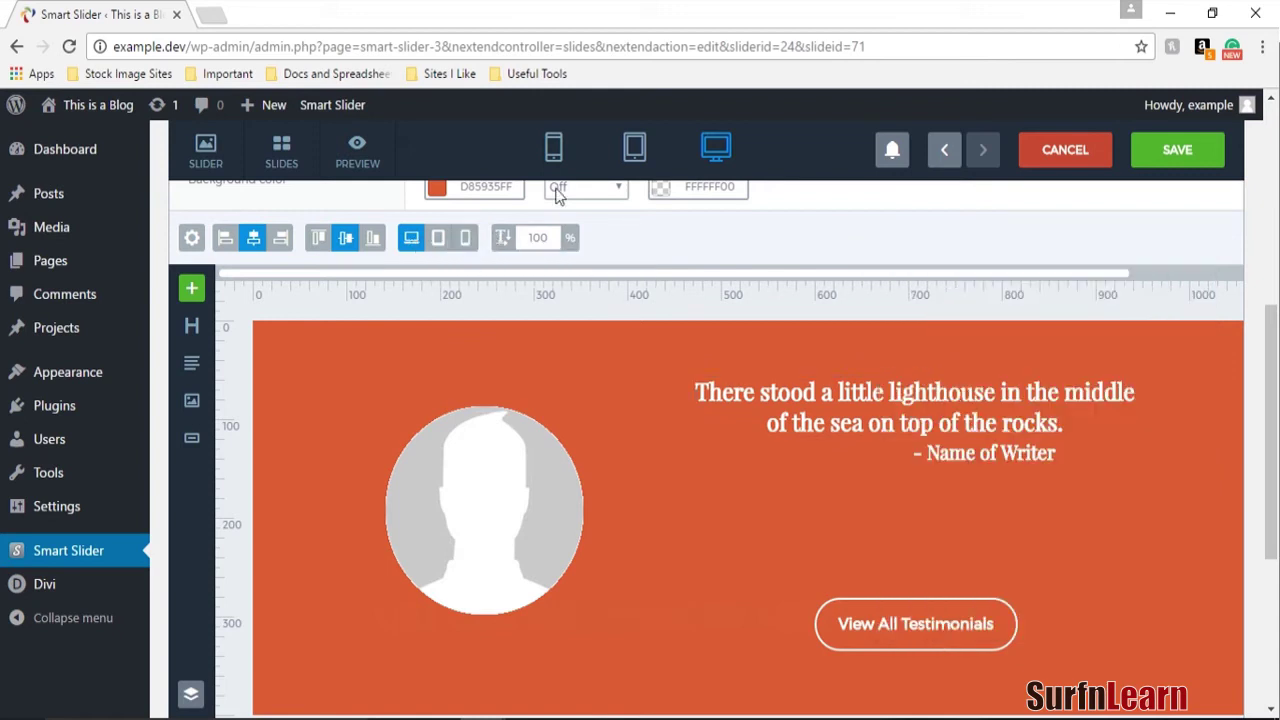
click(555, 152)
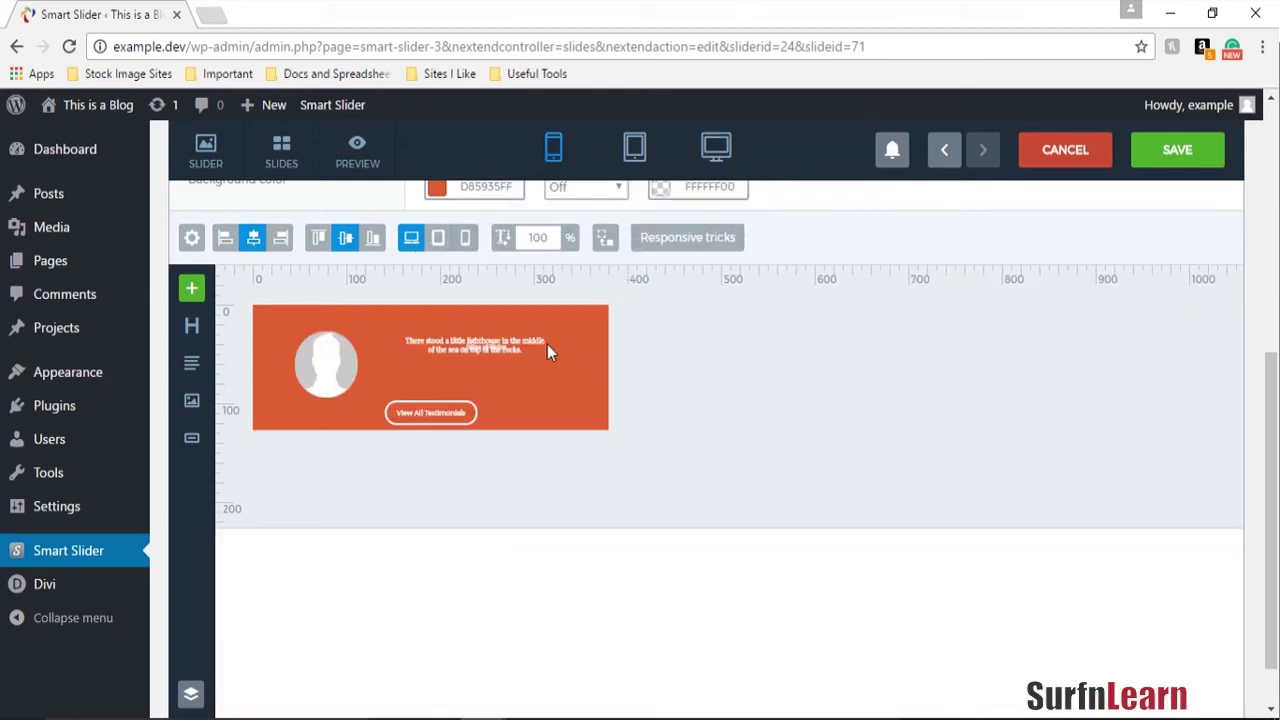
drag(547, 350, 428, 335)
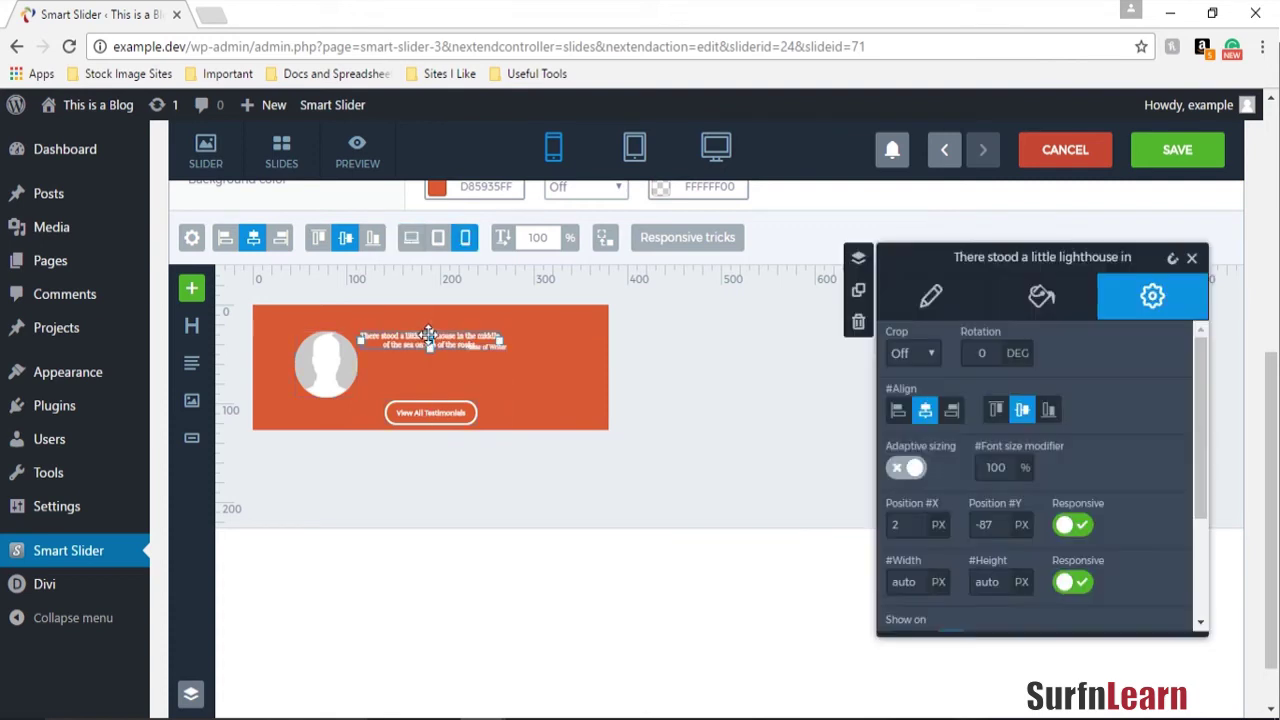
Duplicate the "- Name of Writer" layer in the mobile layout, hiding the copy on desktop and the original on mobile.
click(490, 347)
right_click(489, 347)
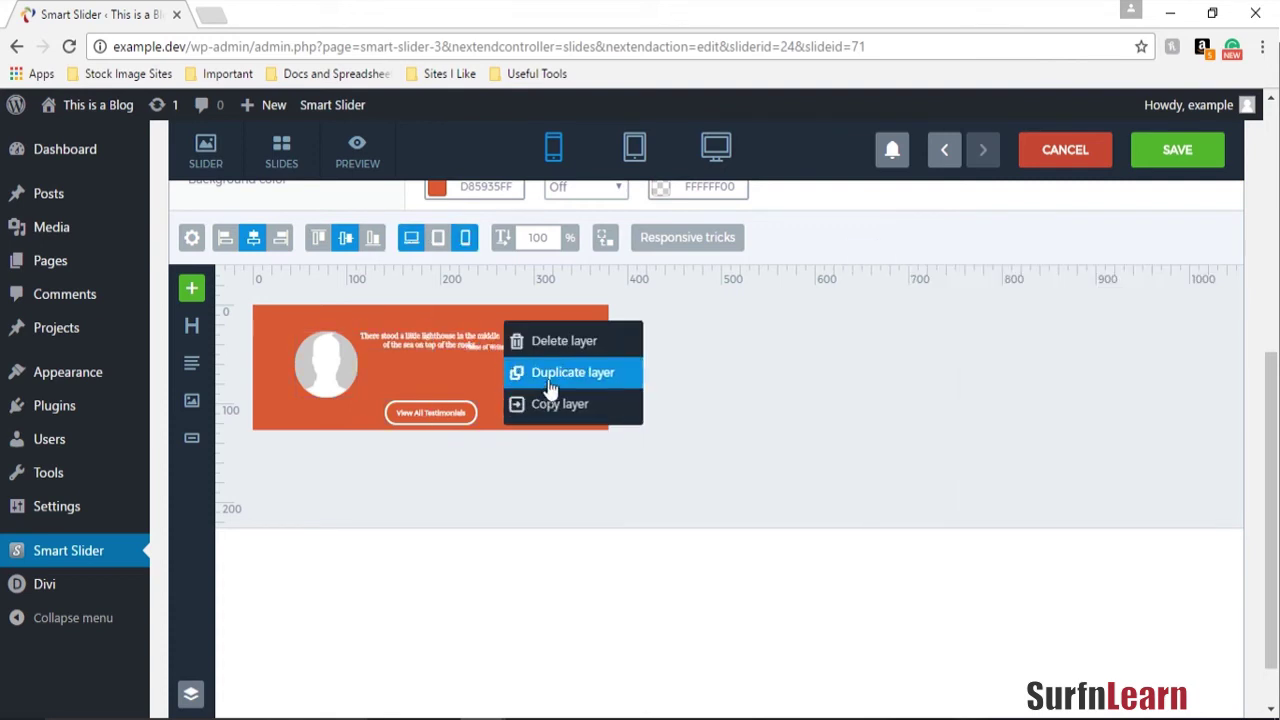
click(550, 372)
mouse_move(488, 347)
mouse_down()
mouse_move(500, 357)
mouse_move(488, 345)
mouse_up()
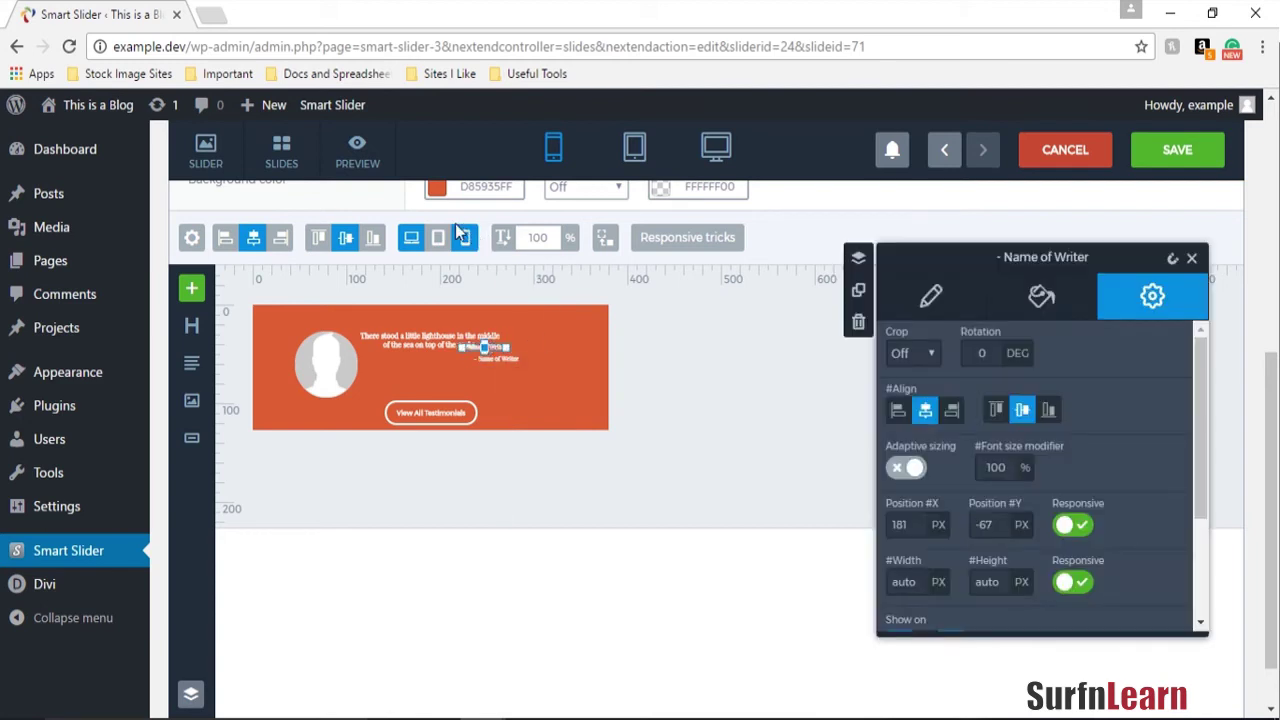
mouse_move(620, 150)
click(413, 240)
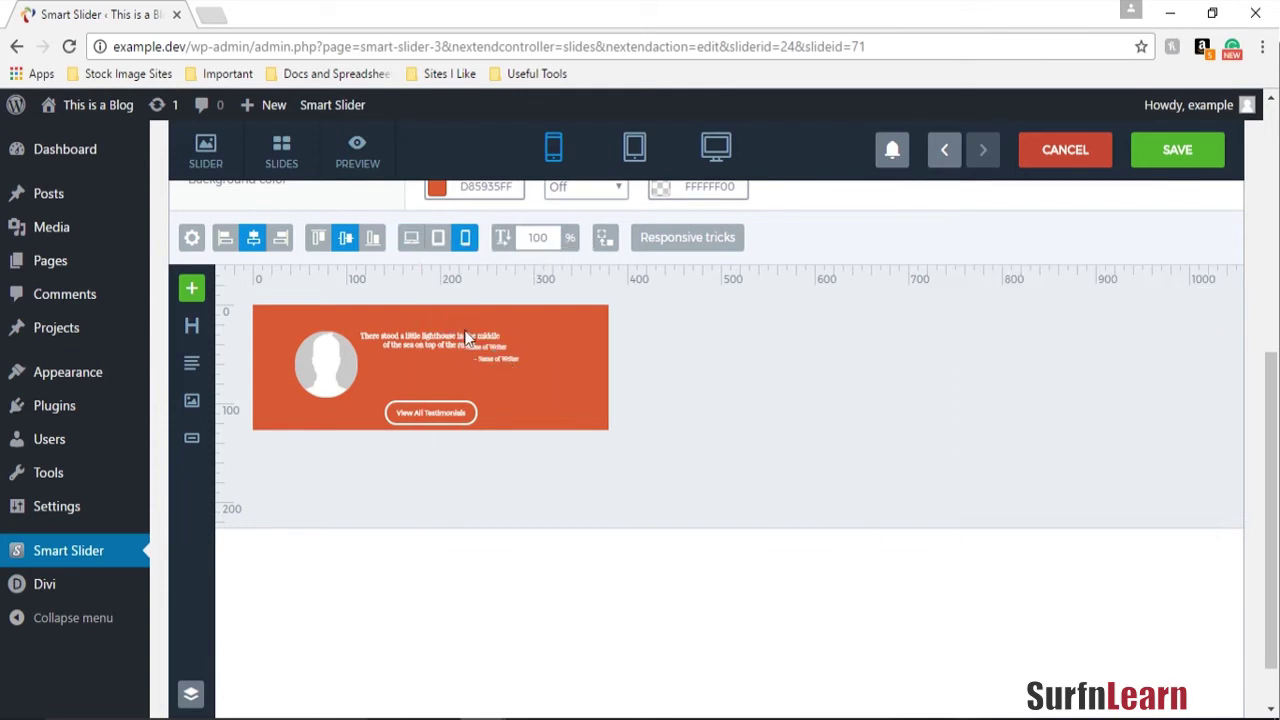
click(505, 356)
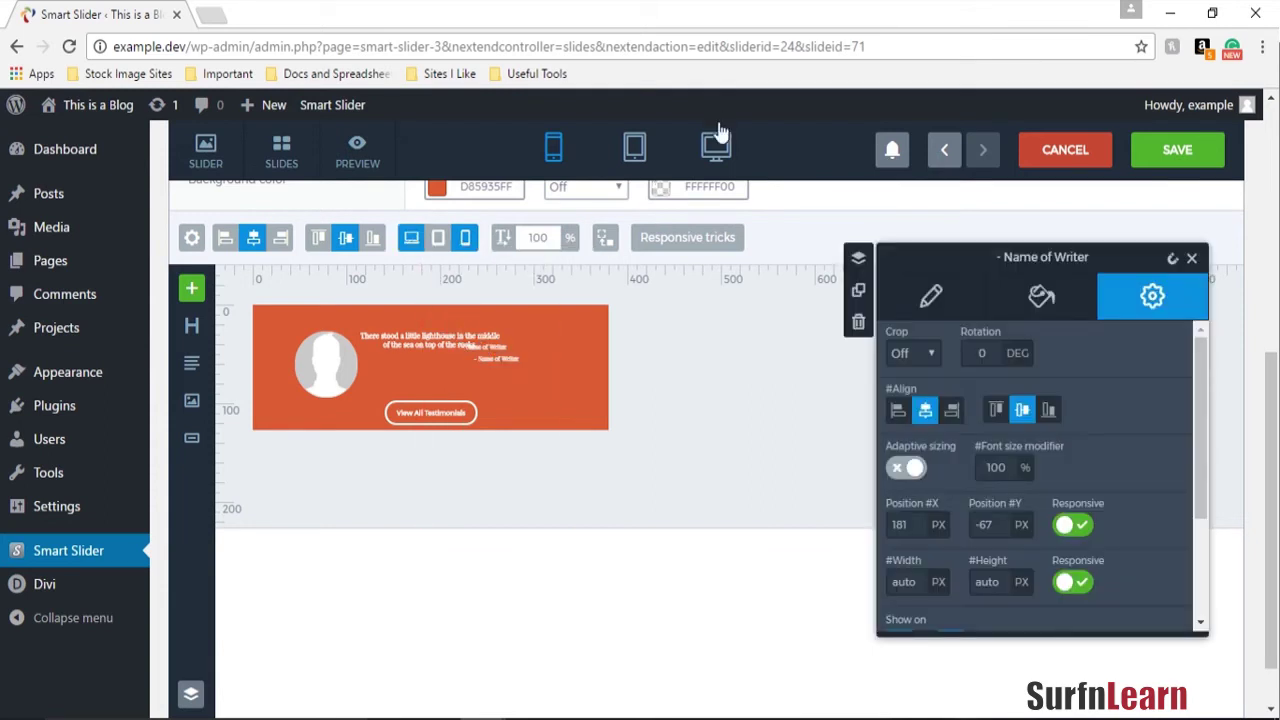
click(465, 237)
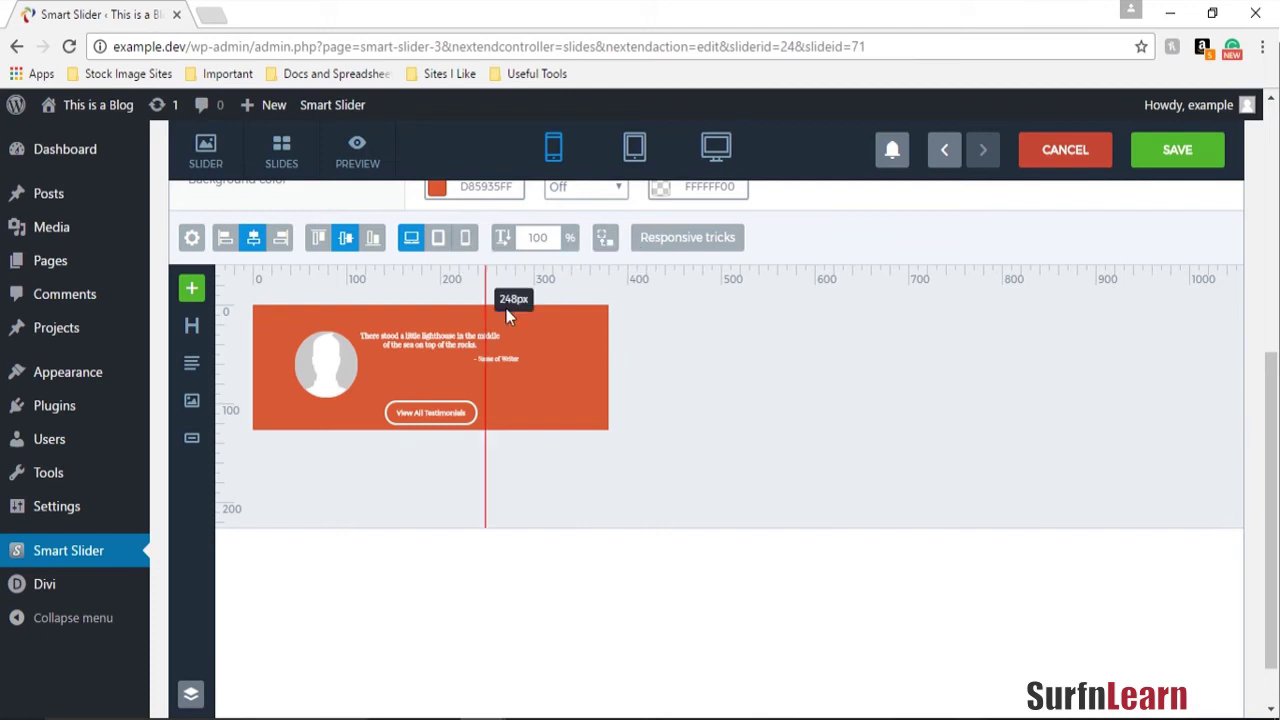
Duplicate the View All Testimonials button in the mobile layout and hide the copy on desktop.
right_click(447, 423)
click(506, 437)
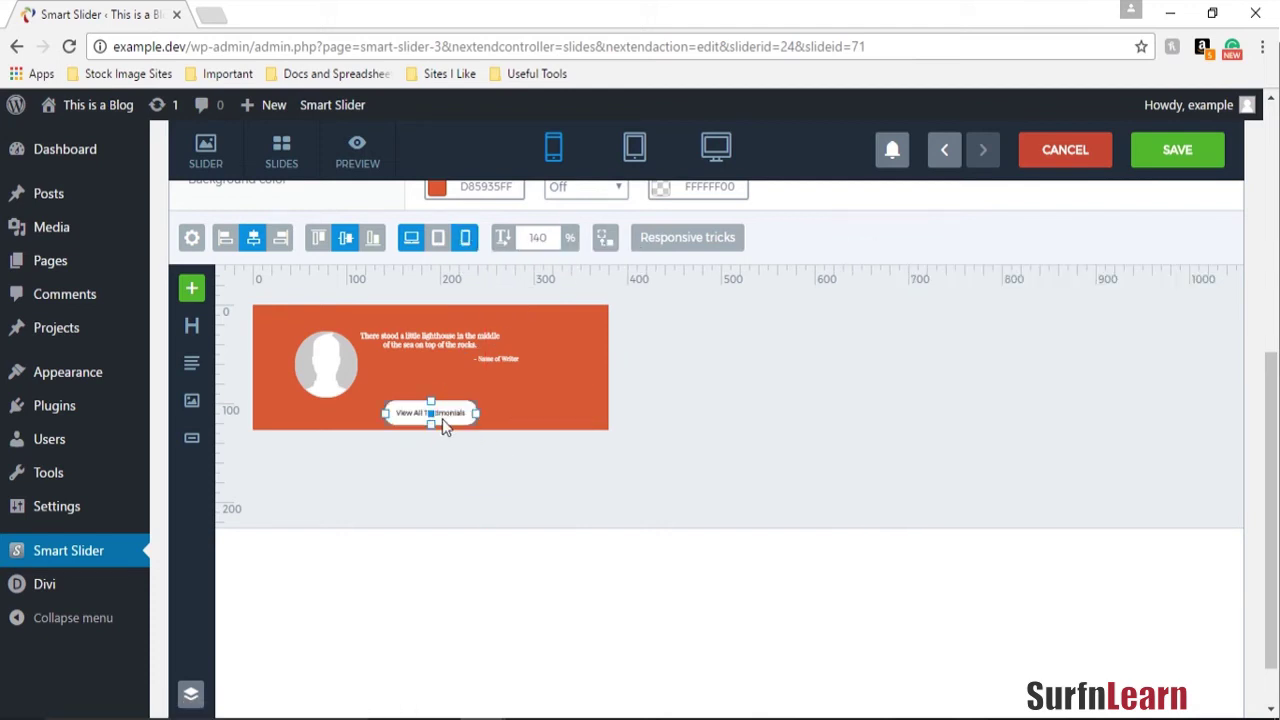
click(436, 240)
click(411, 239)
Switch to the desktop layout and hide the original View All Testimonials button on mobile.
click(712, 152)
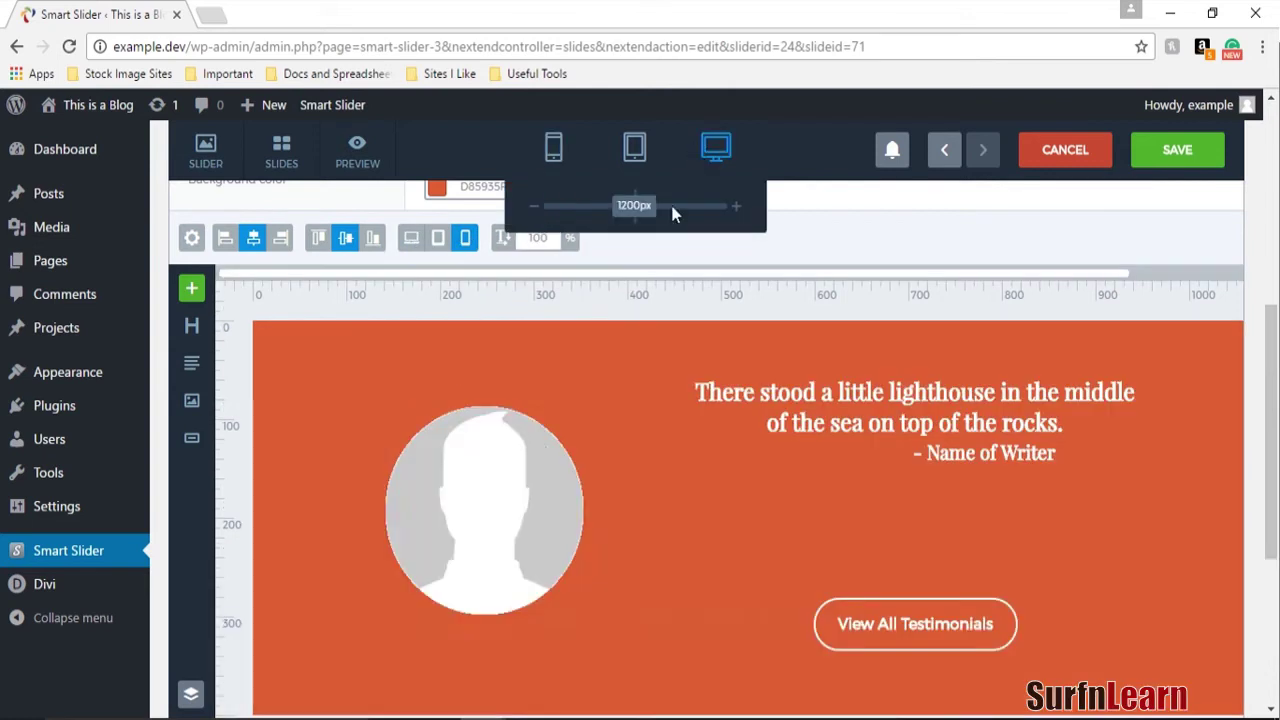
click(970, 637)
click(465, 240)
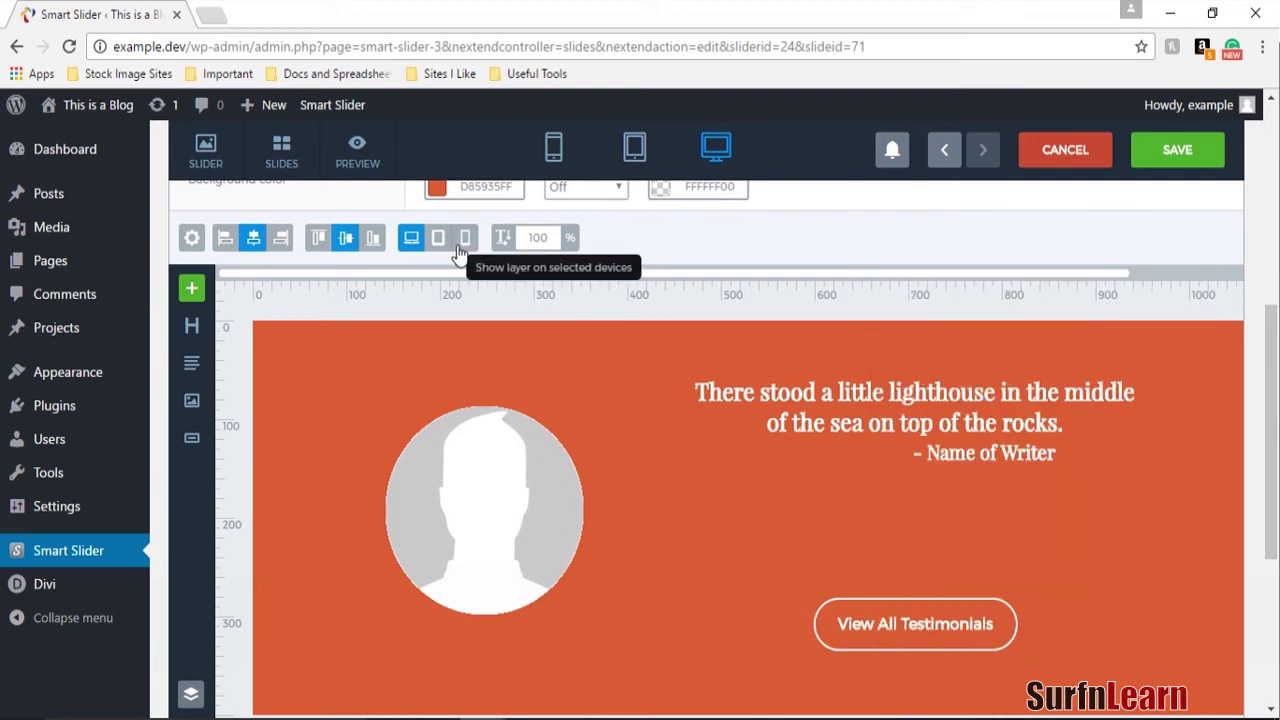
In the mobile layout, duplicate the round placeholder-human.gif image and hide the copy on desktop.
mouse_move(578, 180)
click(555, 148)
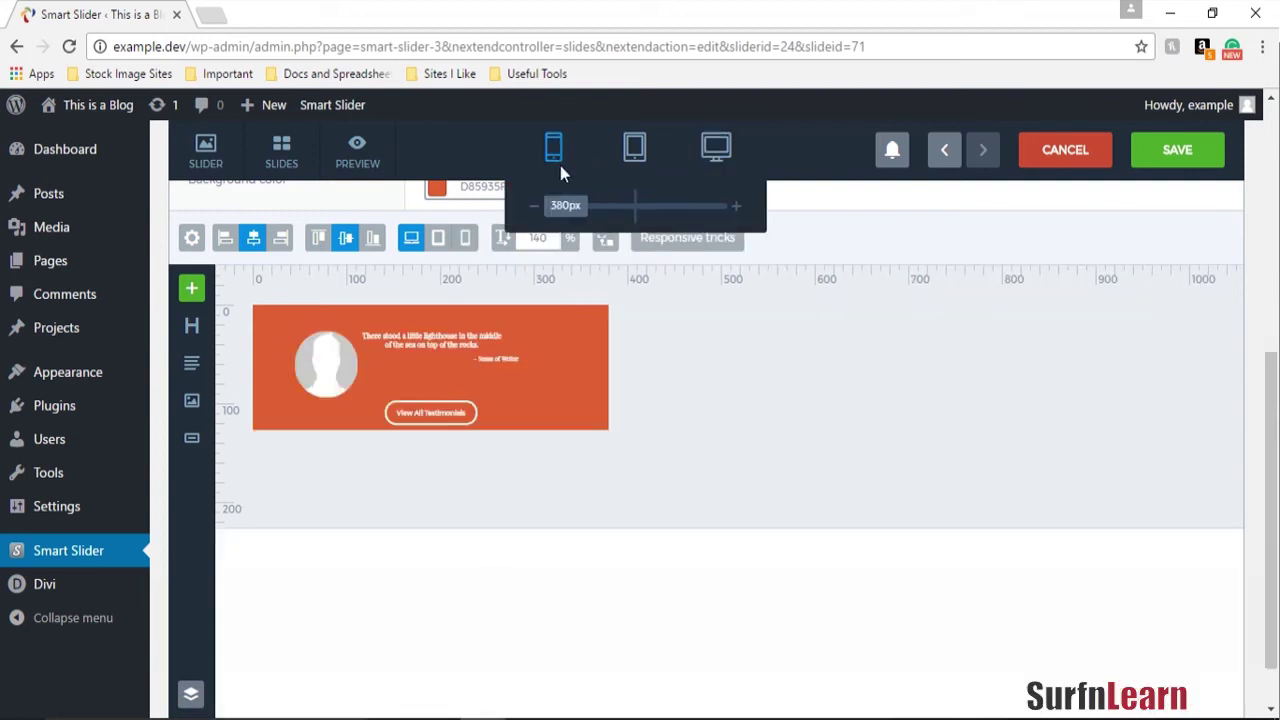
click(347, 364)
right_click(338, 345)
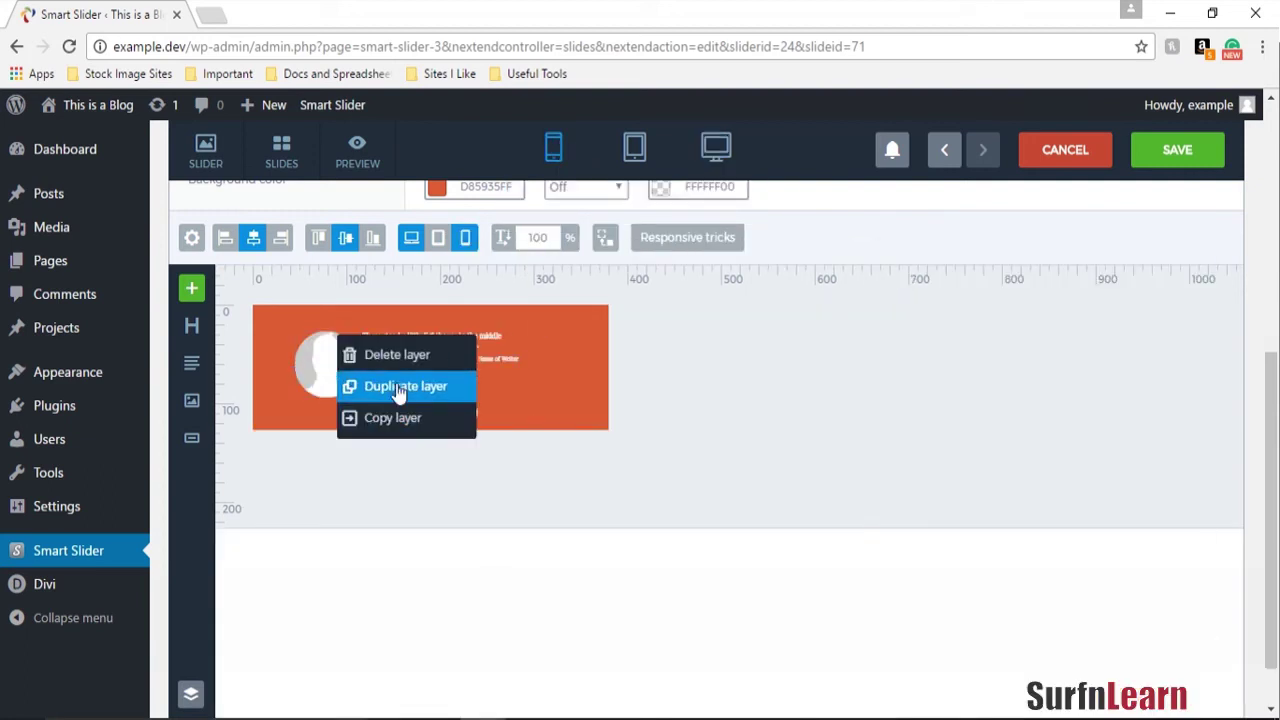
click(378, 388)
click(425, 292)
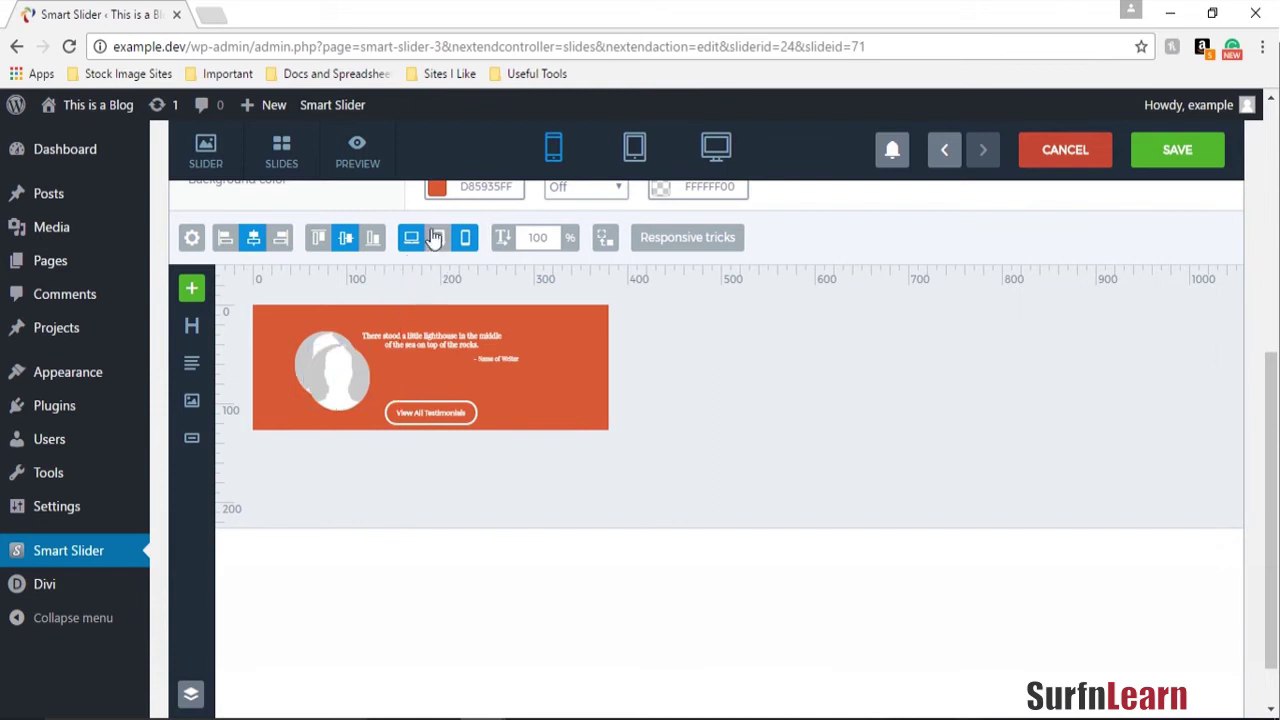
click(413, 239)
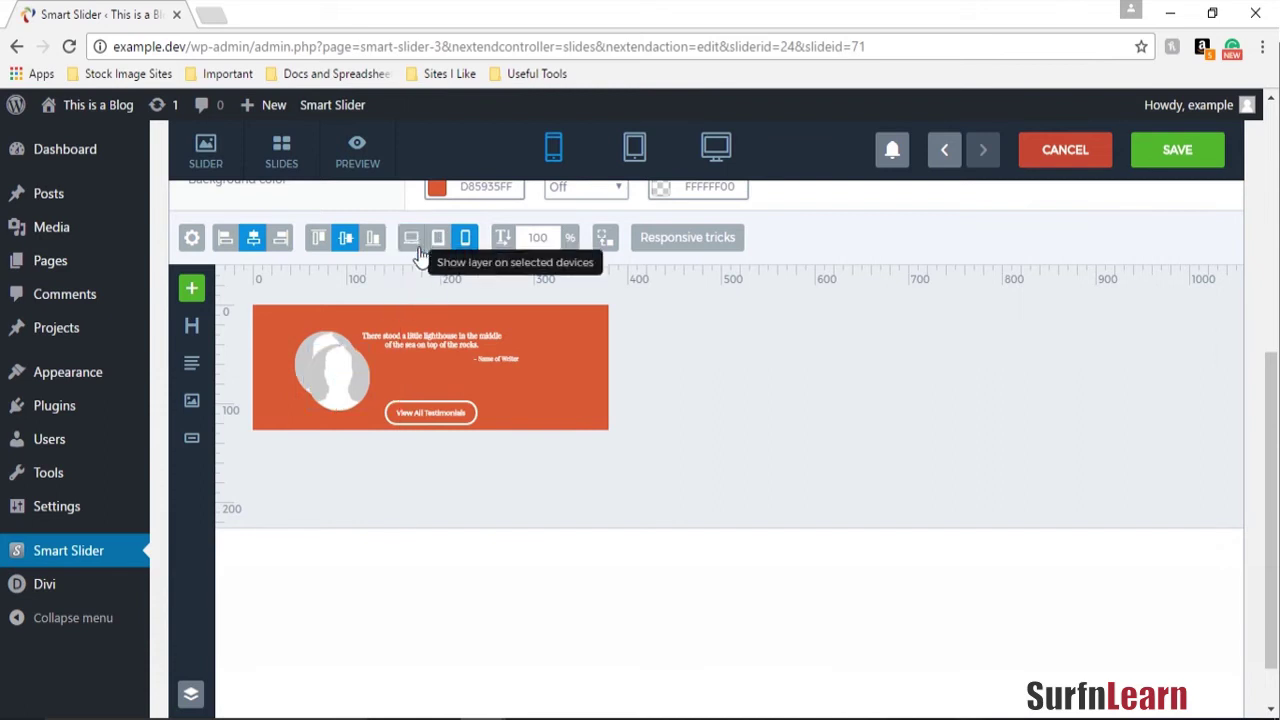
Hide the original placeholder image on mobile and move the mobile-only copy up and left to about X -436, Y -60 px.
click(322, 334)
click(465, 237)
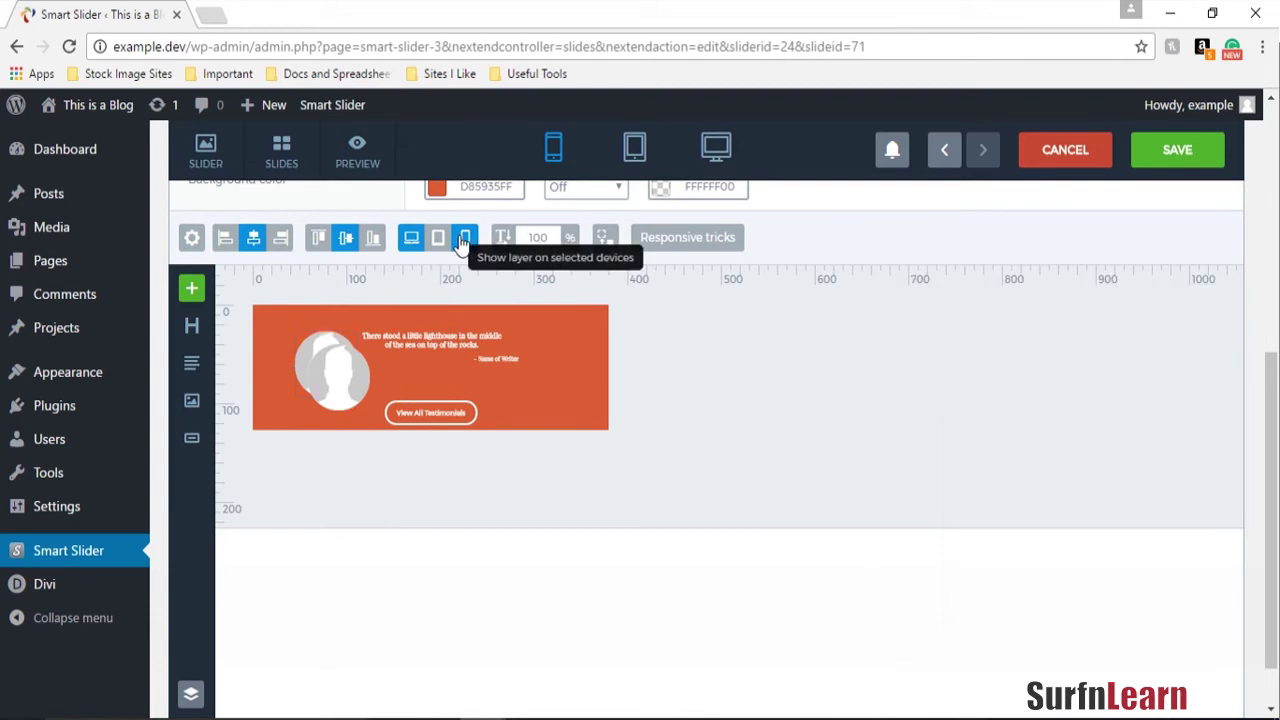
drag(340, 370, 303, 348)
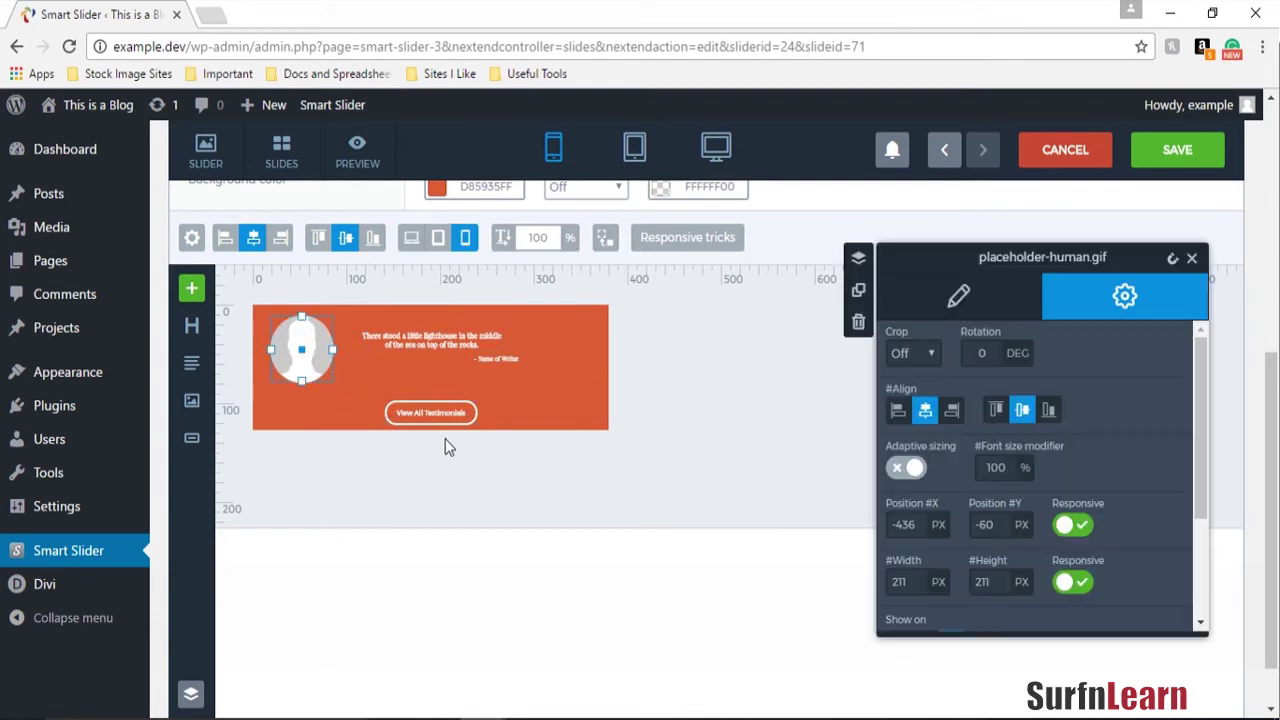
click(556, 480)
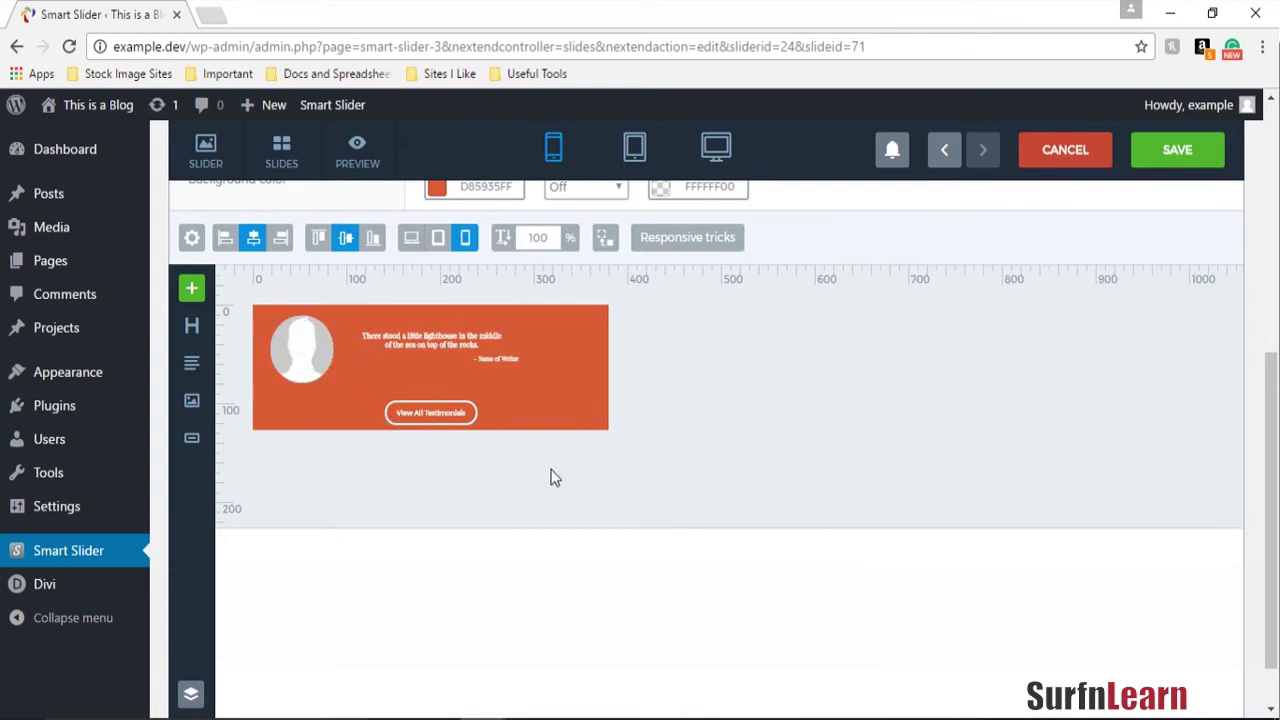
Set the font size of the mobile-only lighthouse quote heading to 30 px.
click(428, 344)
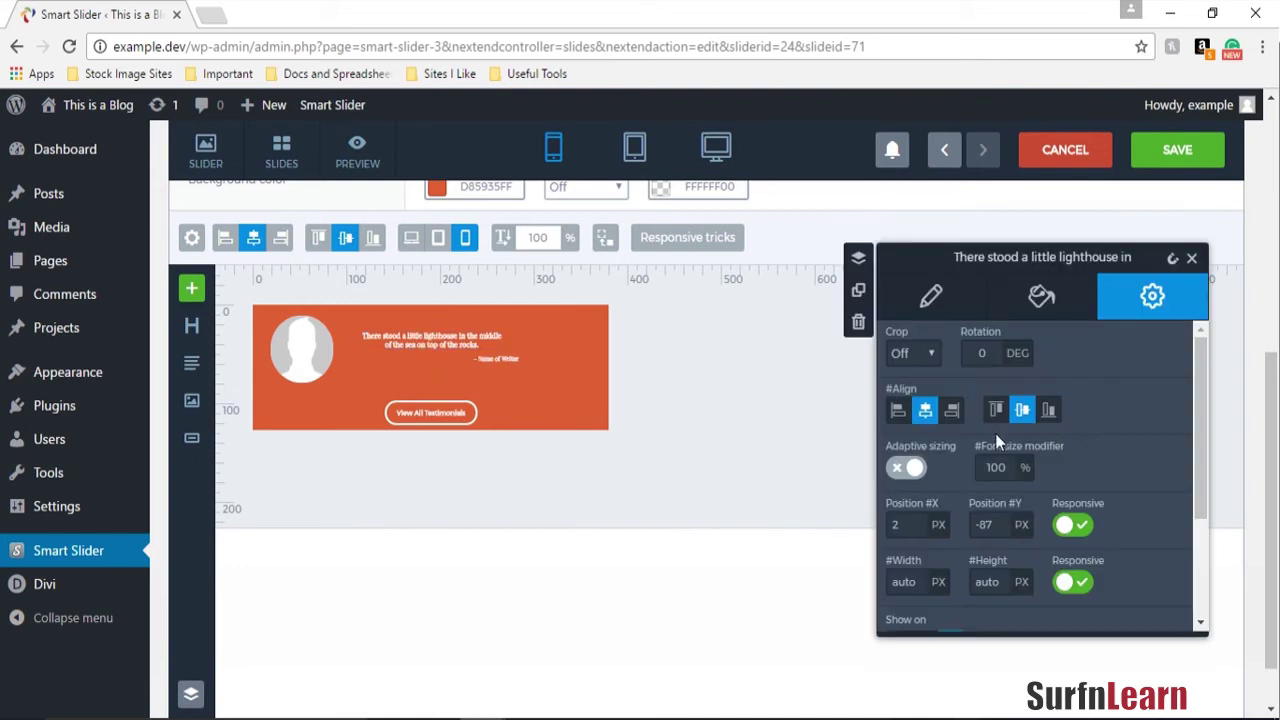
click(1033, 305)
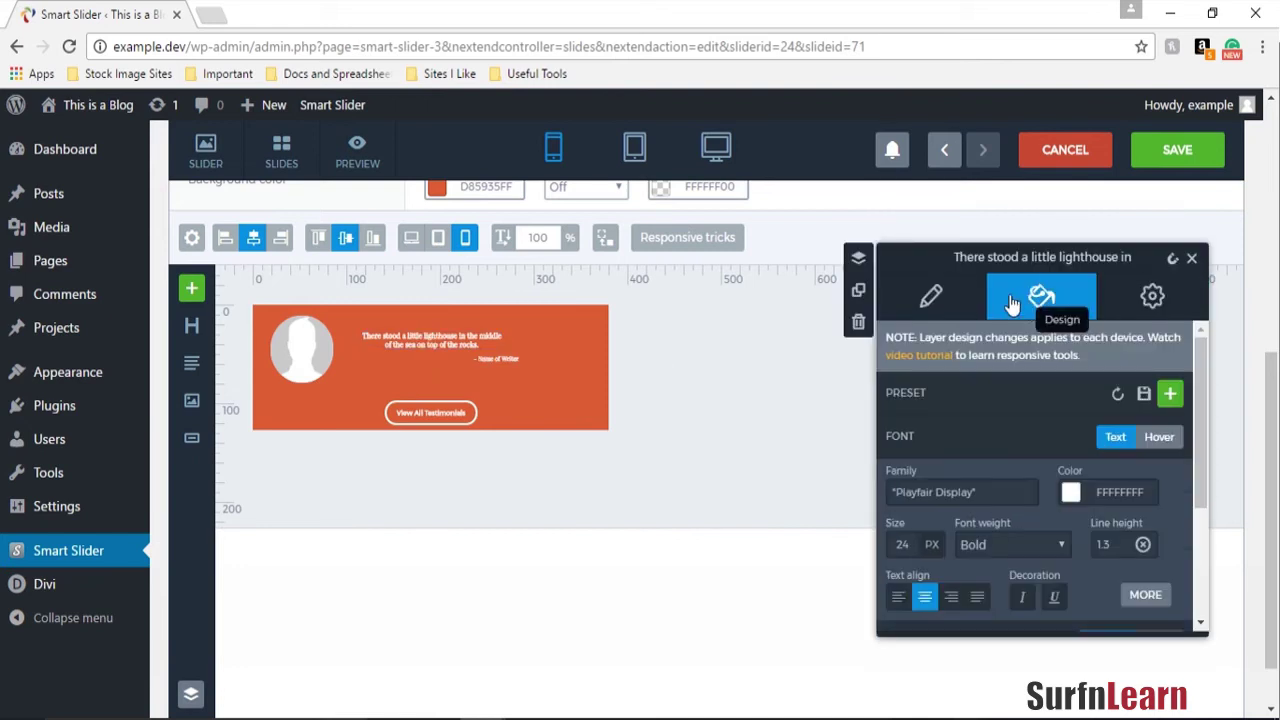
click(930, 296)
click(1041, 296)
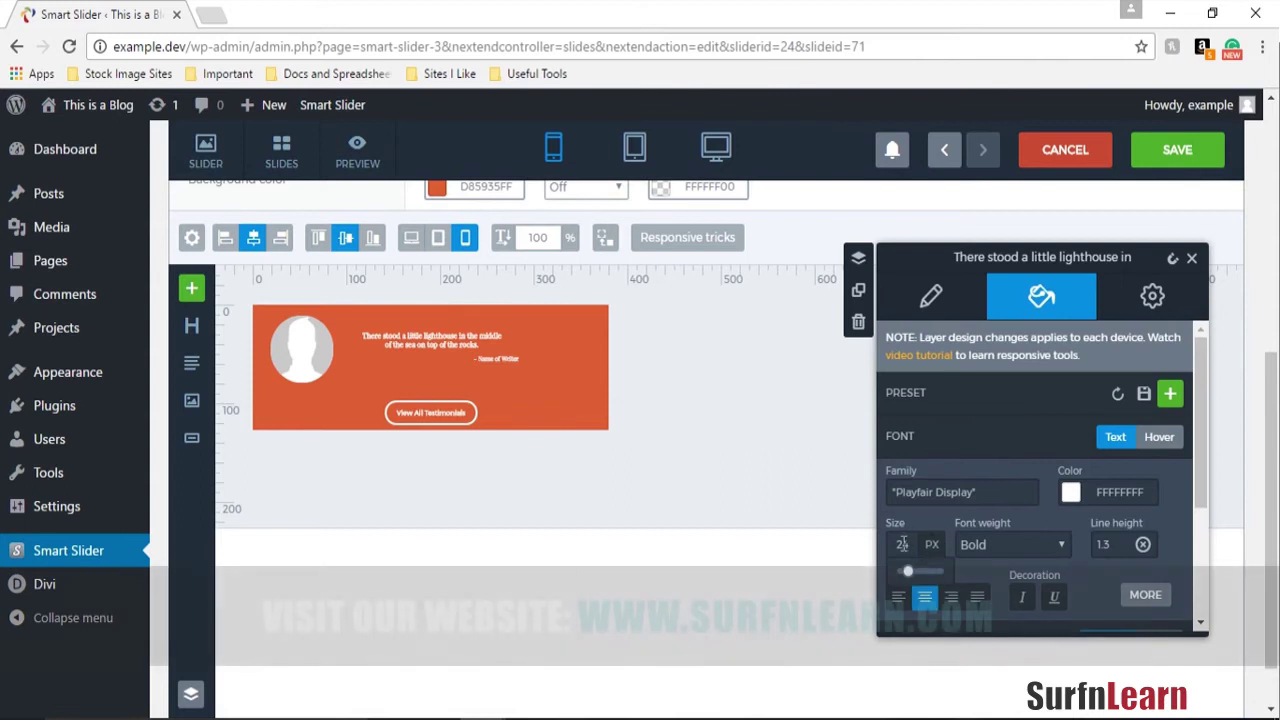
mouse_move(897, 555)
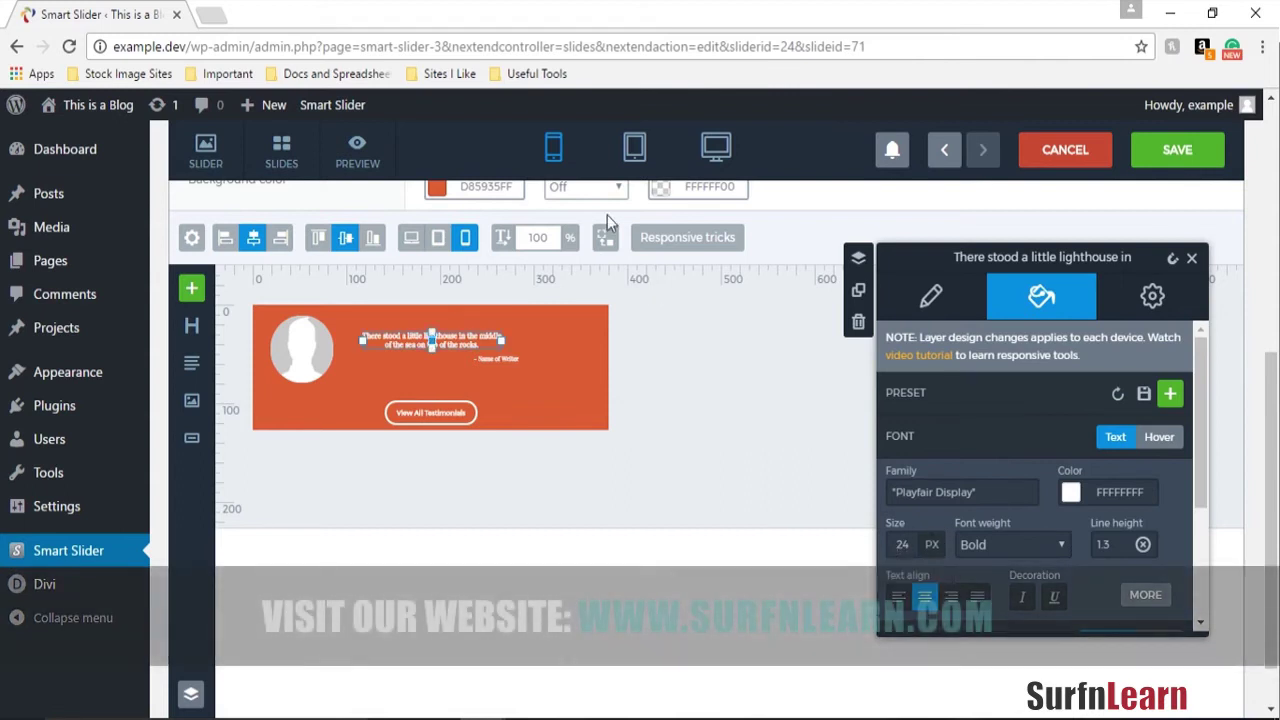
double_click(902, 543)
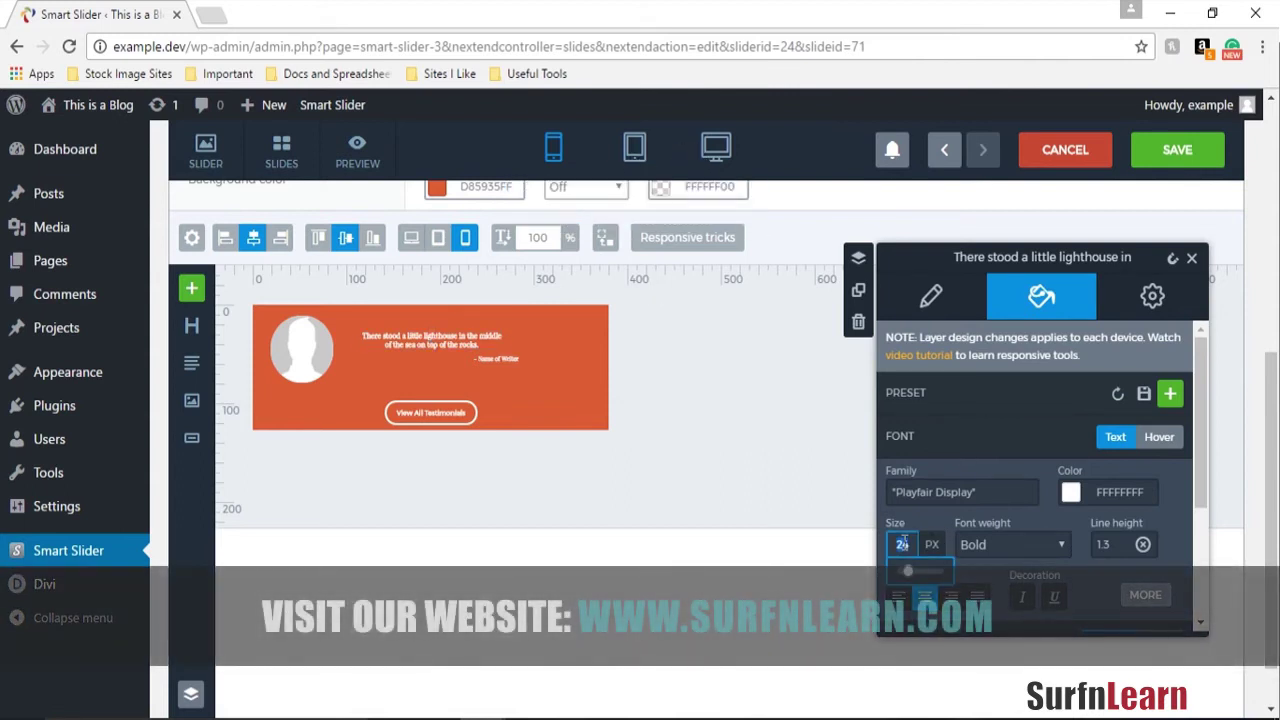
text(30)
key(Return)
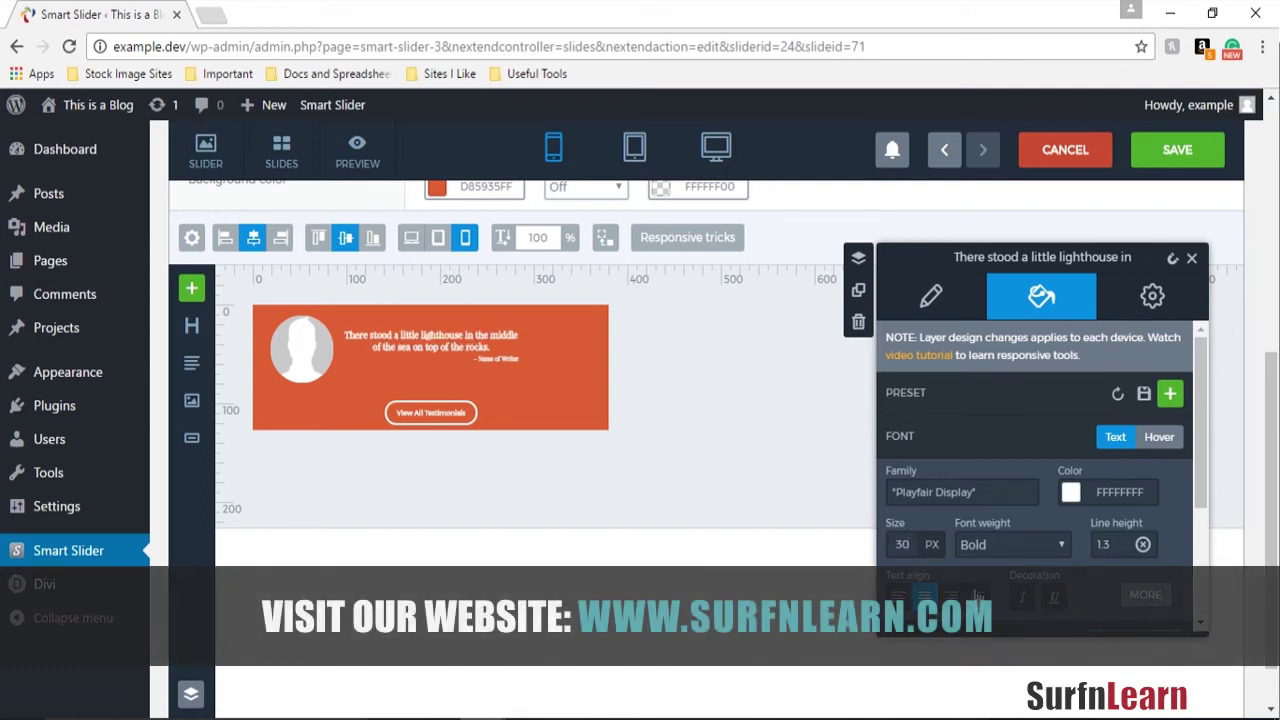
Increase the mobile-only quote heading's font size to 40 px and shift the text right, clear of the round image.
click(904, 543)
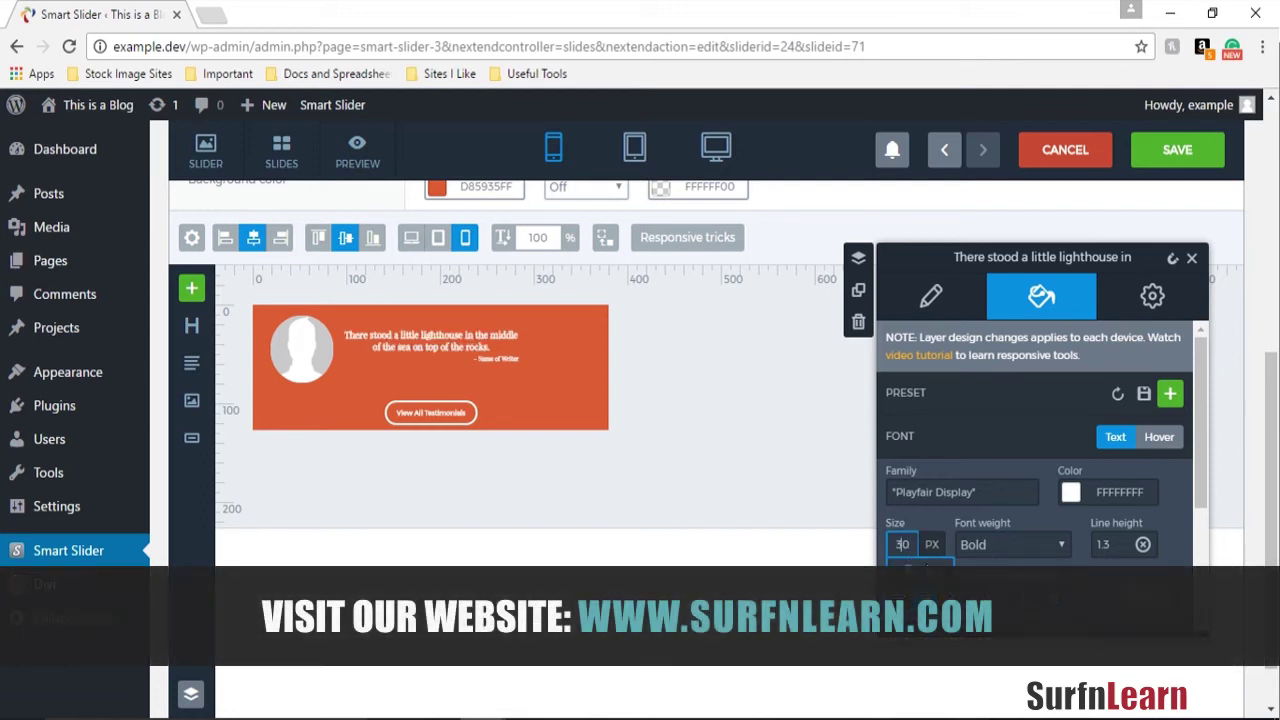
key(BackSpace)
key(BackSpace)
text(40)
key(Return)
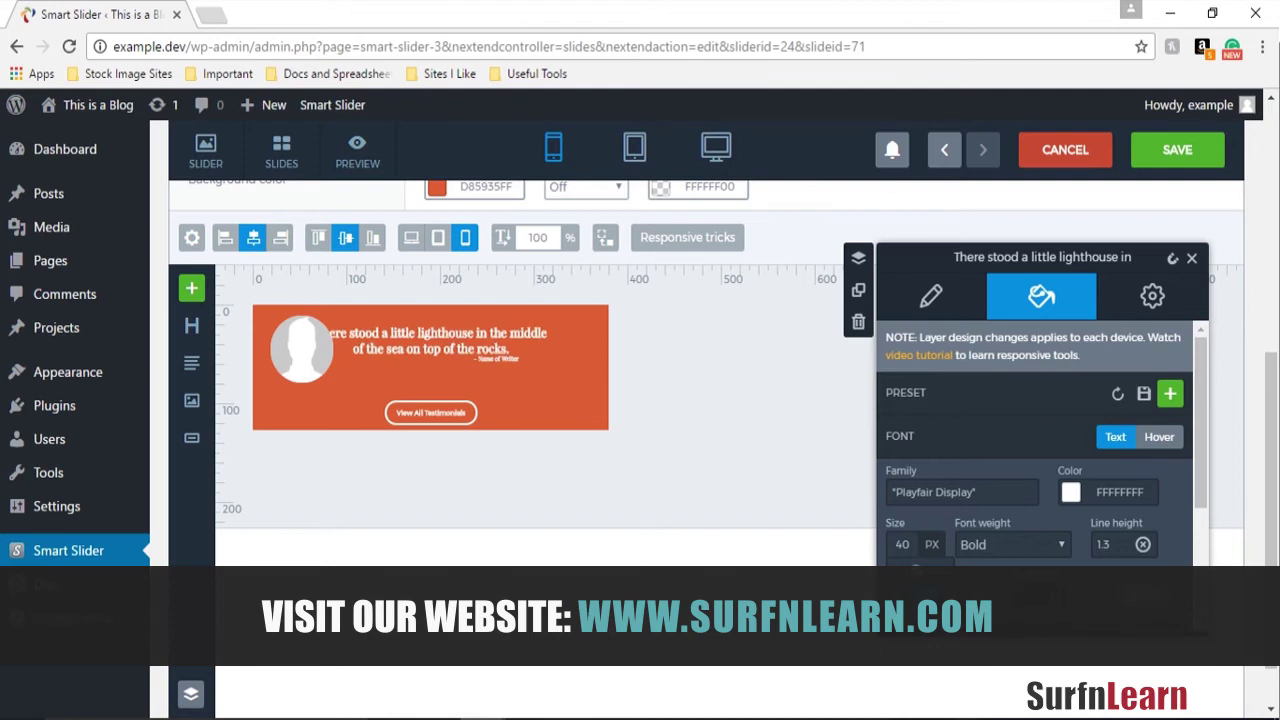
click(430, 355)
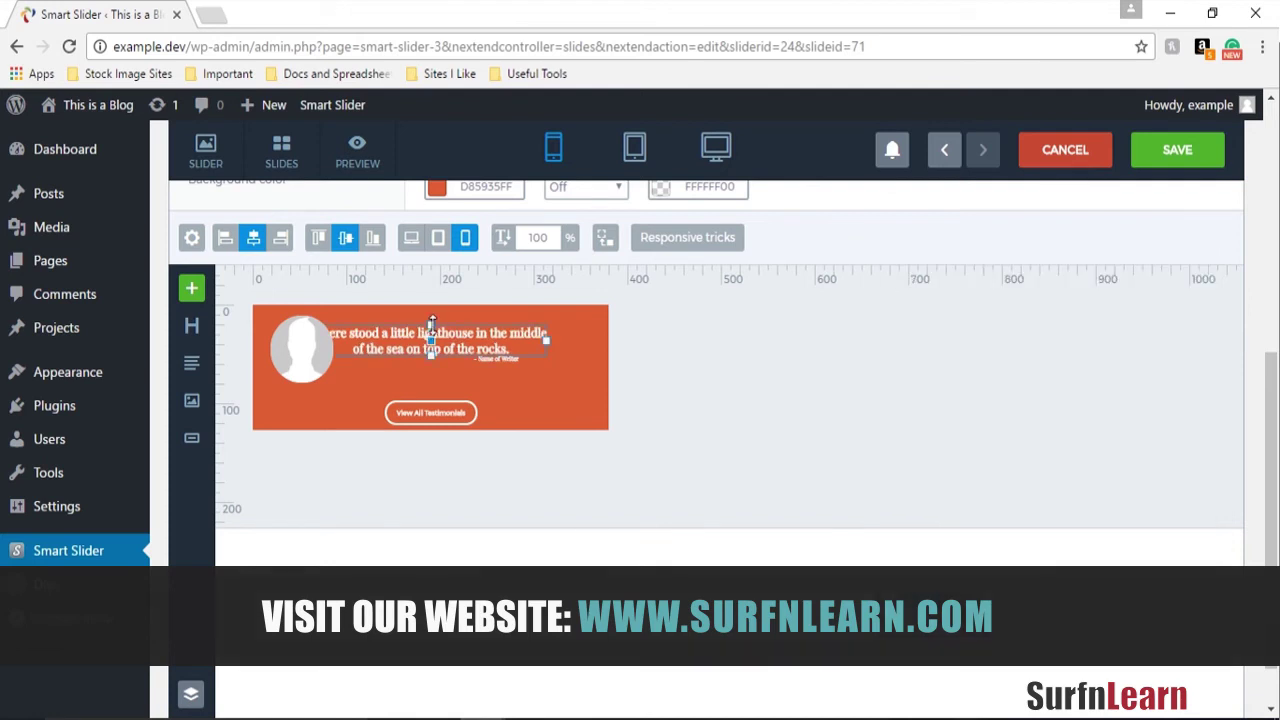
drag(432, 330, 470, 333)
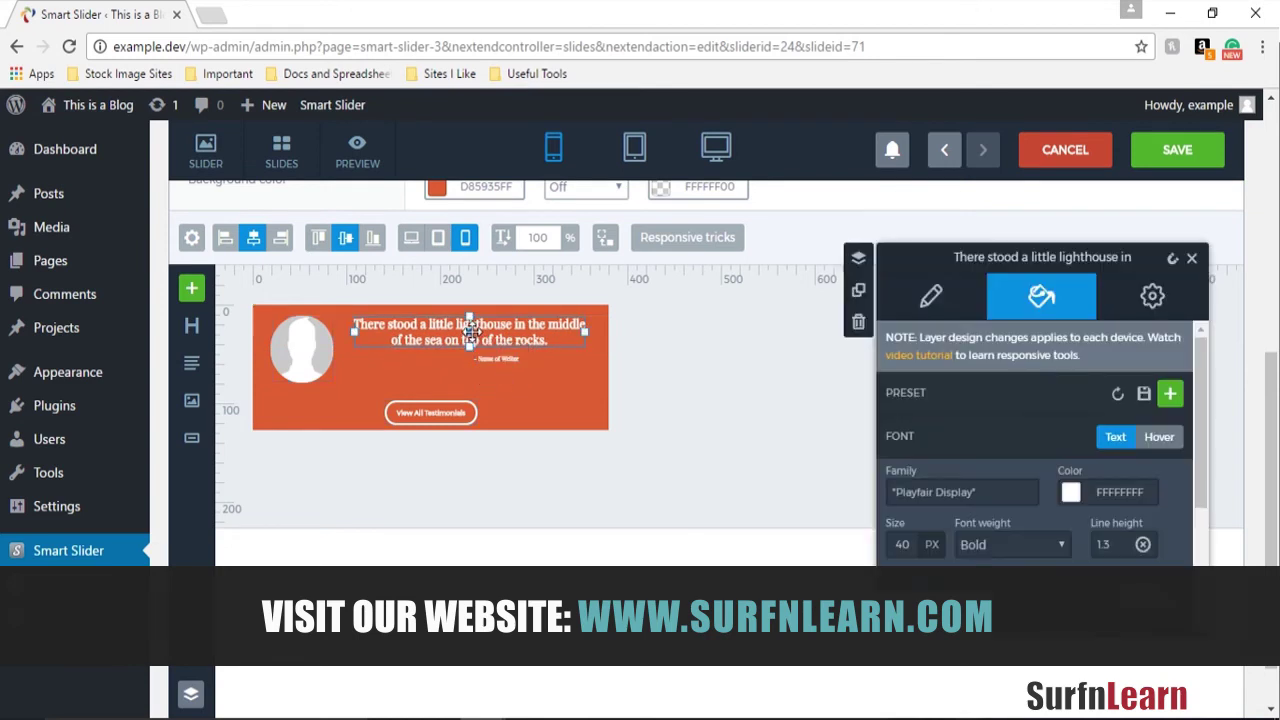
Move the mobile-only round placeholder image slightly down so it sits near the slide's vertical centre.
click(583, 489)
drag(306, 360, 316, 386)
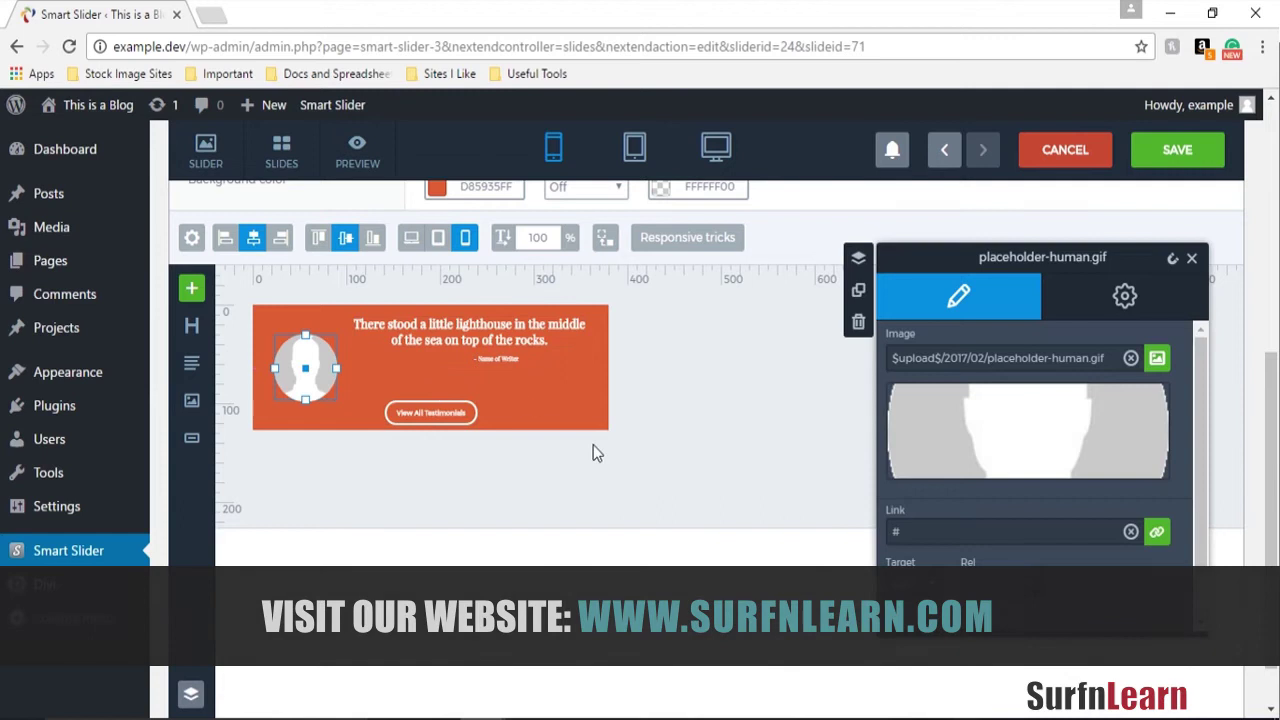
click(608, 497)
In the mobile layout, set the "- Name of Writer" font size to 38 px and shift the text right beneath the quote.
click(500, 360)
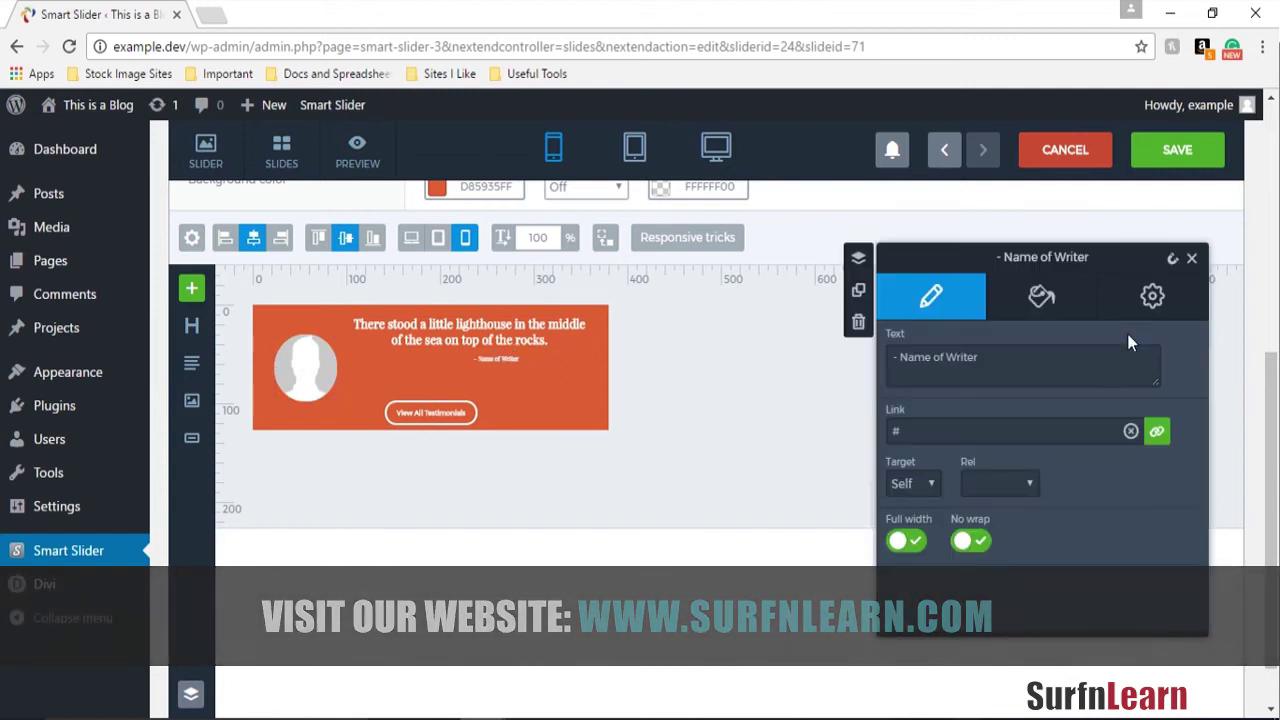
click(1030, 300)
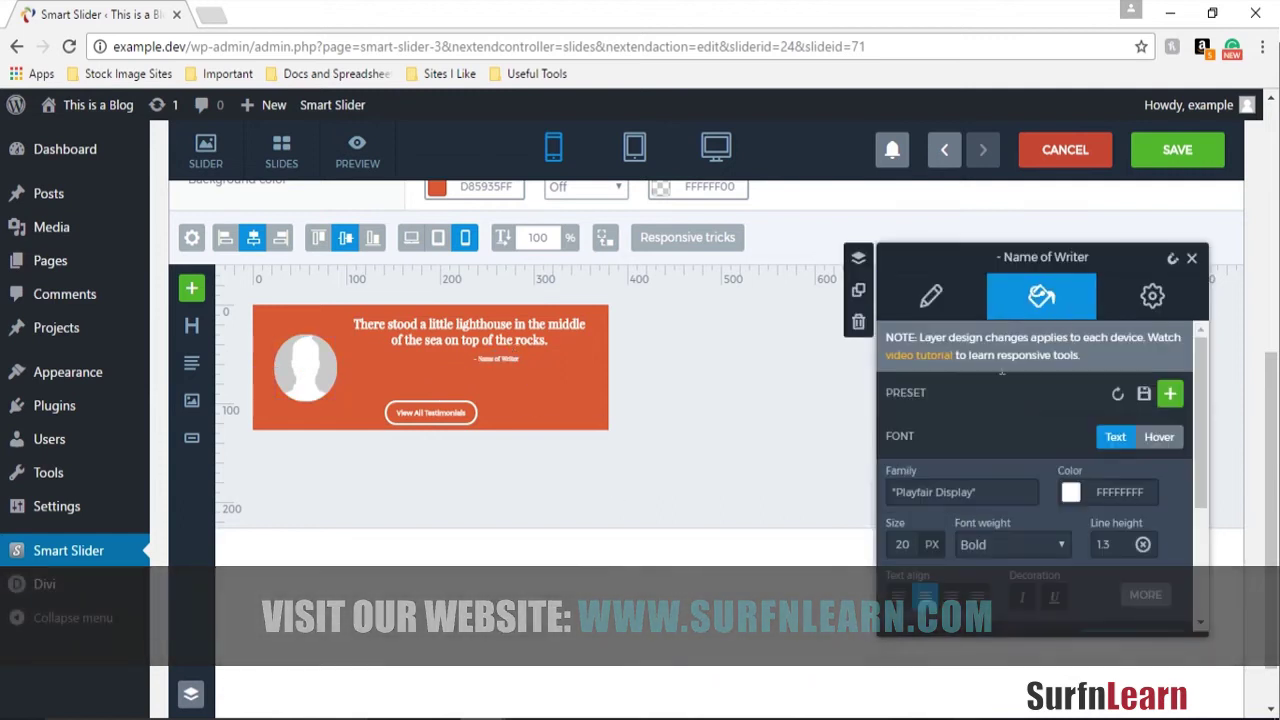
click(903, 545)
click(906, 569)
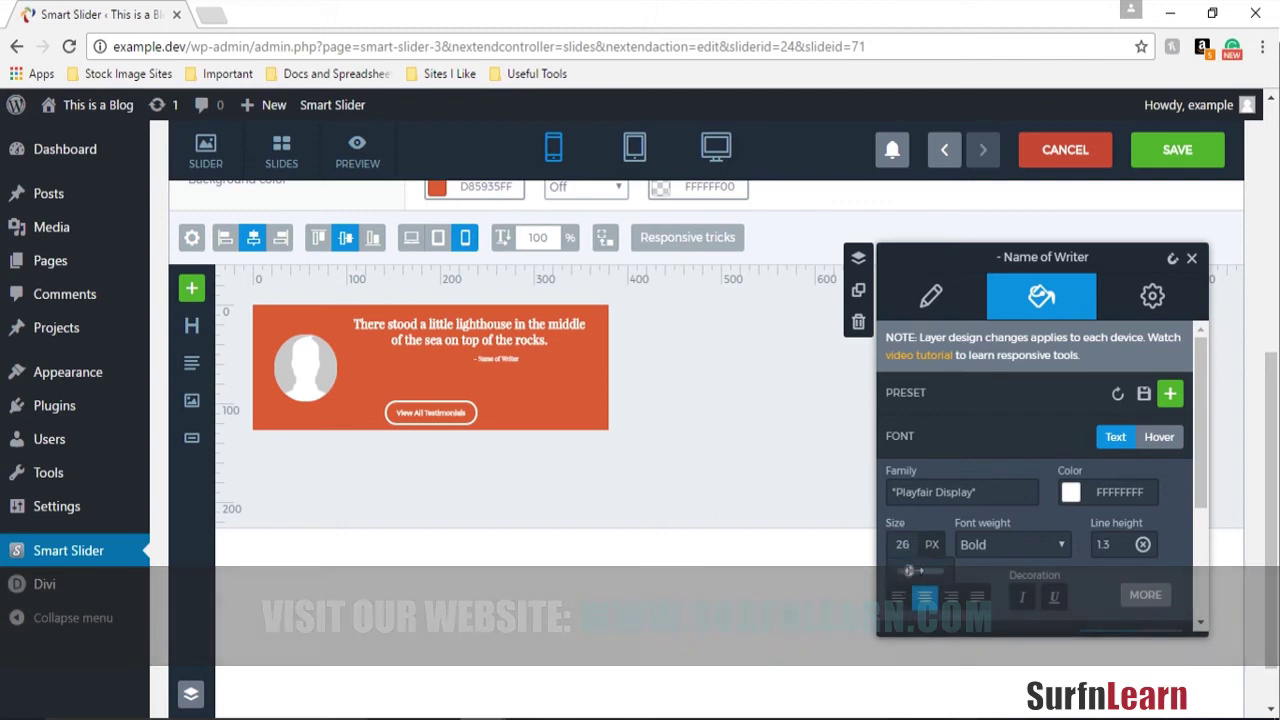
drag(909, 571, 920, 571)
click(537, 405)
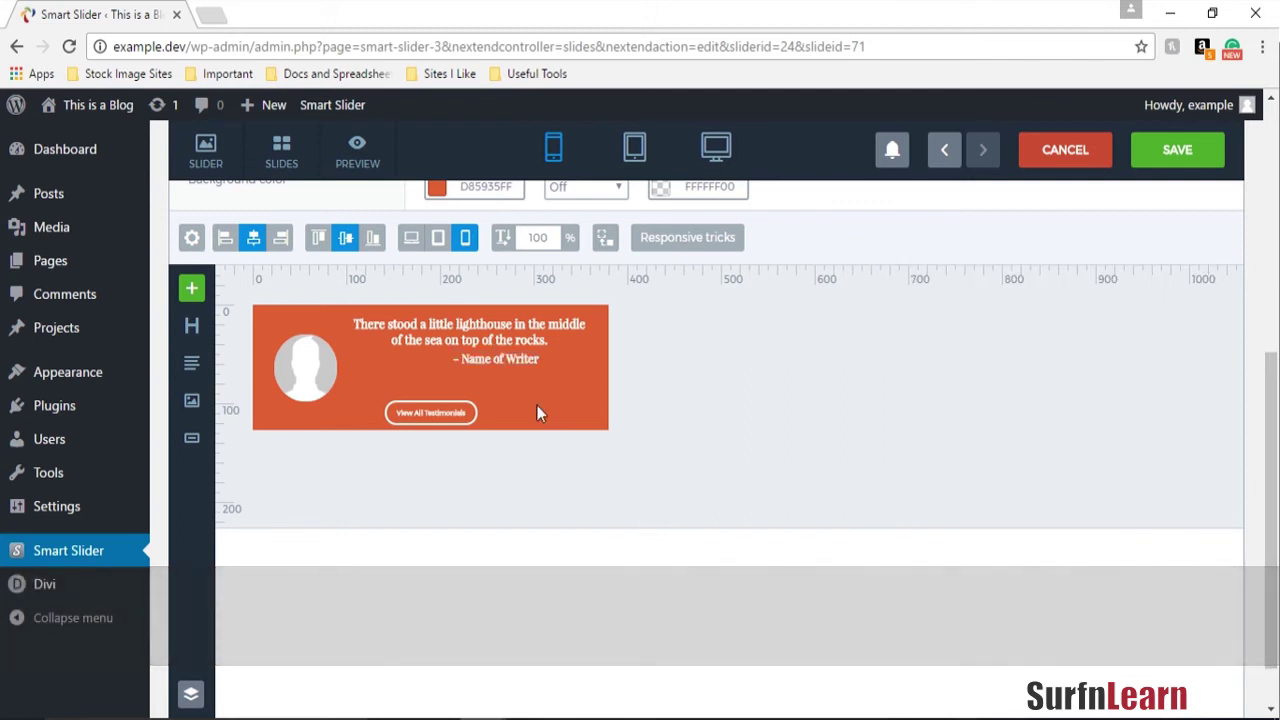
drag(494, 358, 531, 362)
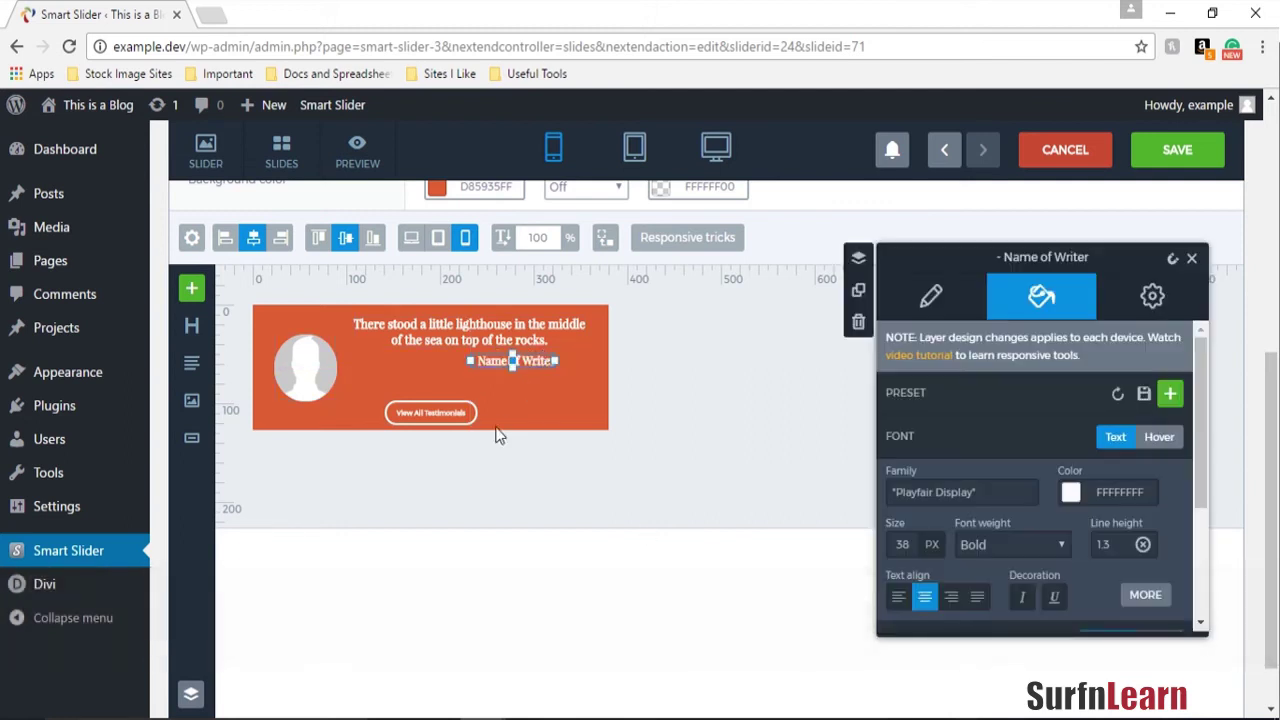
Enlarge the mobile "View All Testimonials" button text and move the button up and right, beneath the writer's name.
click(430, 412)
mouse_move(905, 568)
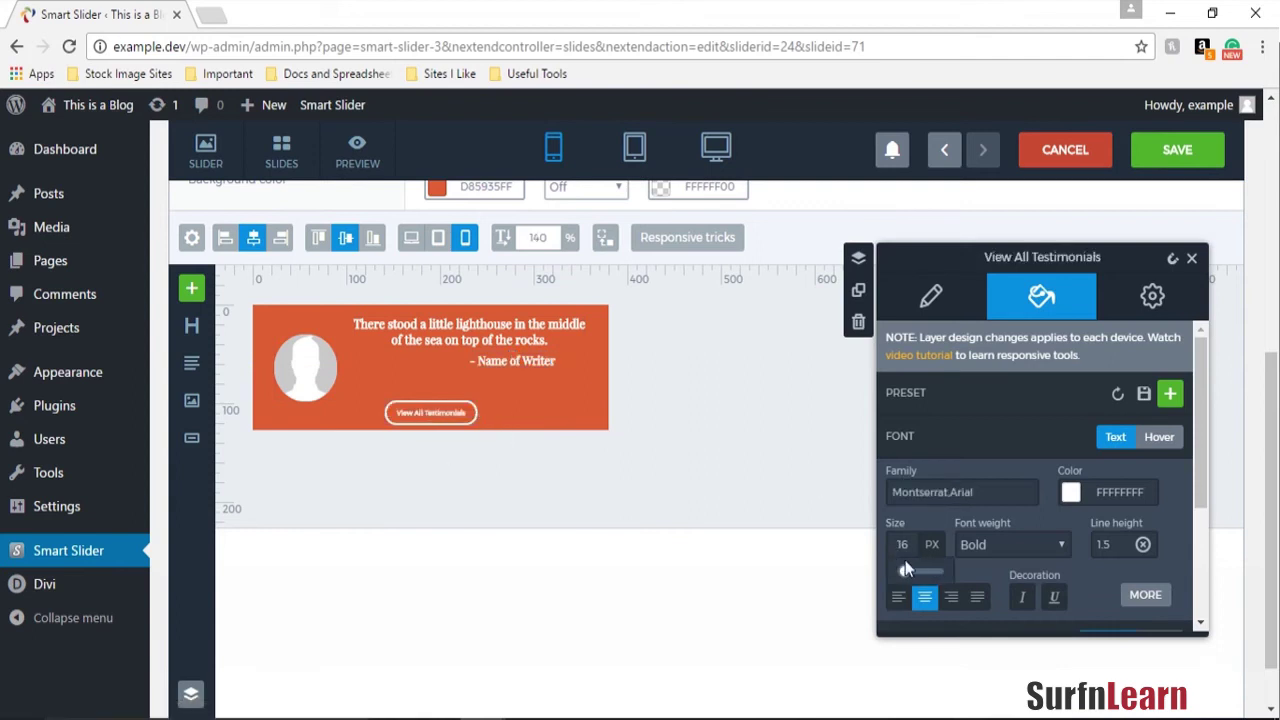
mouse_move(907, 571)
mouse_down()
mouse_move(922, 578)
mouse_move(914, 565)
mouse_up()
drag(461, 416, 492, 400)
click(621, 518)
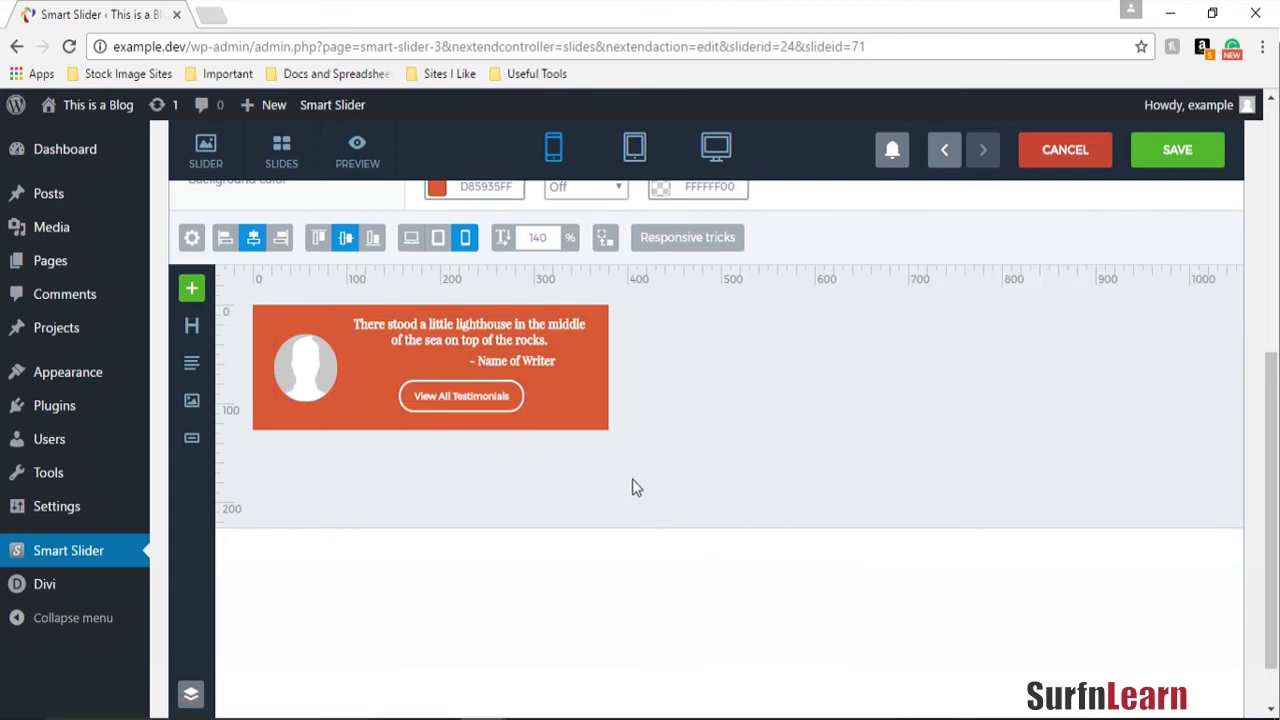
Compare the first slide's layout across the mobile, desktop and tablet views.
scroll(633, 480, up, 2)
scroll(720, 584, down, 1)
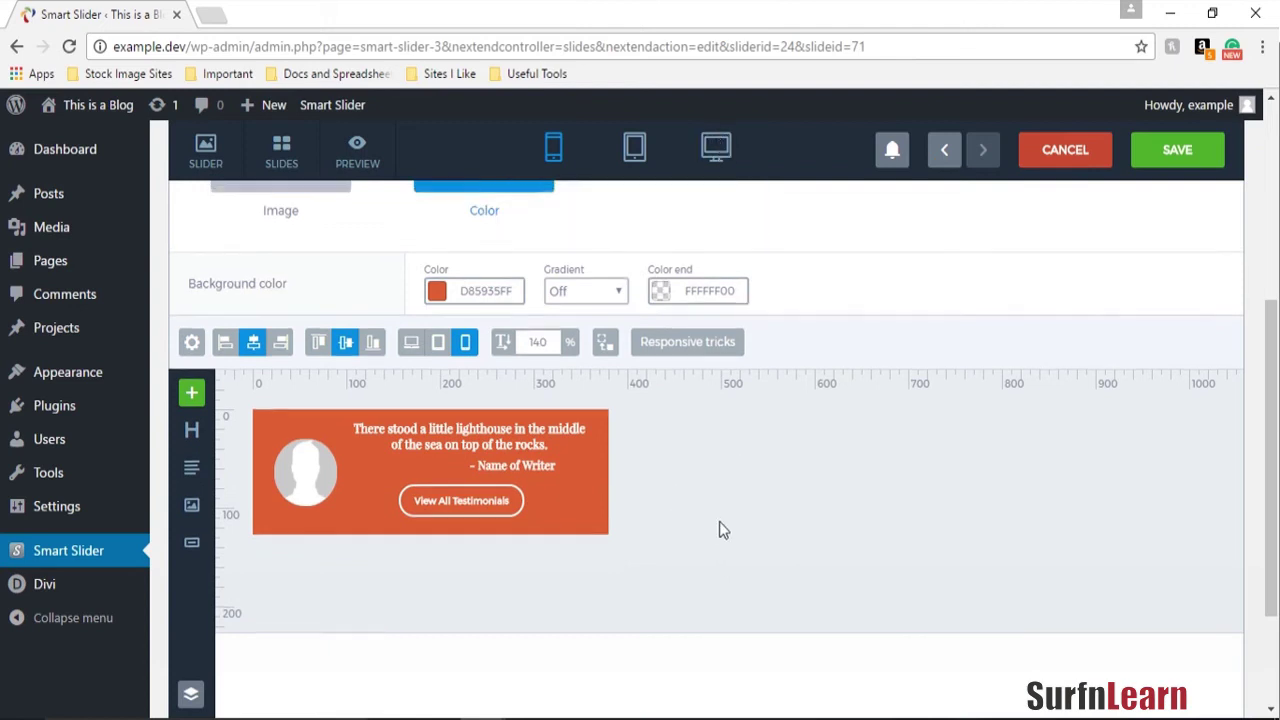
scroll(719, 521, up, 2)
scroll(725, 489, down, 2)
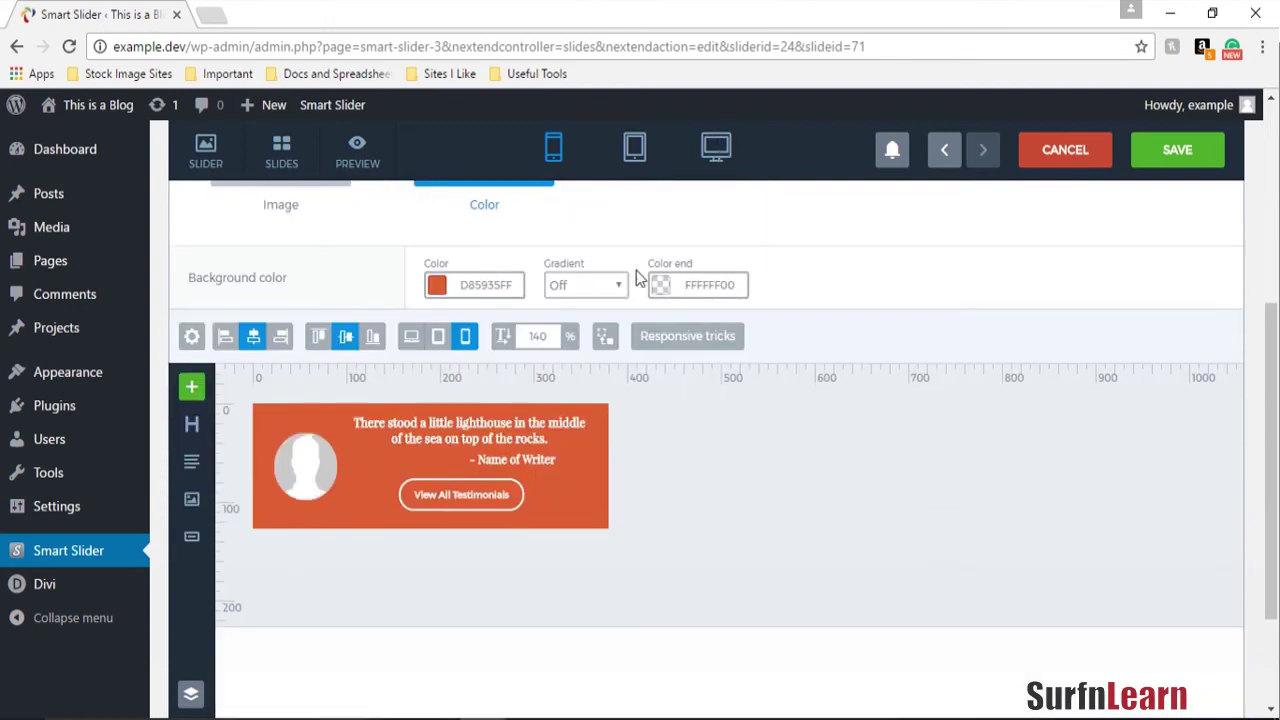
click(706, 157)
scroll(685, 393, down, 2)
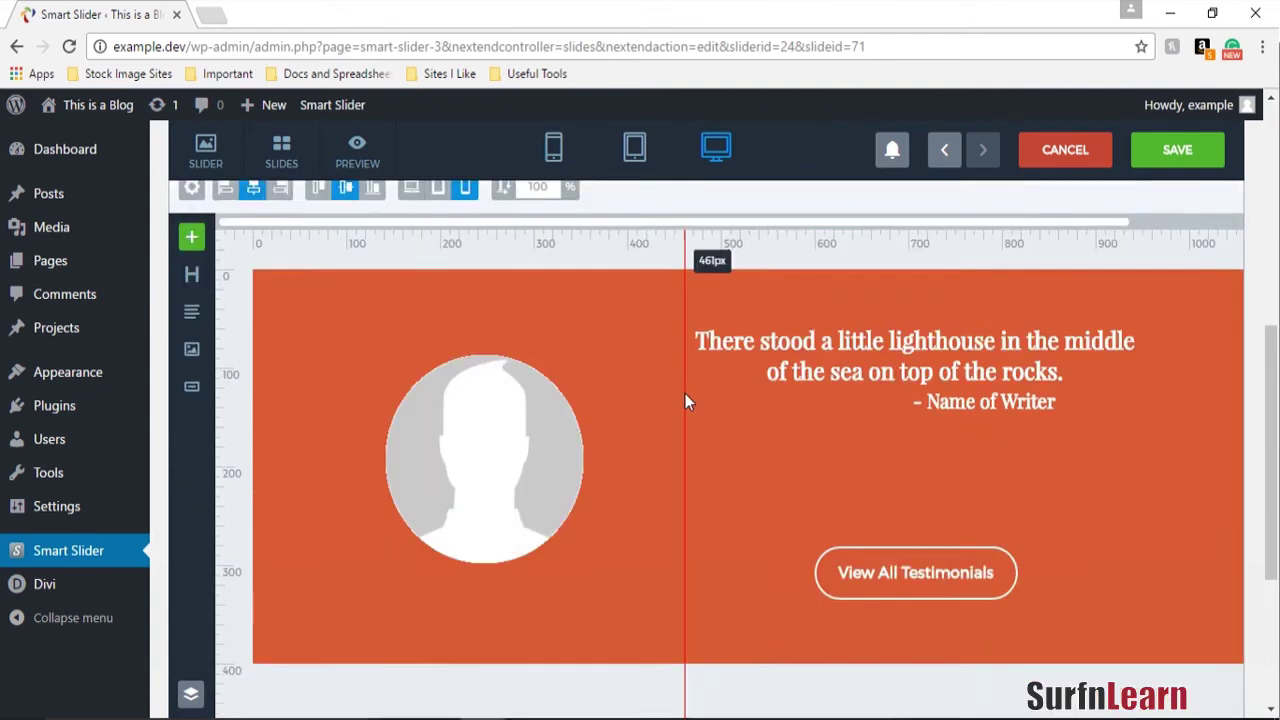
scroll(685, 395, up, 2)
click(633, 150)
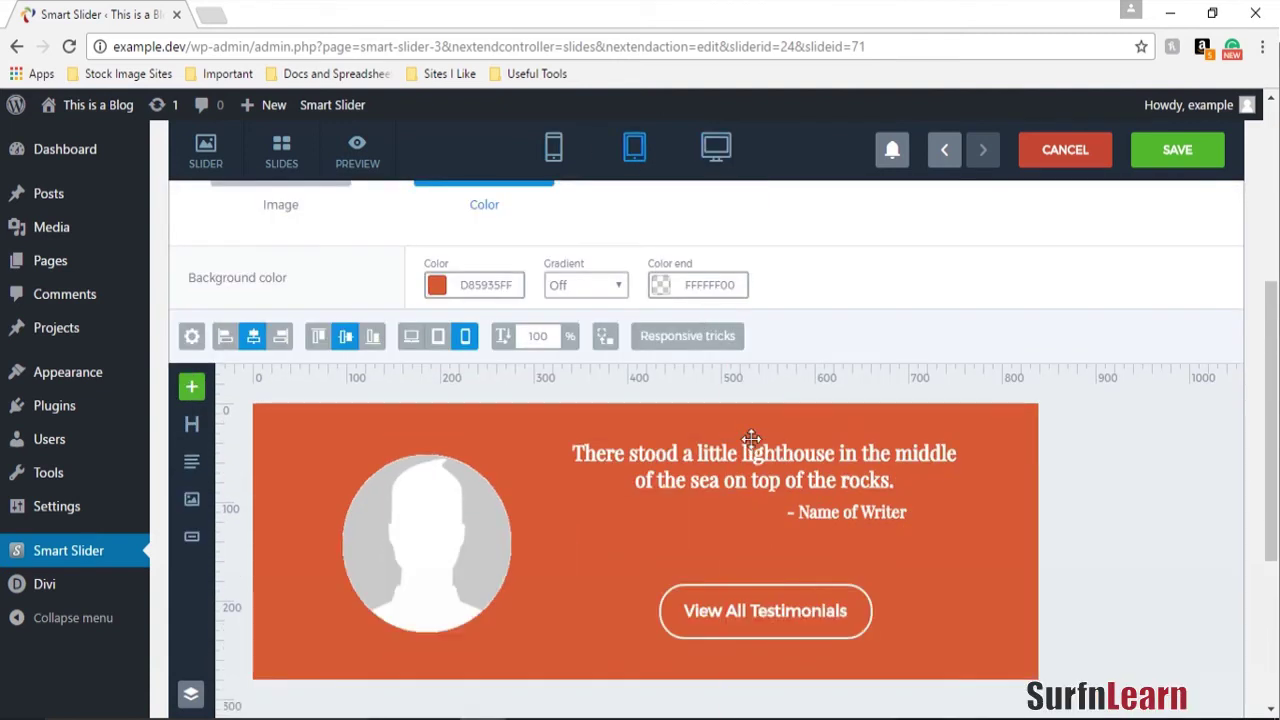
scroll(749, 440, down, 2)
scroll(749, 440, up, 1)
click(549, 137)
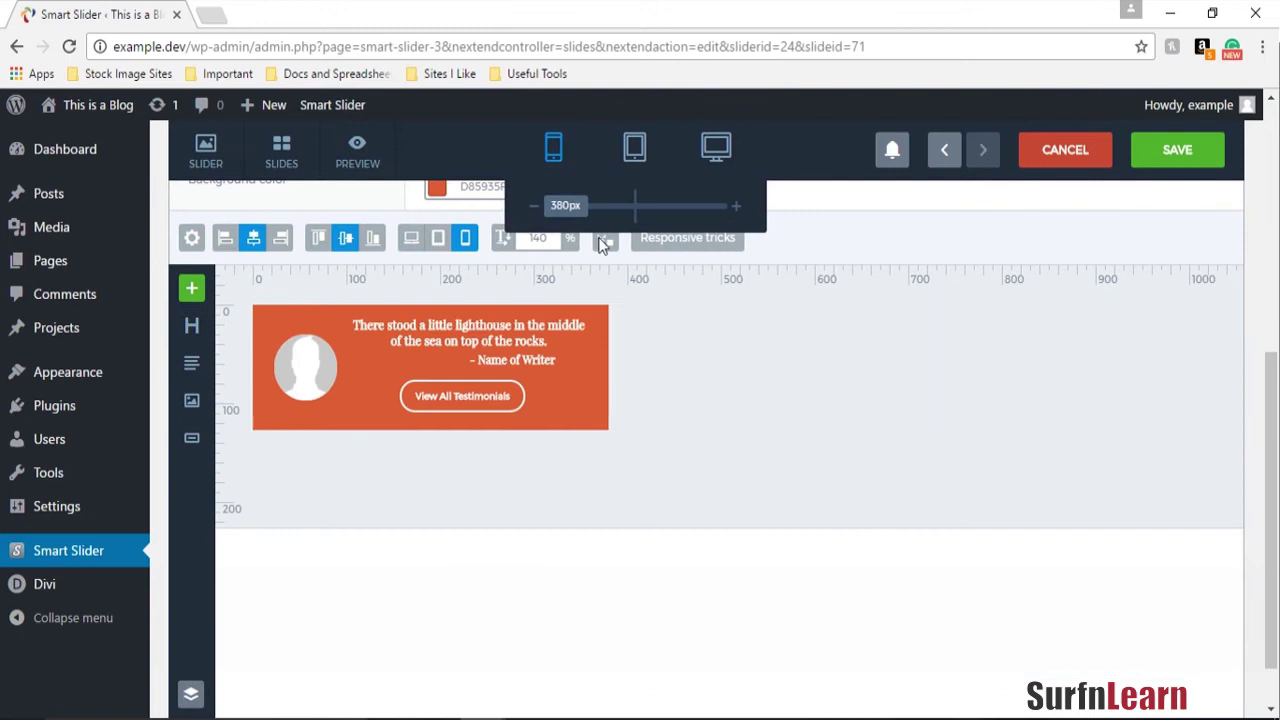
scroll(604, 453, up, 2)
scroll(612, 515, down, 1)
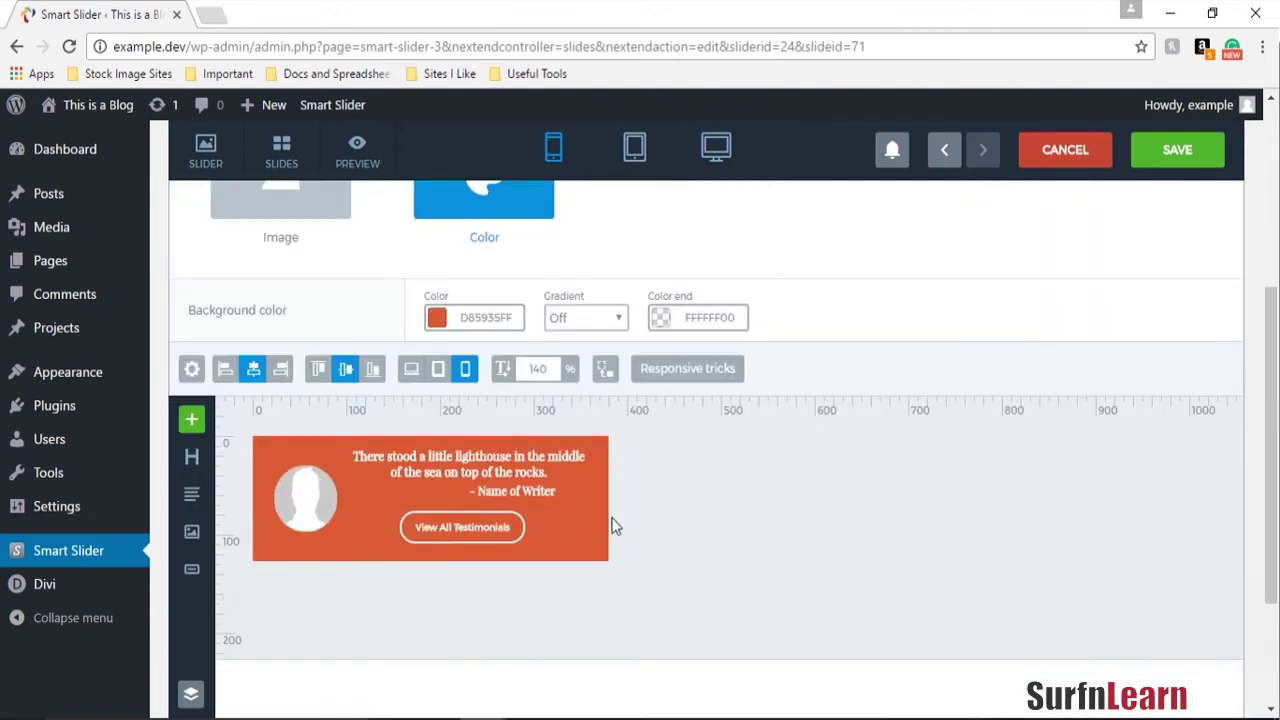
scroll(602, 562, up, 1)
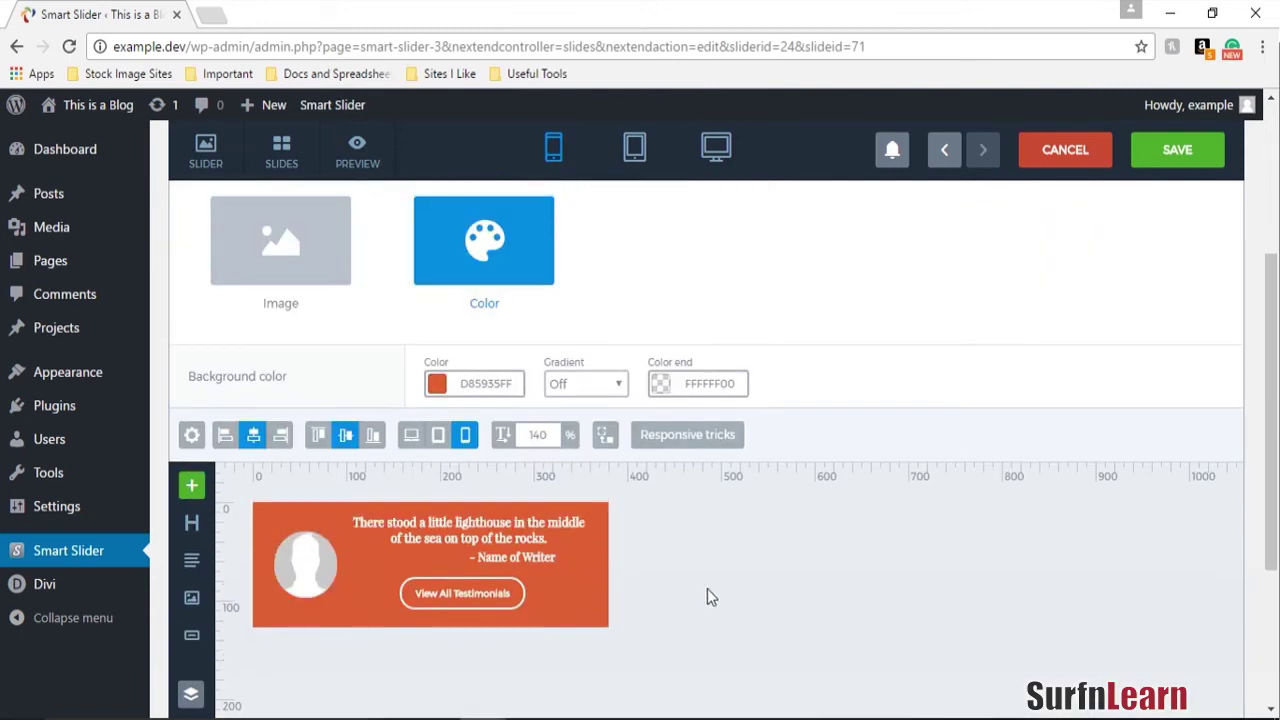
scroll(876, 595, down, 2)
scroll(868, 590, up, 1)
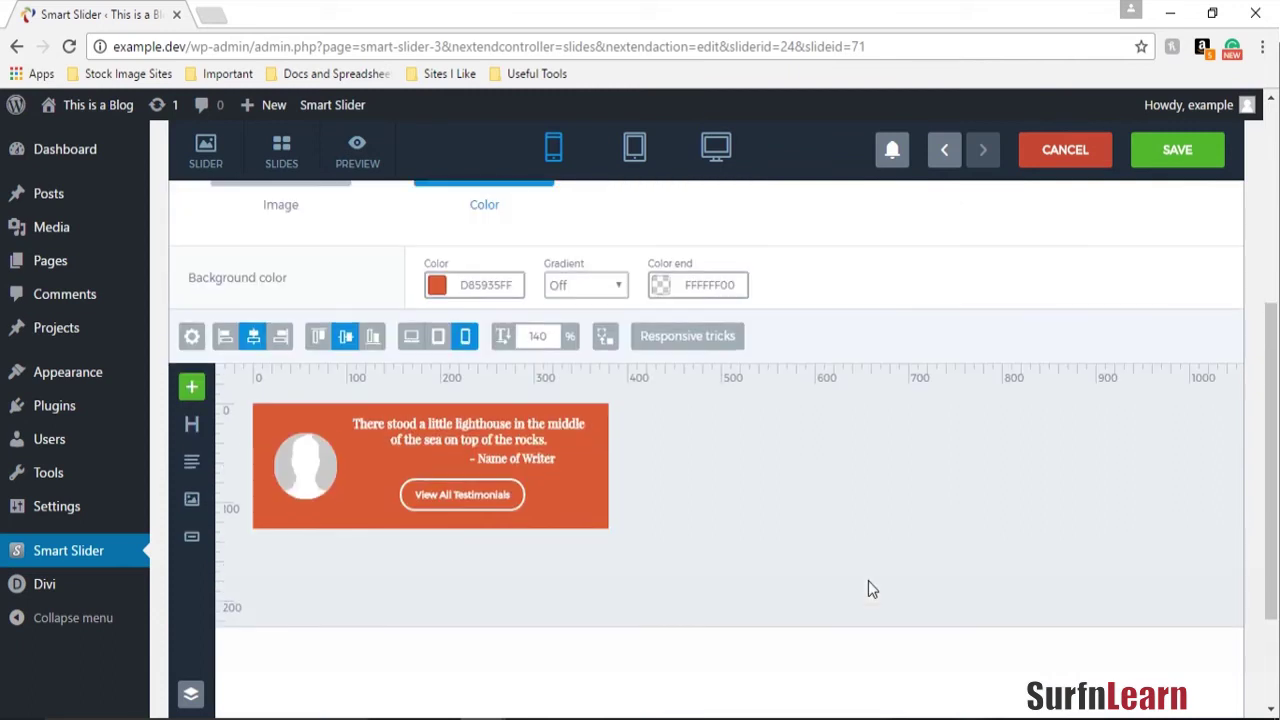
click(650, 160)
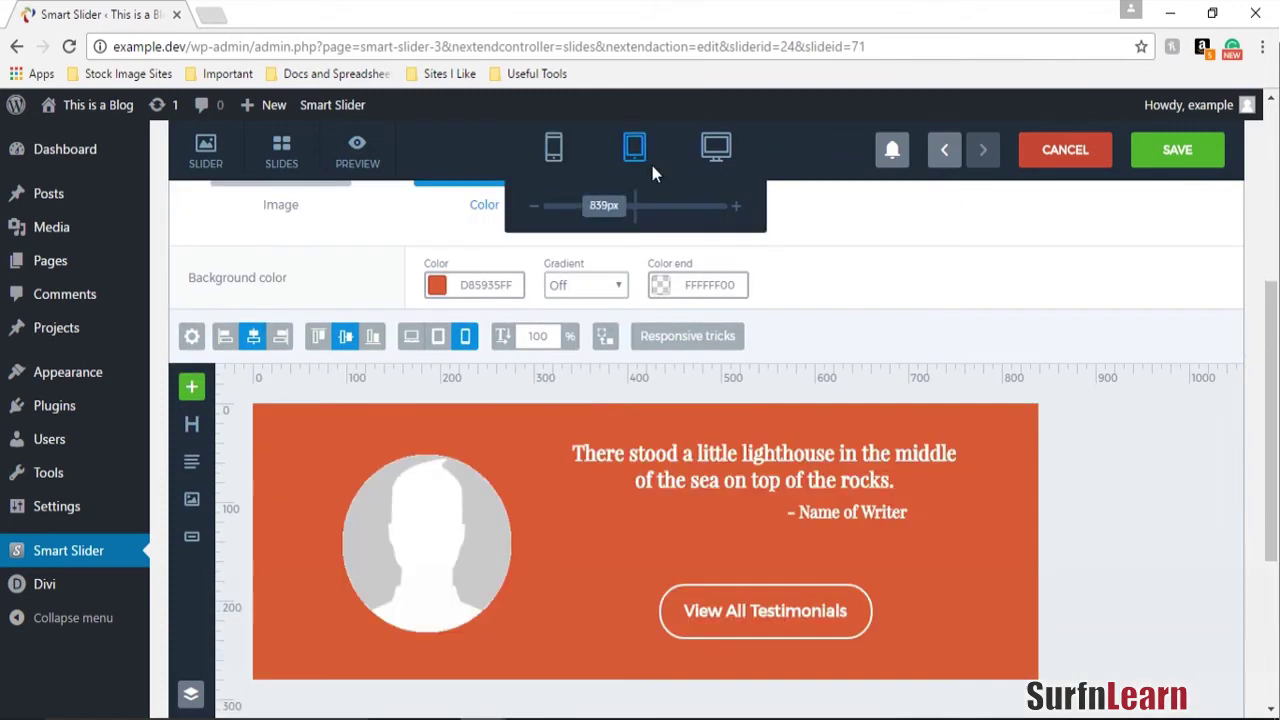
scroll(774, 486, down, 1)
scroll(774, 486, up, 2)
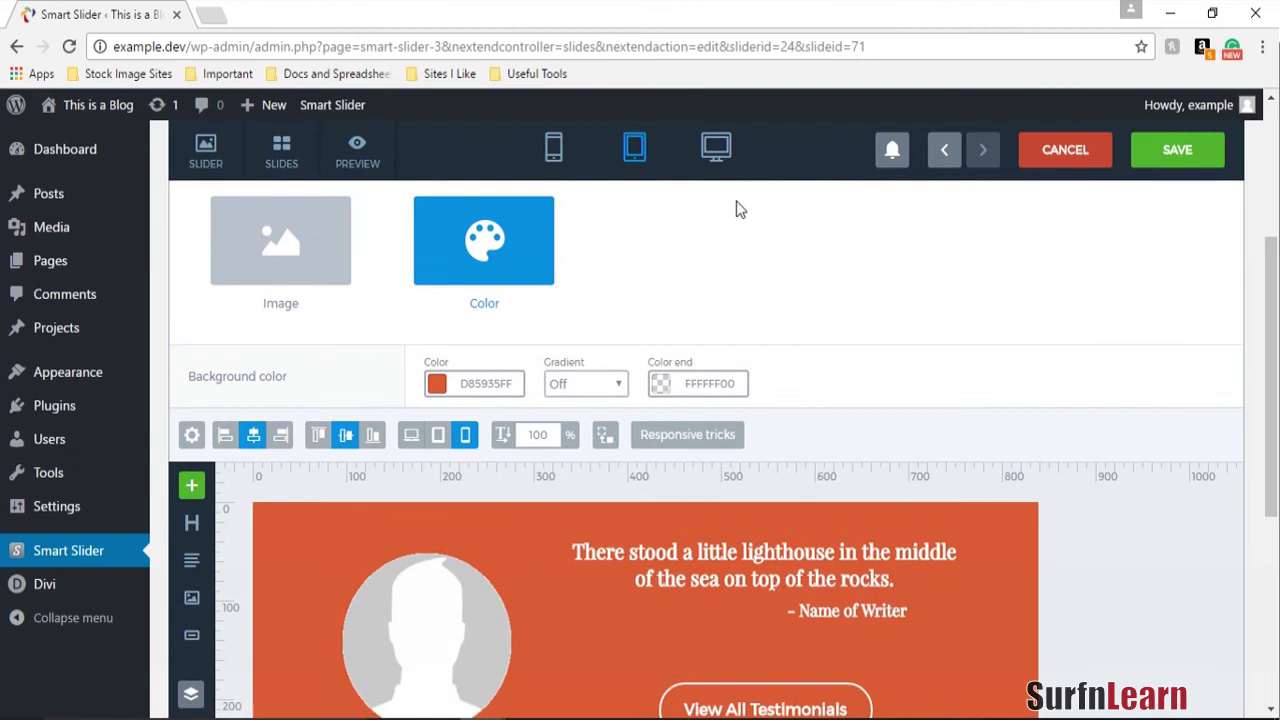
click(710, 149)
scroll(659, 542, down, 2)
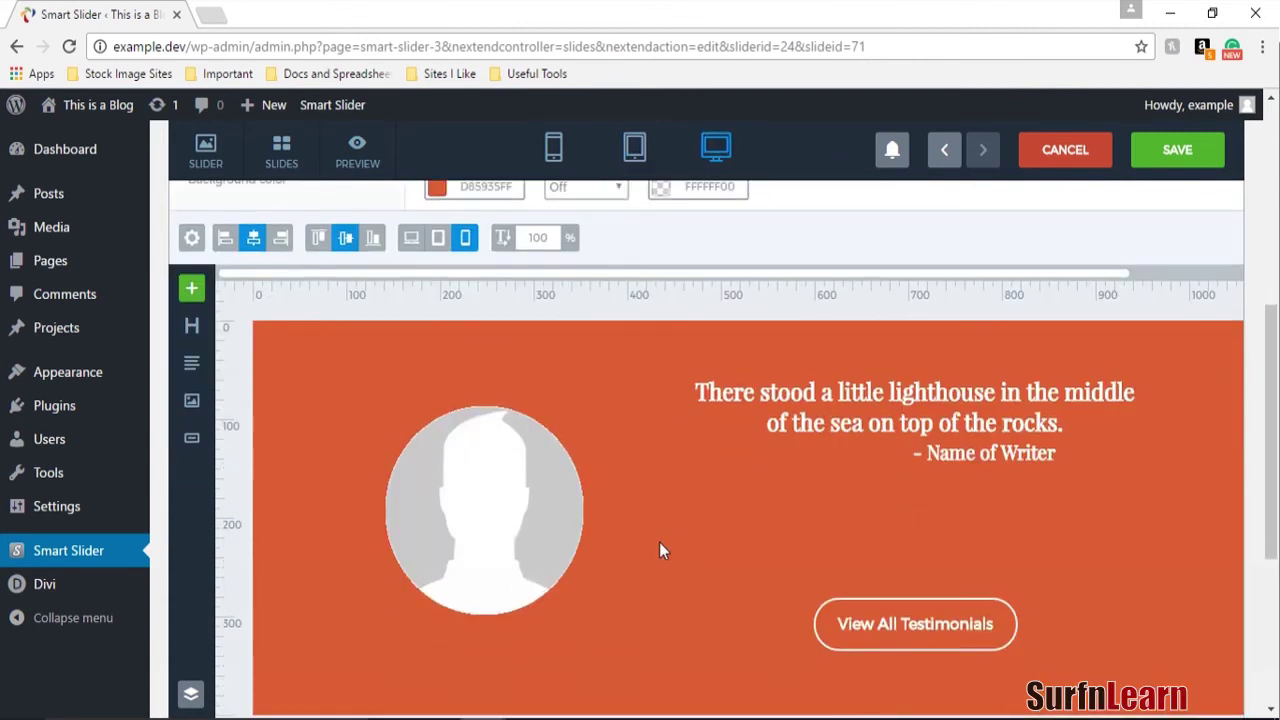
scroll(659, 542, up, 2)
scroll(659, 547, up, 2)
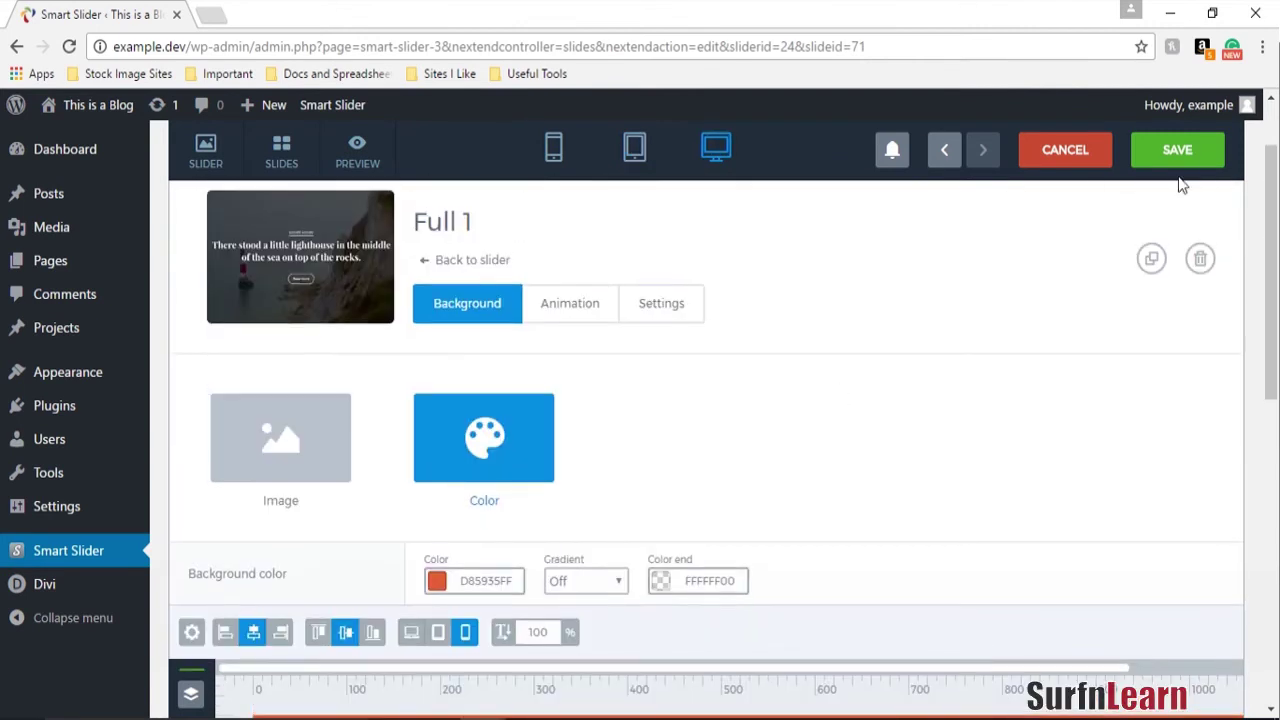
Save the Full 1 slide, dismiss the notice and return to the slider overview.
click(1213, 150)
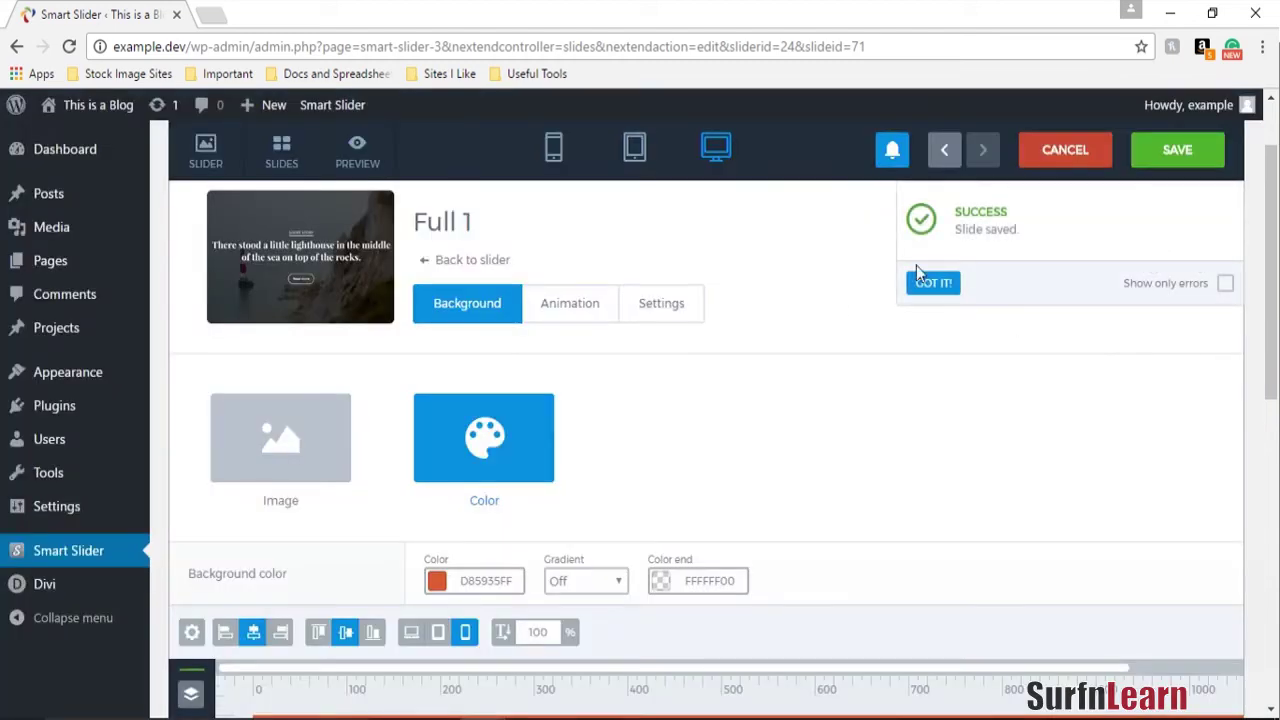
click(924, 283)
scroll(763, 360, up, 1)
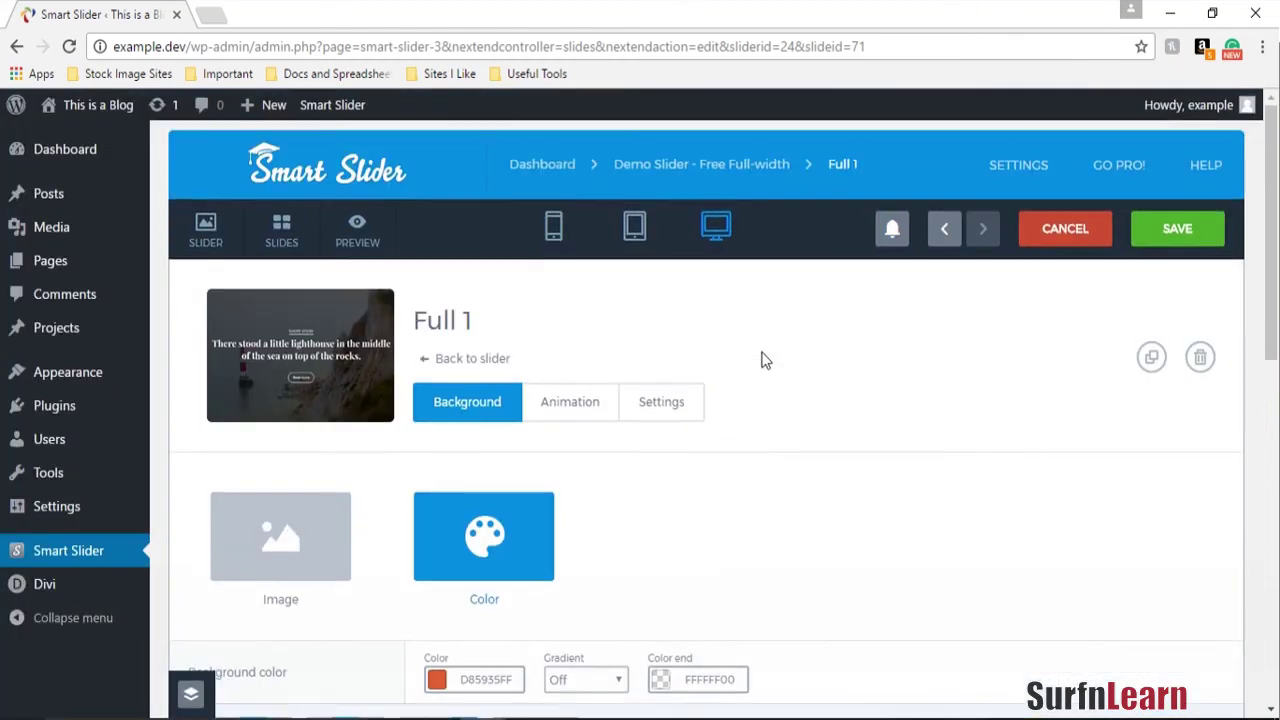
click(503, 359)
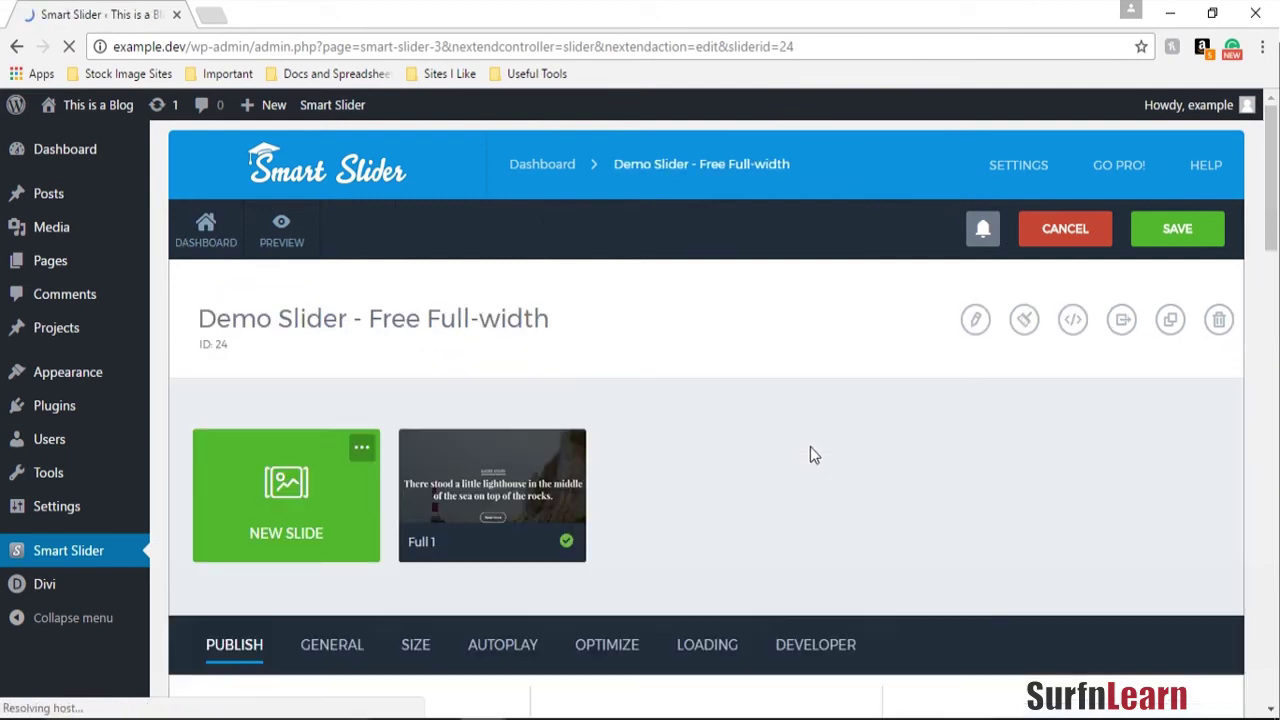
Duplicate the Full 1 slide in the slider and dismiss the notice.
mouse_move(466, 523)
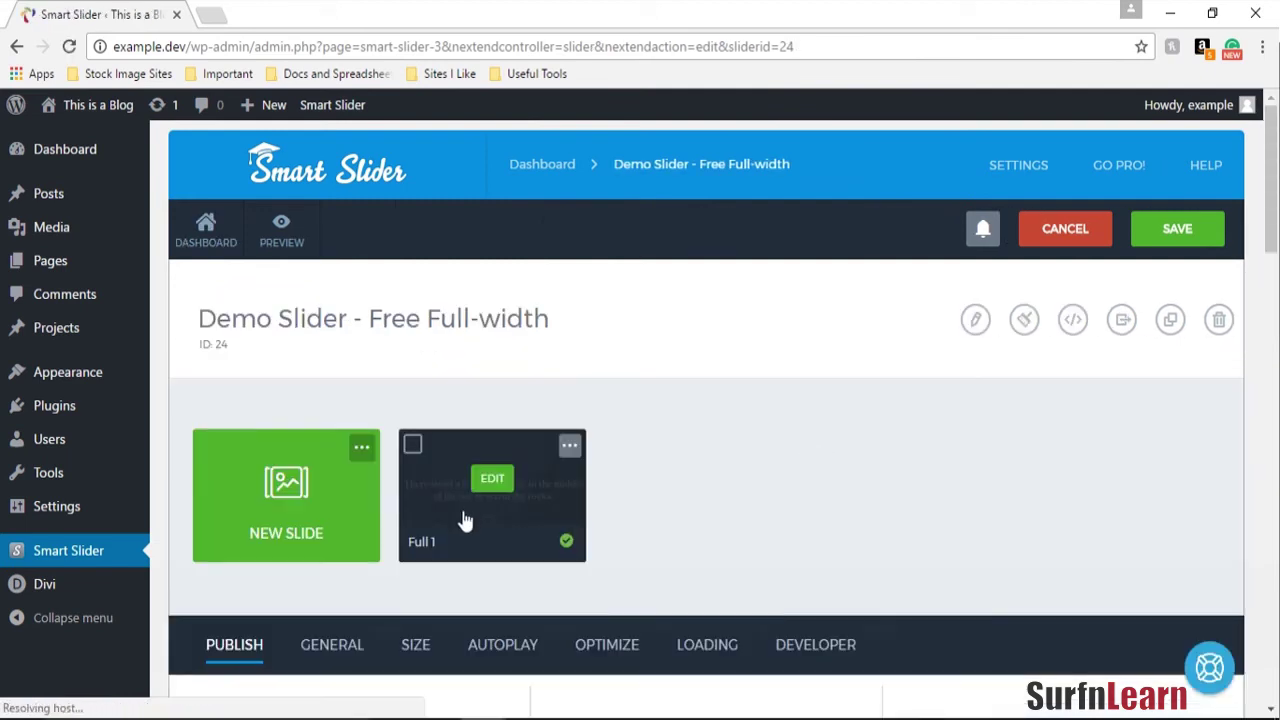
click(567, 450)
click(546, 482)
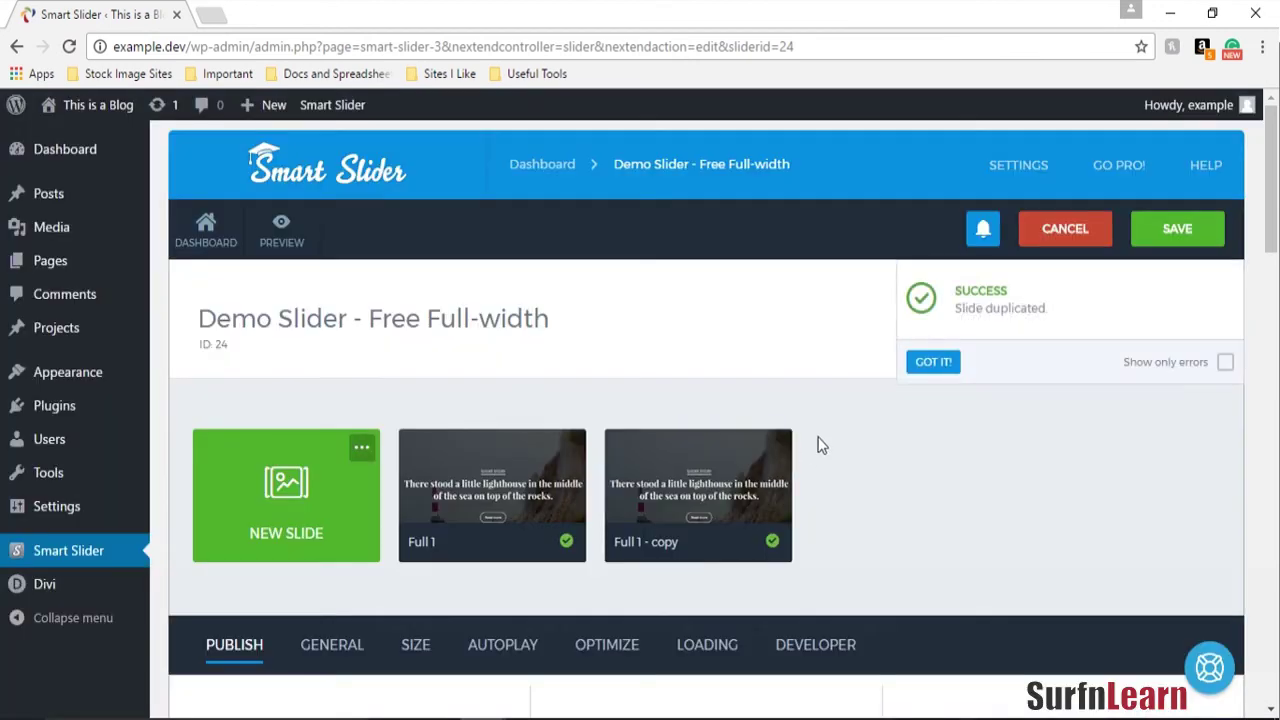
click(934, 363)
Open the Full 1 - copy slide for editing and set its background color to black, 000000FF.
mouse_move(700, 483)
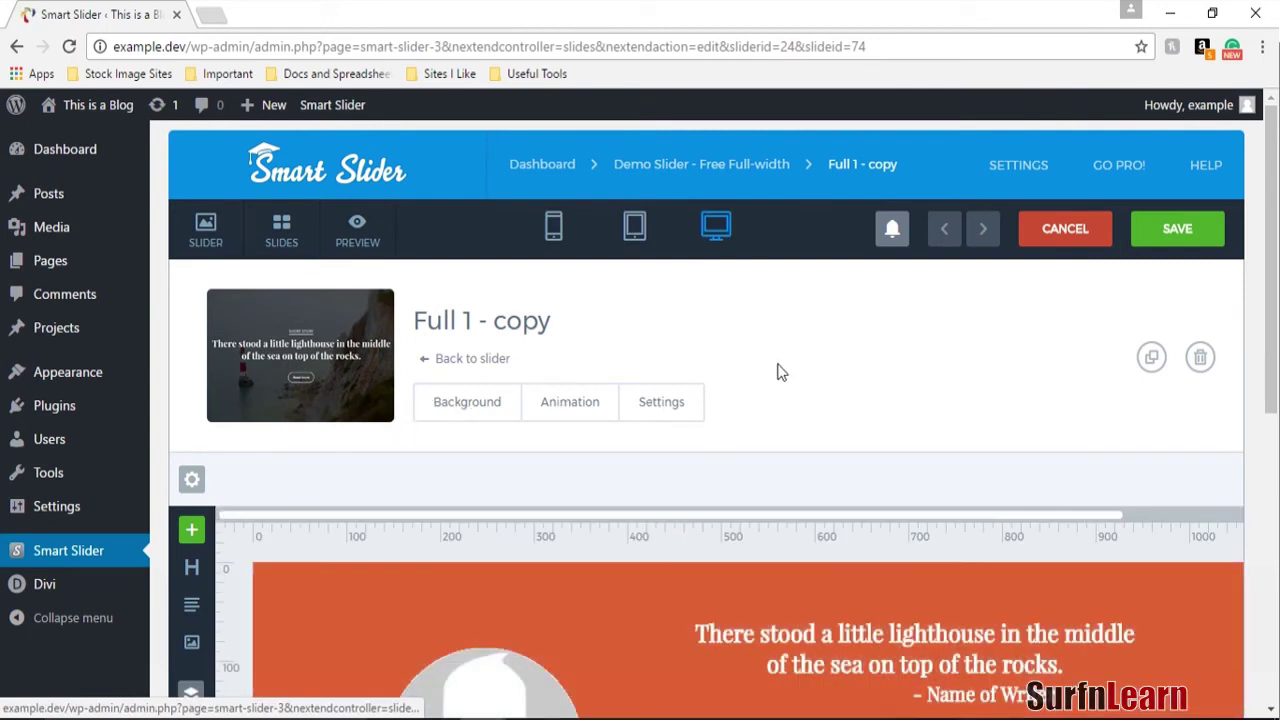
scroll(781, 372, down, 3)
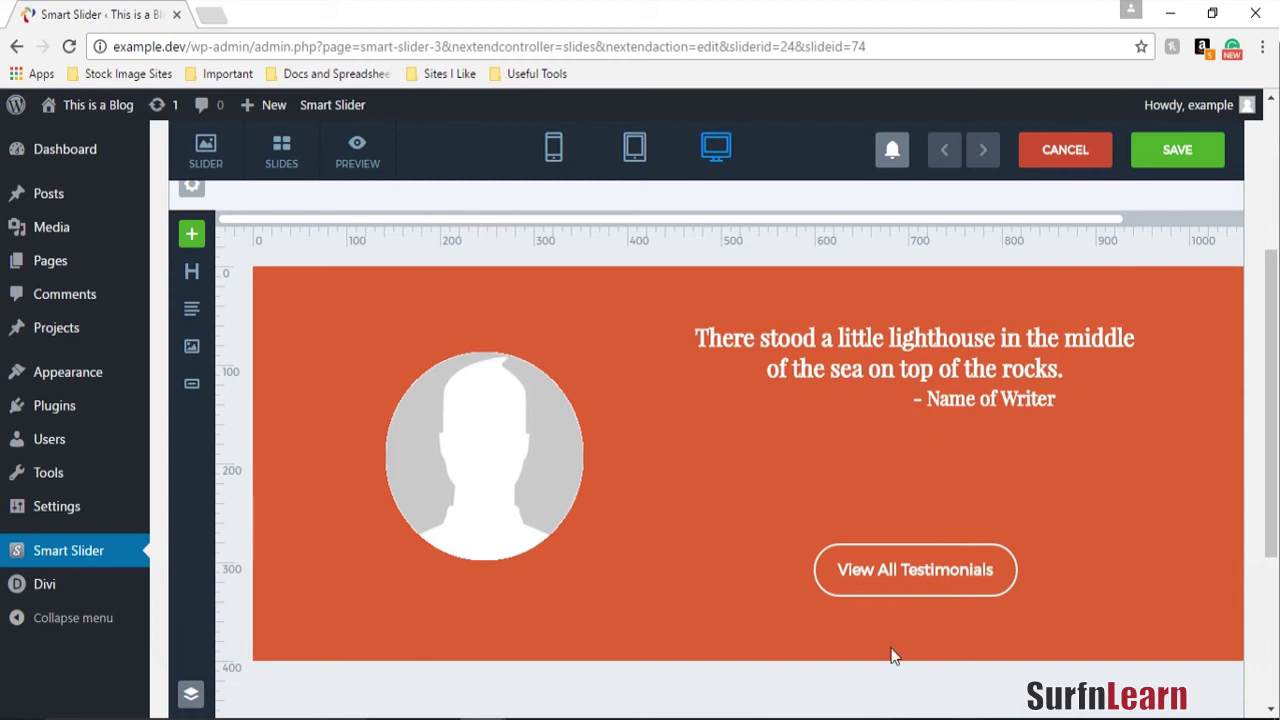
scroll(862, 411, up, 3)
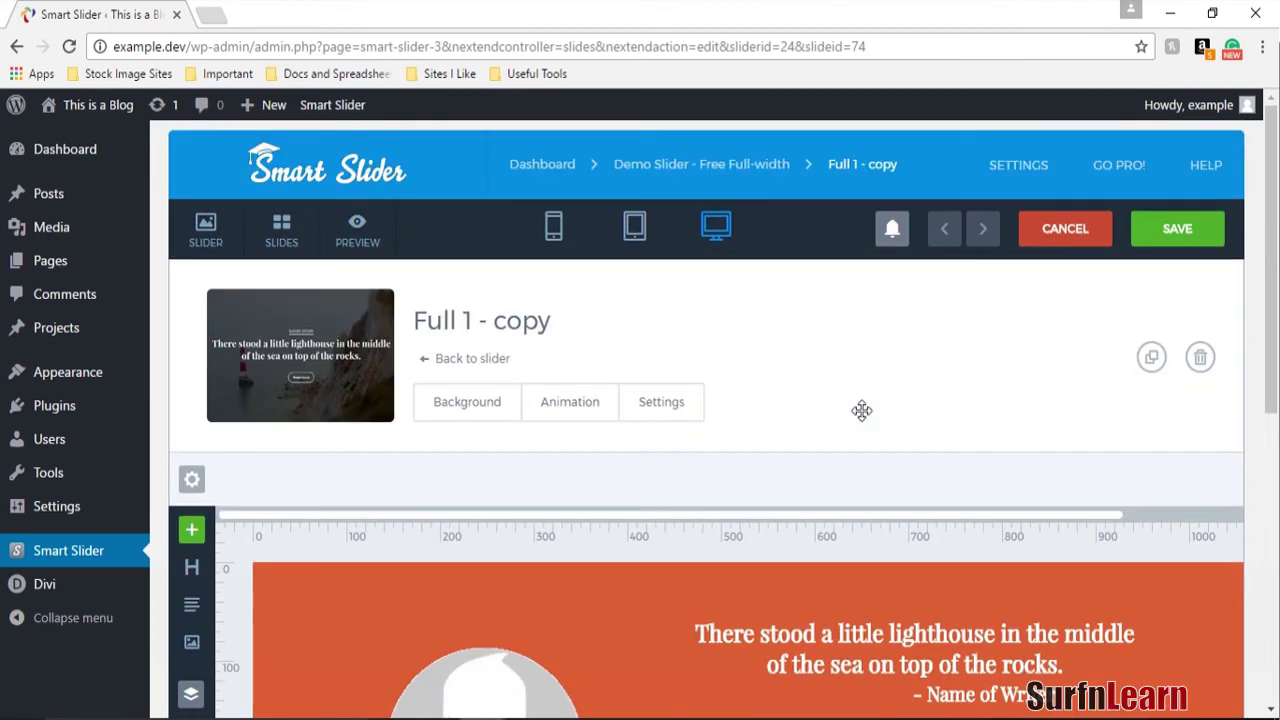
click(499, 425)
scroll(651, 423, down, 4)
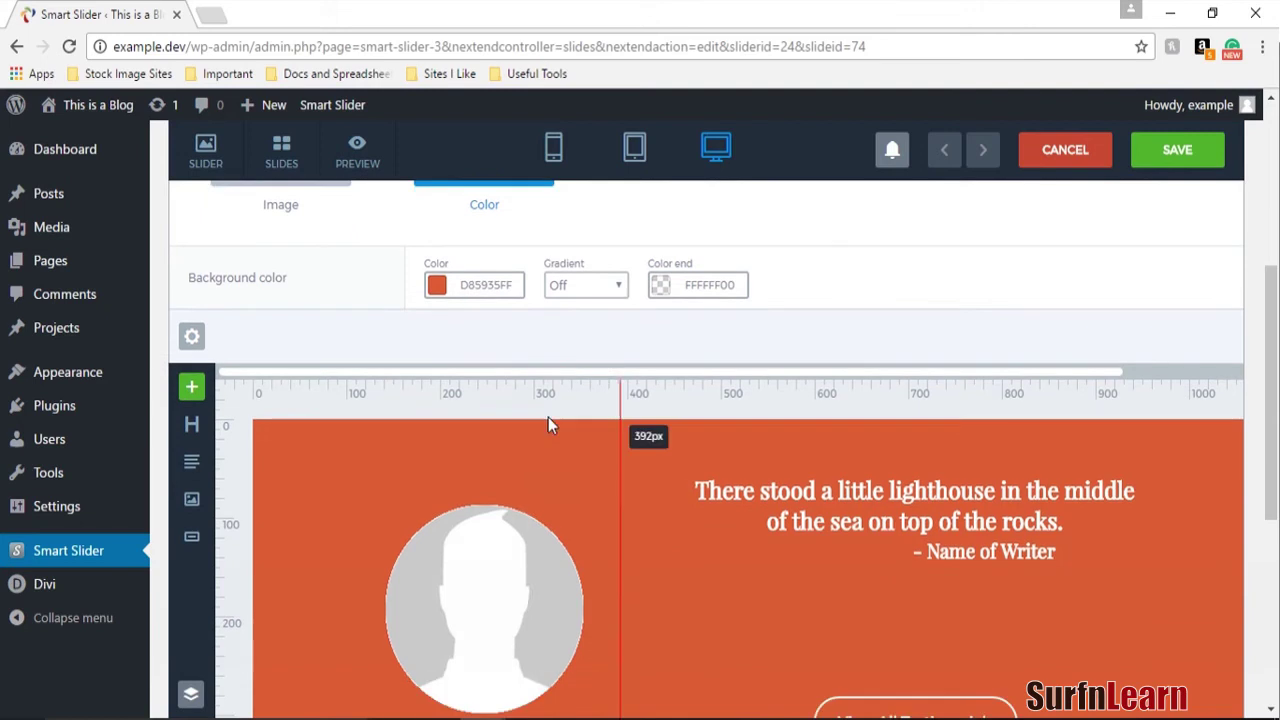
click(437, 285)
click(449, 330)
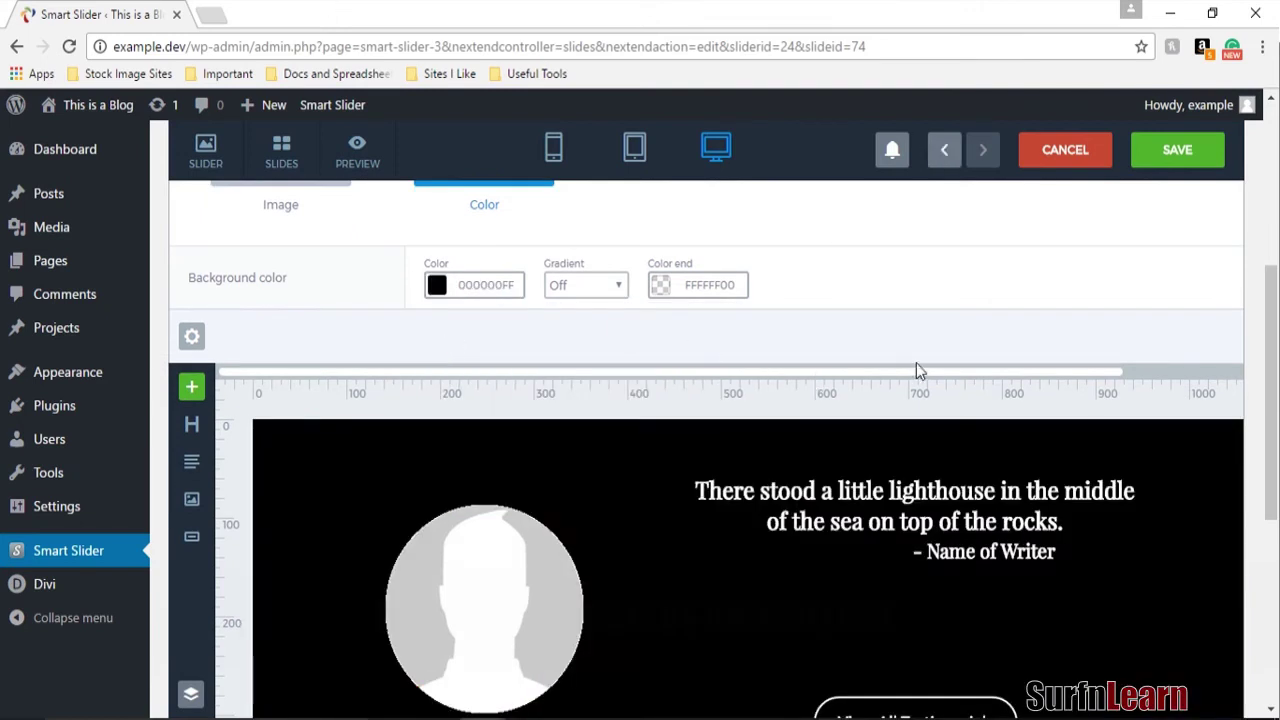
scroll(950, 348, up, 1)
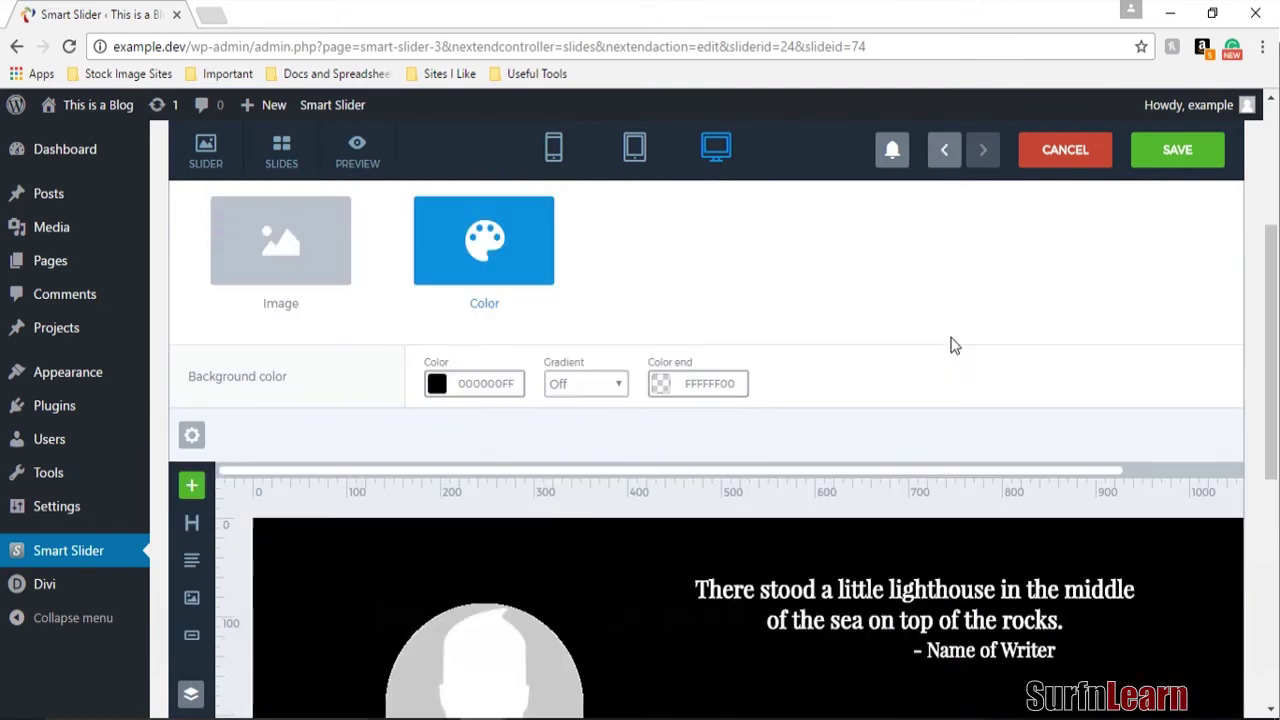
Save the Full 1 - copy slide, dismiss the notice and return to the slider overview.
click(1186, 160)
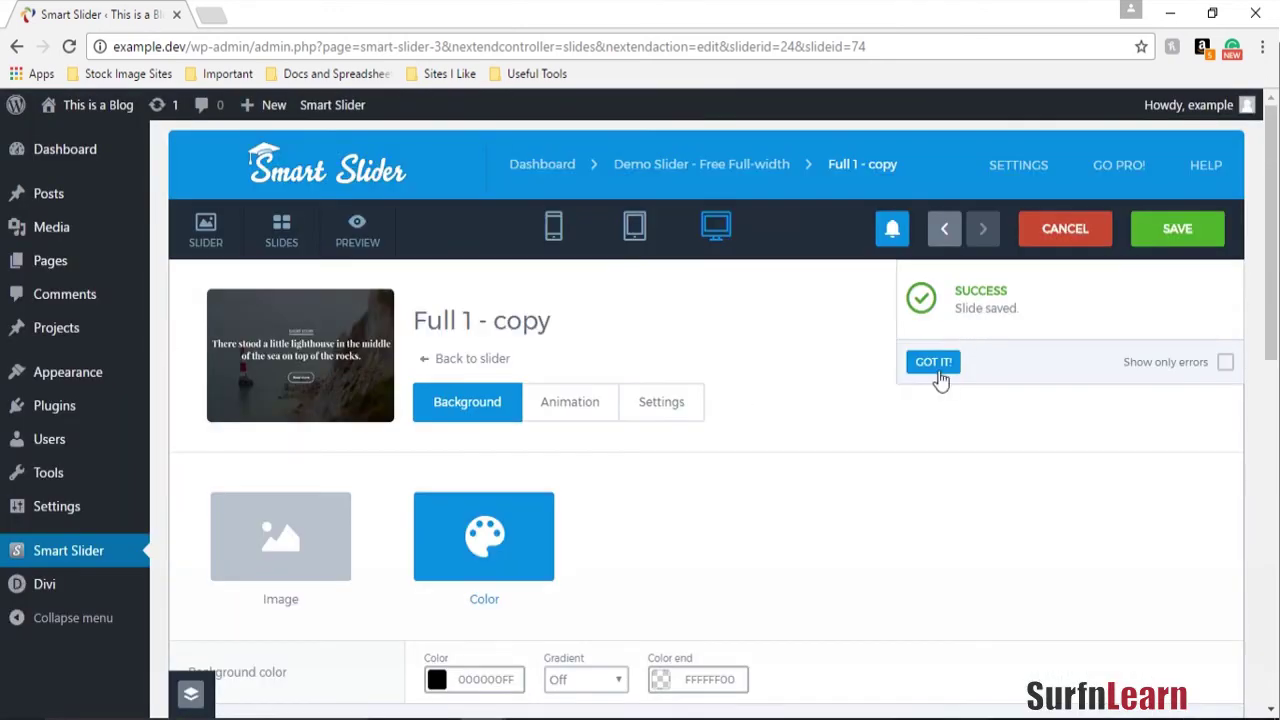
click(935, 365)
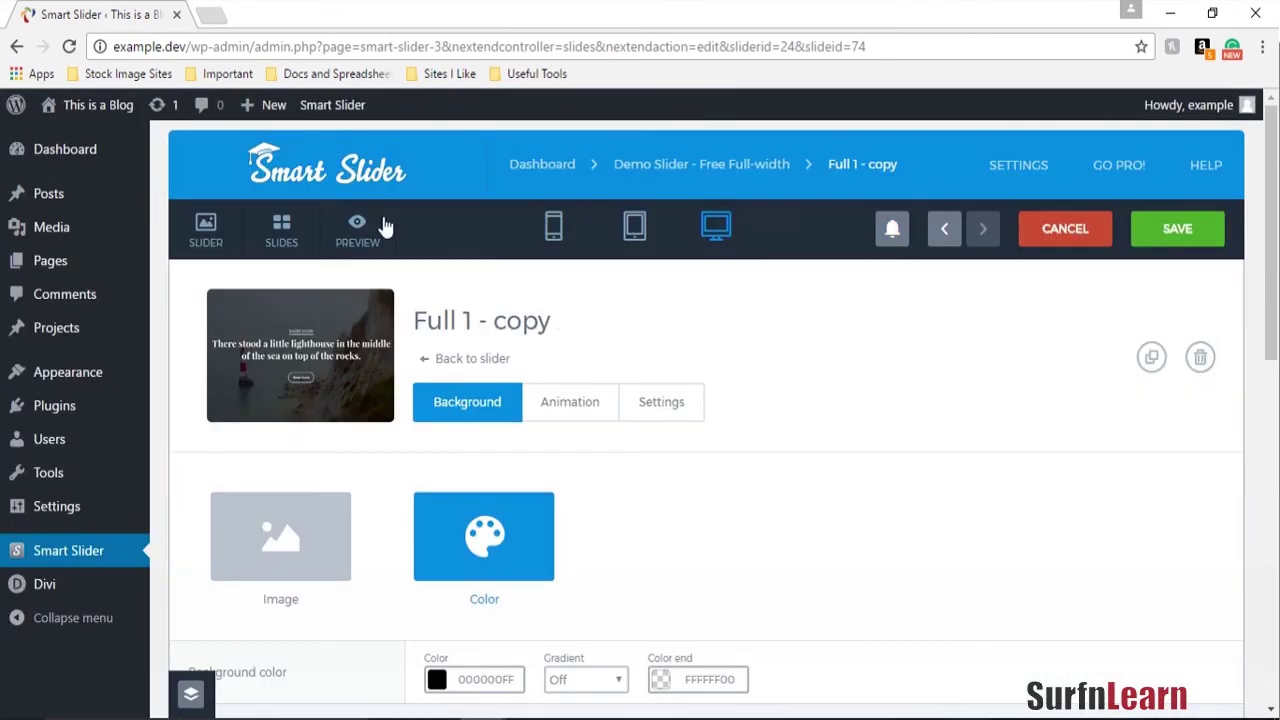
click(472, 360)
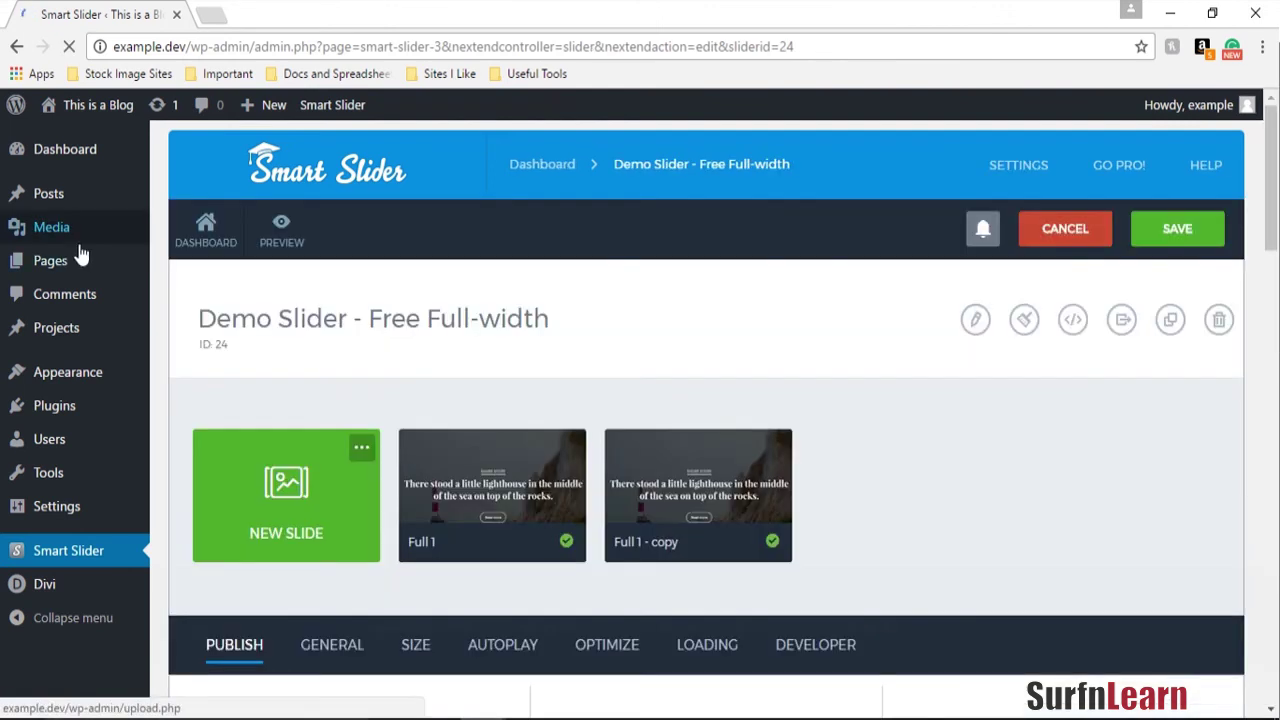
Add a new page to the site and title it Testimonial Slider Sample.
right_click(88, 258)
key(Escape)
mouse_move(38, 270)
right_click(165, 268)
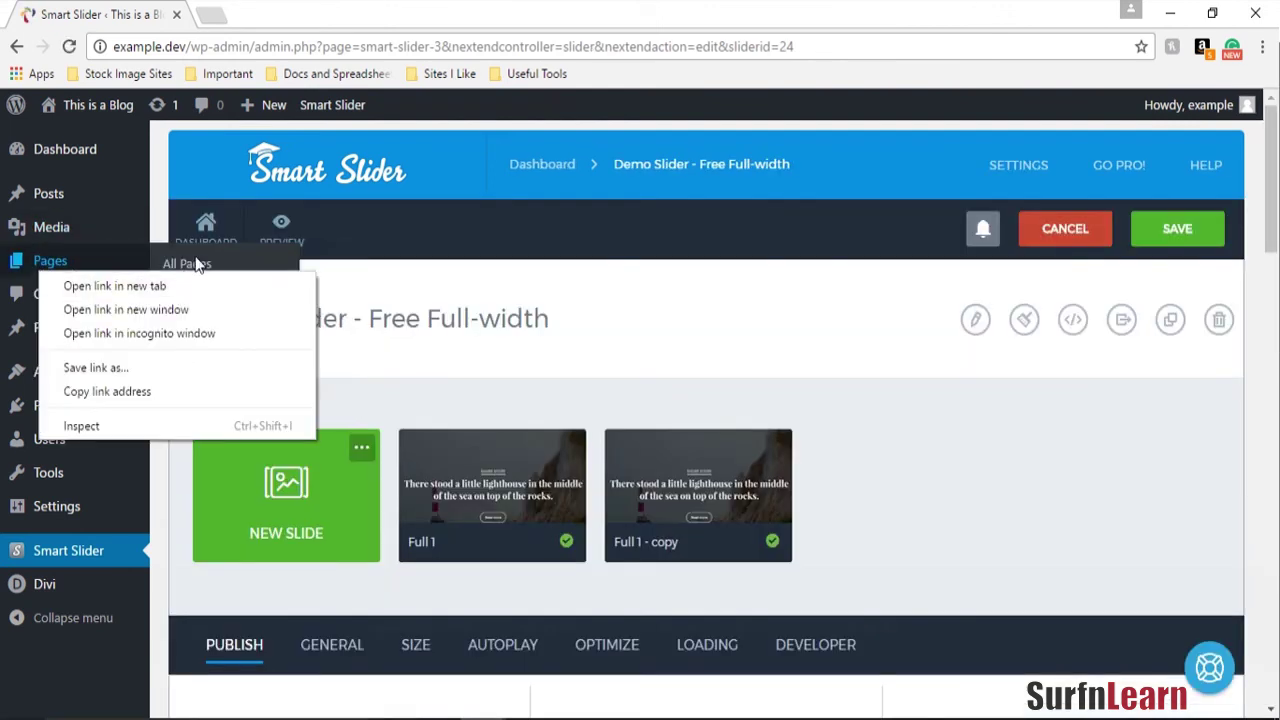
click(195, 263)
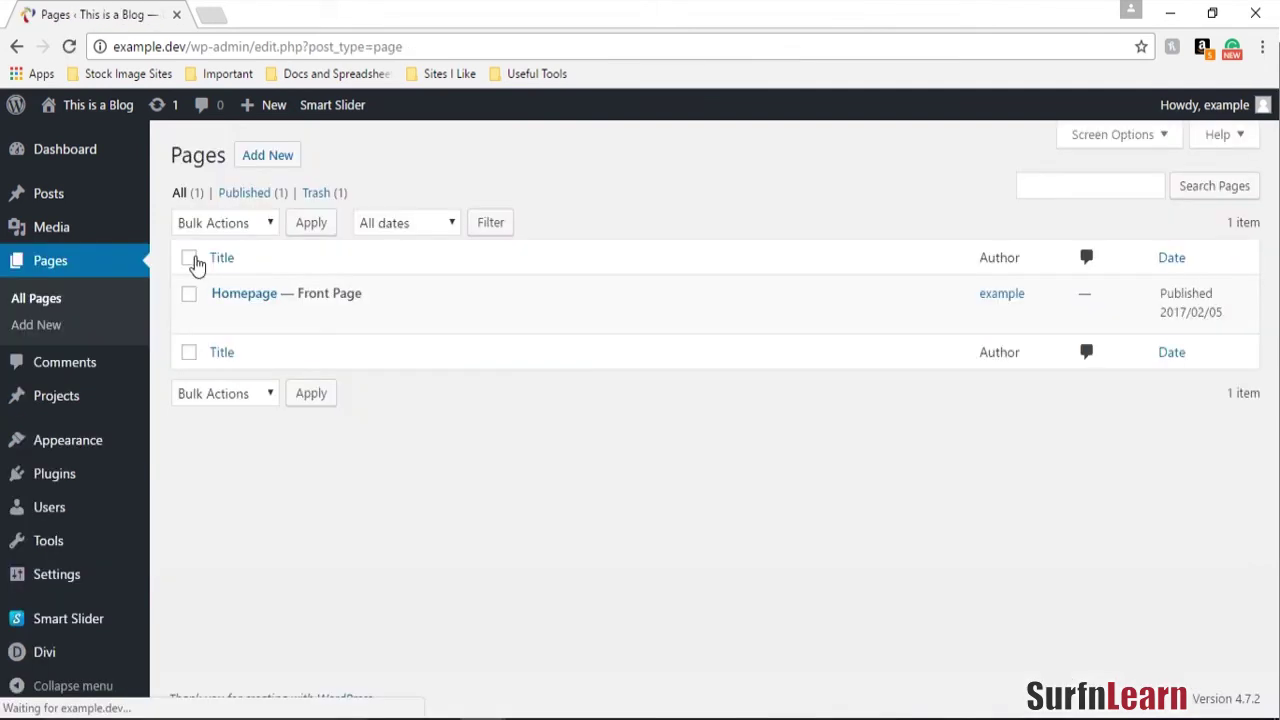
click(269, 158)
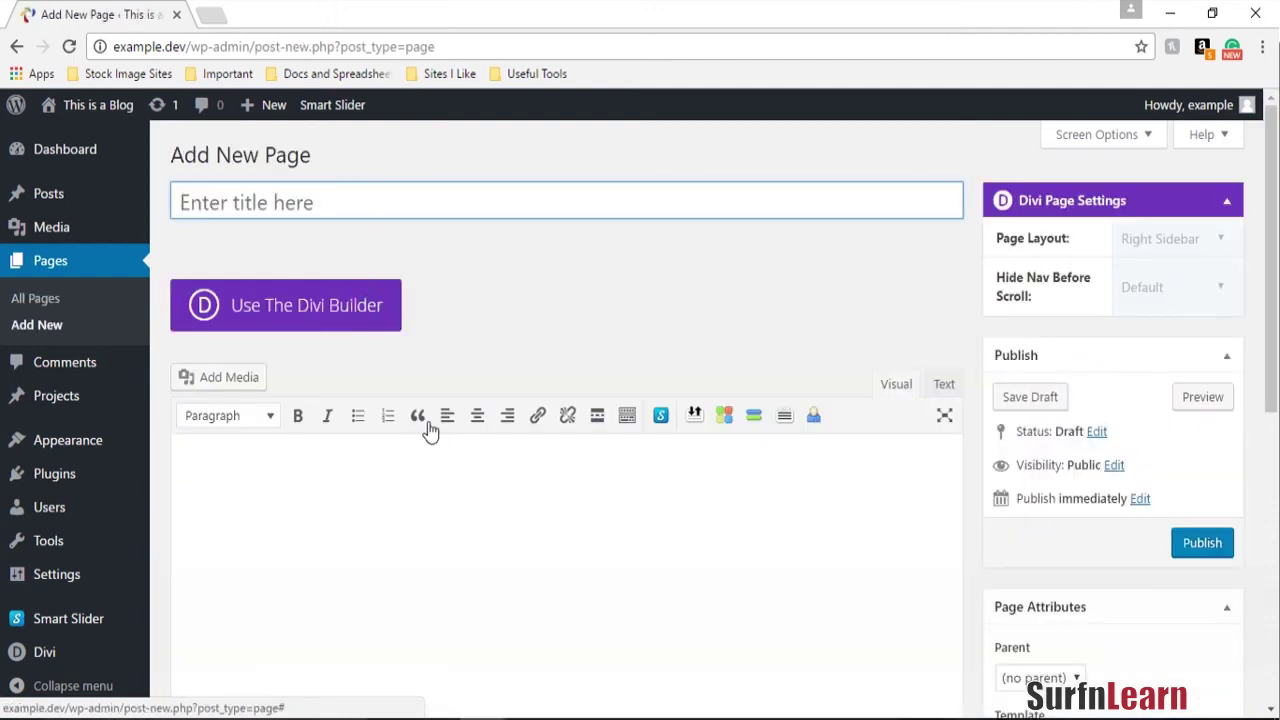
text(Testim)
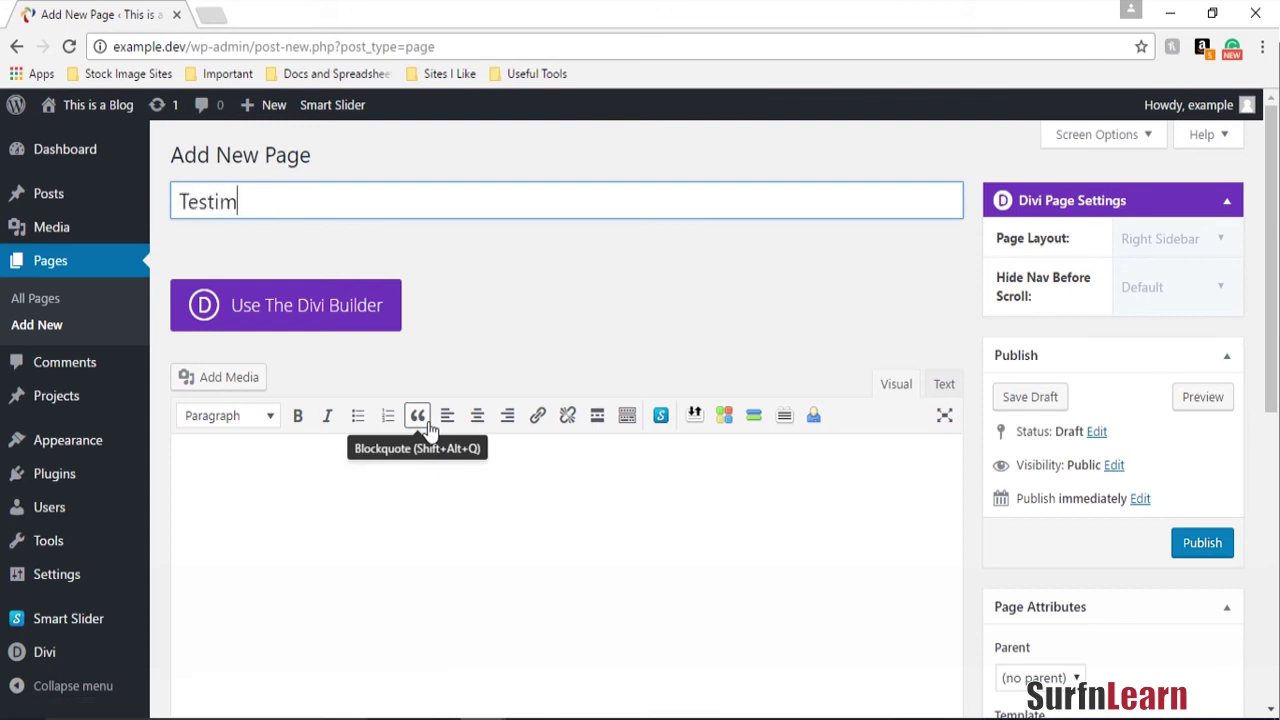
text(onial Slider Sample)
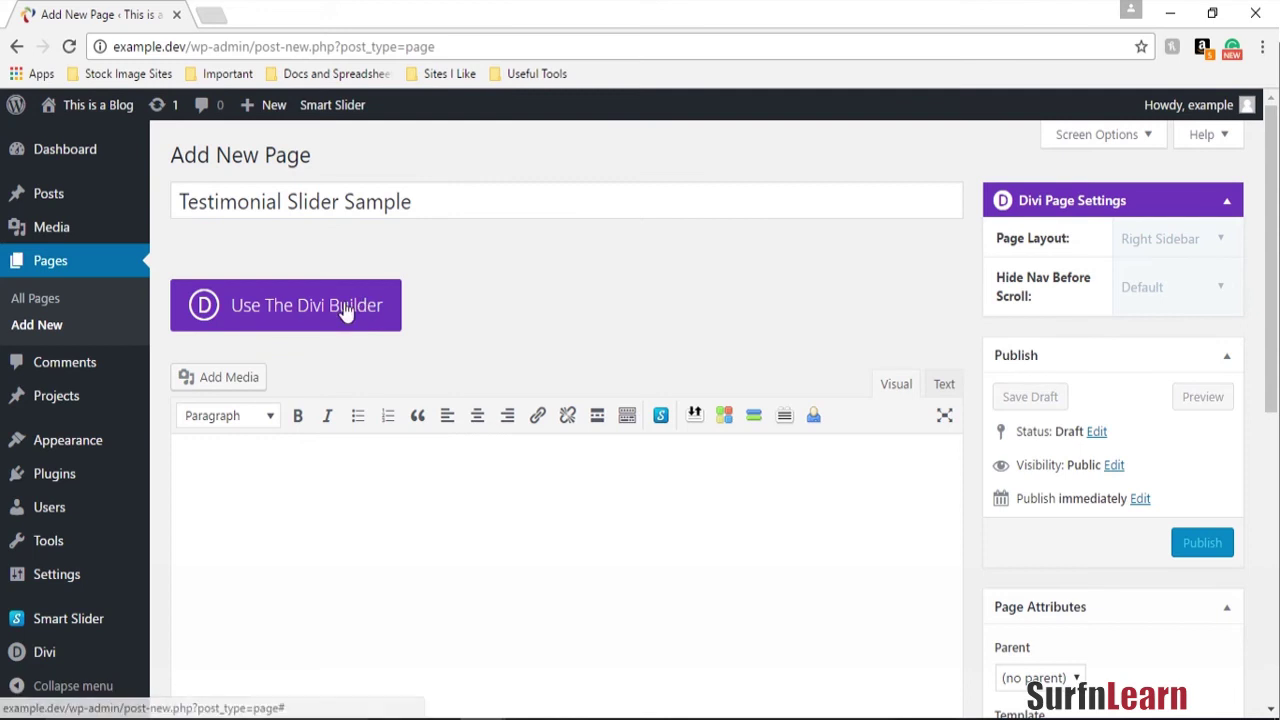
Switch the page to the Divi Builder, add a fullwidth section and remove the standard section.
click(346, 310)
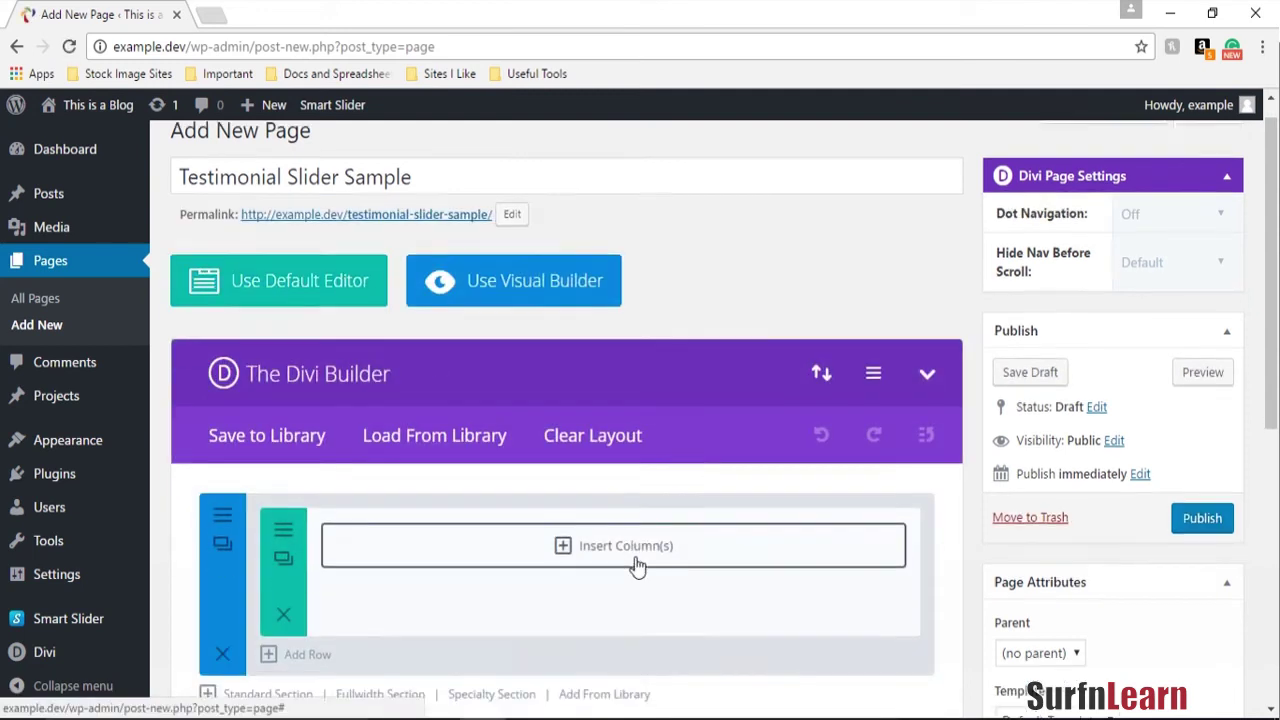
scroll(474, 466, down, 3)
click(385, 424)
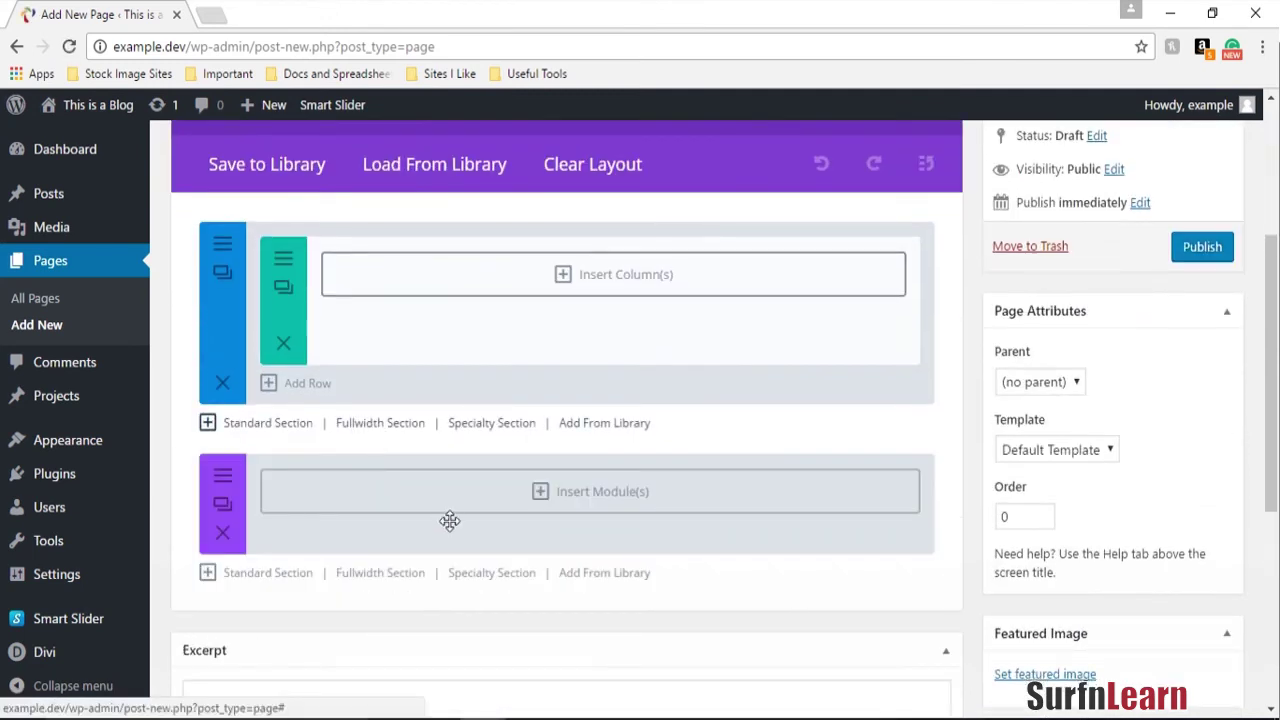
drag(449, 520, 425, 265)
click(222, 530)
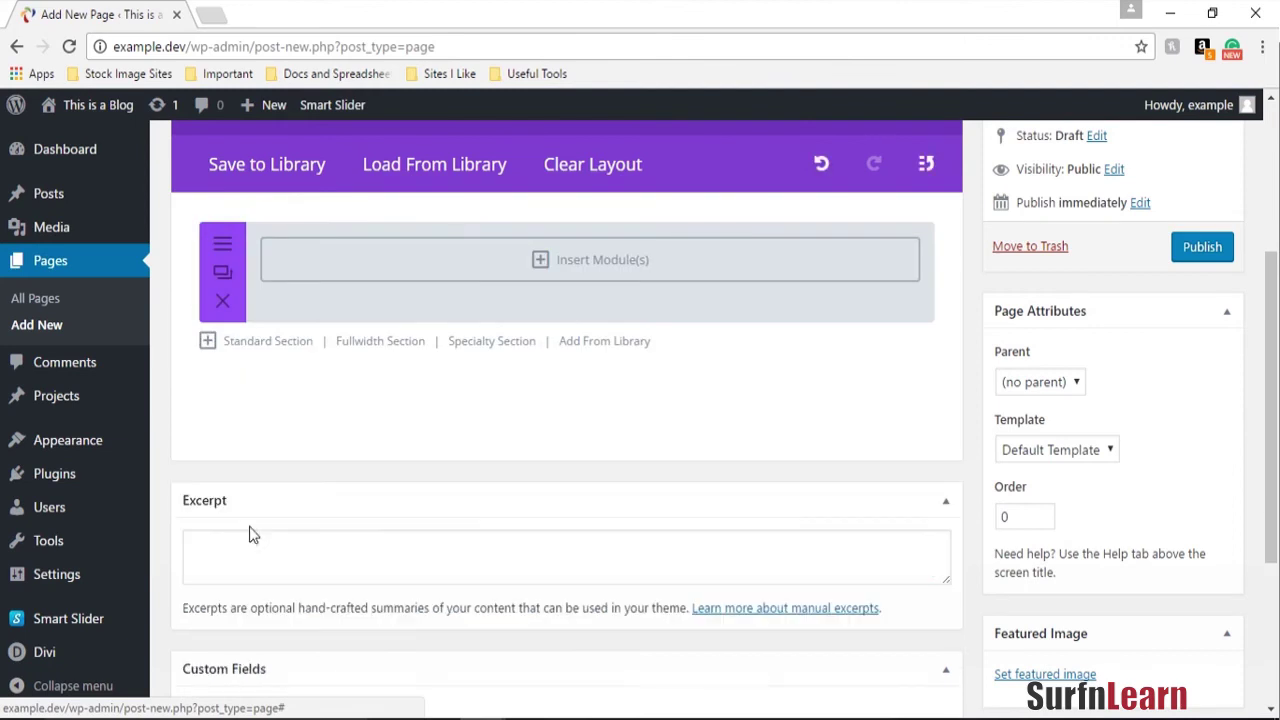
Insert a Smart Slider 3 module in the fullwidth section using slider #24, Demo Slider - Free Full-width, and save it.
scroll(410, 541, up, 1)
scroll(410, 541, up, 1)
click(405, 375)
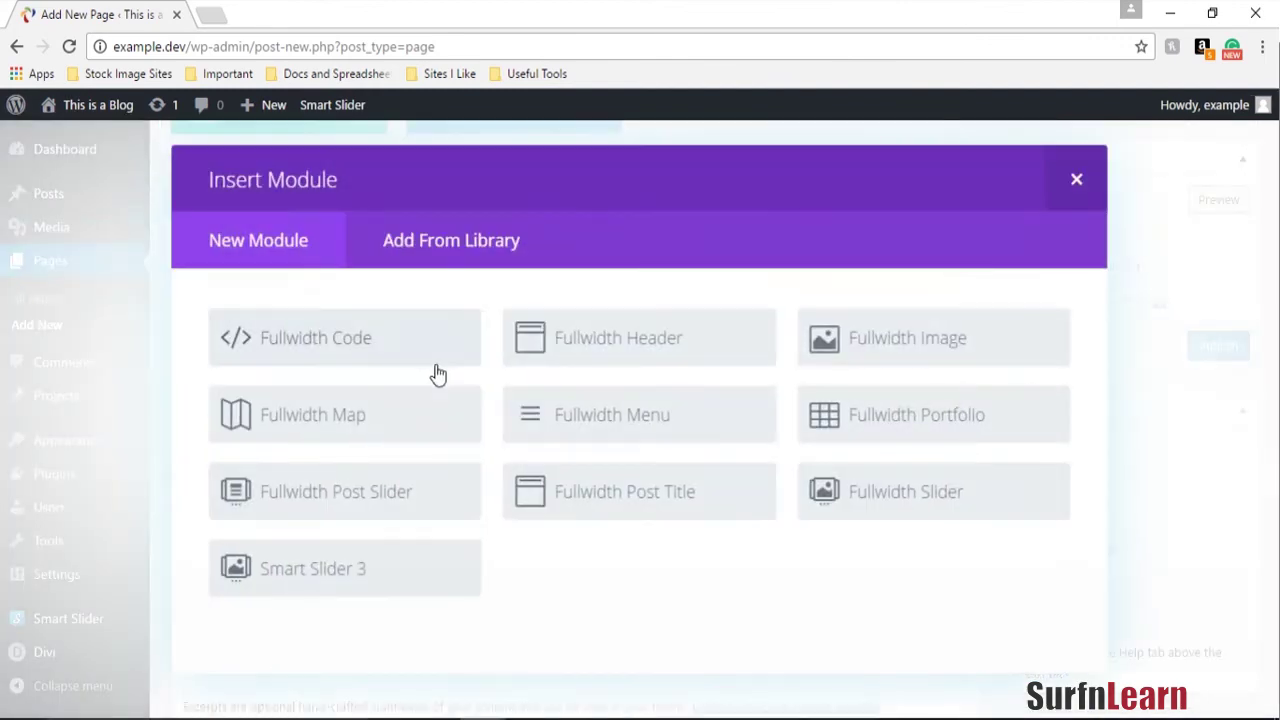
click(395, 565)
click(305, 366)
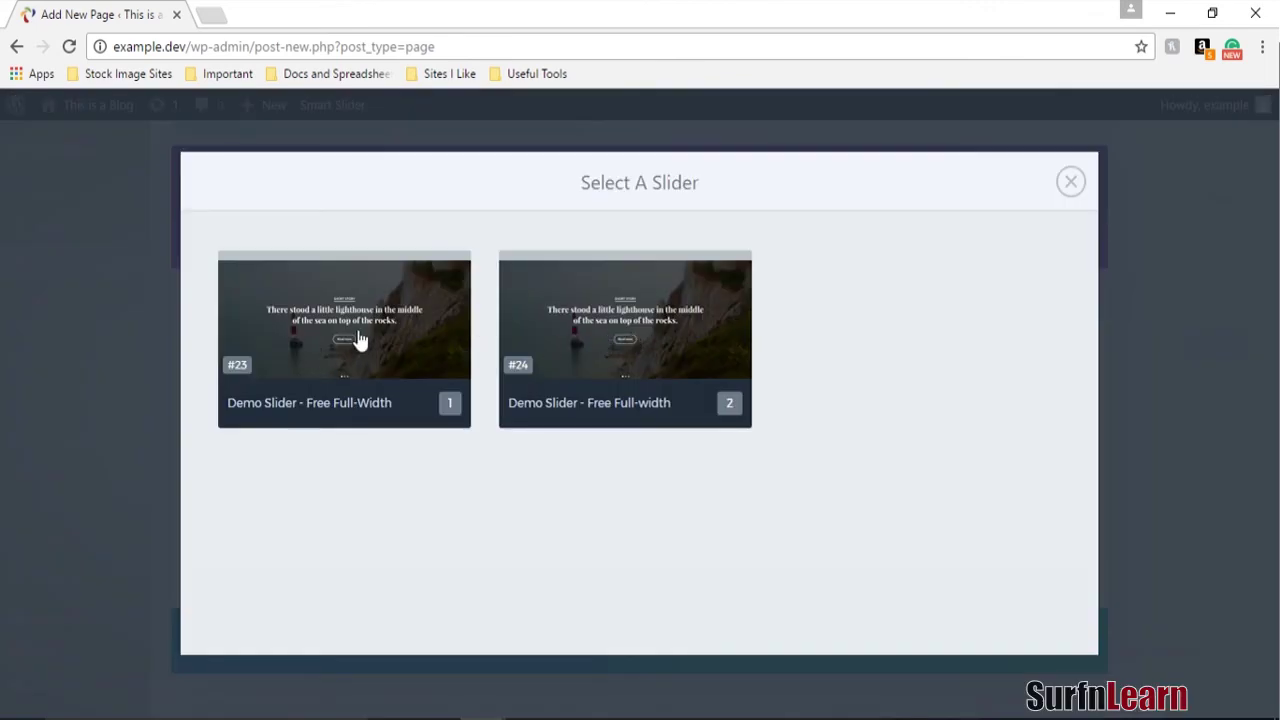
click(626, 332)
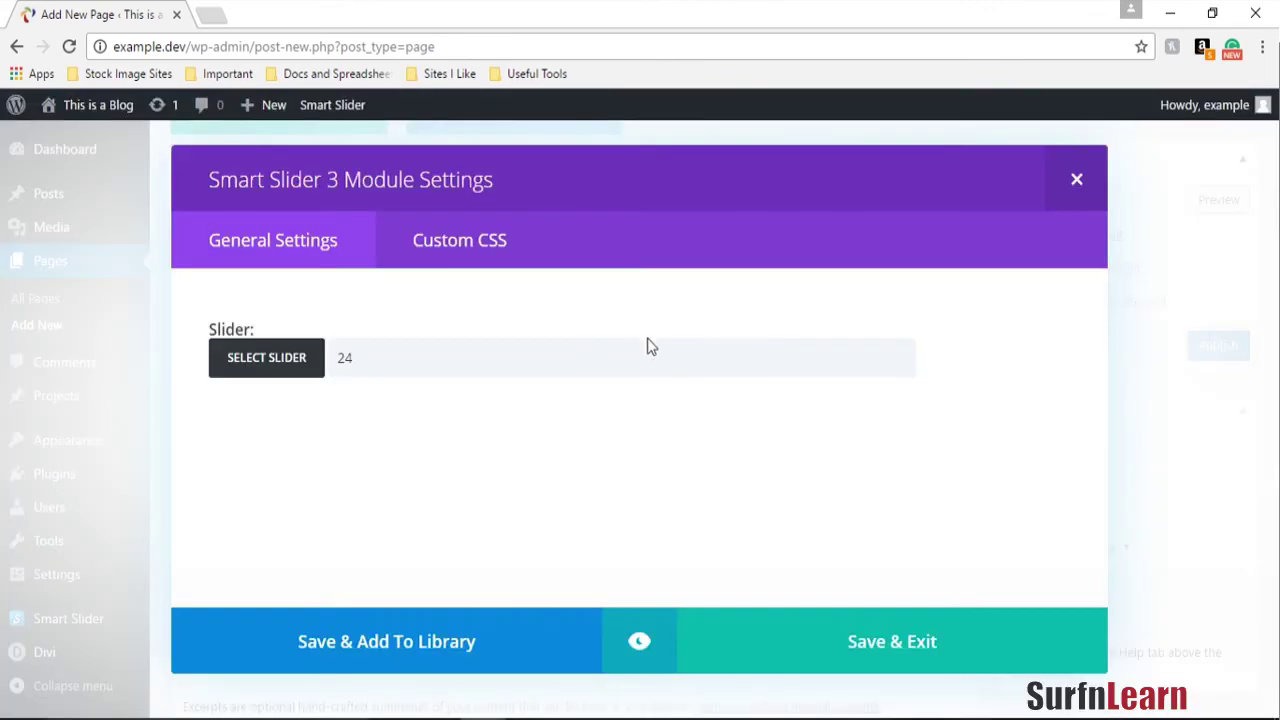
click(932, 652)
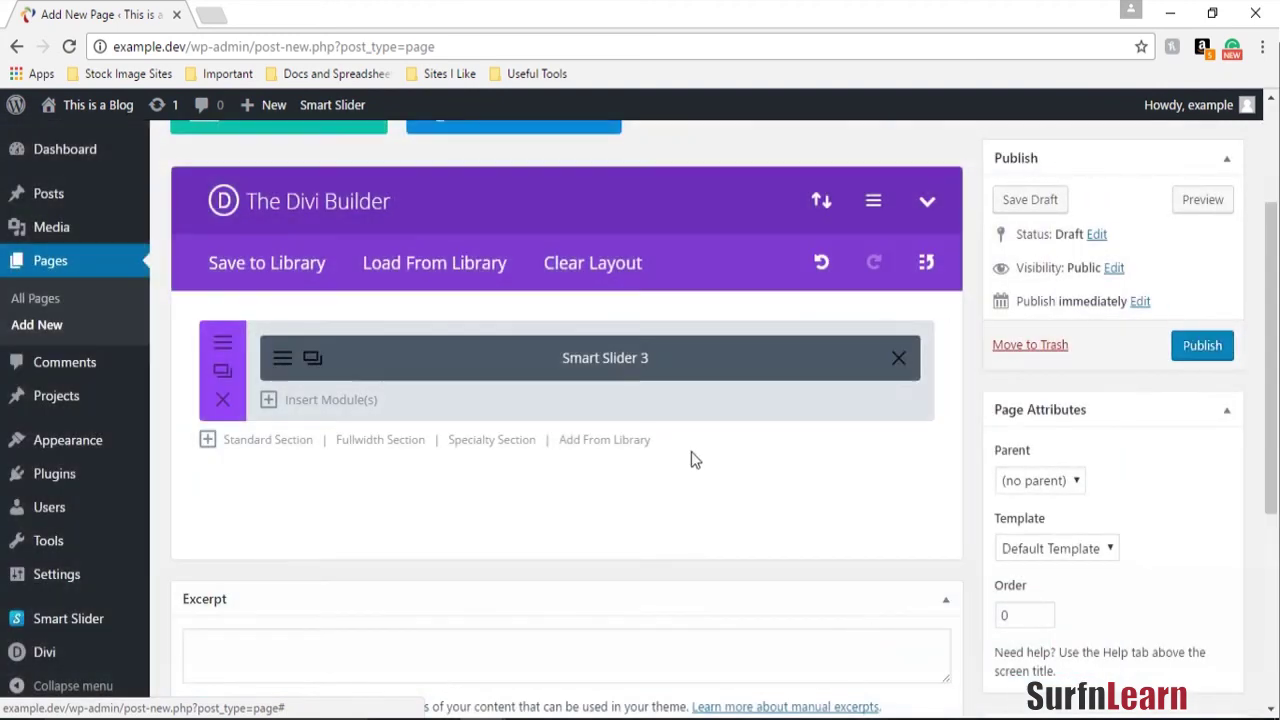
Publish the Testimonial Slider Sample page and open its preview.
scroll(816, 447, up, 1)
scroll(816, 447, up, 3)
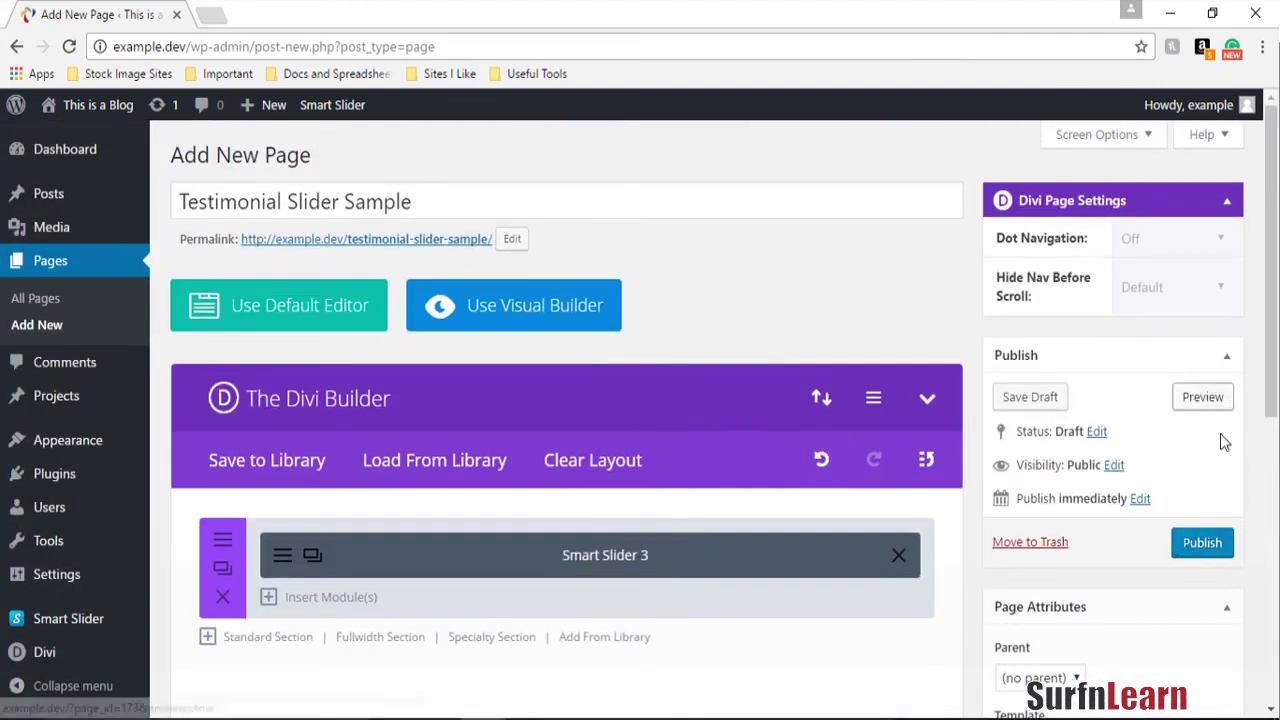
click(1205, 548)
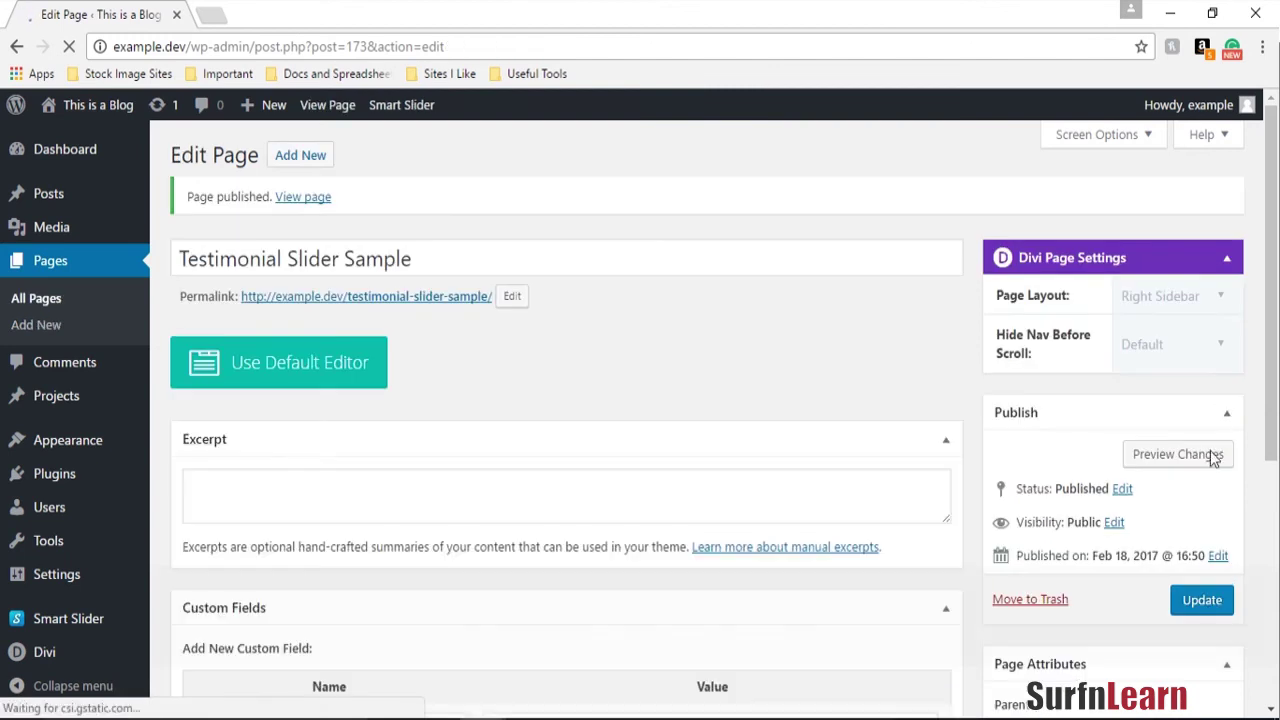
click(1210, 456)
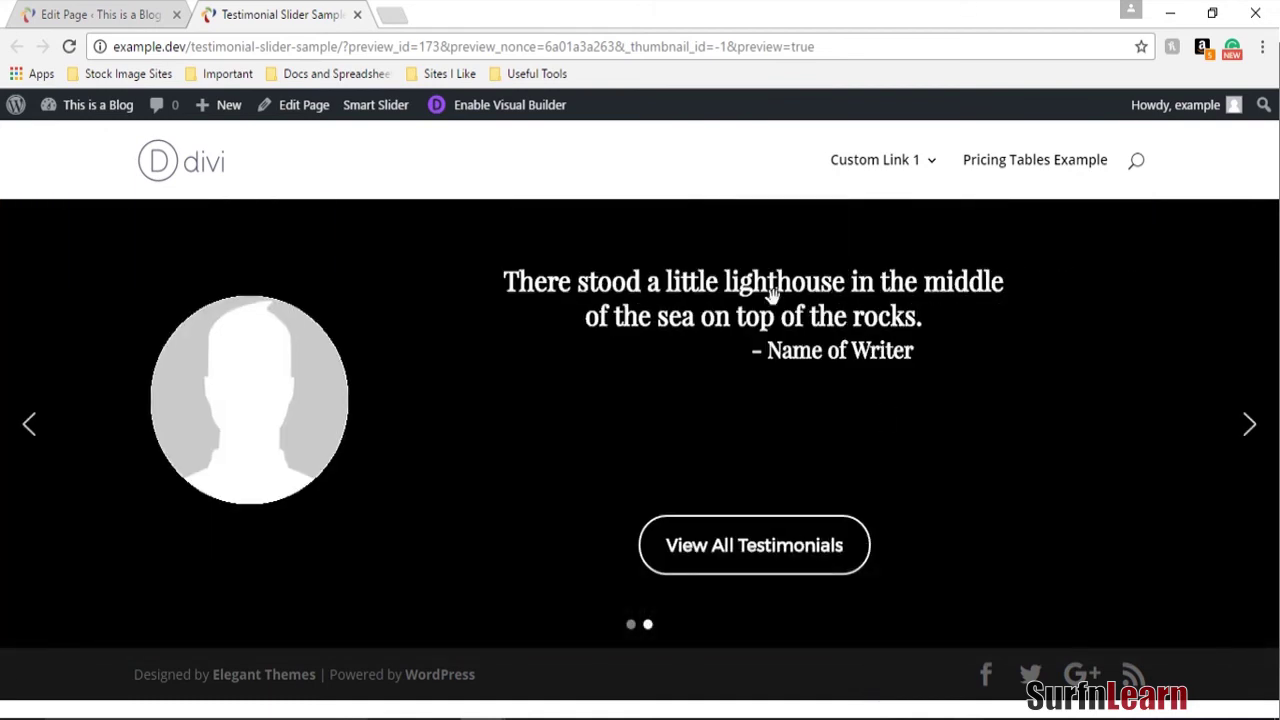
Check the previewed slider's responsiveness by narrowing and widening the browser window, and maximize the window again.
click(1212, 12)
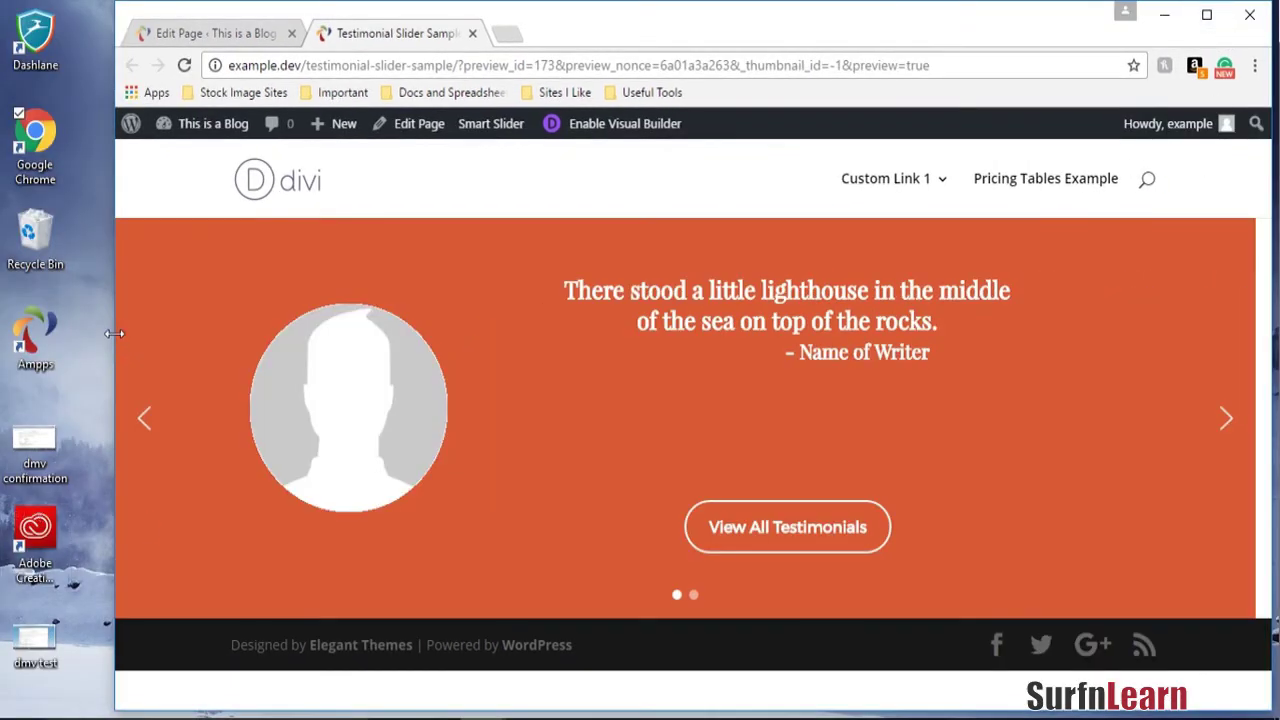
drag(114, 333, 970, 321)
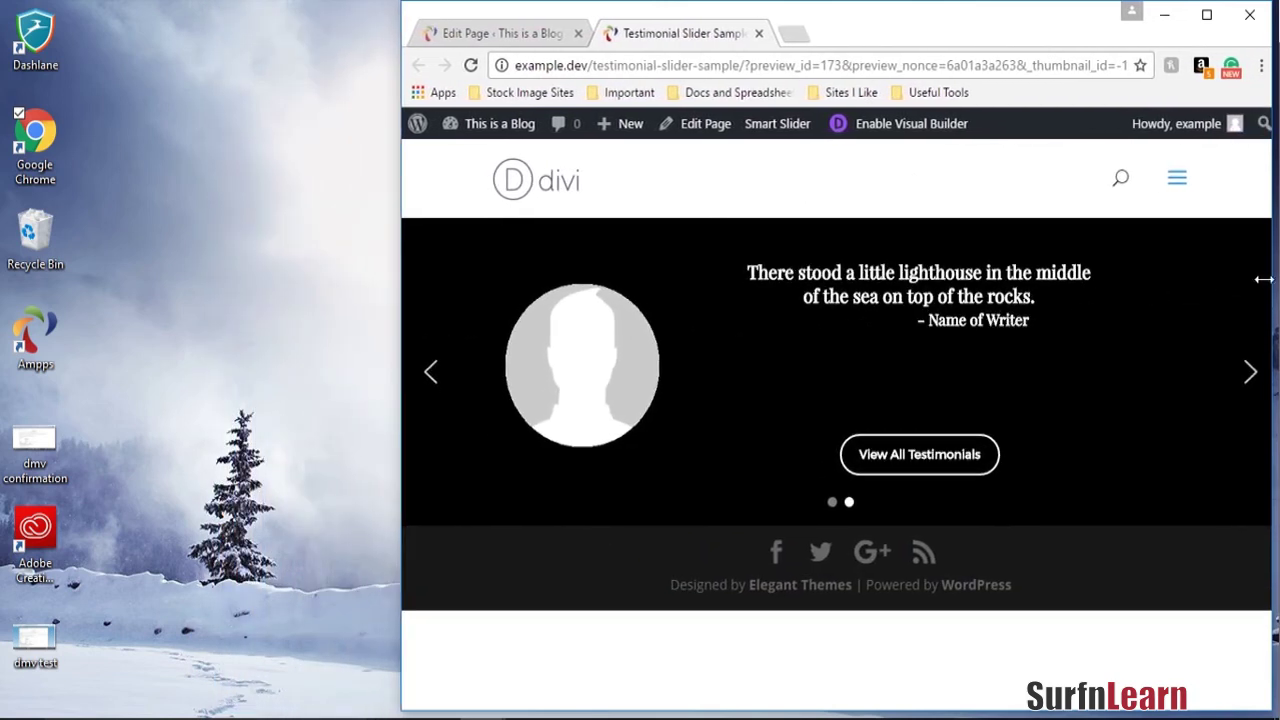
drag(1263, 280, 1279, 245)
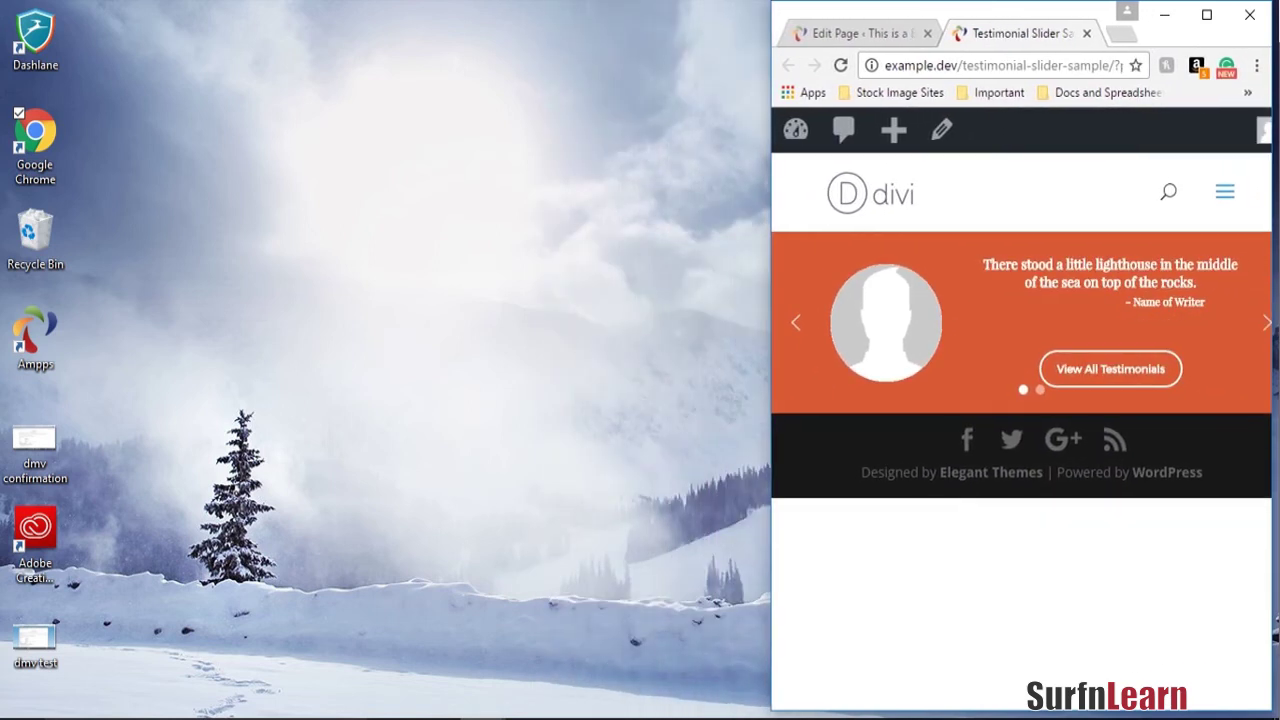
drag(771, 360, 740, 355)
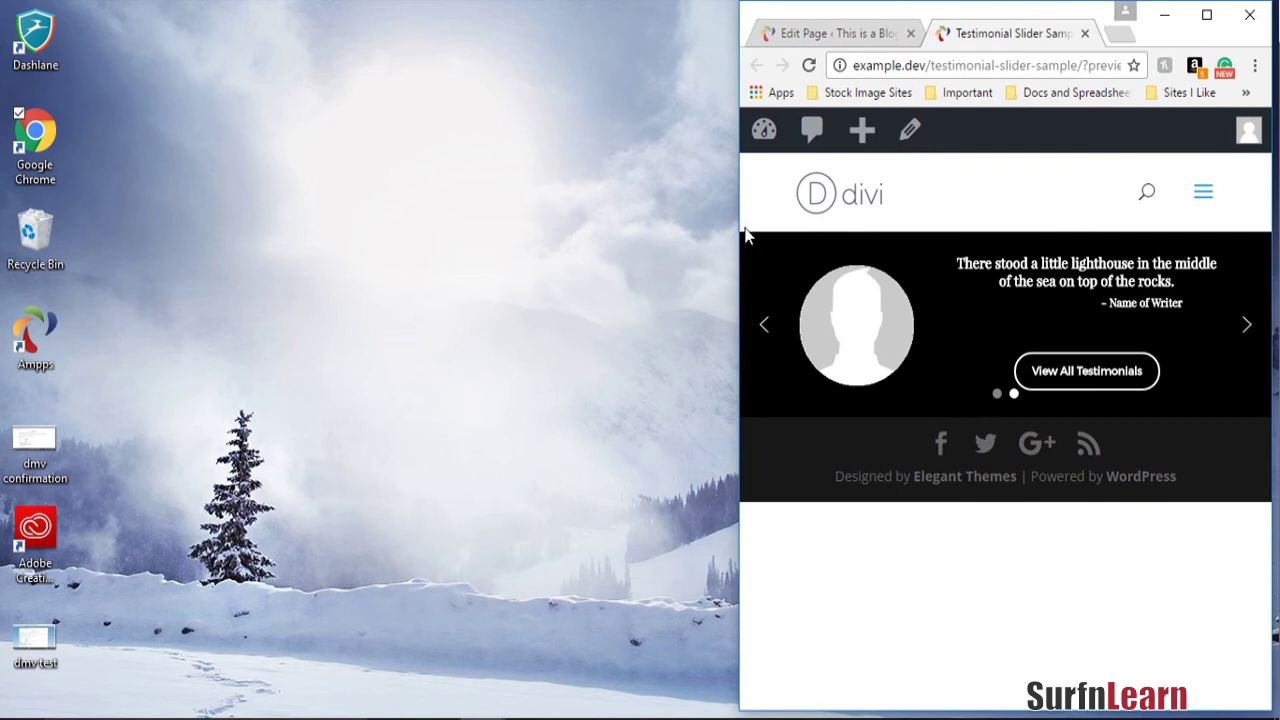
drag(742, 236, 26, 342)
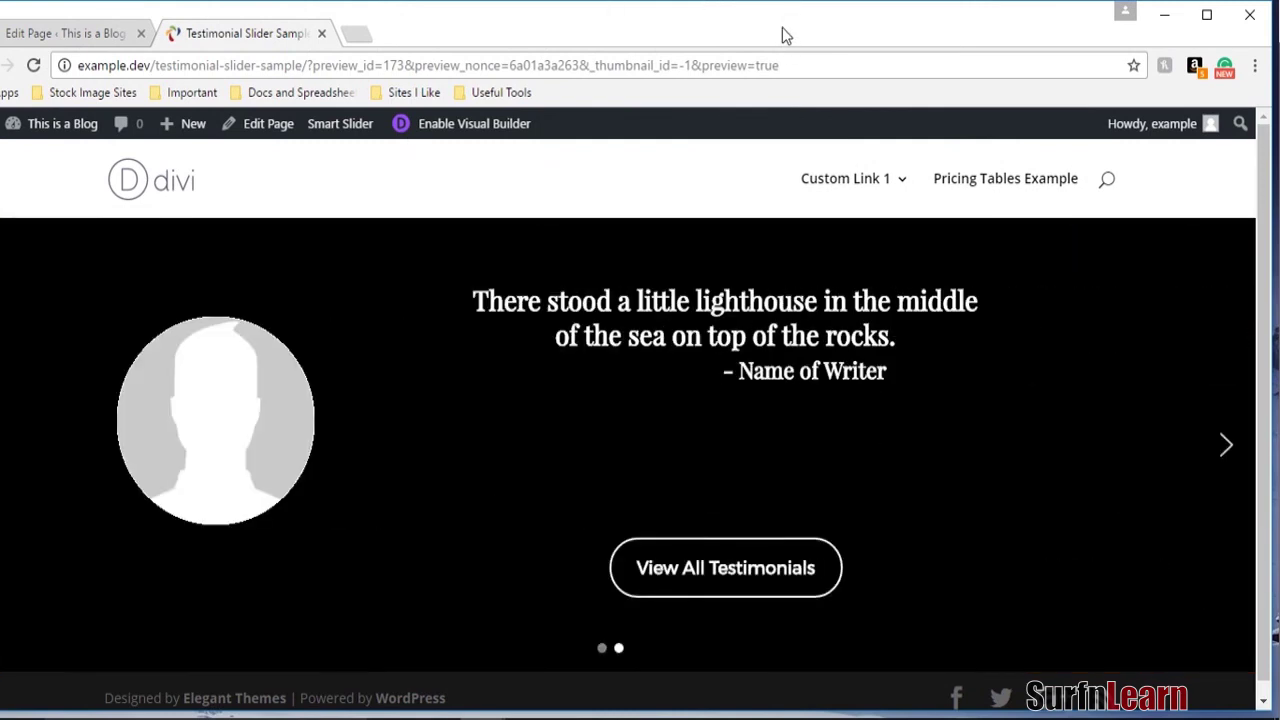
double_click(762, 19)
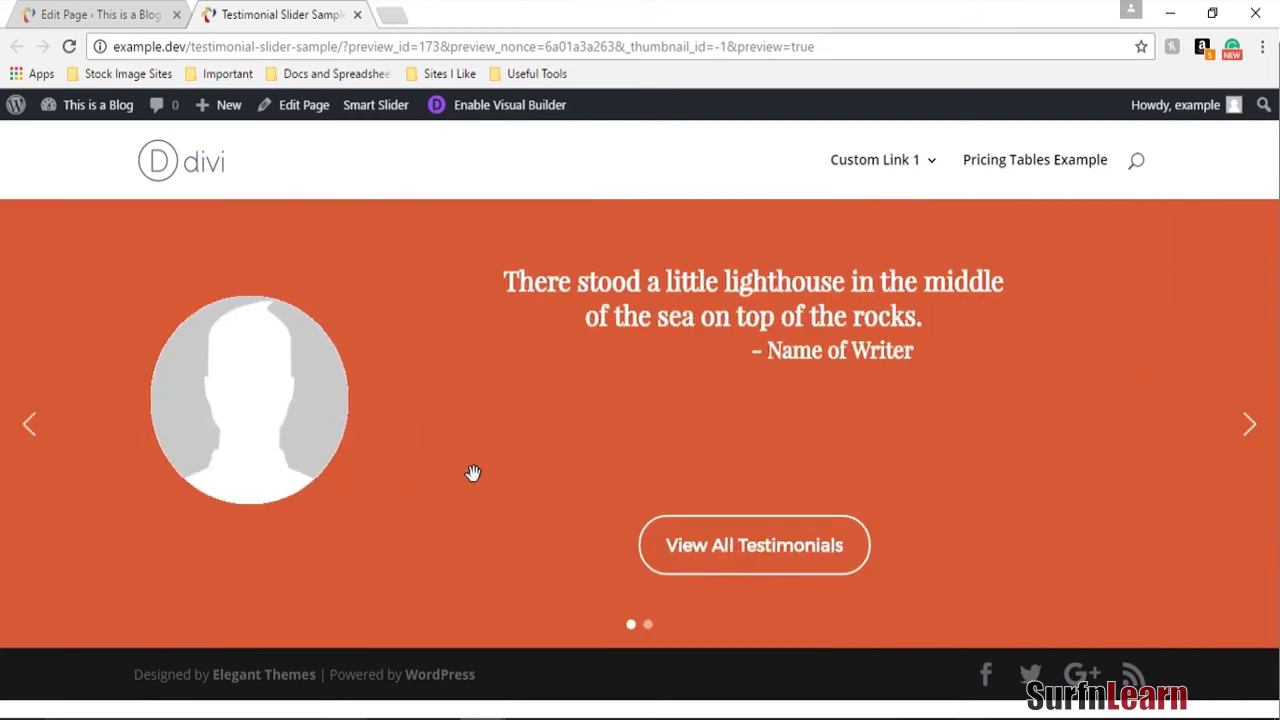
Return from the page preview to the site admin and open slider #24, Demo Slider - Free Full-width, for editing in Smart Slider.
click(145, 10)
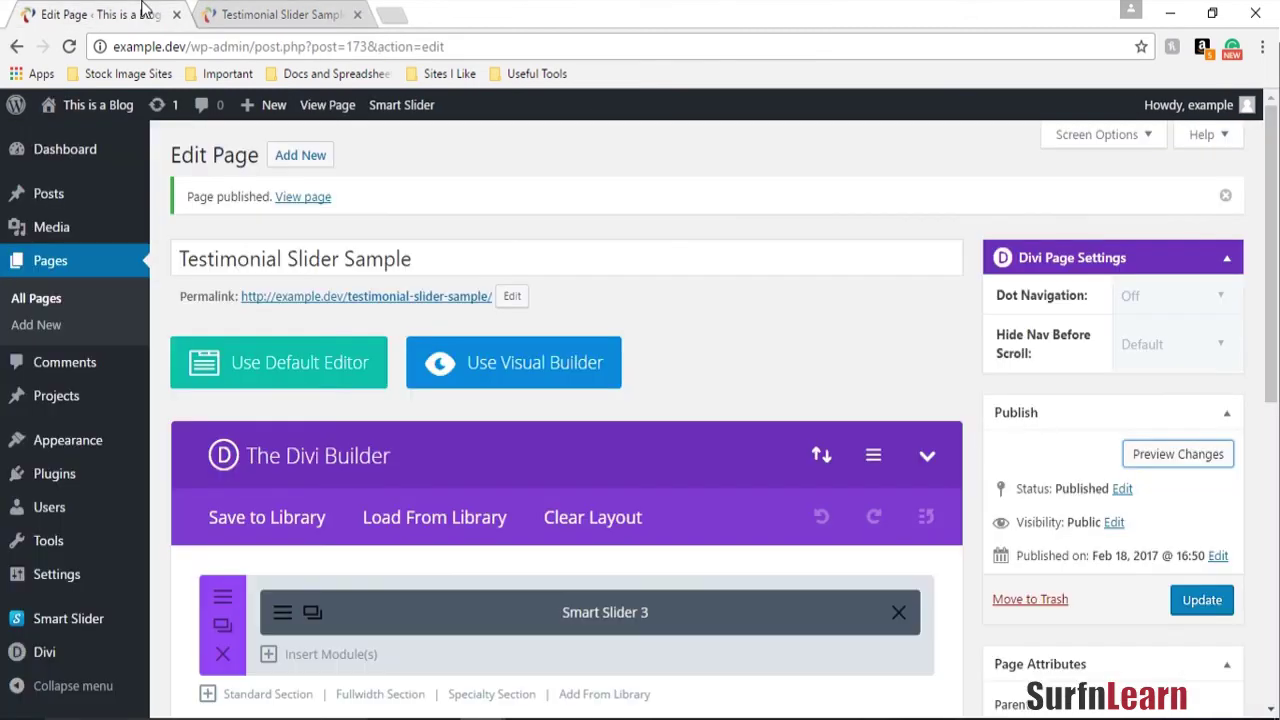
click(330, 12)
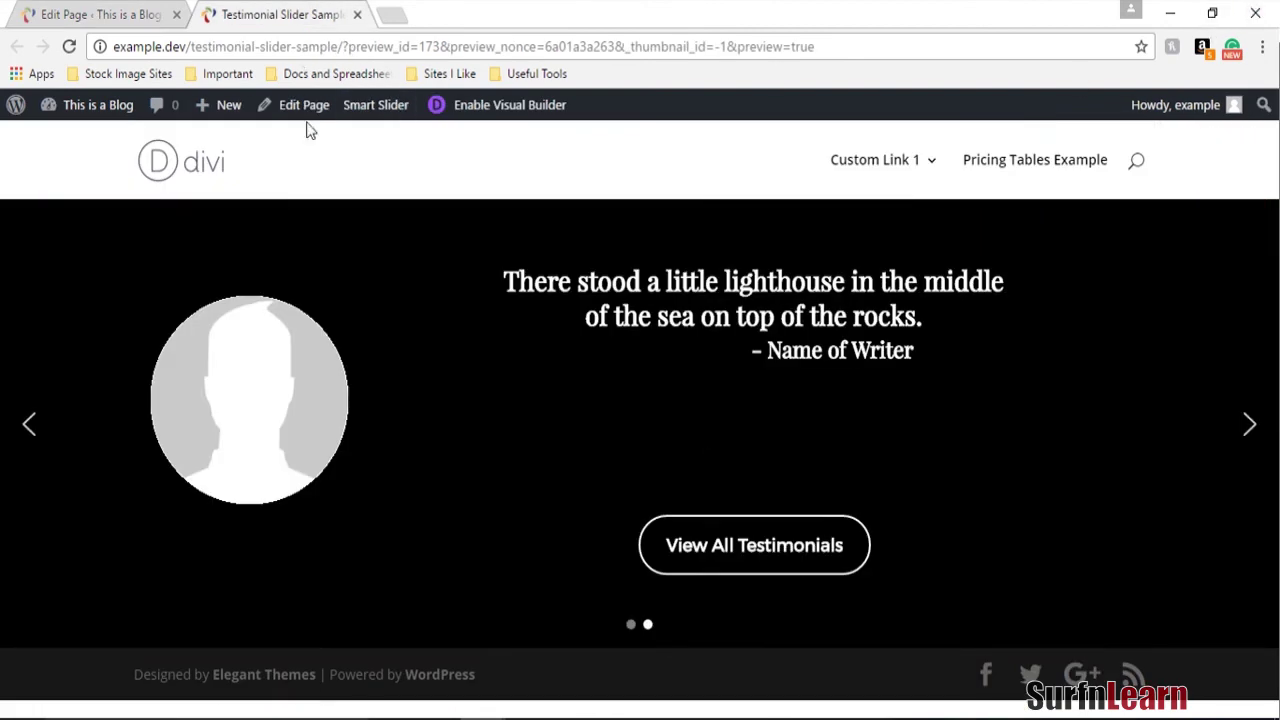
click(150, 12)
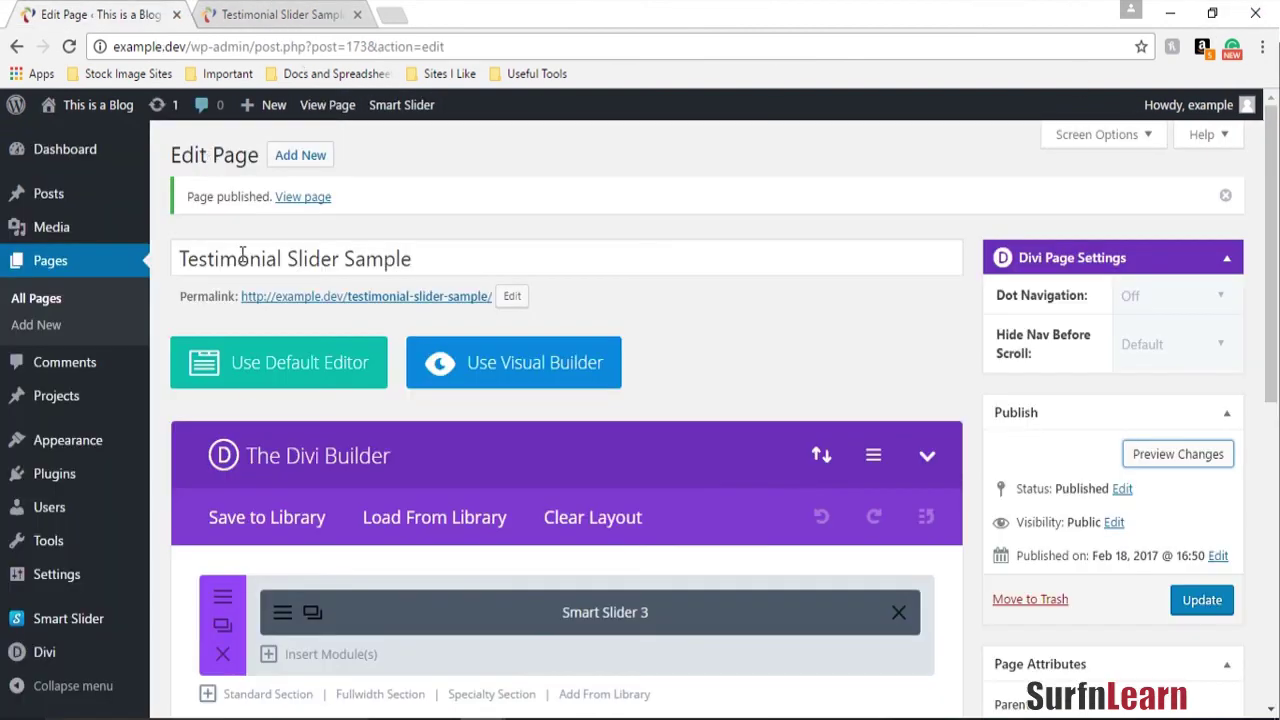
click(95, 631)
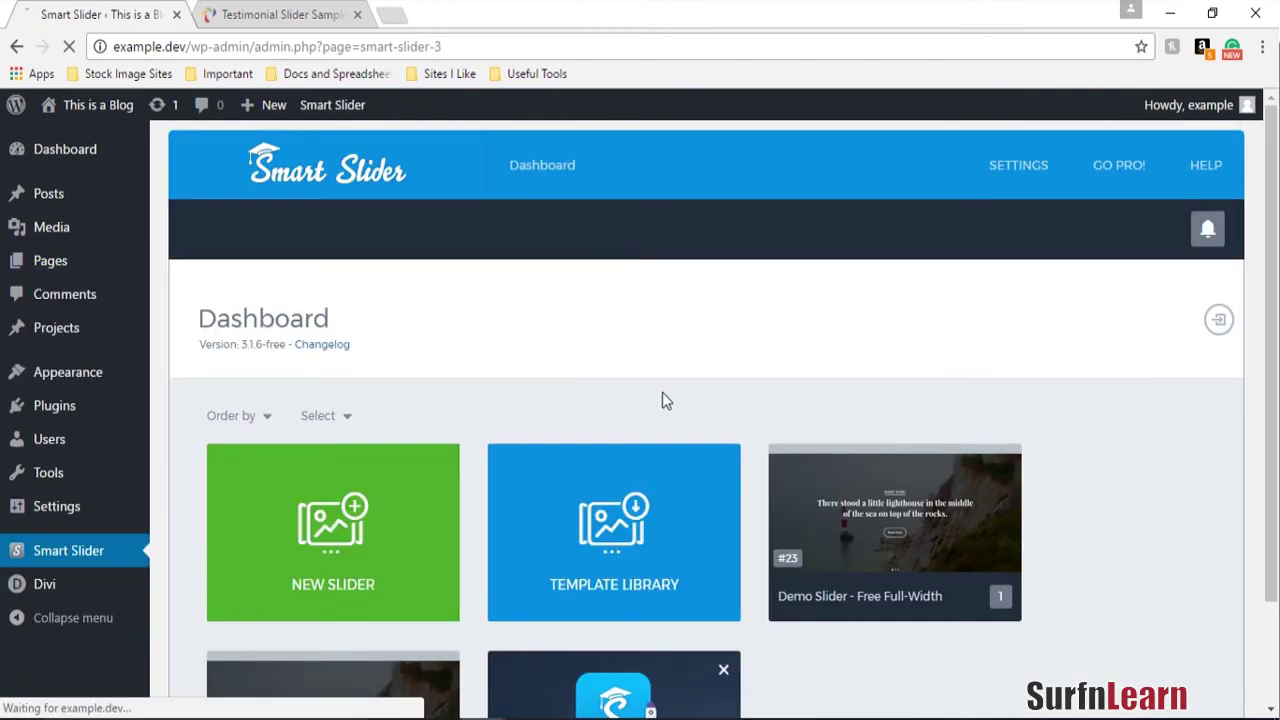
scroll(778, 572, down, 1)
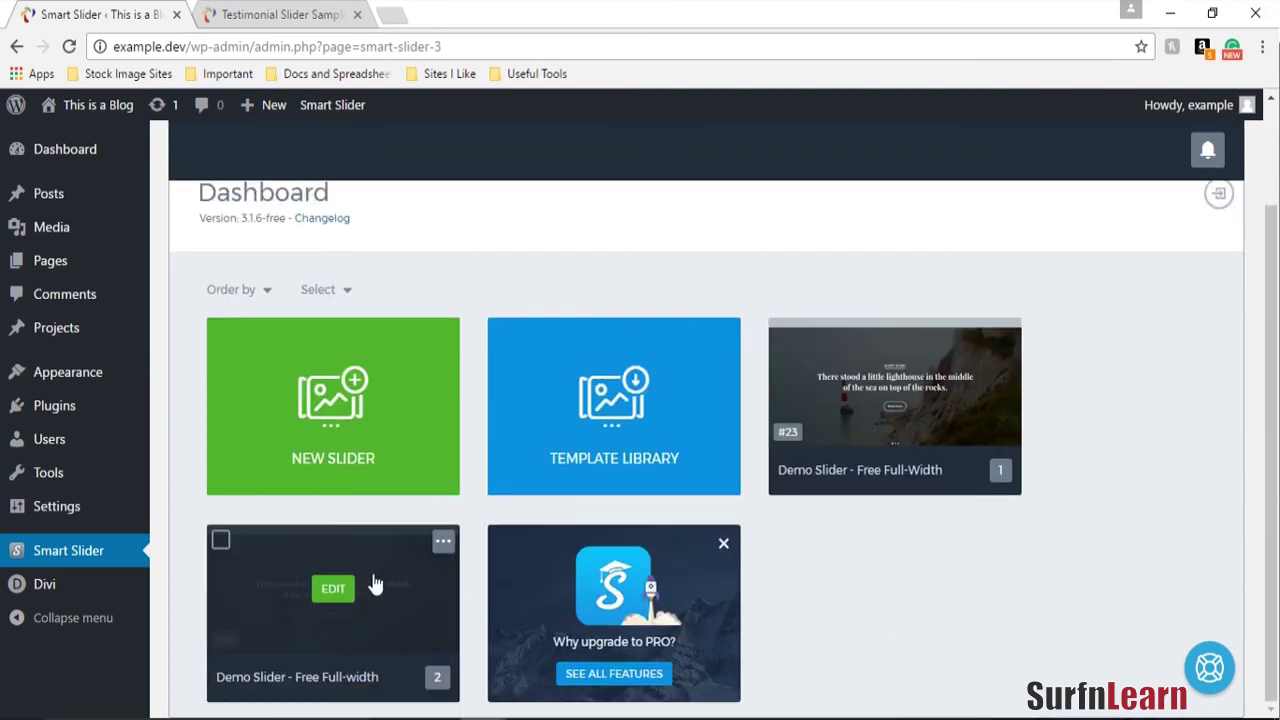
click(333, 588)
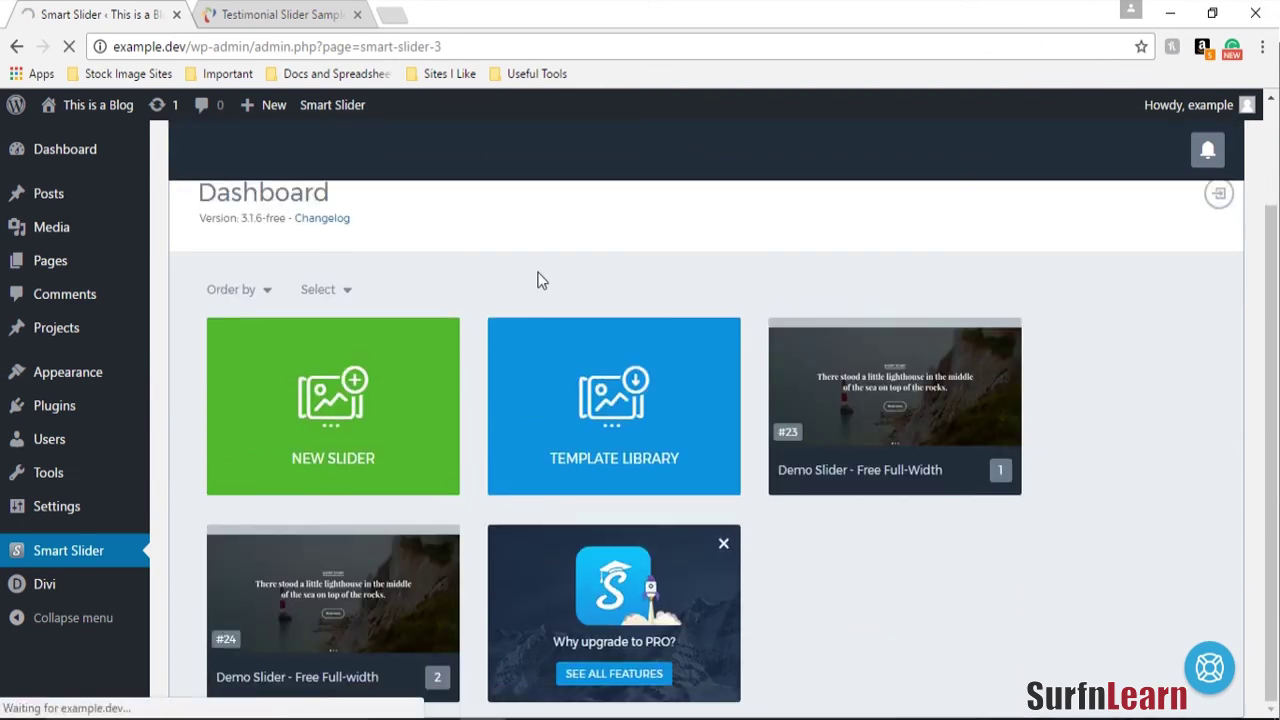
View the Full 1 slide's background animation settings and return to the slider overview.
scroll(871, 438, down, 3)
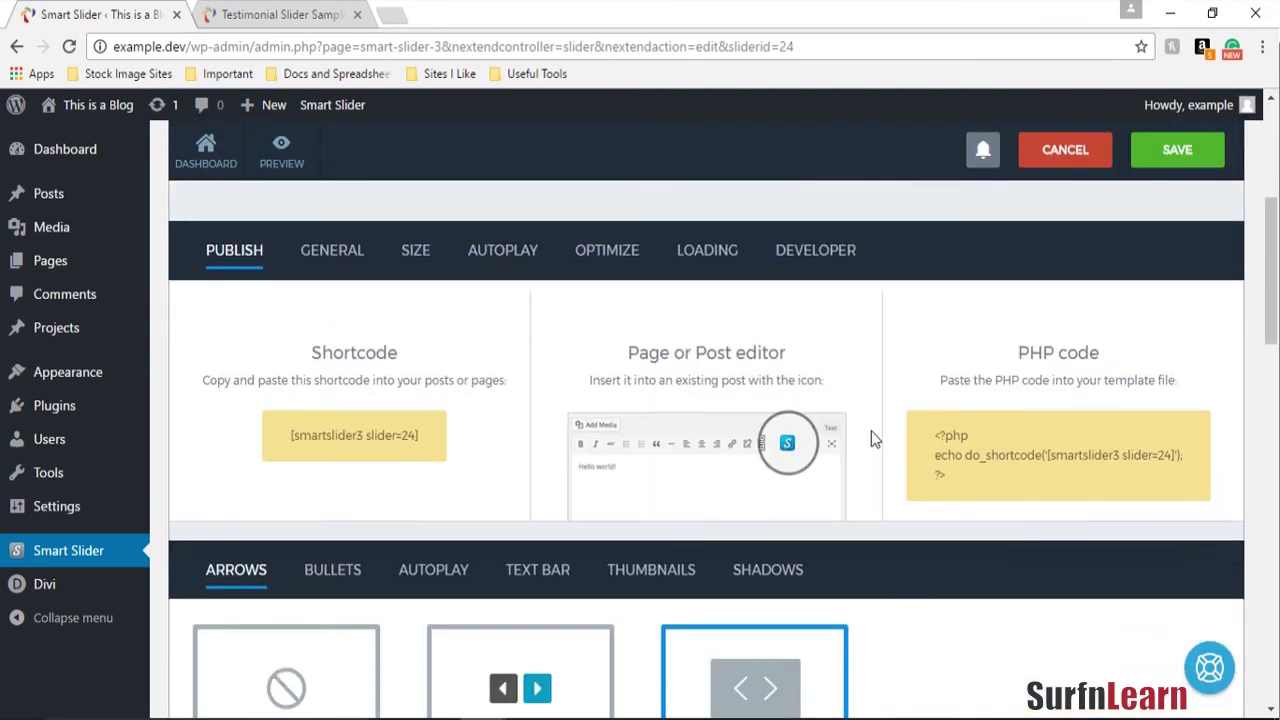
scroll(871, 438, up, 2)
click(489, 282)
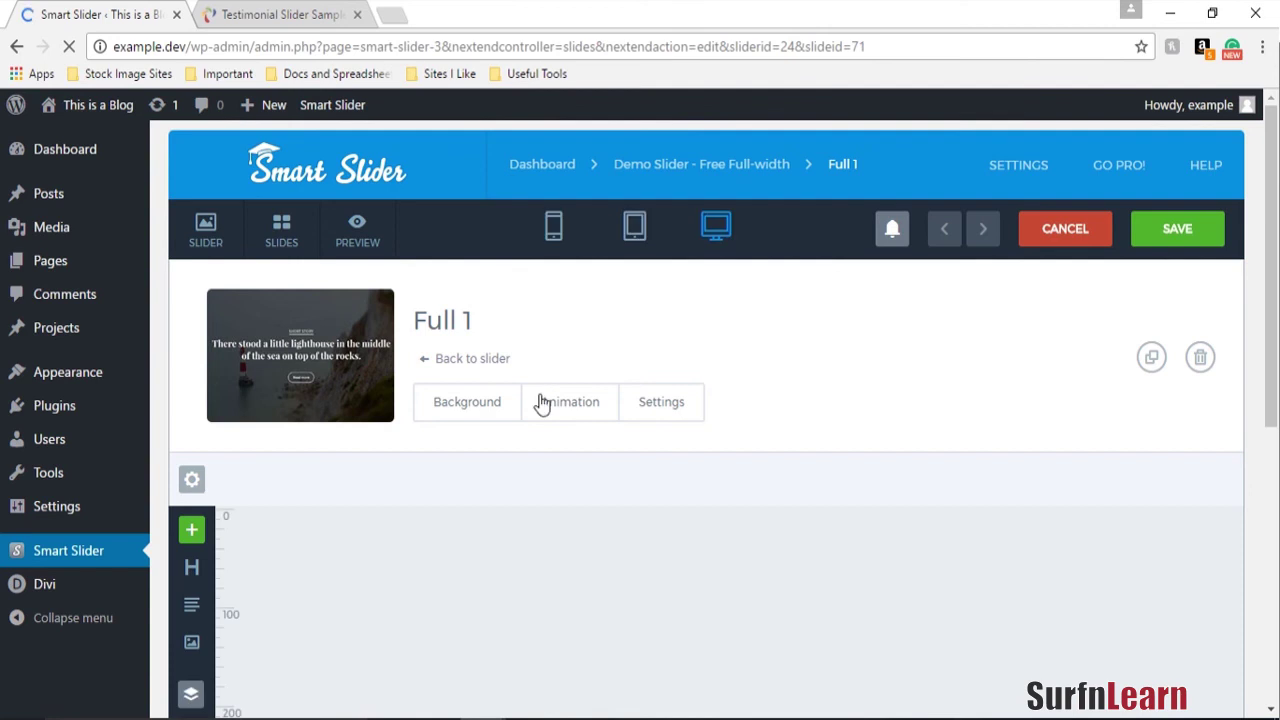
click(541, 402)
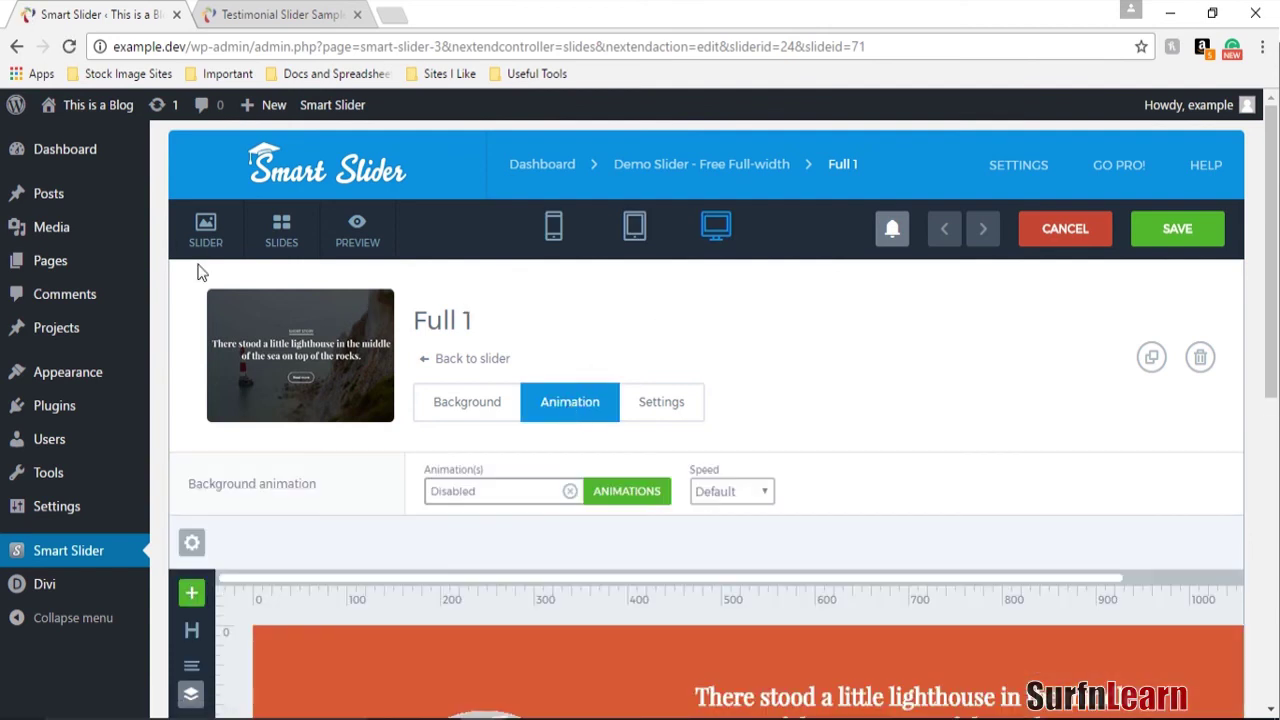
click(200, 232)
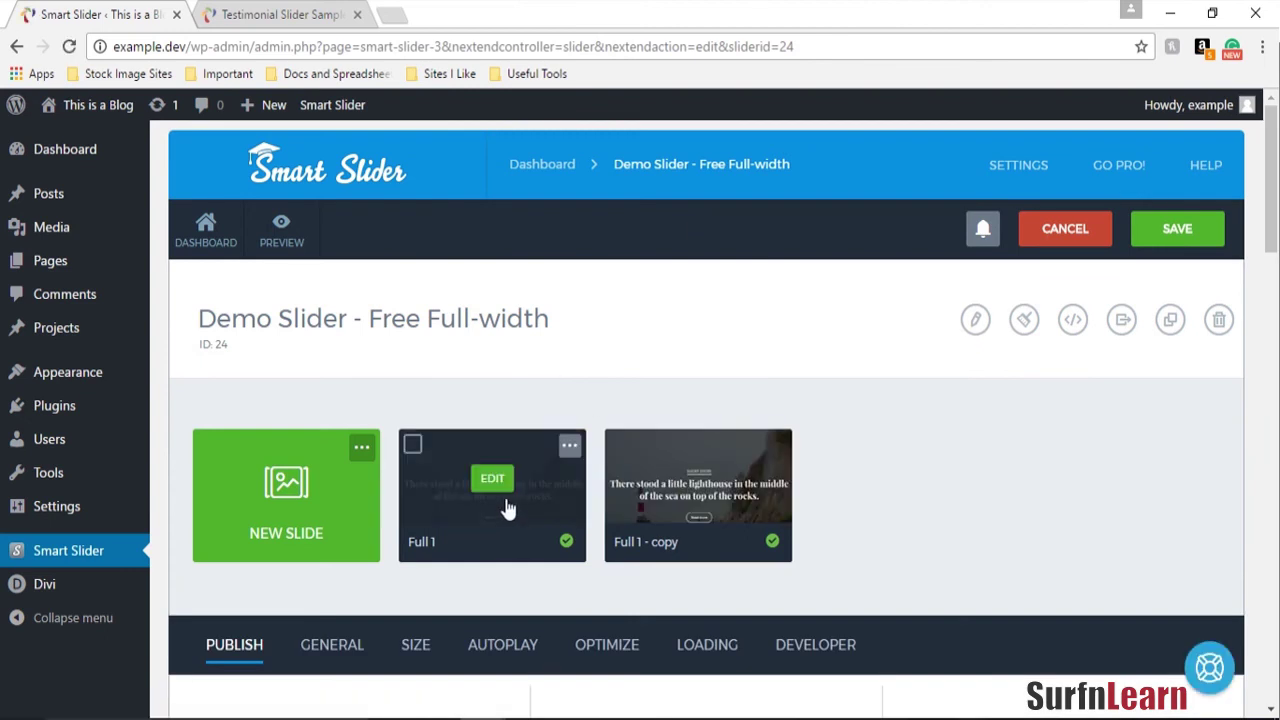
Open the slider's general settings and examine the main and background animation options.
scroll(495, 510, down, 3)
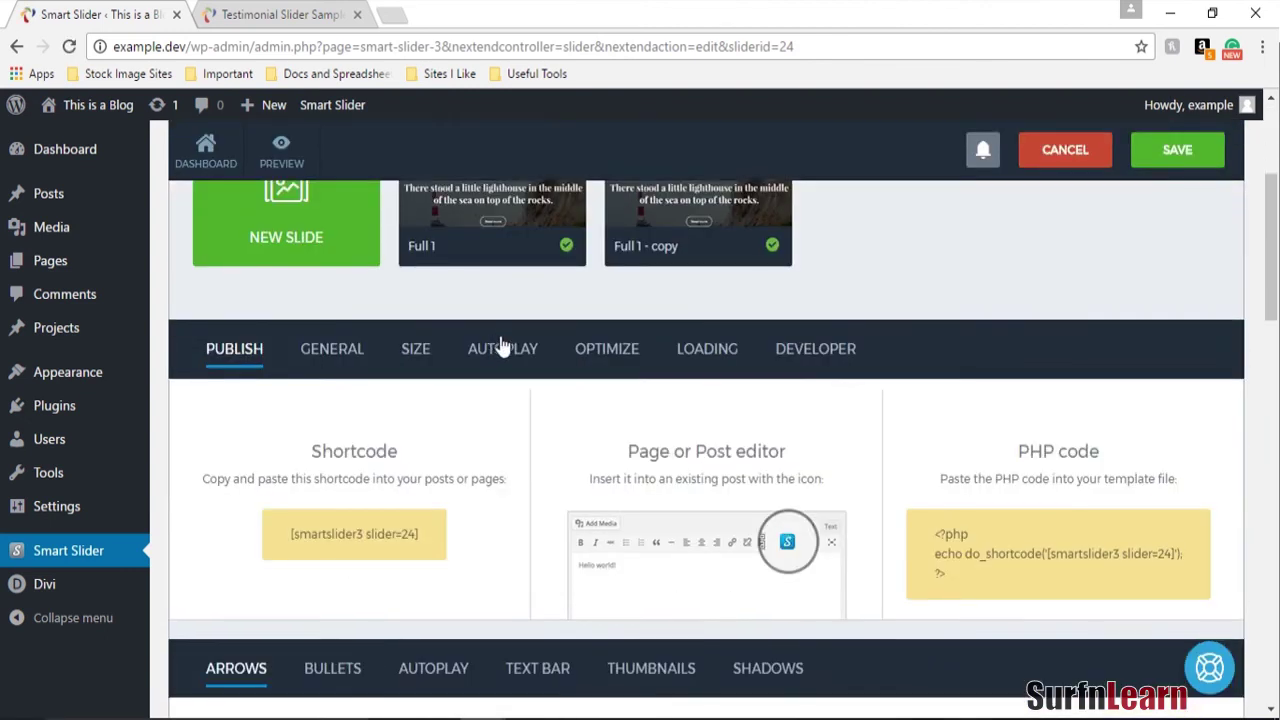
click(354, 360)
scroll(410, 380, down, 2)
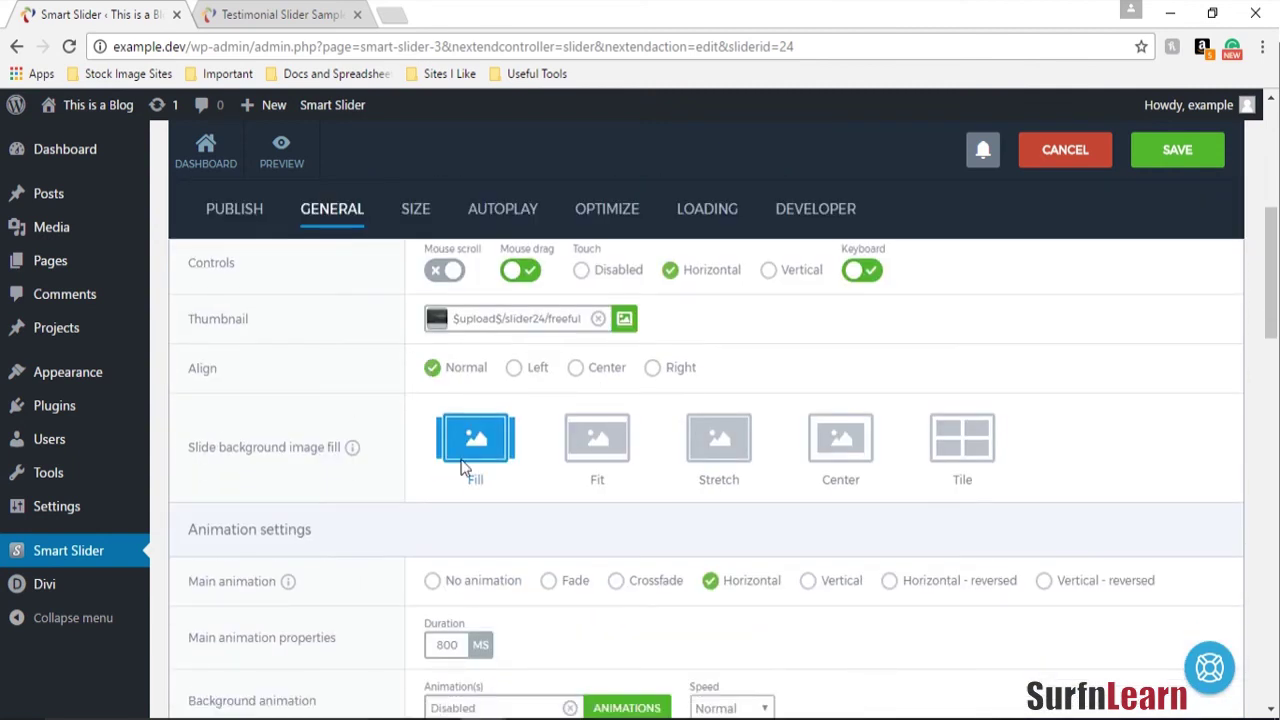
scroll(458, 474, down, 3)
scroll(715, 340, up, 3)
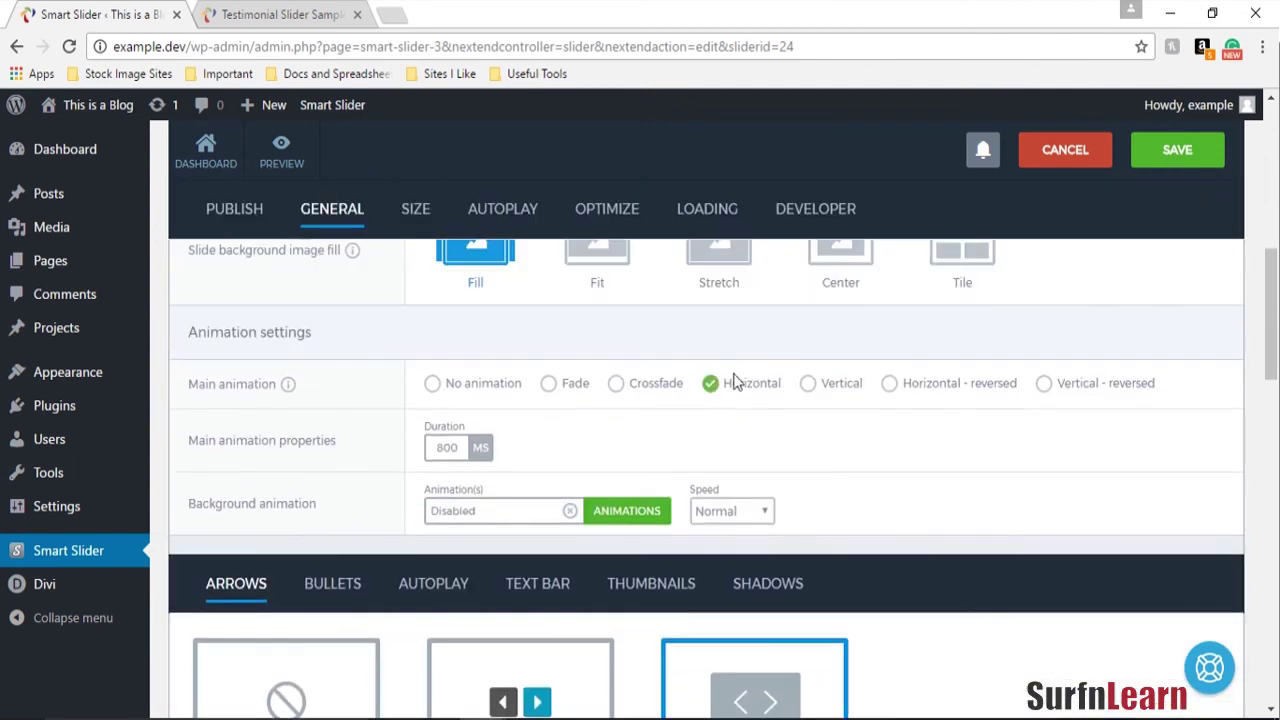
scroll(731, 406, down, 1)
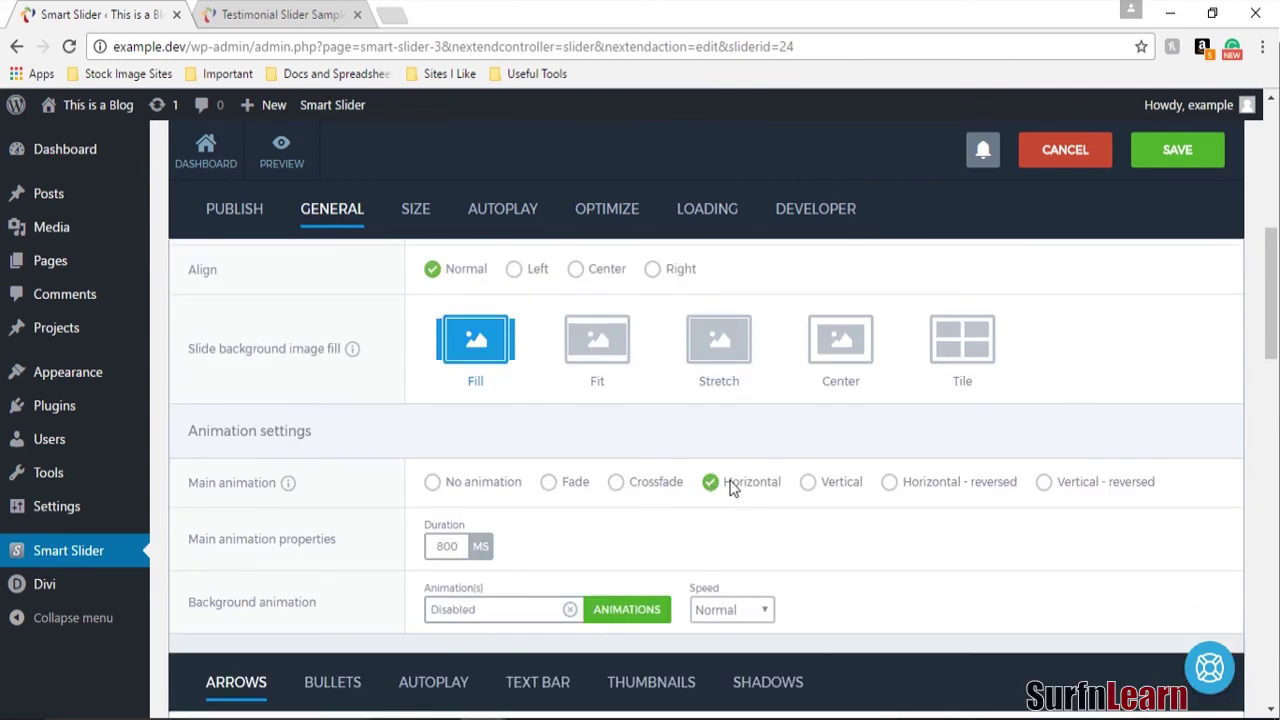
Enable the Scale to left, Fade, Curtain to left and Puzzle background animations for the slider, apply them and save the slider.
click(527, 615)
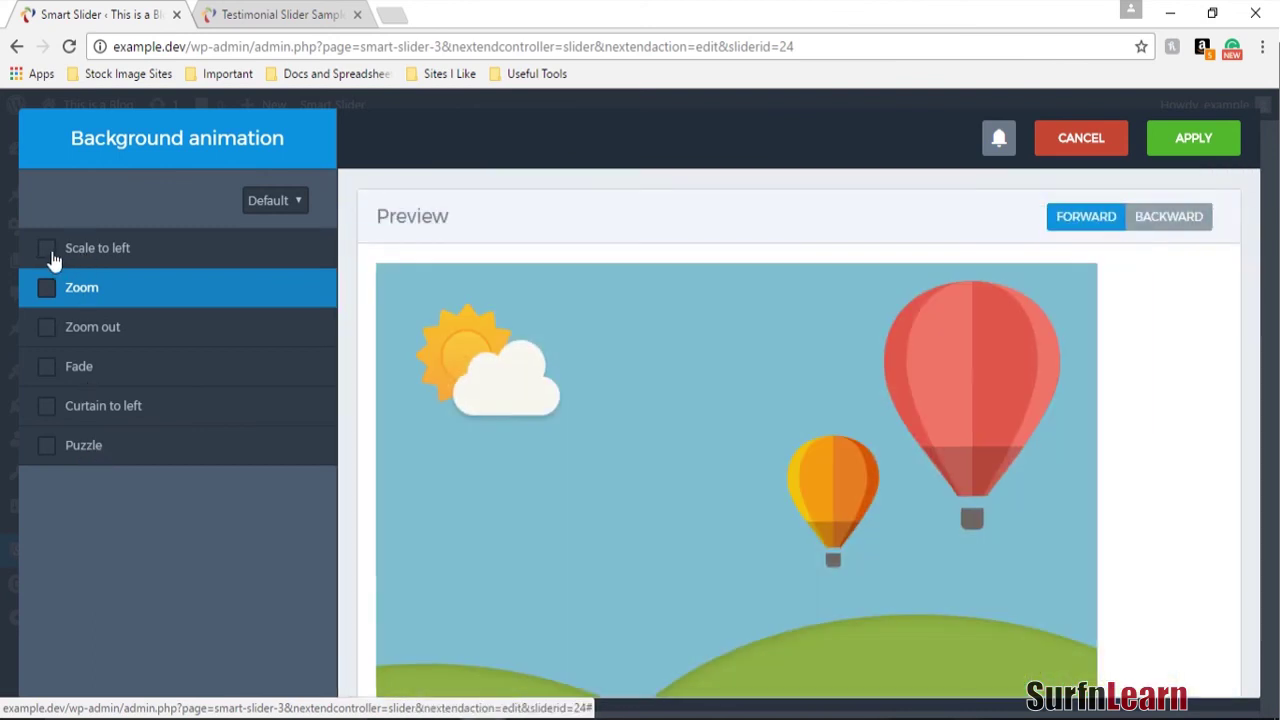
click(52, 256)
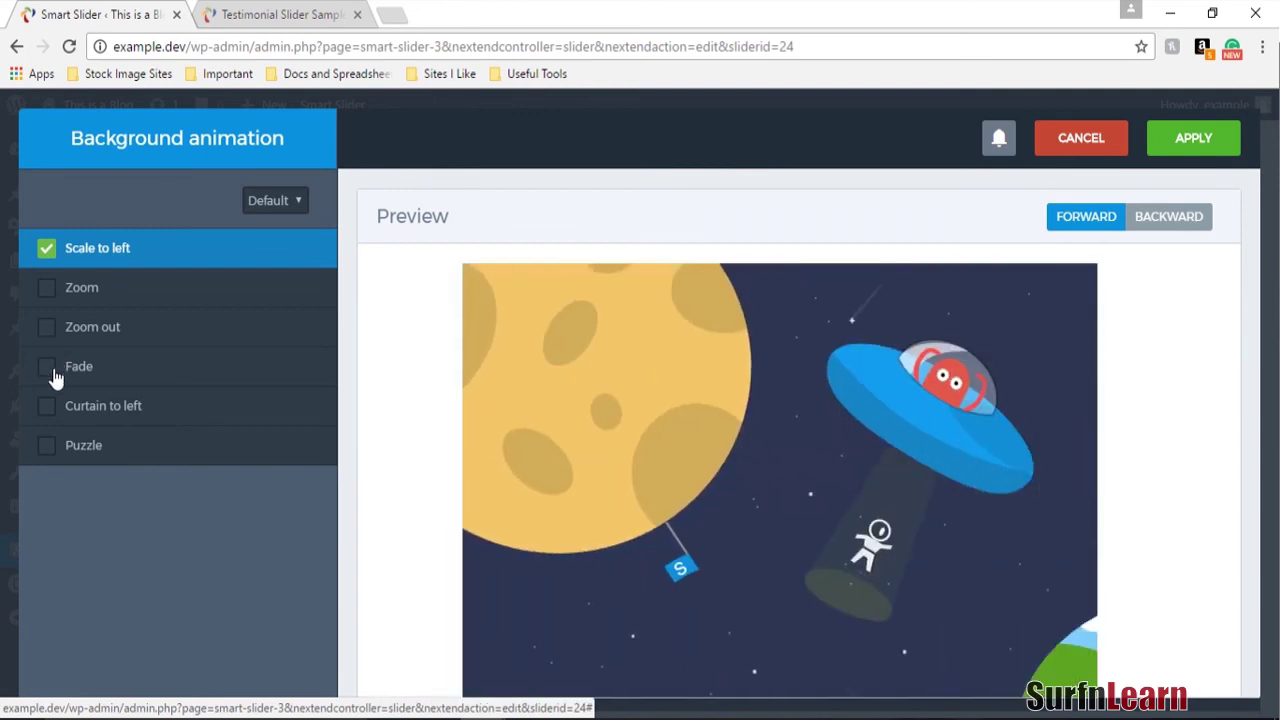
click(53, 372)
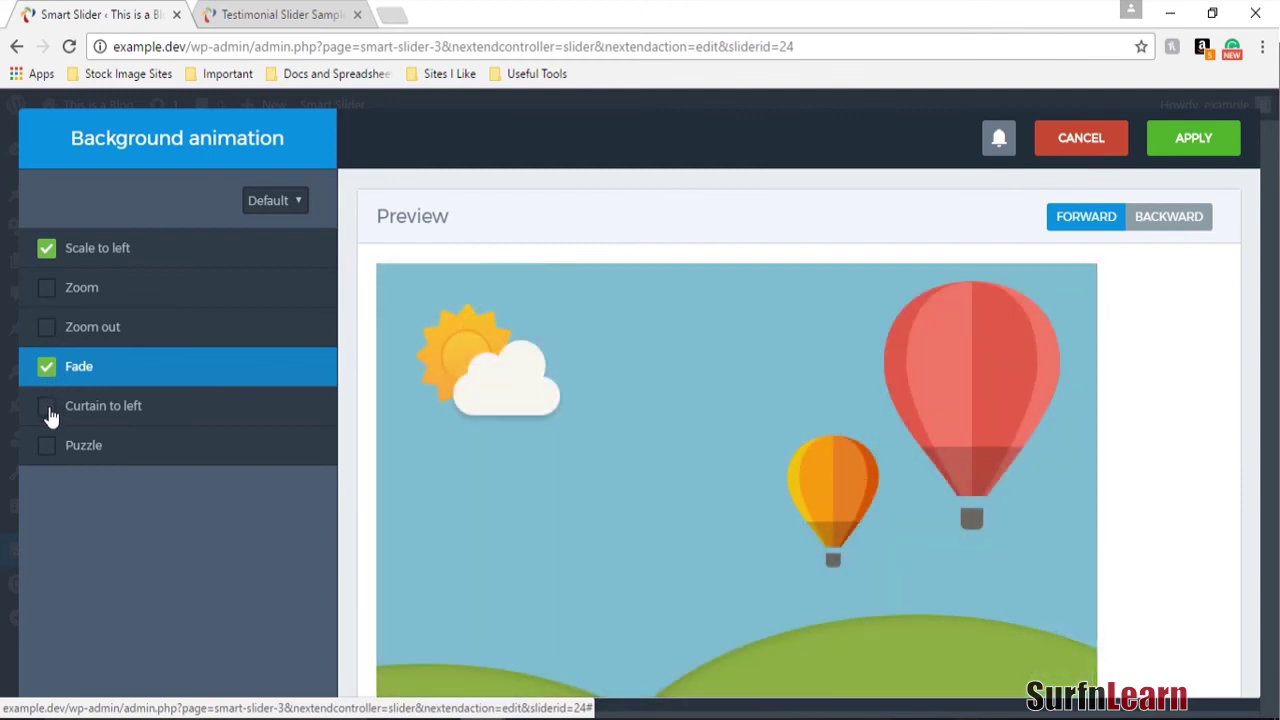
click(50, 415)
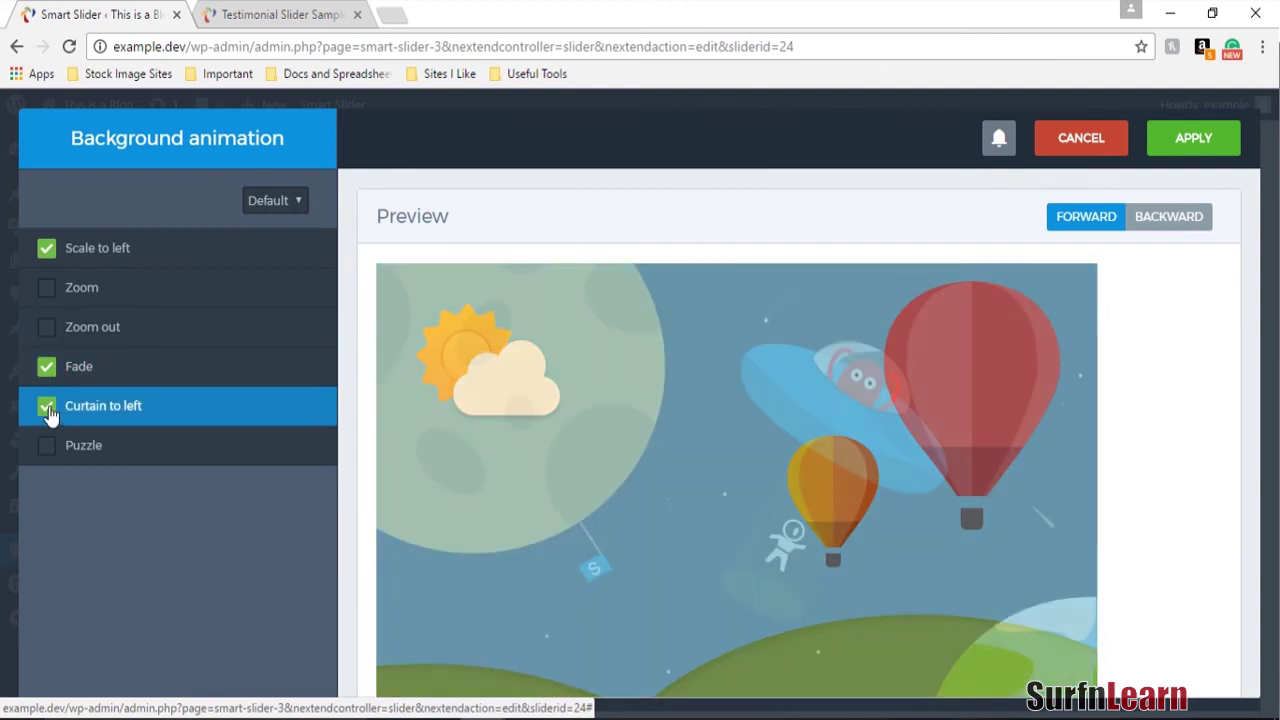
click(51, 449)
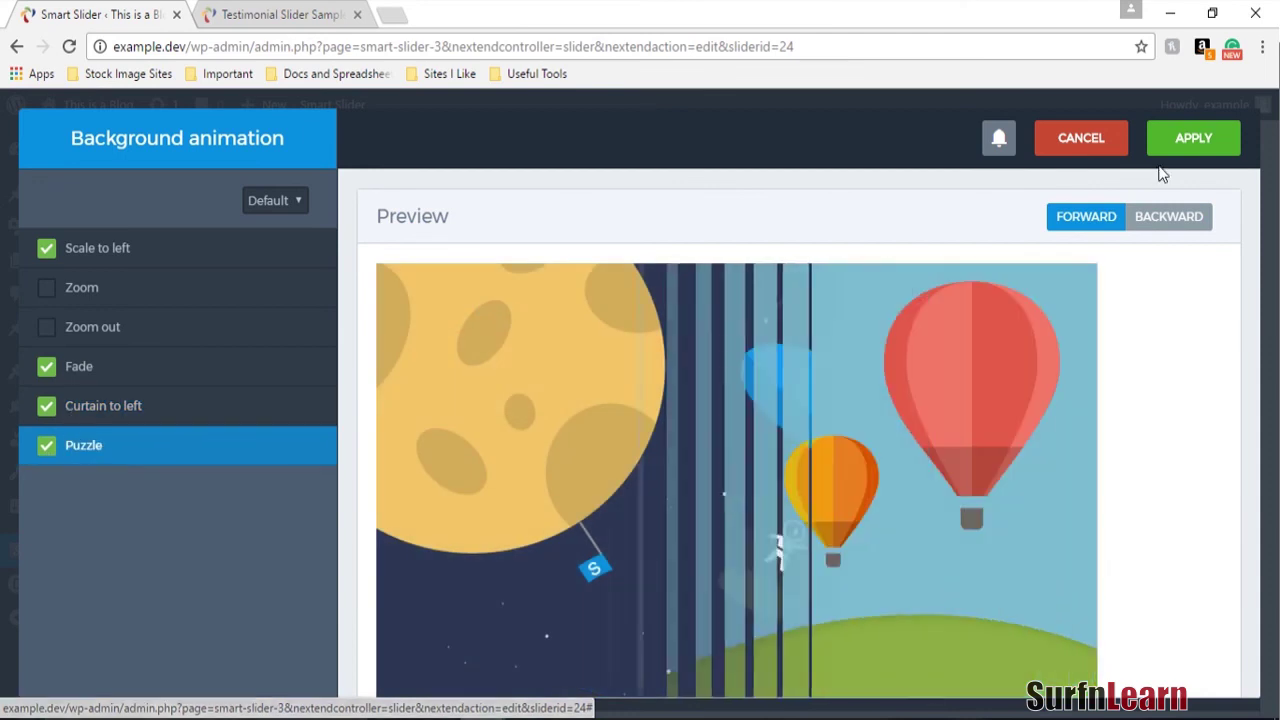
click(1189, 147)
click(1180, 152)
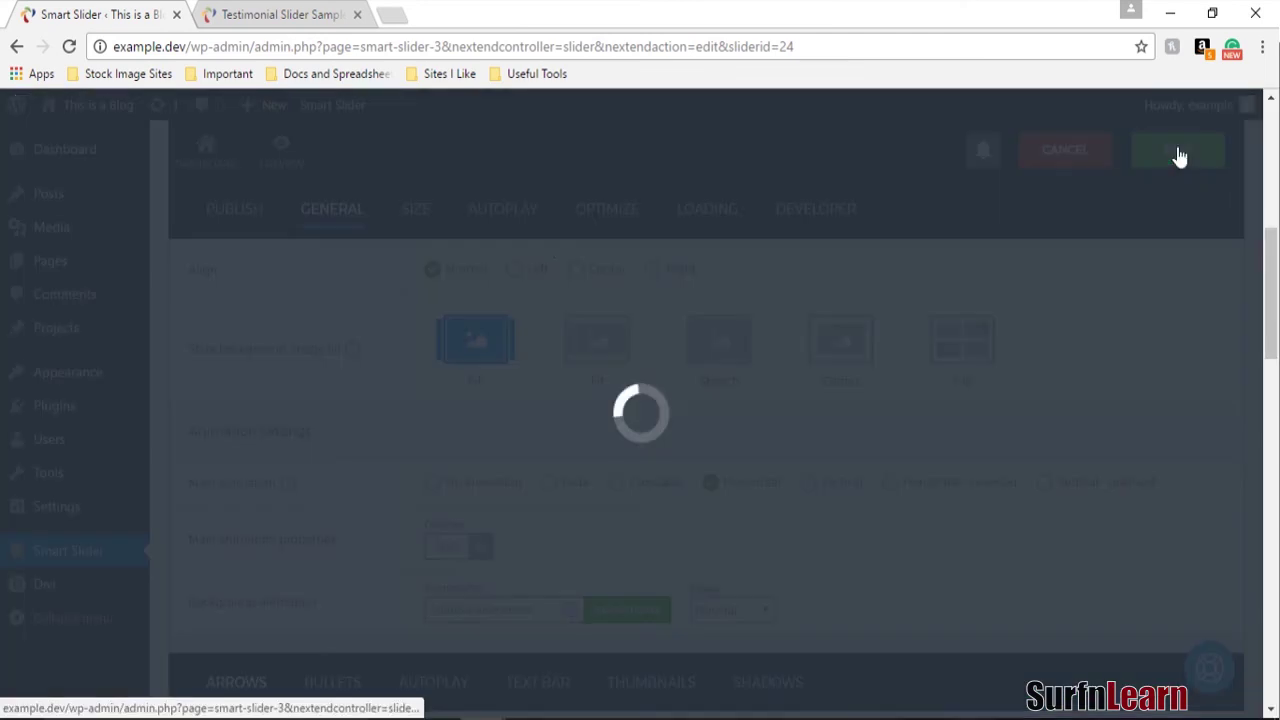
Reload the Testimonial Slider Sample page preview to watch the multiple background animations, and return to the slider settings.
click(240, 14)
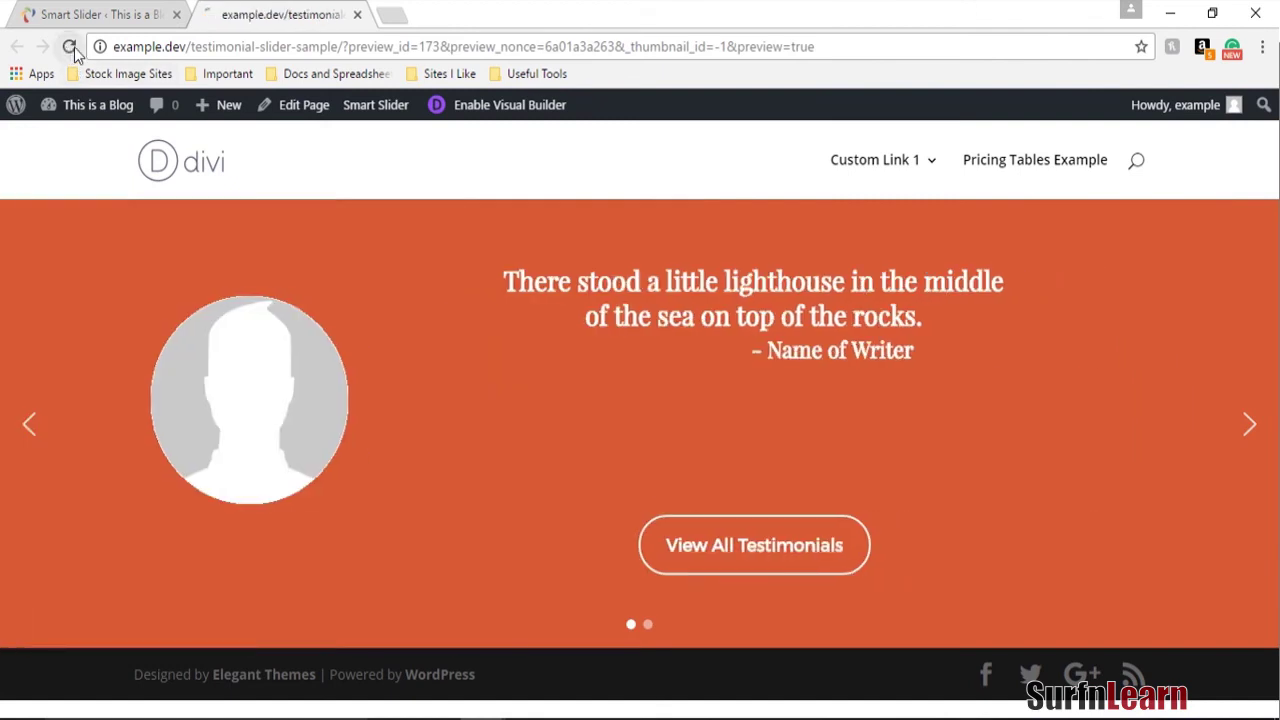
click(69, 49)
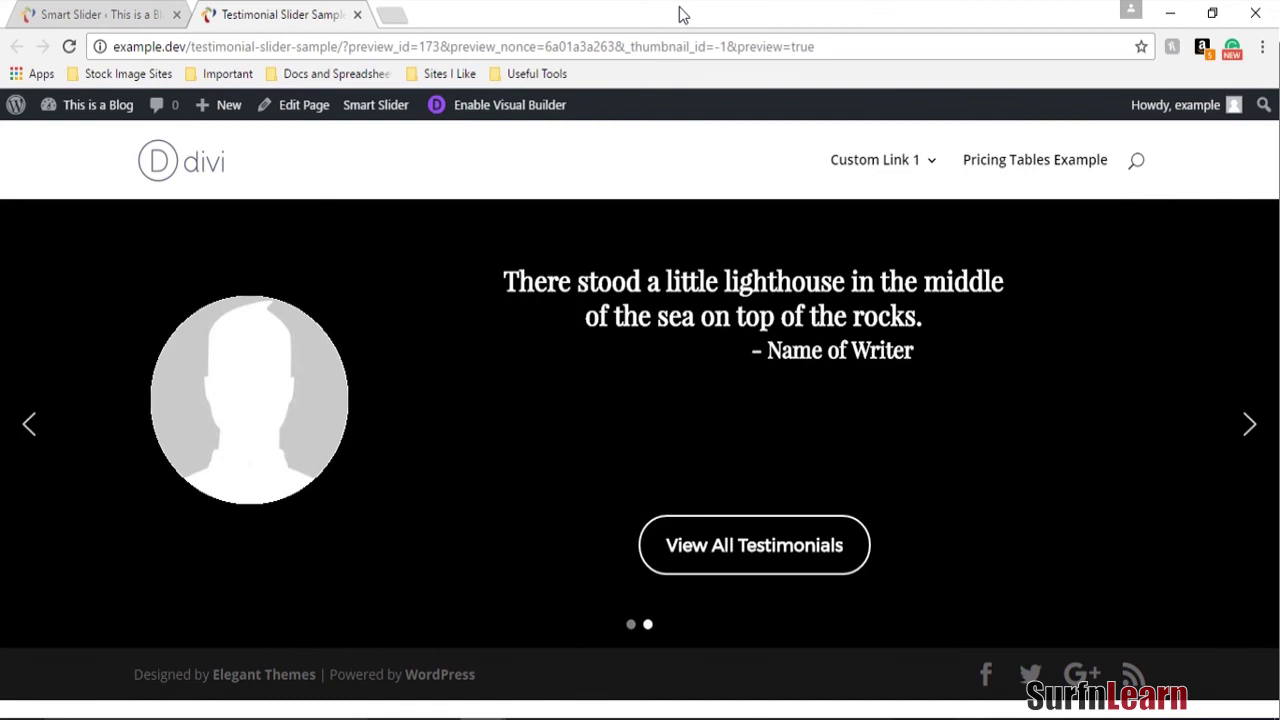
click(103, 12)
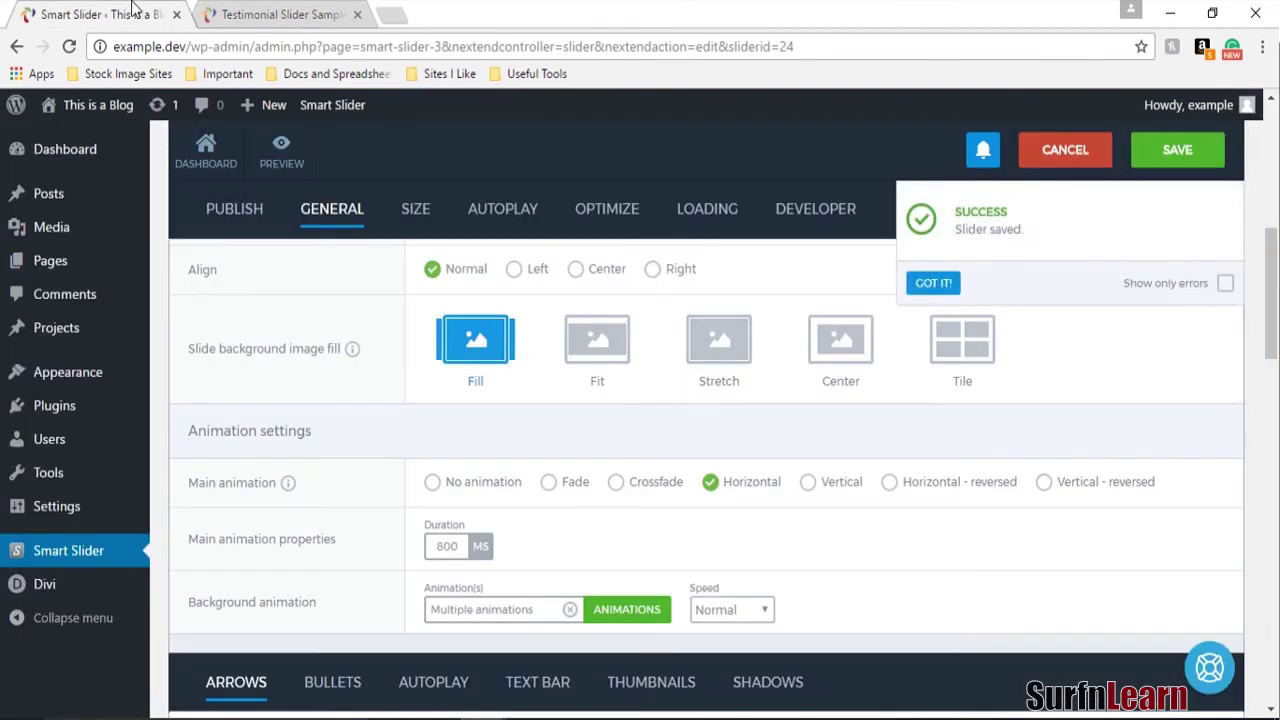
Reopen the background animation selection and advance through the testimonial slides in the page preview to compare their transitions.
click(507, 613)
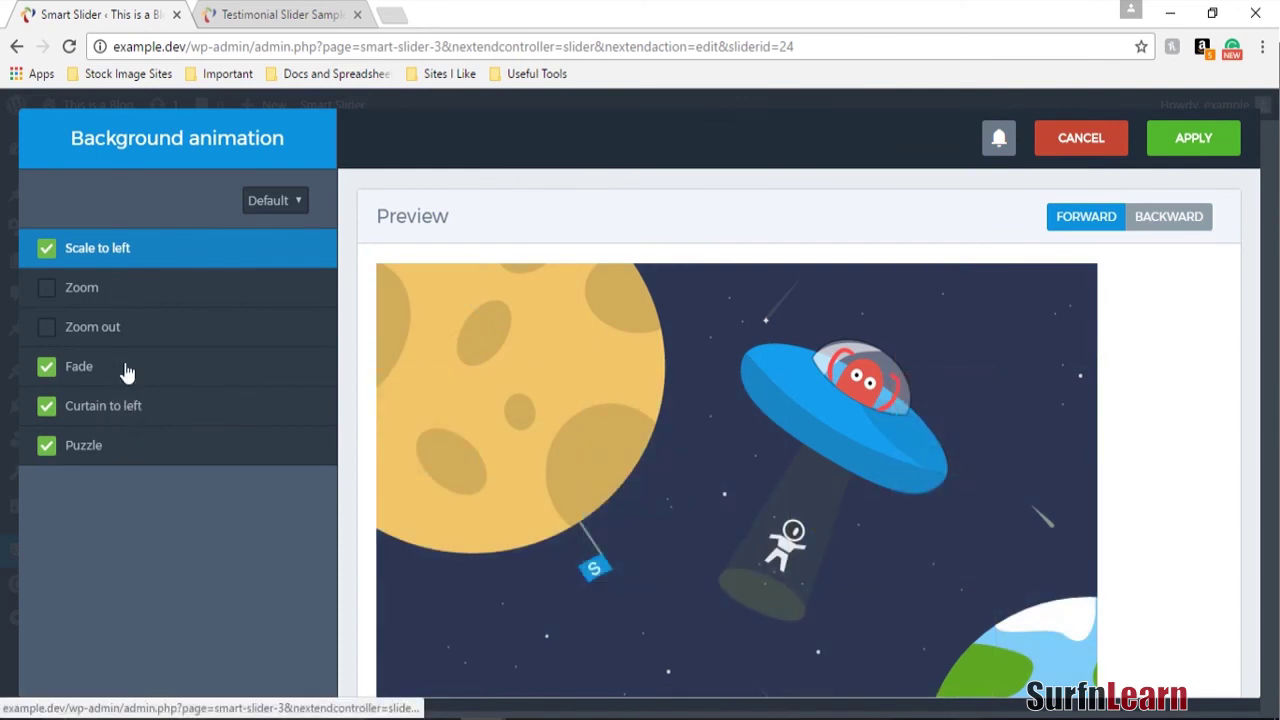
click(303, 12)
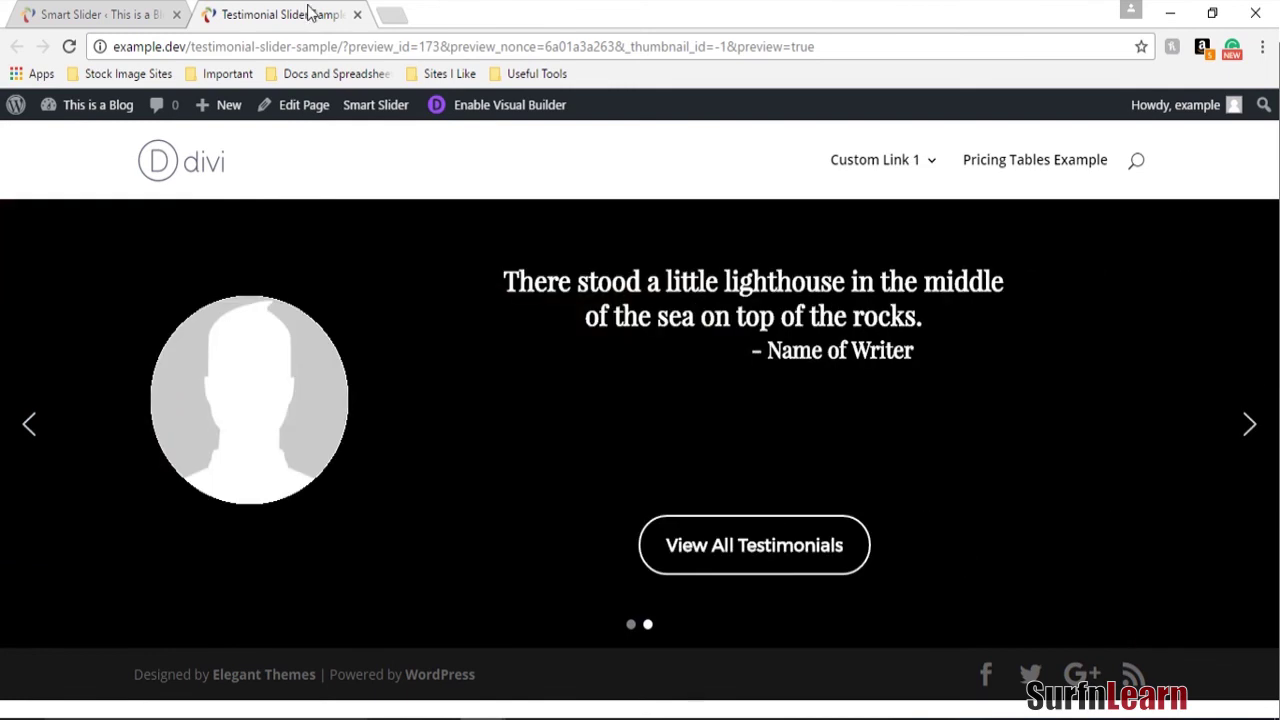
click(1248, 436)
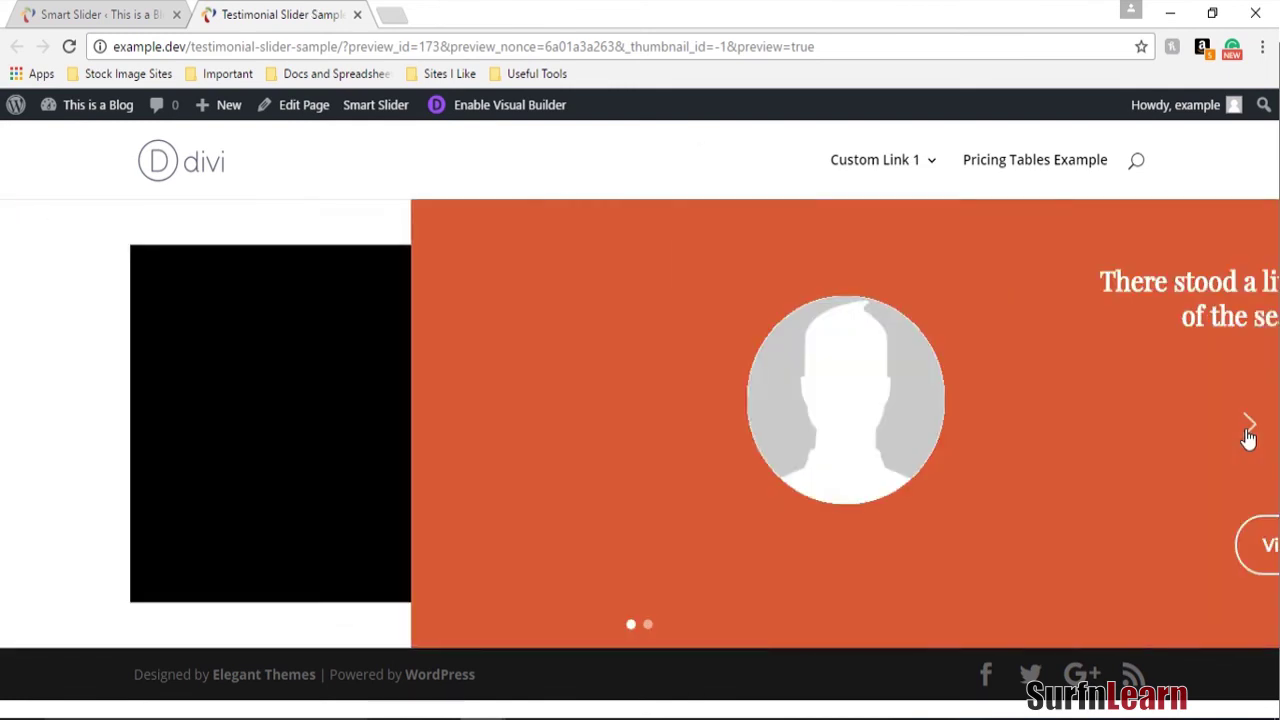
click(1248, 436)
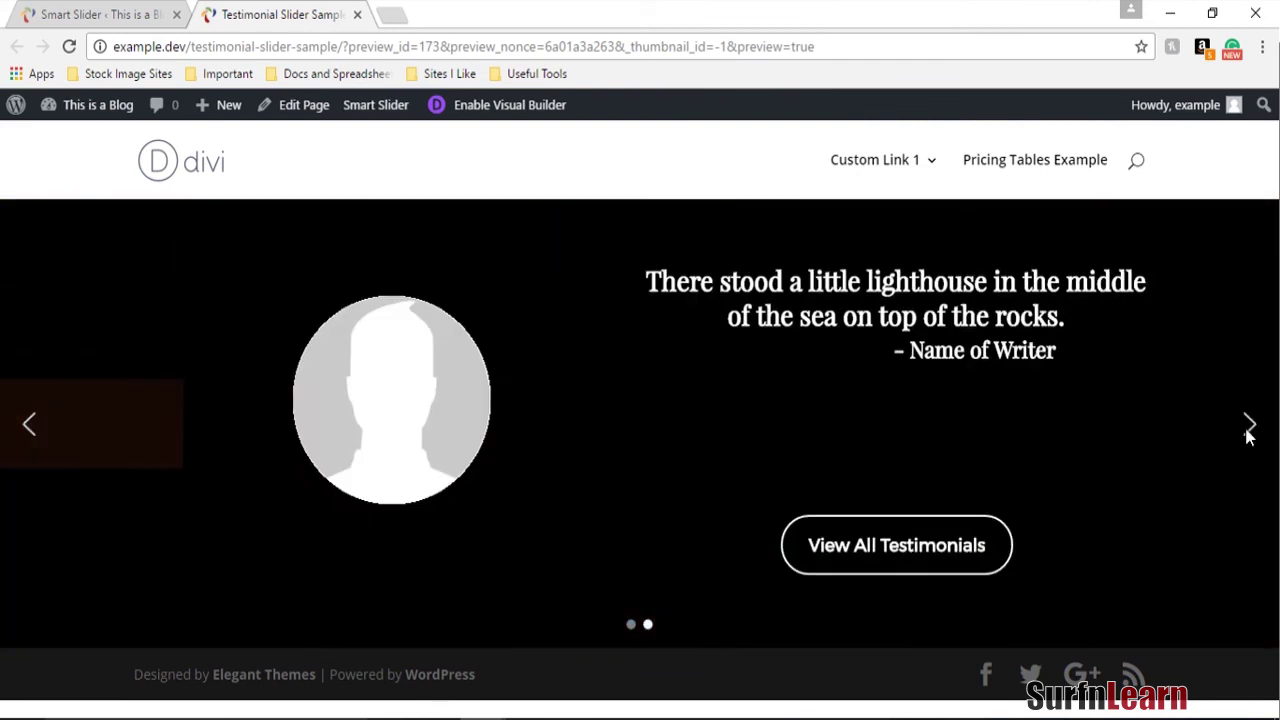
click(1248, 436)
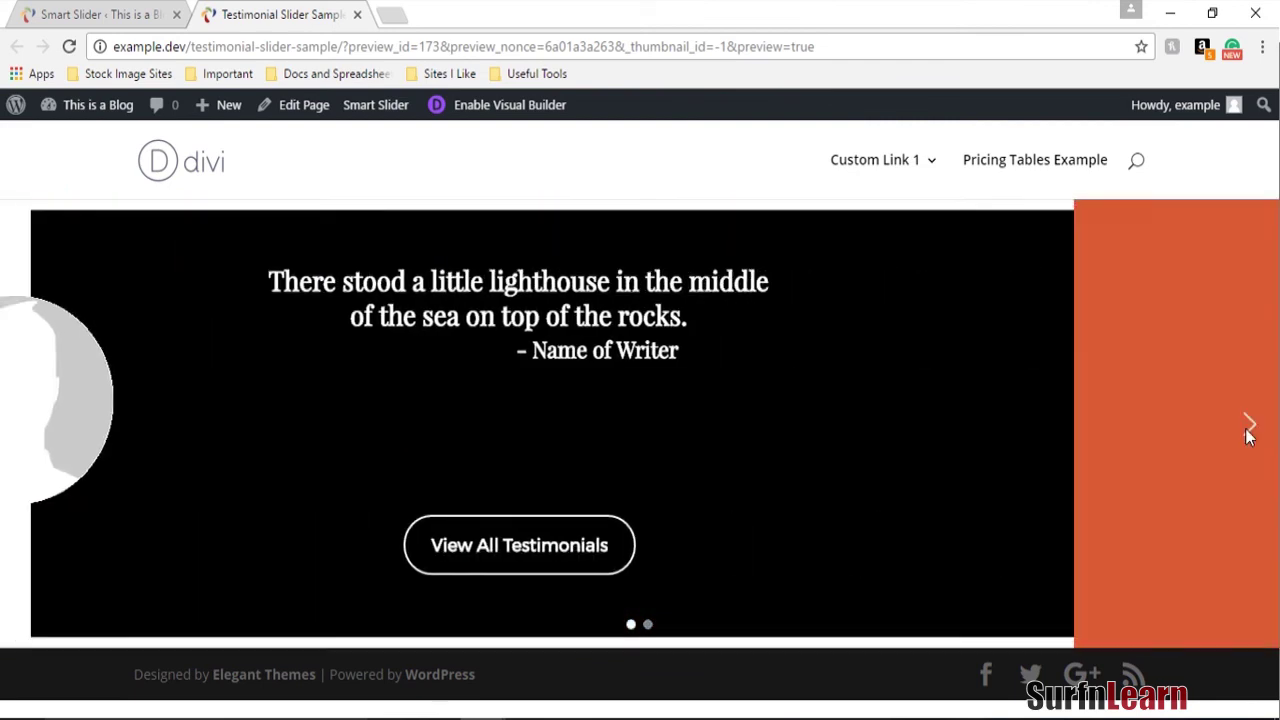
Disable the Fade, Scale to left and Puzzle background animations, keeping only Curtain to left, apply the selection and save the slider.
click(186, 10)
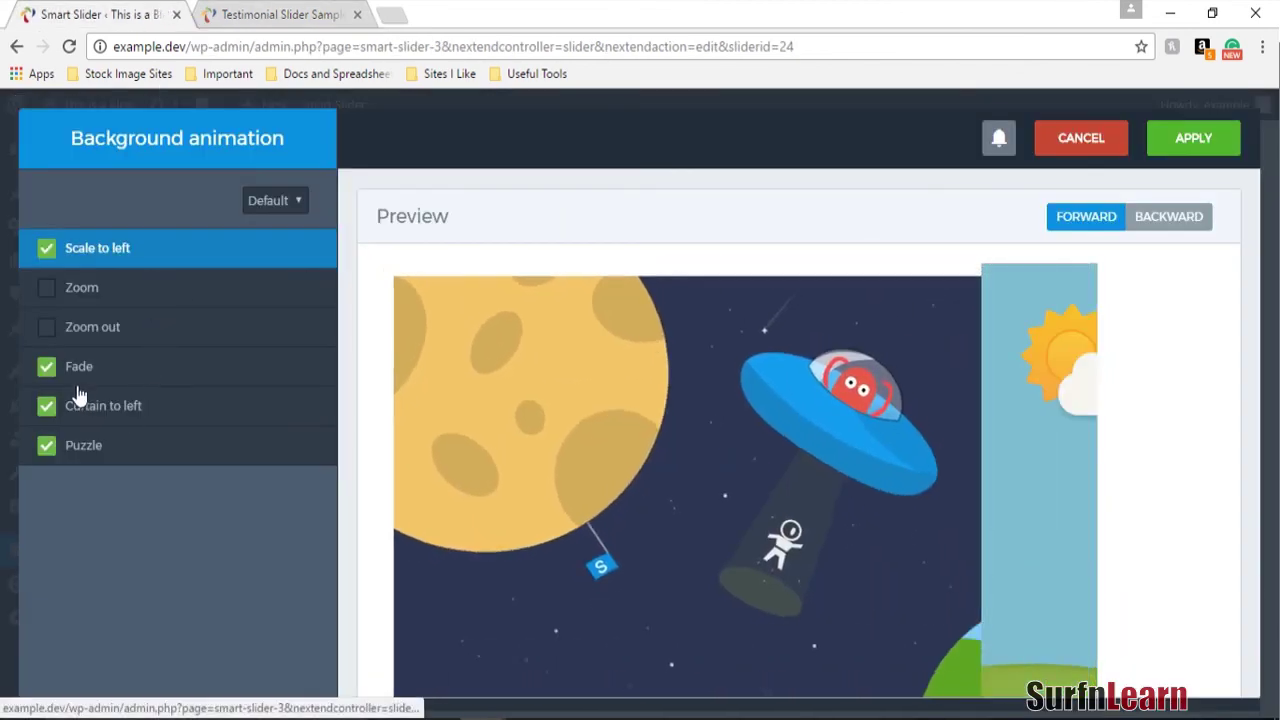
click(50, 367)
click(47, 367)
click(46, 248)
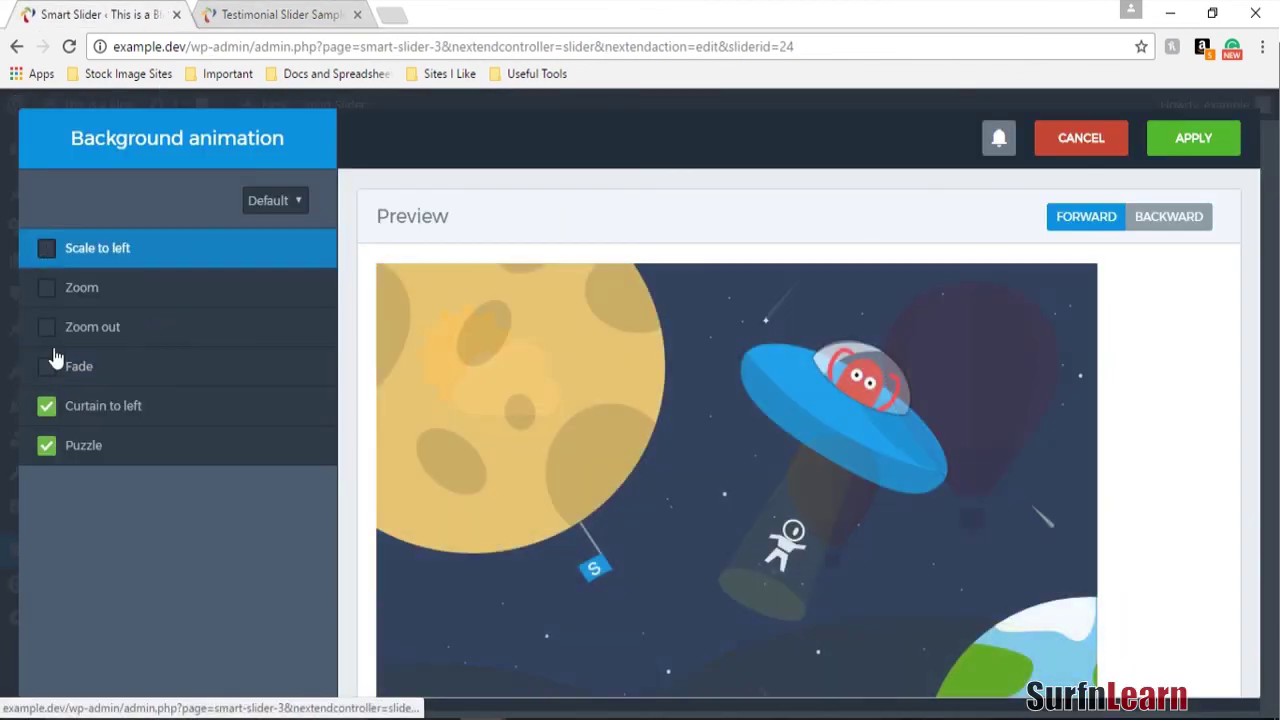
click(47, 446)
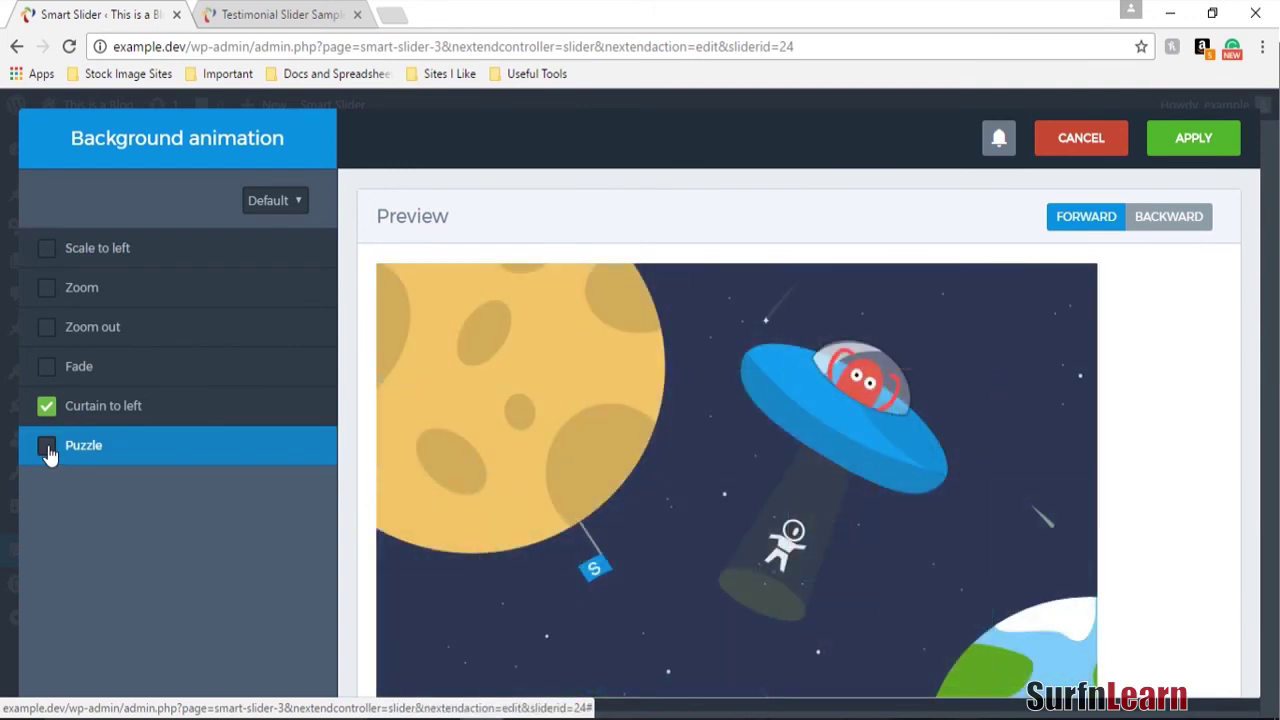
click(1190, 140)
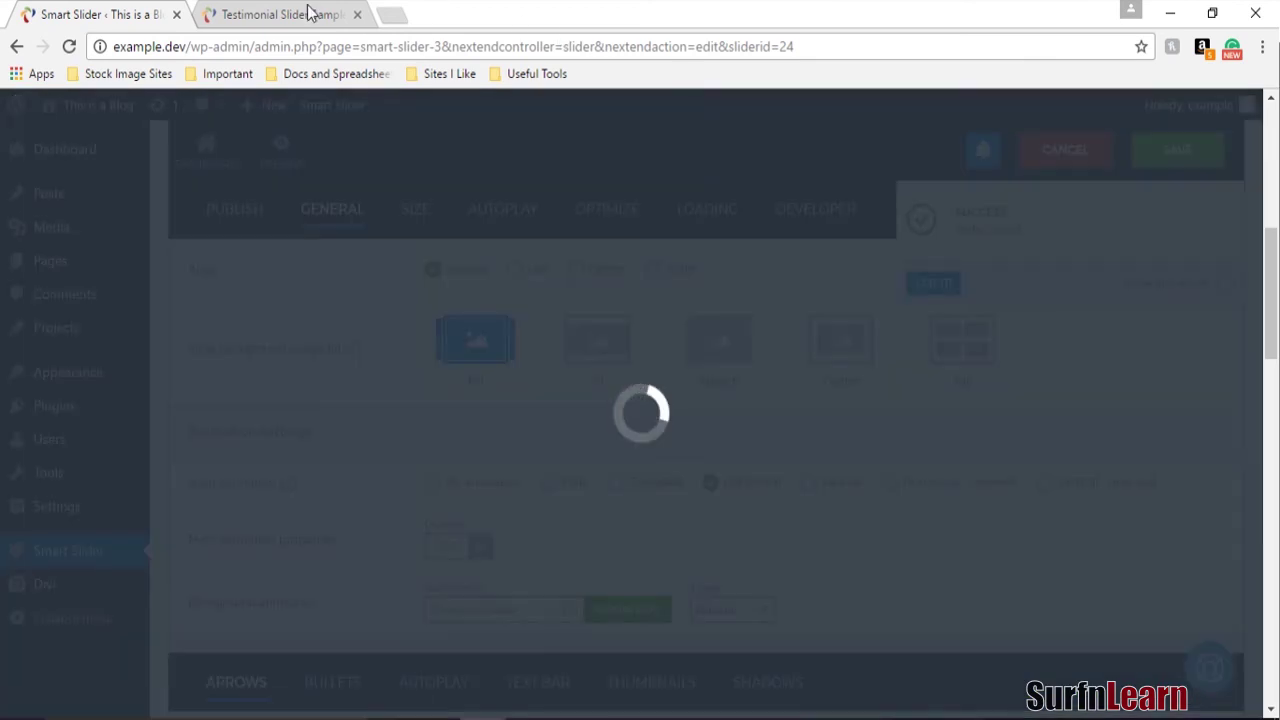
Reload the page preview to check the slider with only the Curtain to left animation, and return to the slider settings.
click(300, 13)
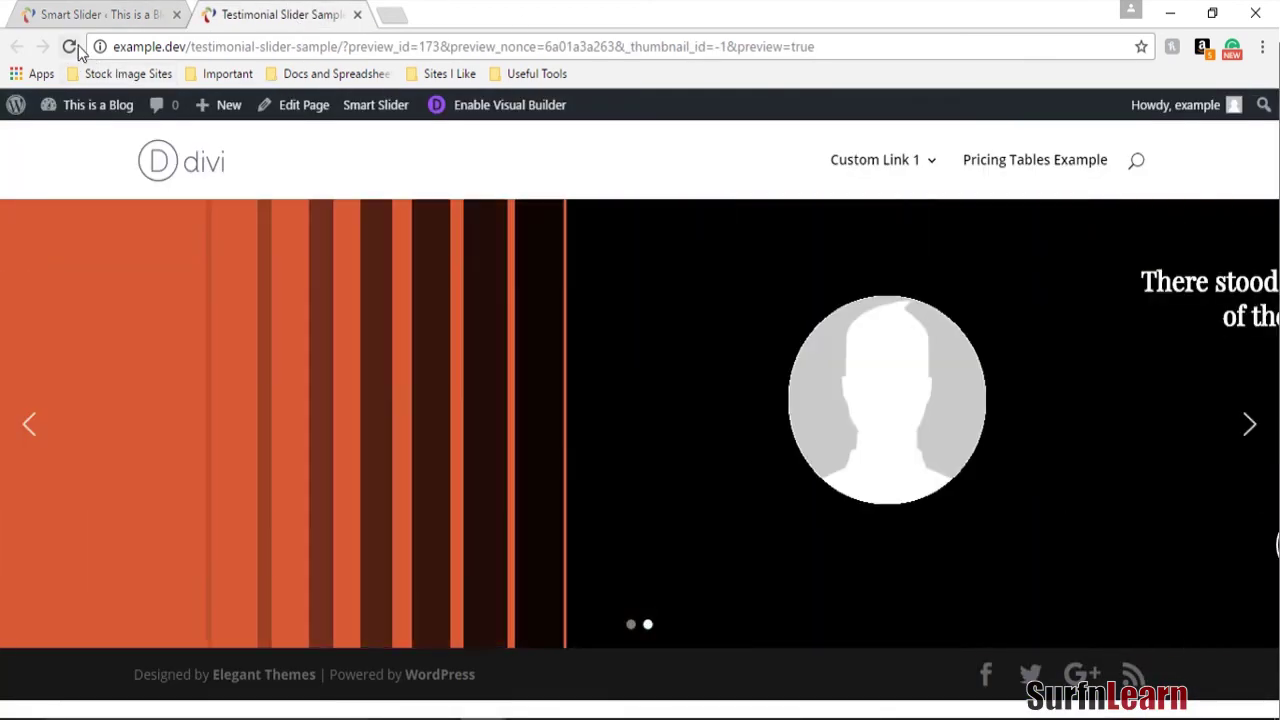
click(72, 47)
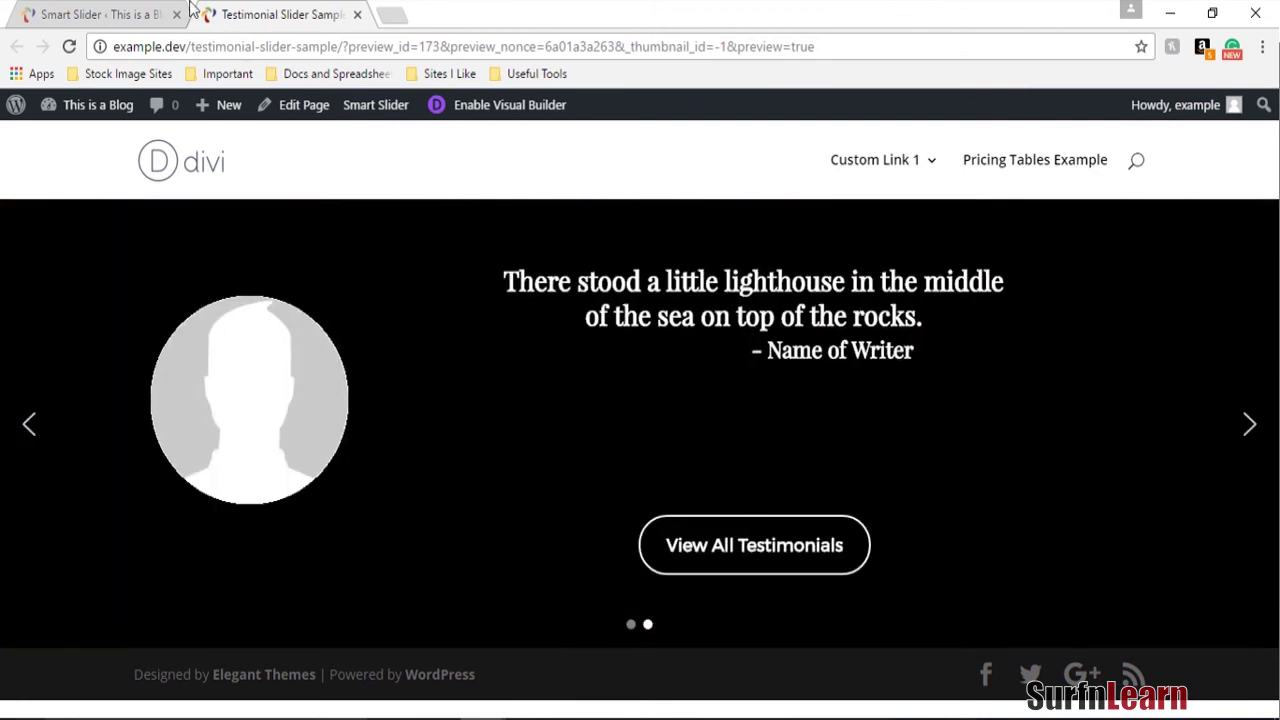
click(120, 12)
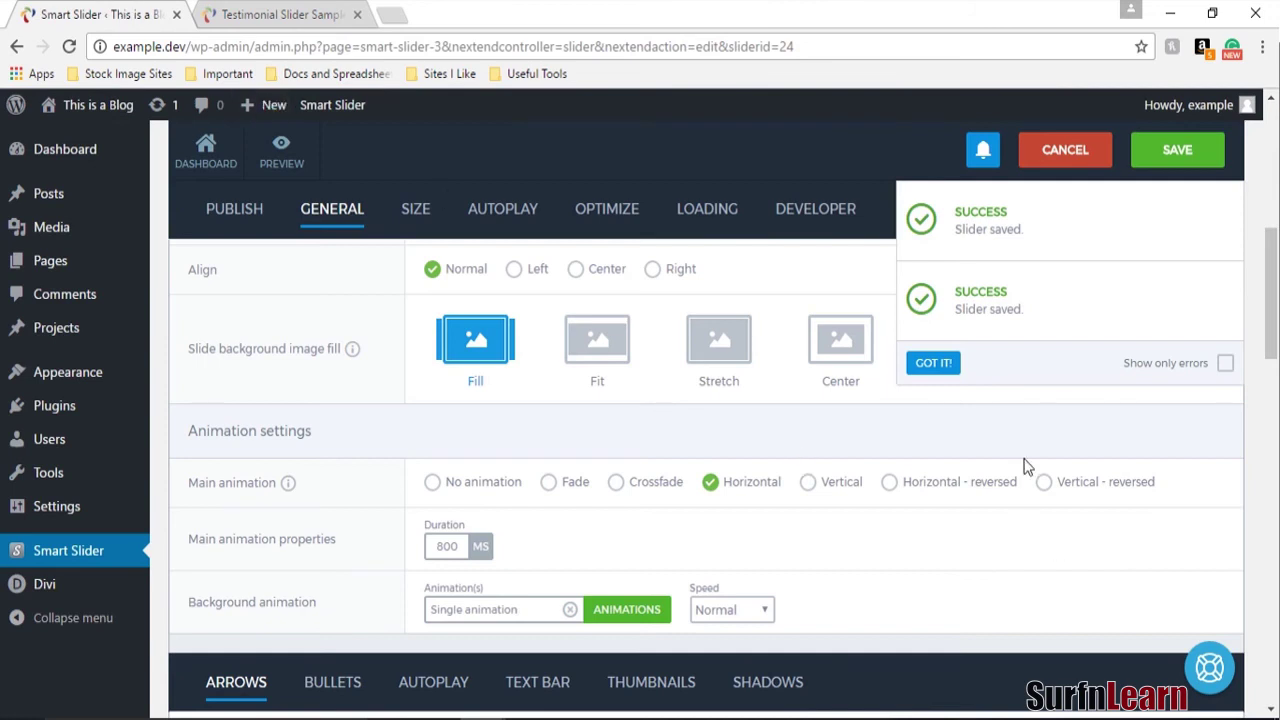
Dismiss the save notifications and open the Full 1 slide for editing with its canvas in view.
click(952, 368)
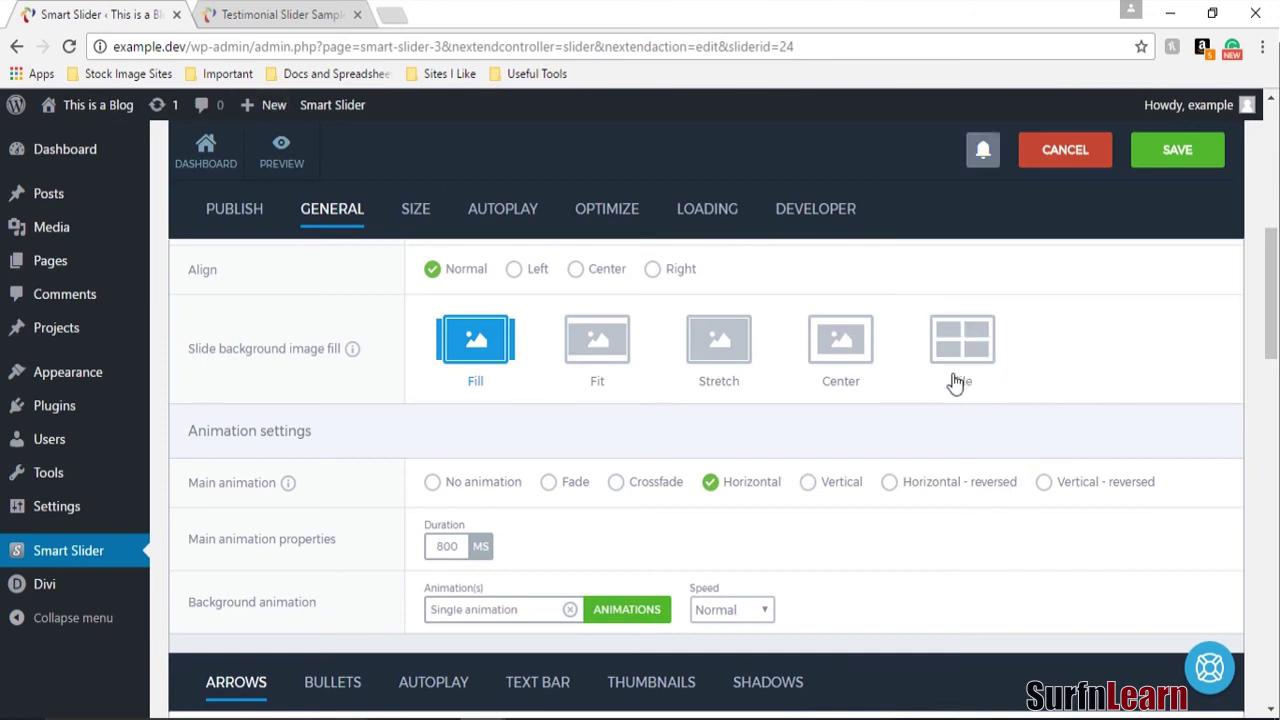
scroll(897, 578, up, 3)
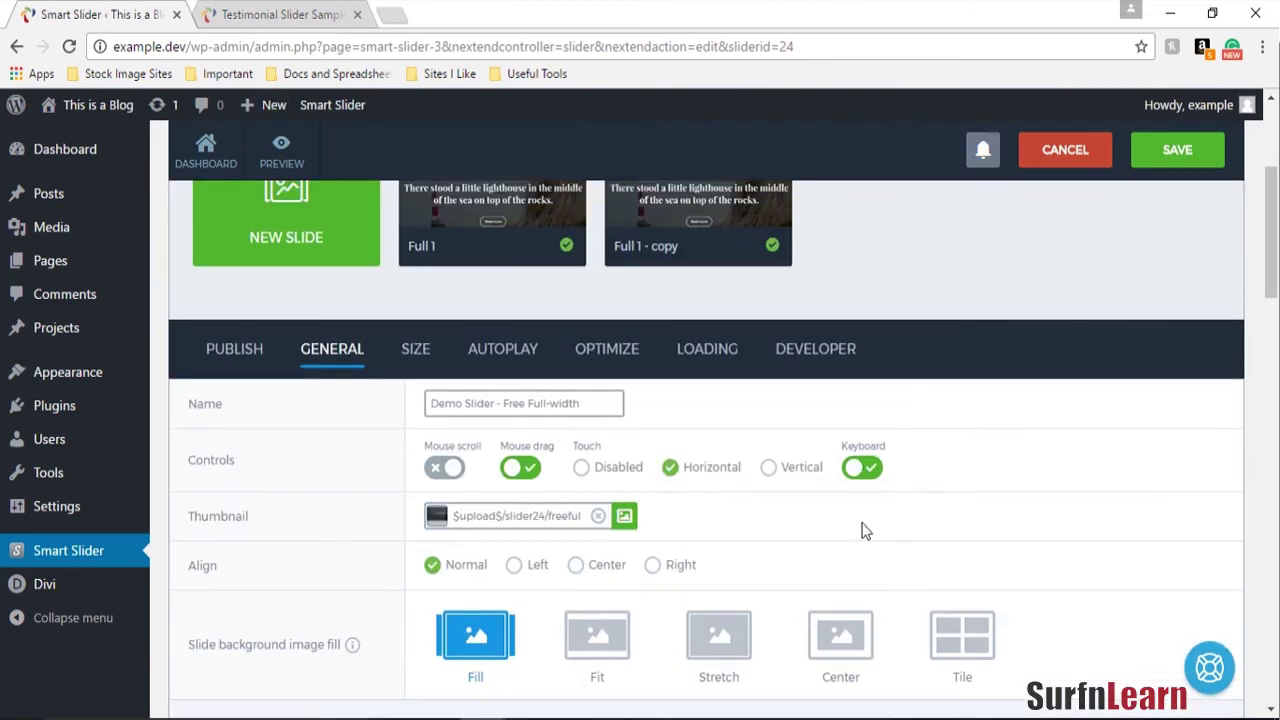
scroll(780, 500, up, 3)
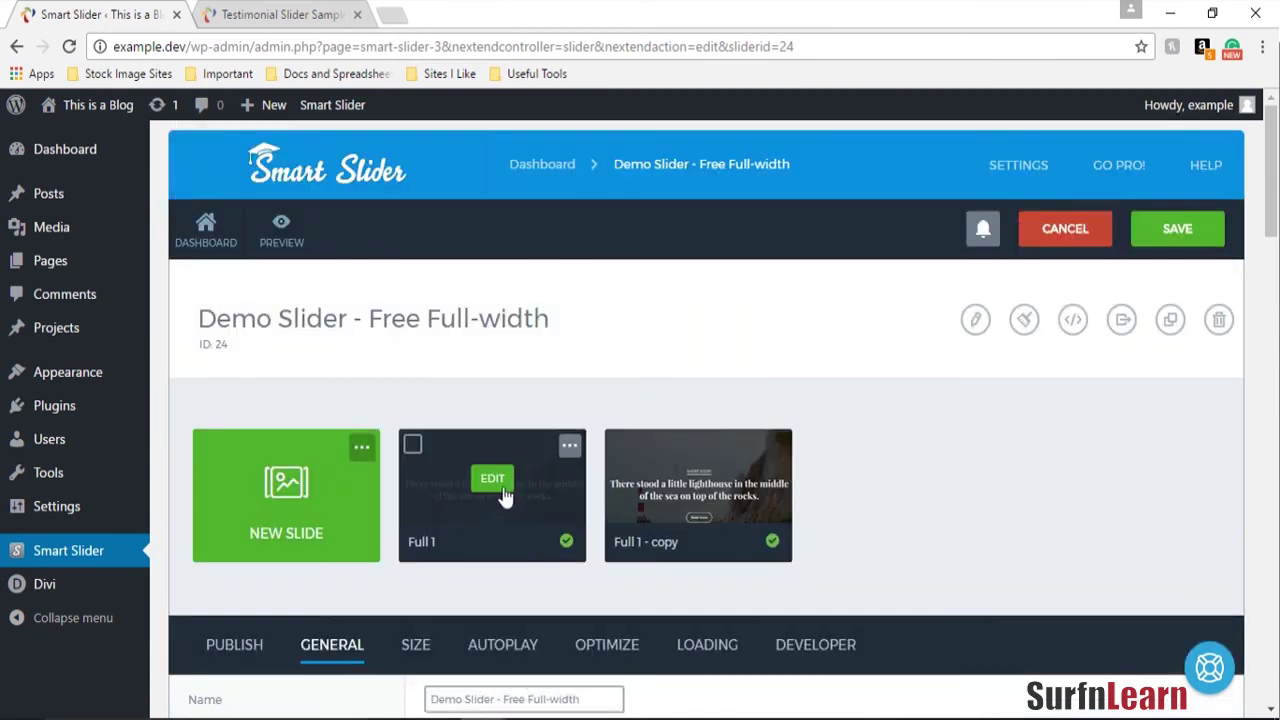
click(500, 488)
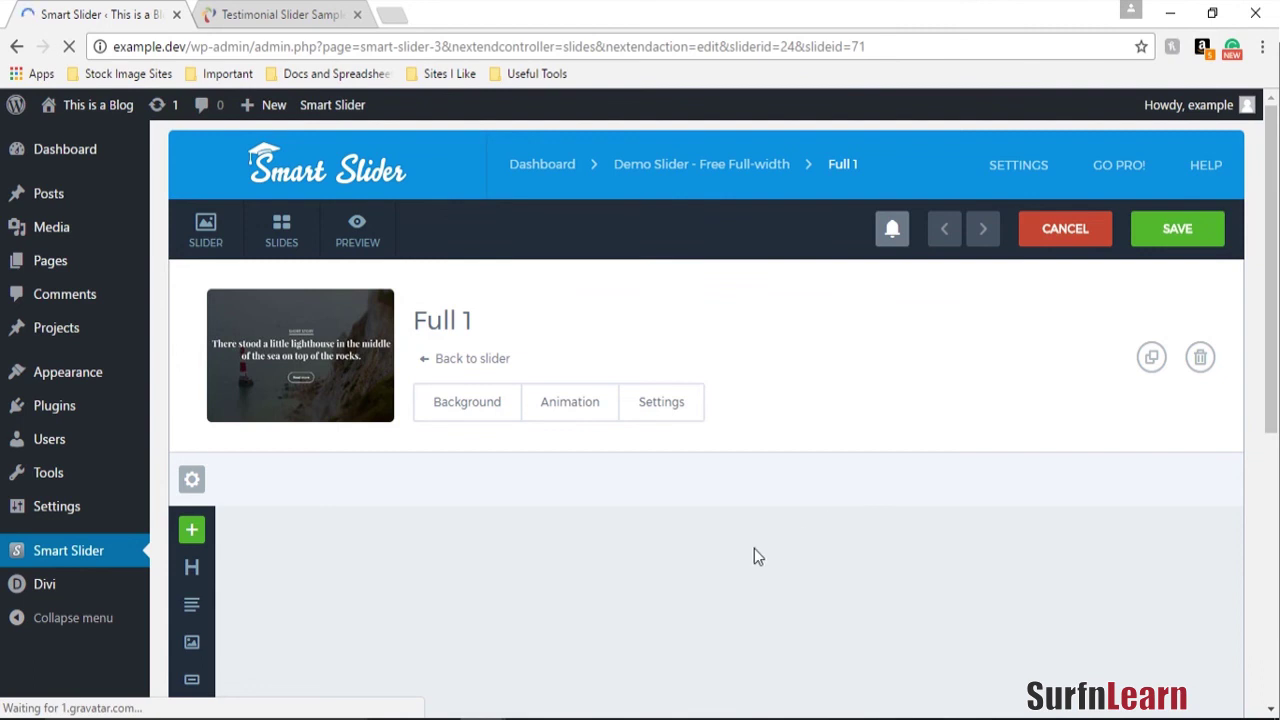
scroll(757, 545, down, 5)
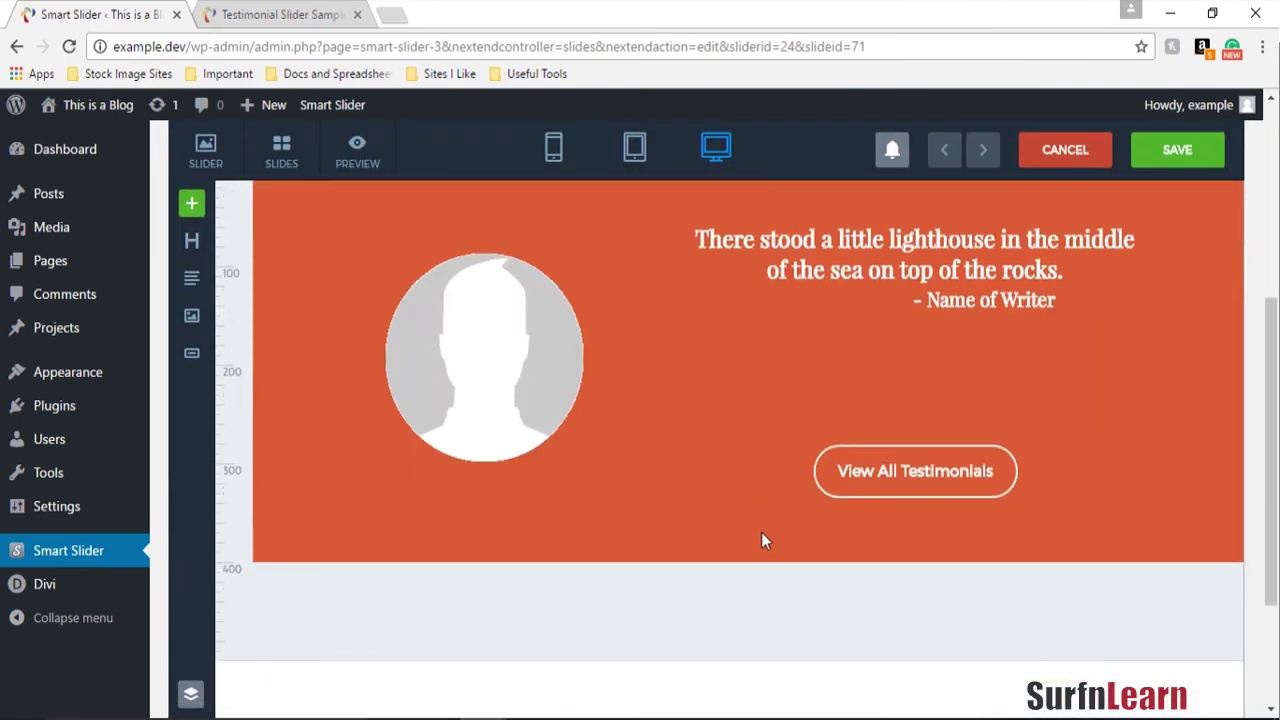
scroll(761, 532, up, 1)
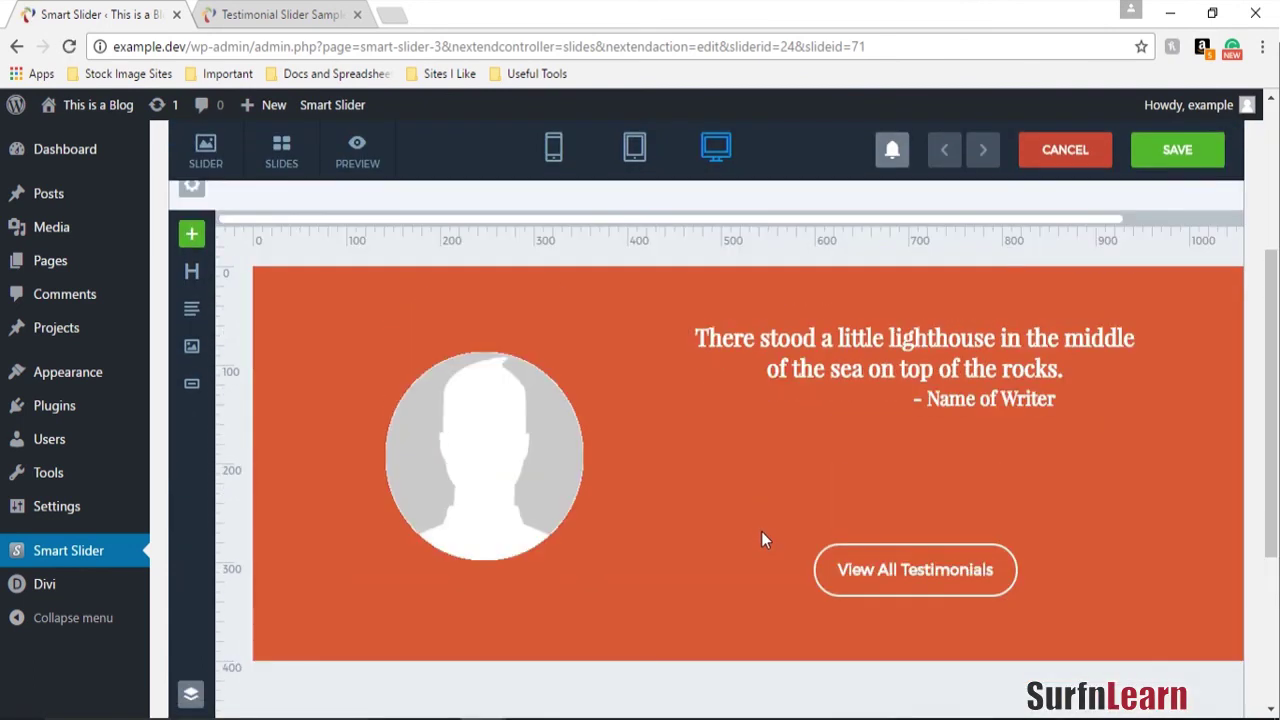